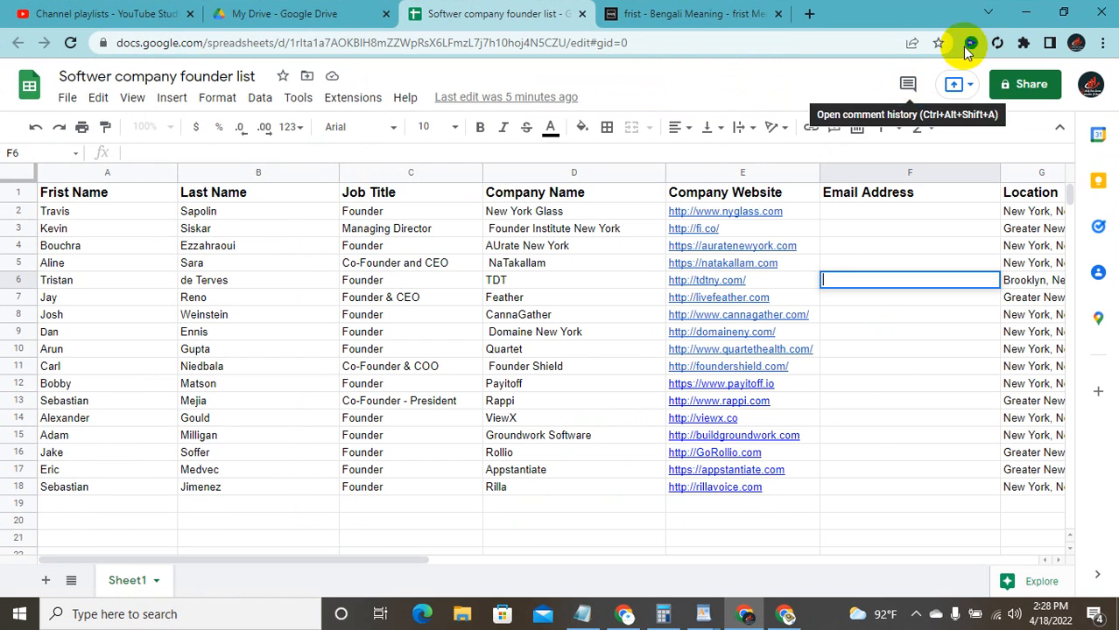
# Step: Review the nine email formats in WordPad at full screen, then return to the LinkedIn sheet
pyautogui.click(1040, 13)
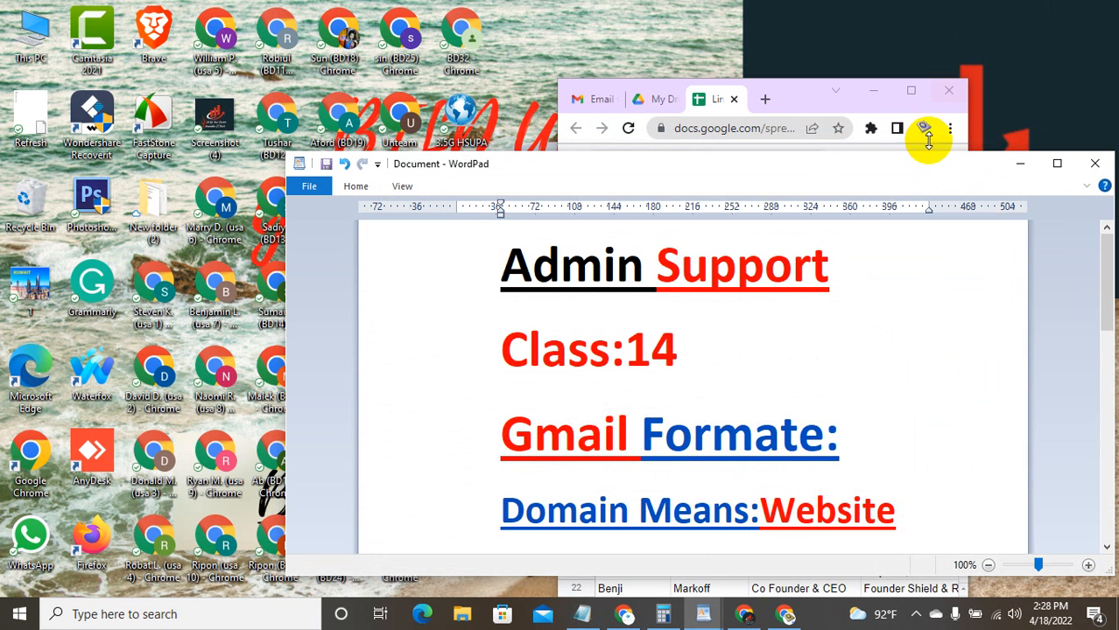
pyautogui.click(1056, 164)
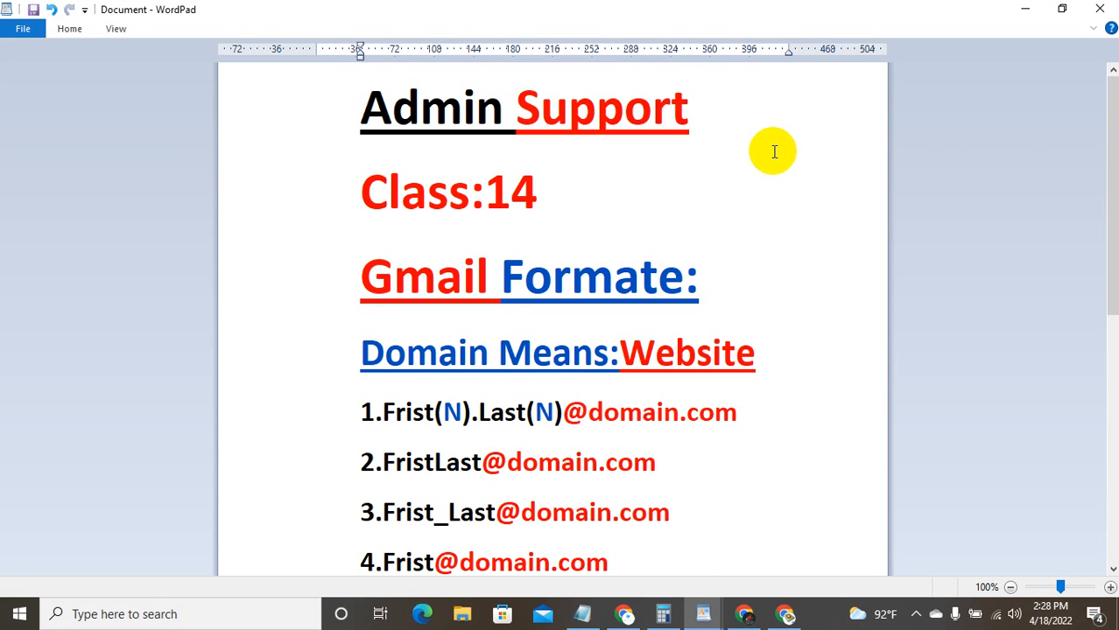
pyautogui.scroll(-5, 773, 152)
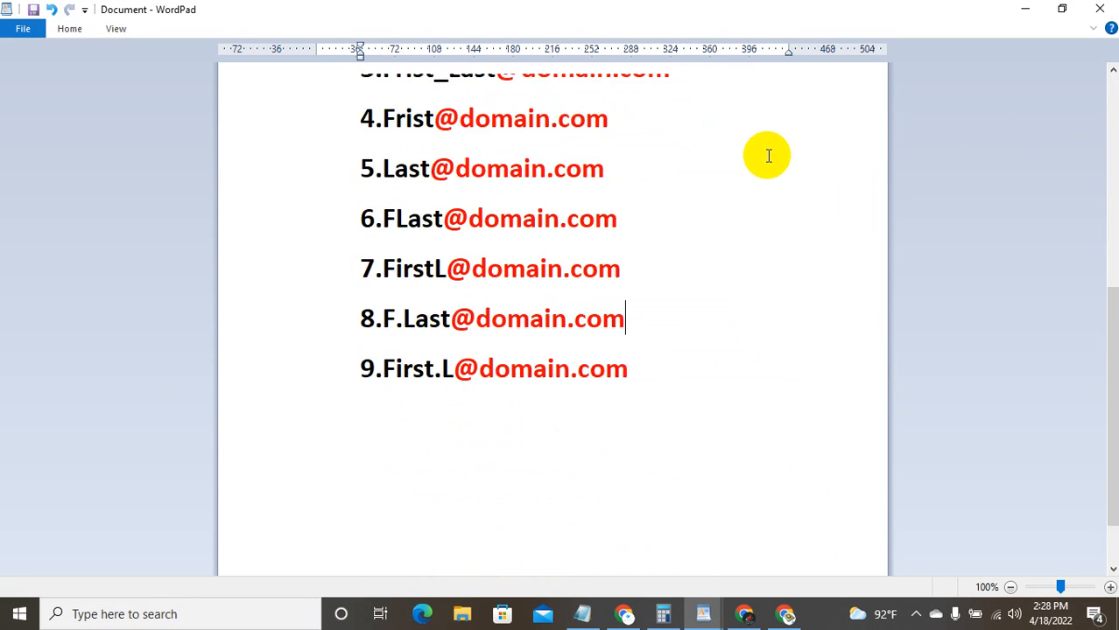
pyautogui.scroll(5, 770, 154)
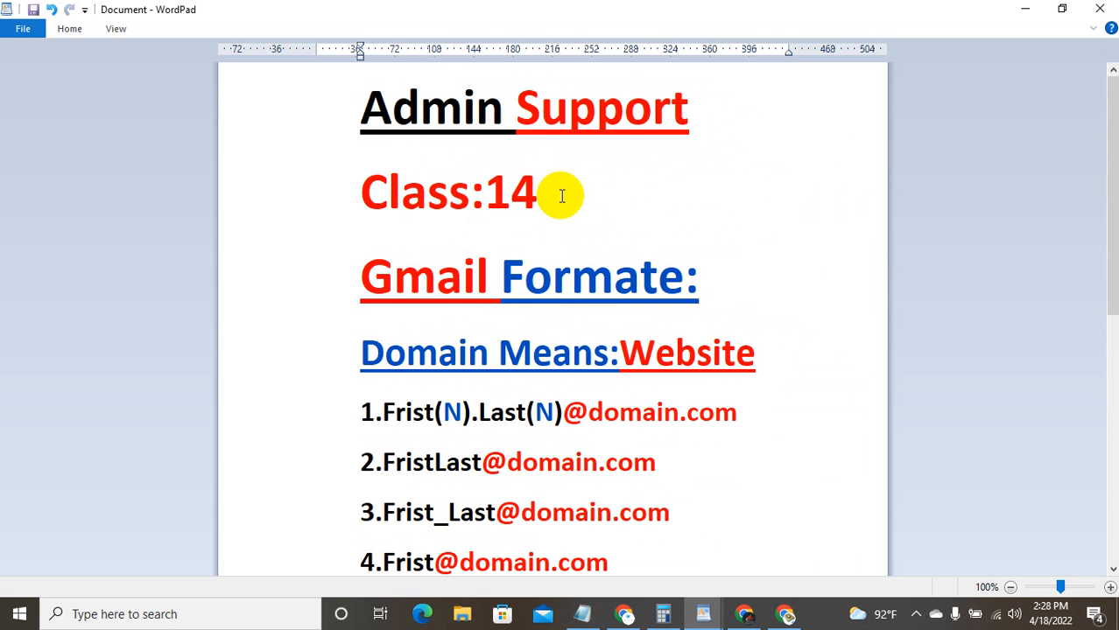
pyautogui.click(1062, 8)
pyautogui.click(886, 90)
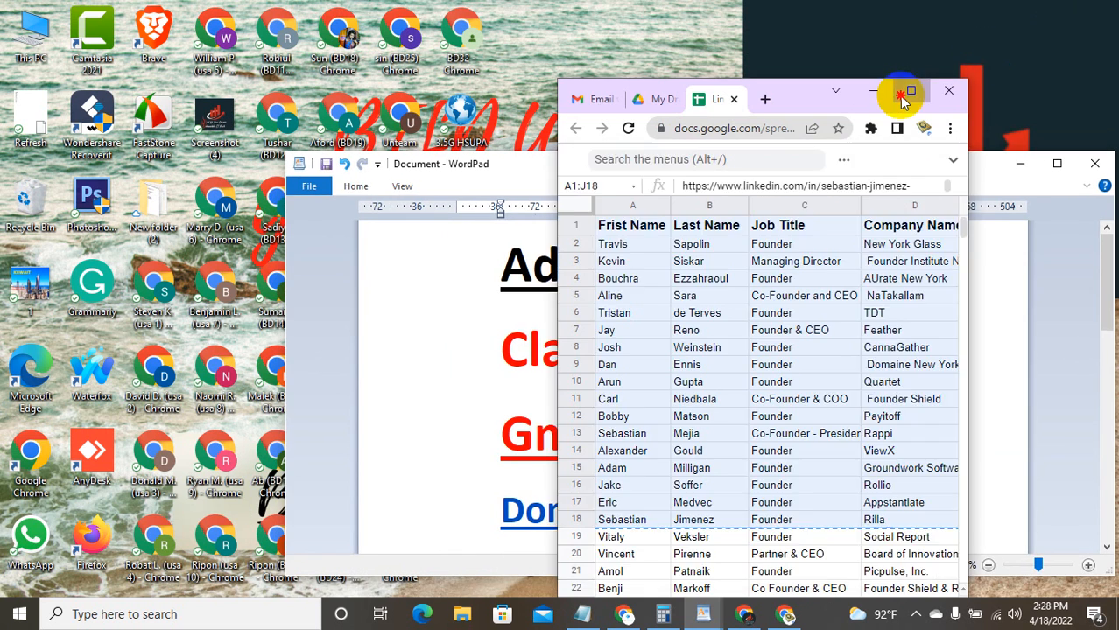
# Step: Check the LinkedIn sheet's filled emails maximized, then switch to the Softwer company founder list
pyautogui.click(902, 91)
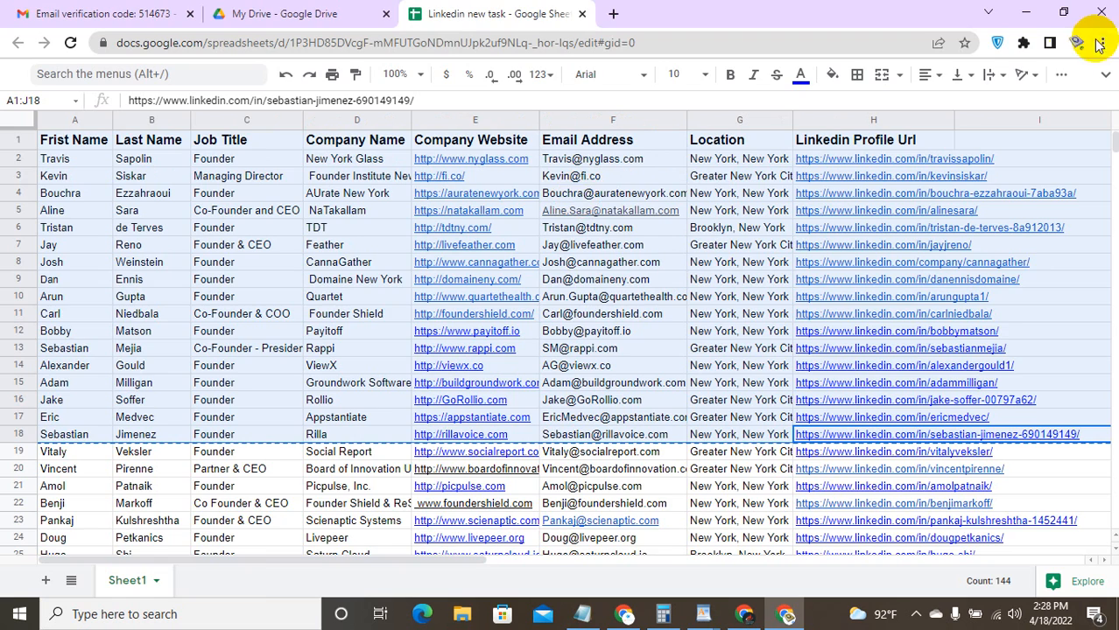
pyautogui.click(1063, 12)
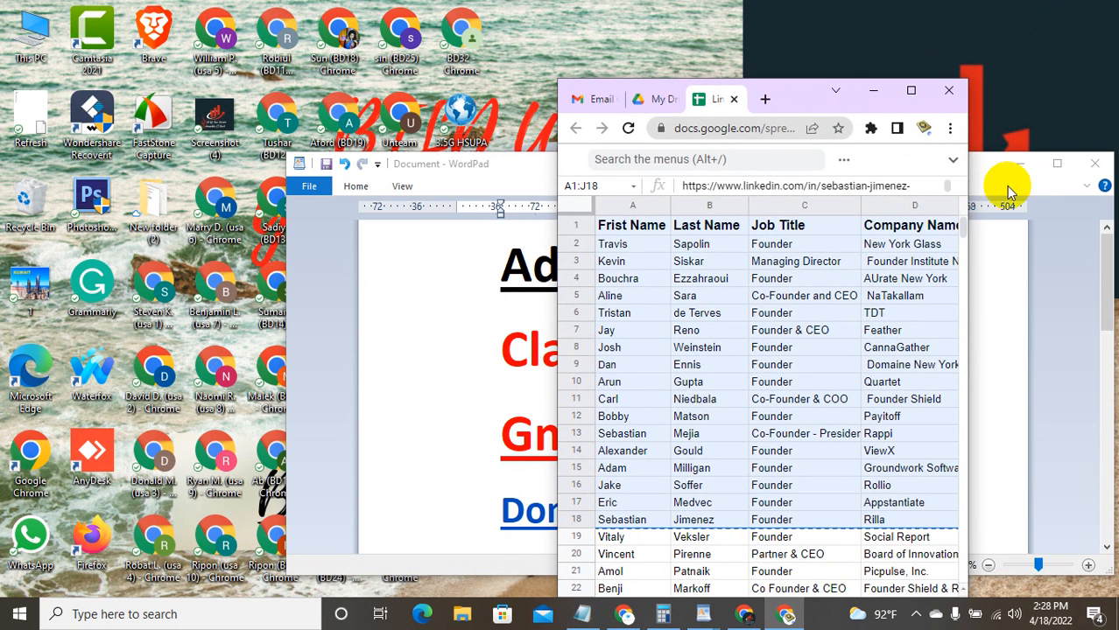
pyautogui.moveTo(742, 615)
pyautogui.click(755, 565)
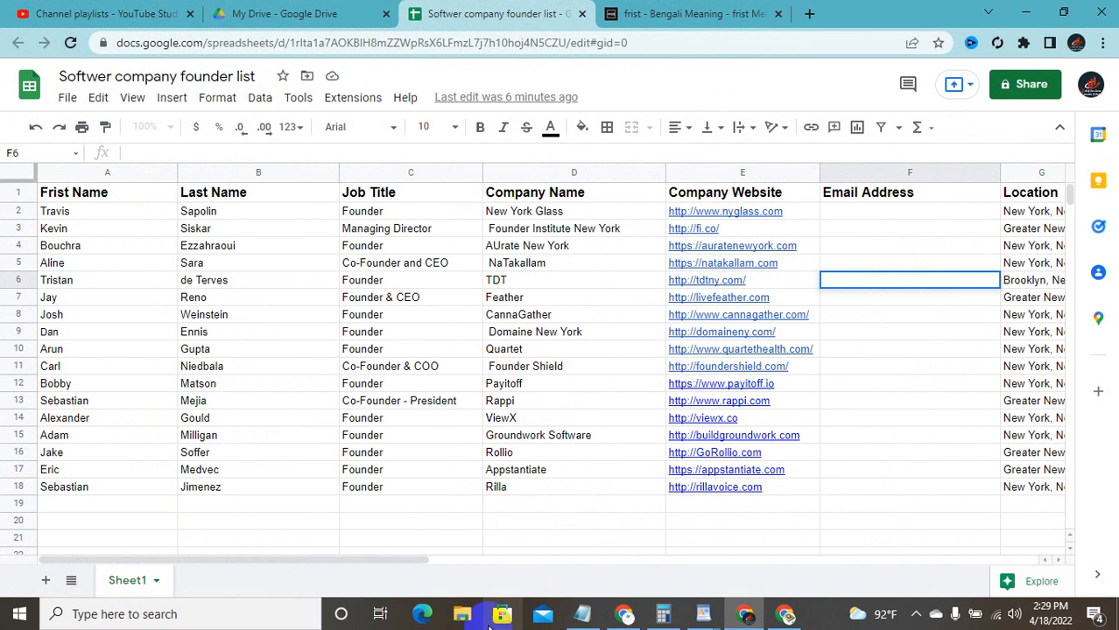
# Step: Inspect the empty Email Address cells F2, F3 and F6 in the founder list
pyautogui.click(257, 496)
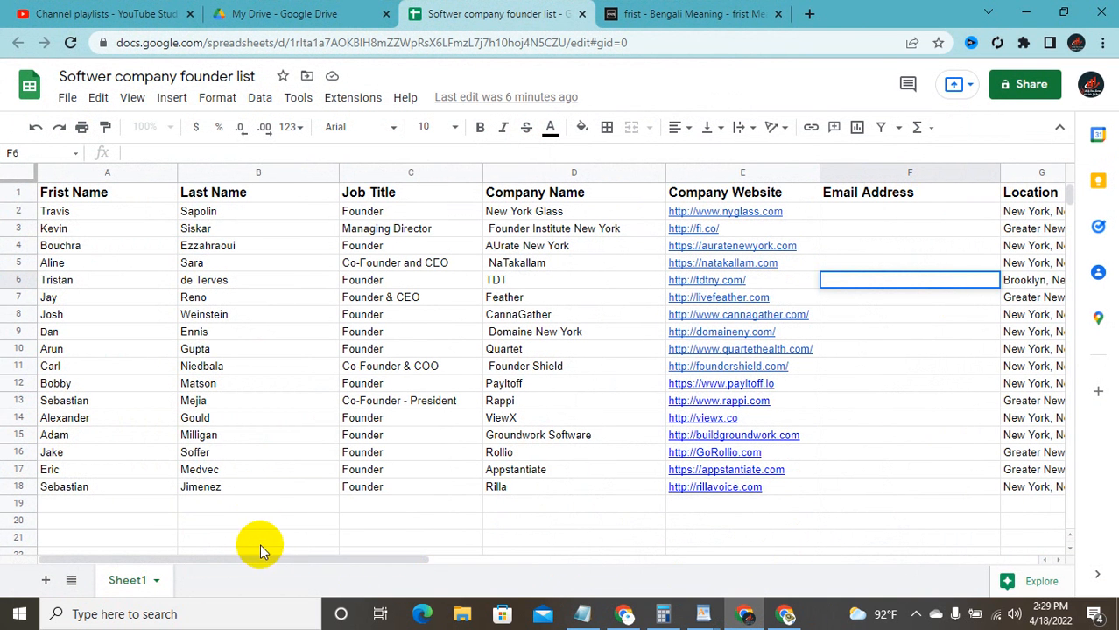
pyautogui.moveTo(260, 562); pyautogui.dragTo(393, 551)
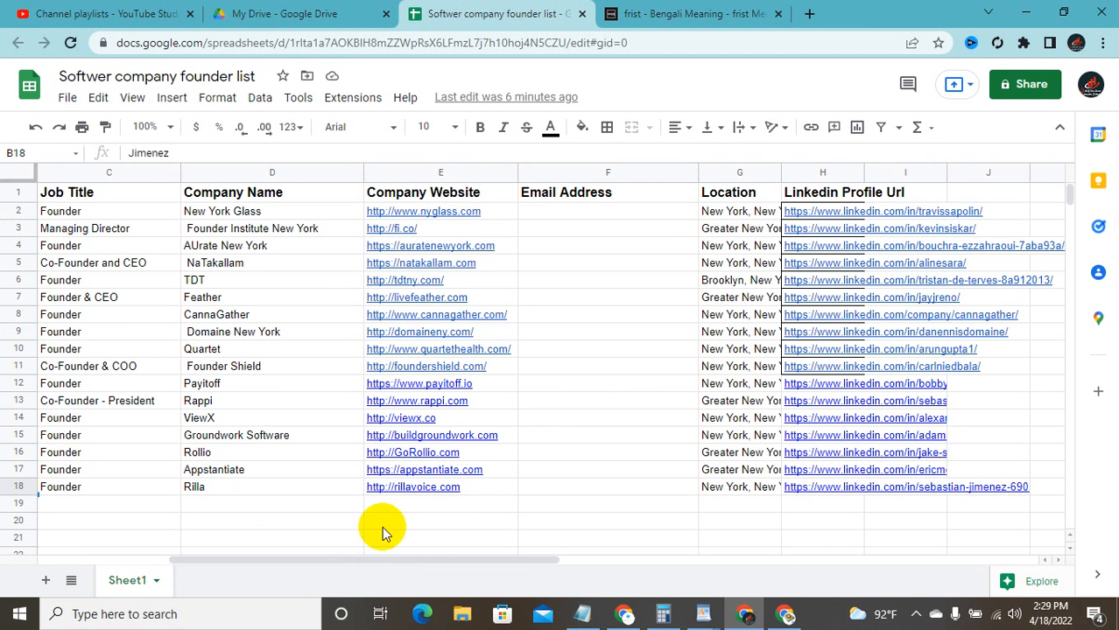
pyautogui.click(533, 214)
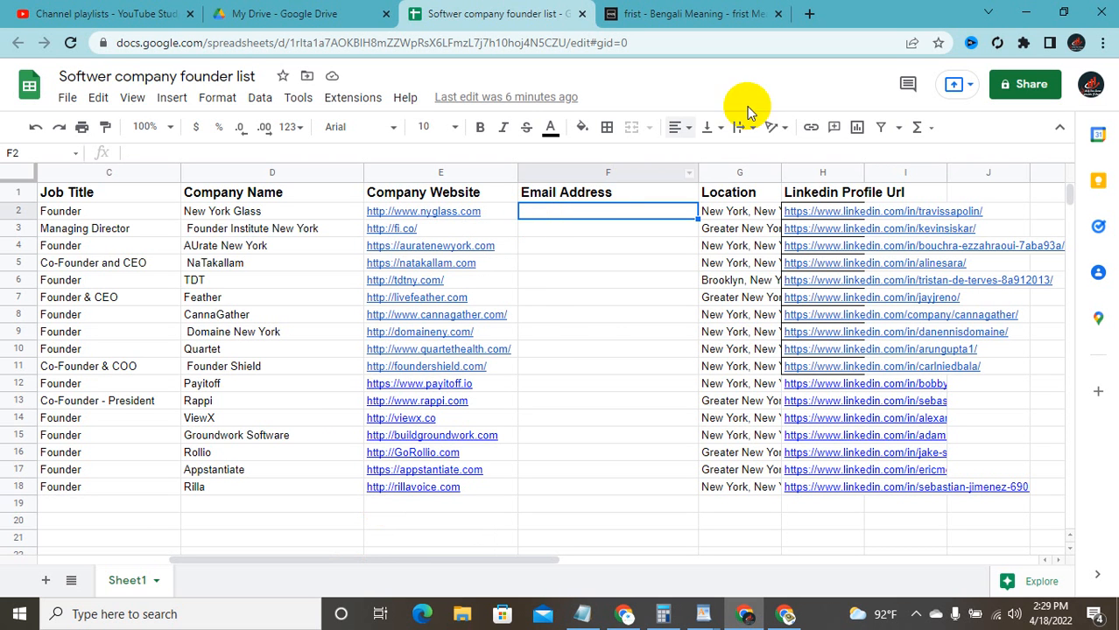
pyautogui.click(595, 281)
pyautogui.click(571, 224)
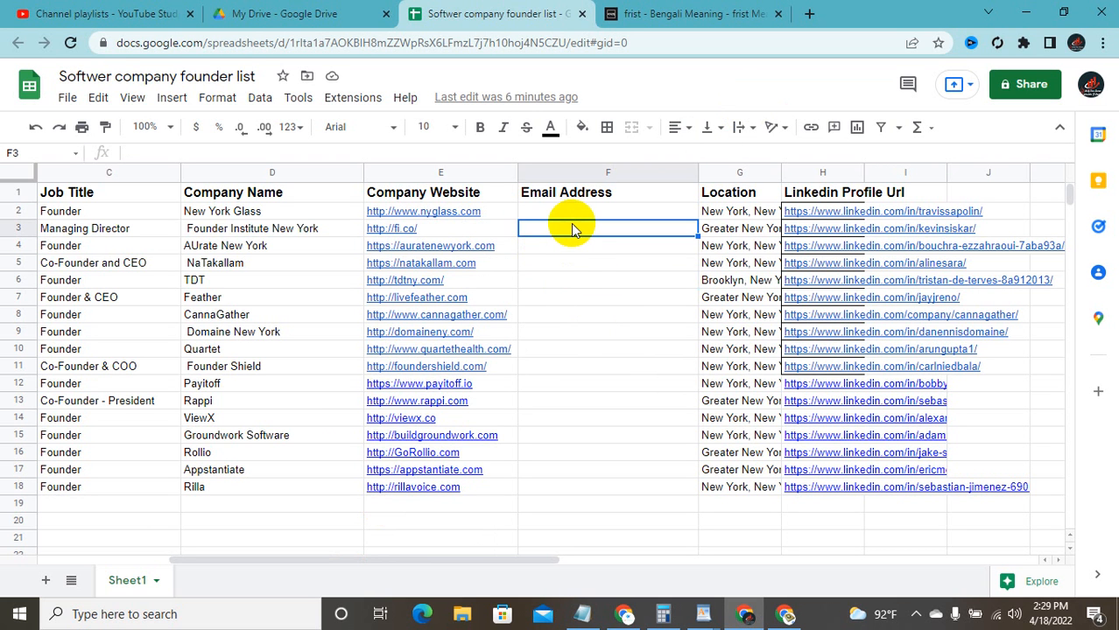
pyautogui.click(574, 215)
pyautogui.doubleClick(578, 212)
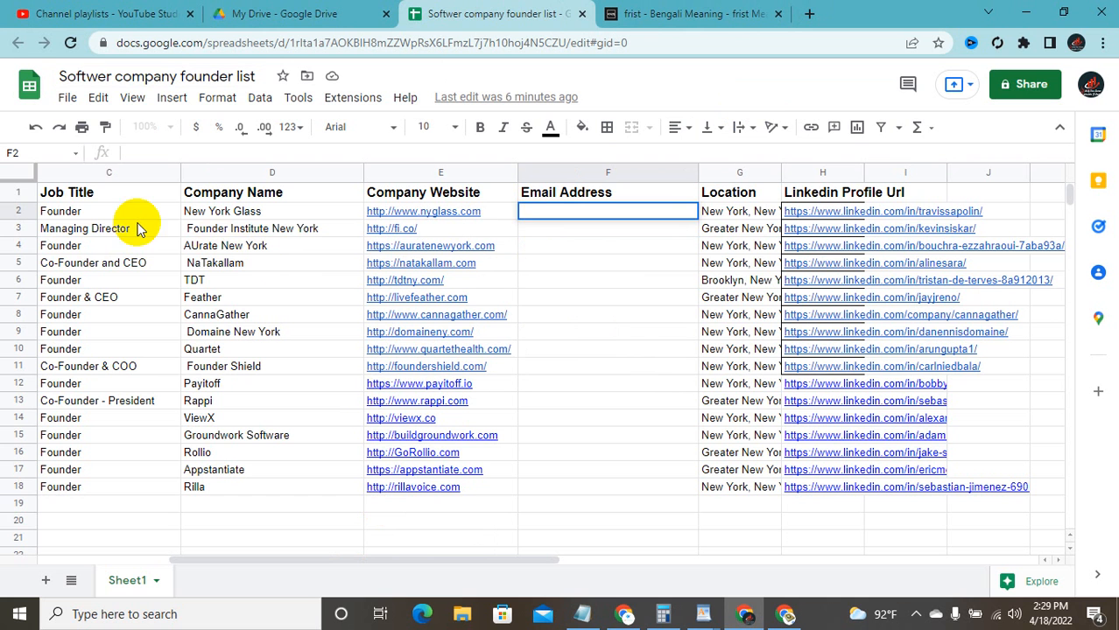
# Step: Check the job title in C2 and company New York Glass in D2, then hide the window
pyautogui.click(89, 212)
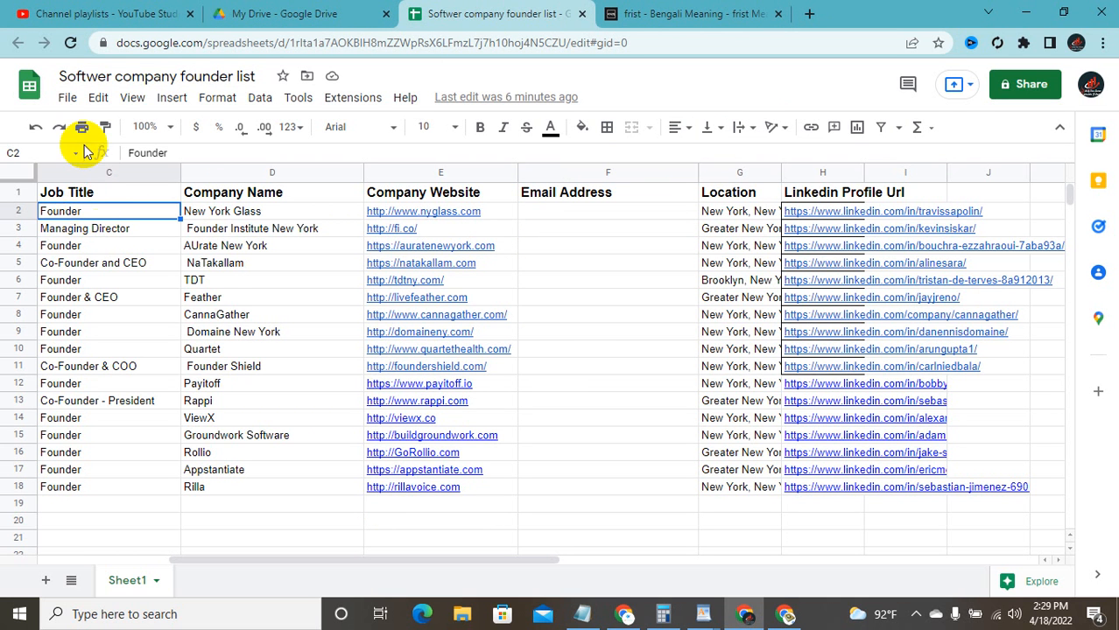
pyautogui.click(226, 213)
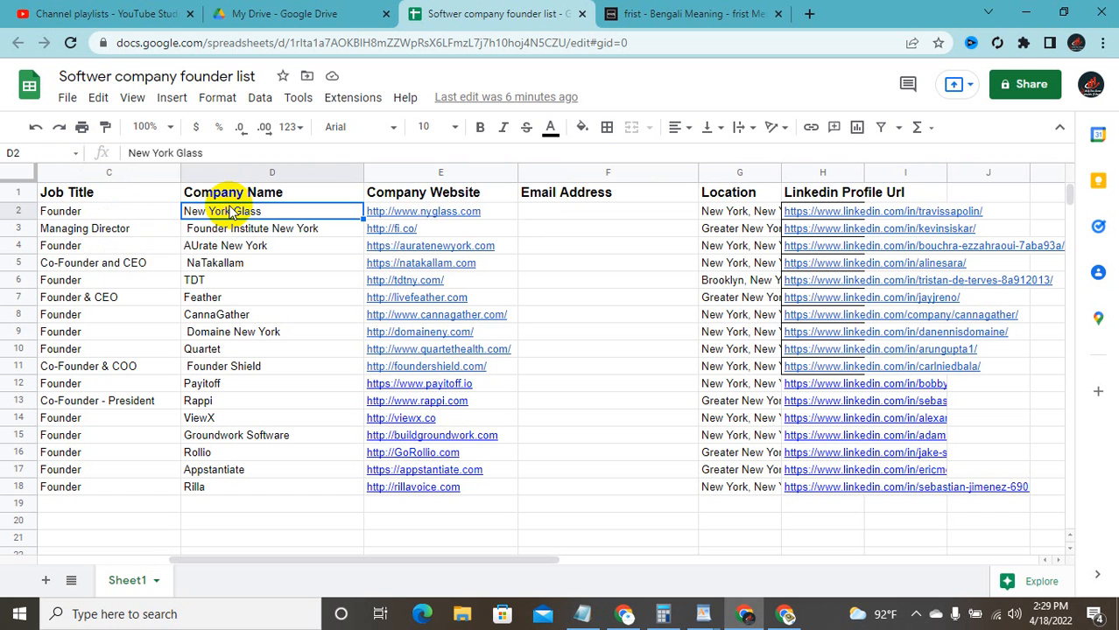
pyautogui.click(1068, 11)
pyautogui.click(870, 83)
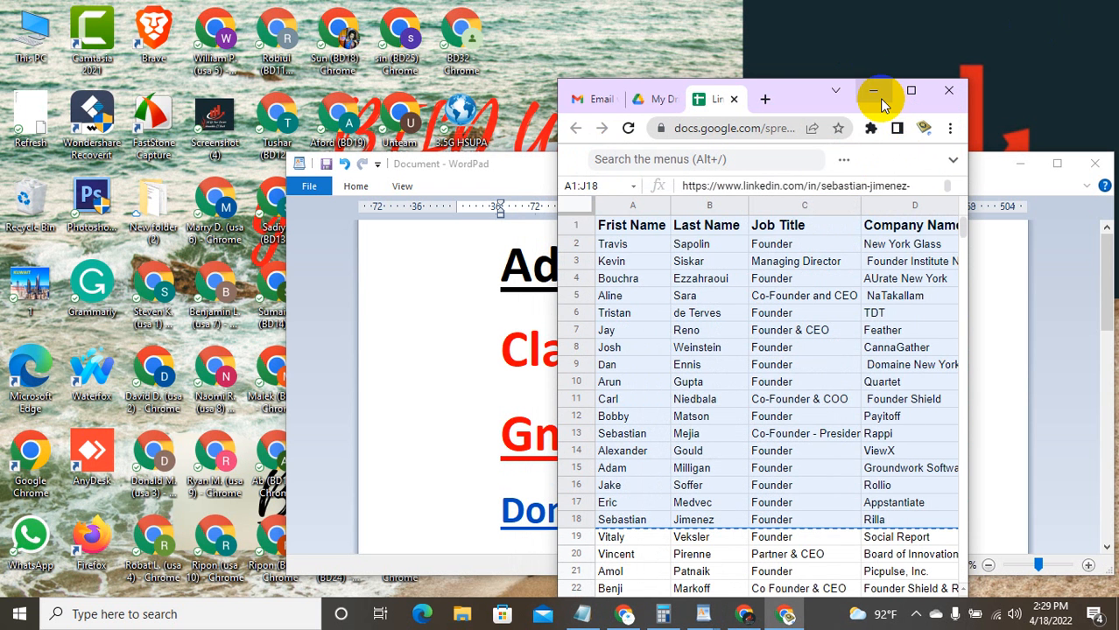
pyautogui.click(875, 93)
pyautogui.click(1058, 164)
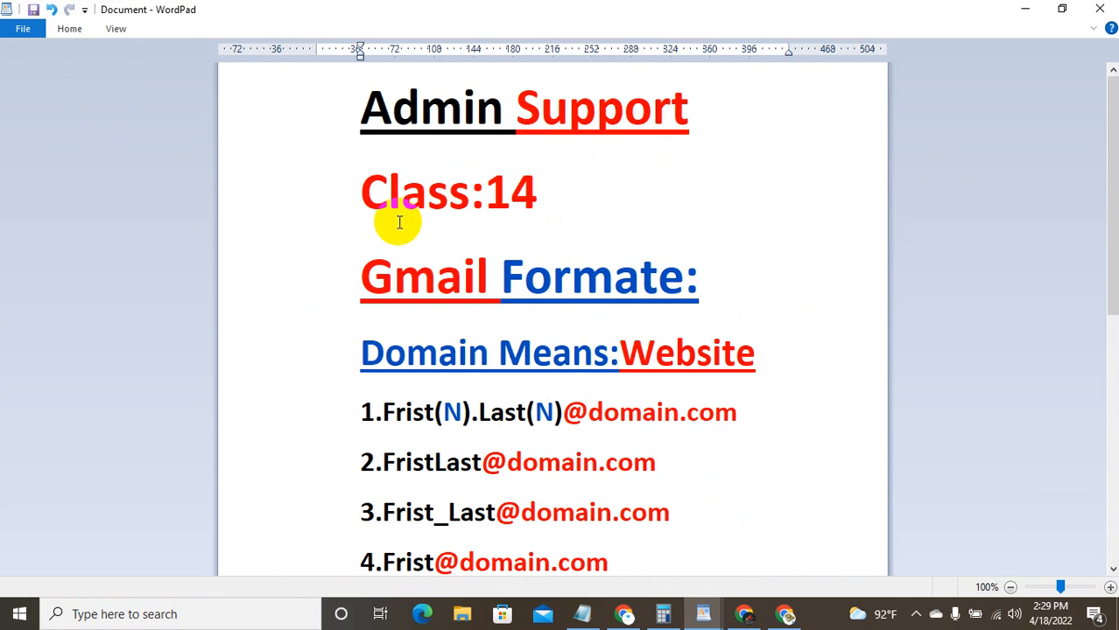
pyautogui.scroll(-5, 442, 298)
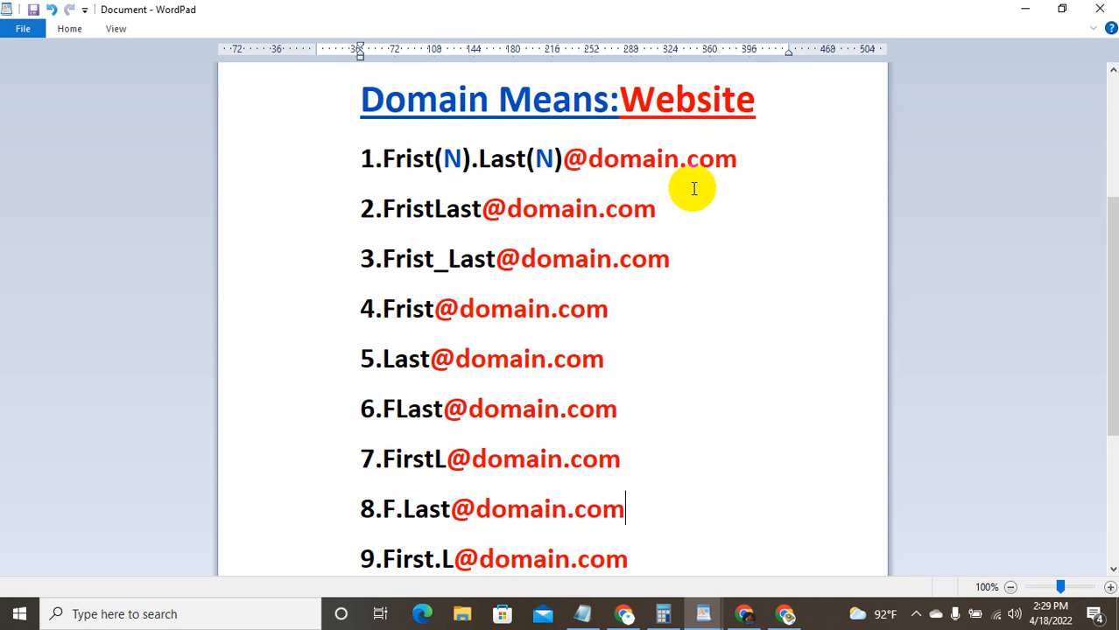
pyautogui.click(396, 178)
pyautogui.scroll(-3, 721, 302)
pyautogui.click(567, 426)
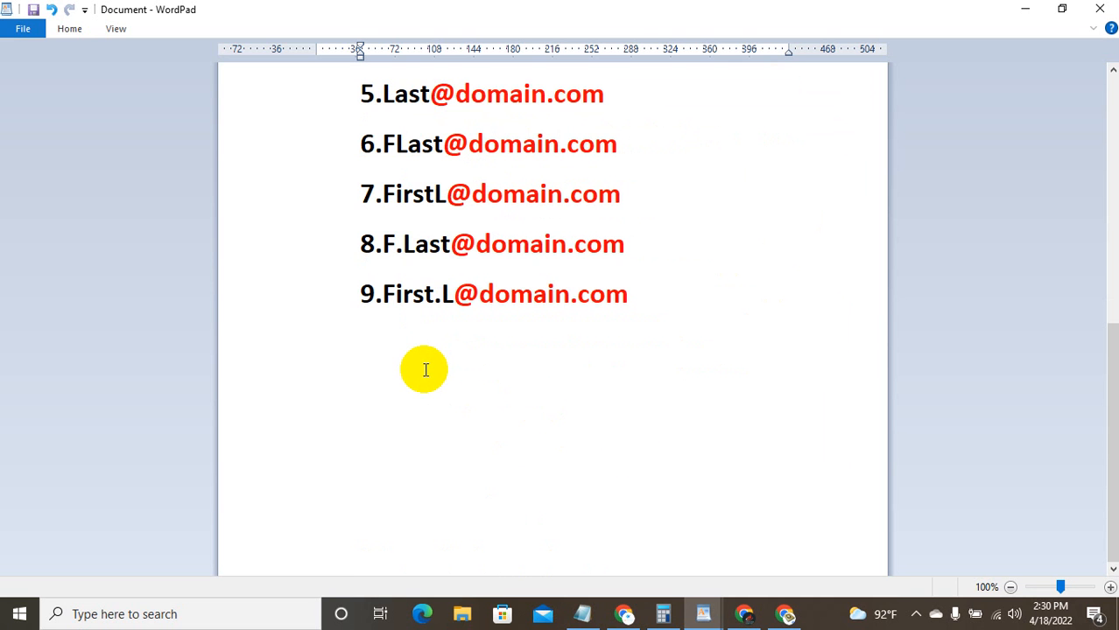
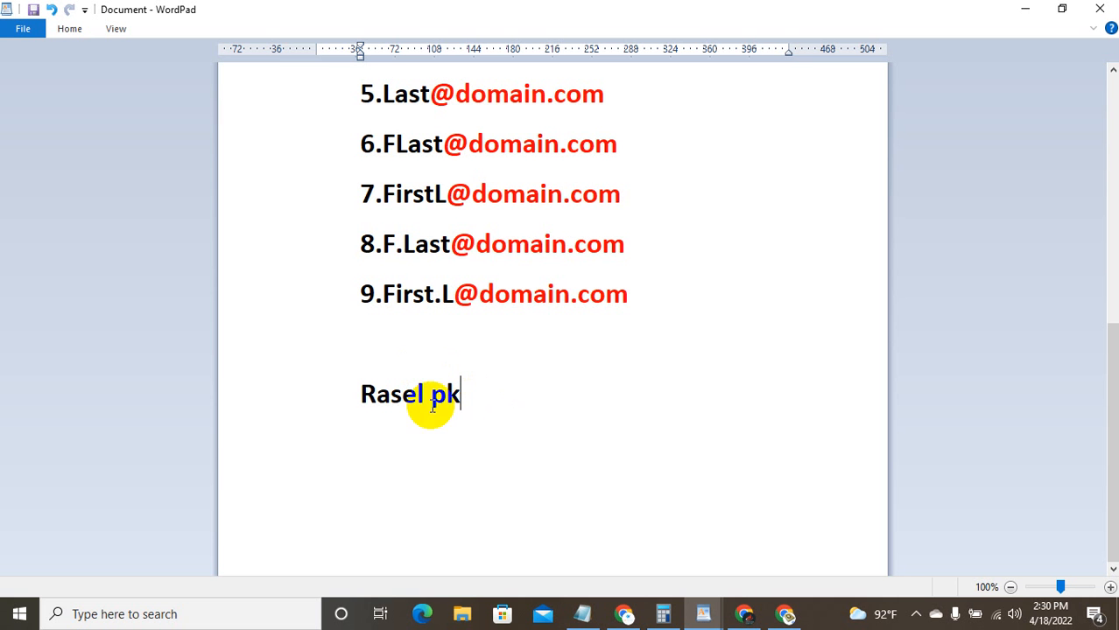
# Step: Finish the sample name line below the format list and move to the line beneath it
pyautogui.click(391, 405)
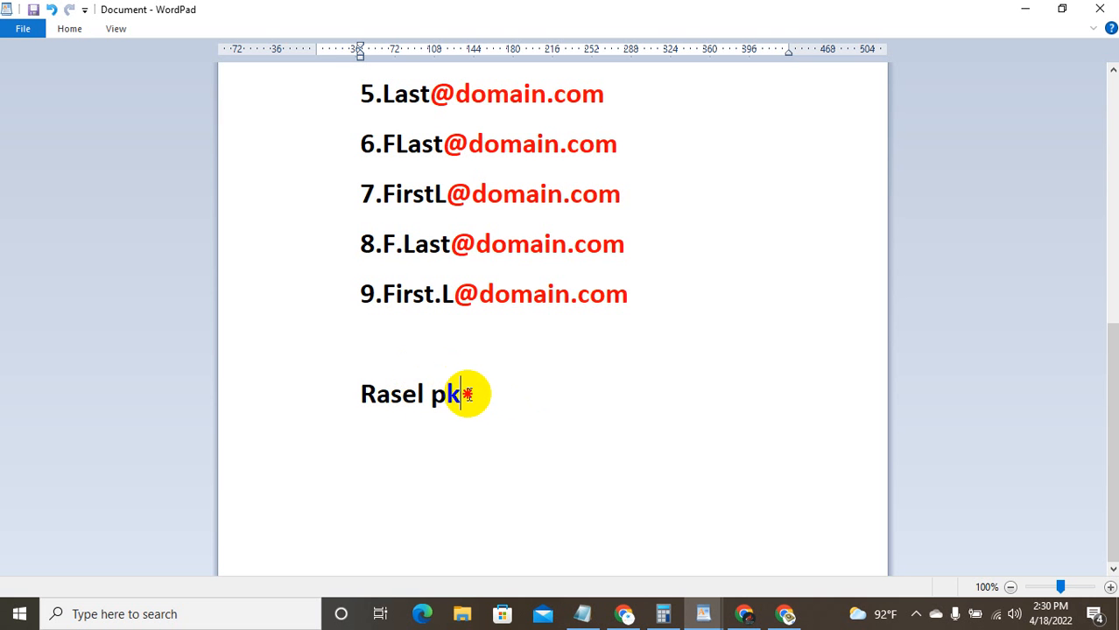
pyautogui.scroll(10, 462, 331)
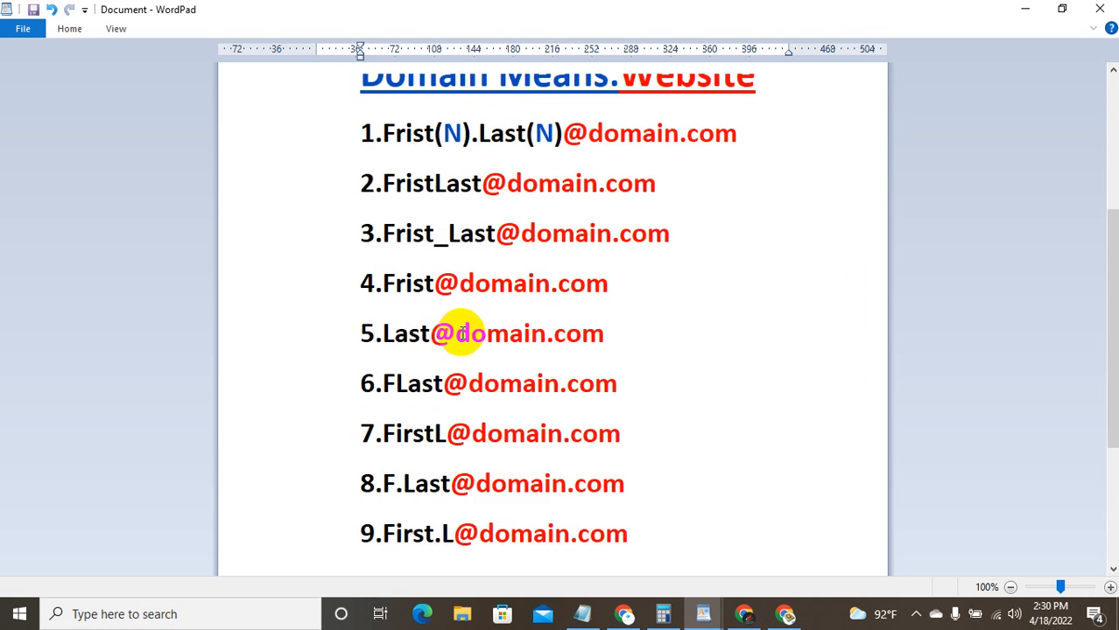
pyautogui.scroll(-5, 462, 331)
pyautogui.scroll(5, 467, 318)
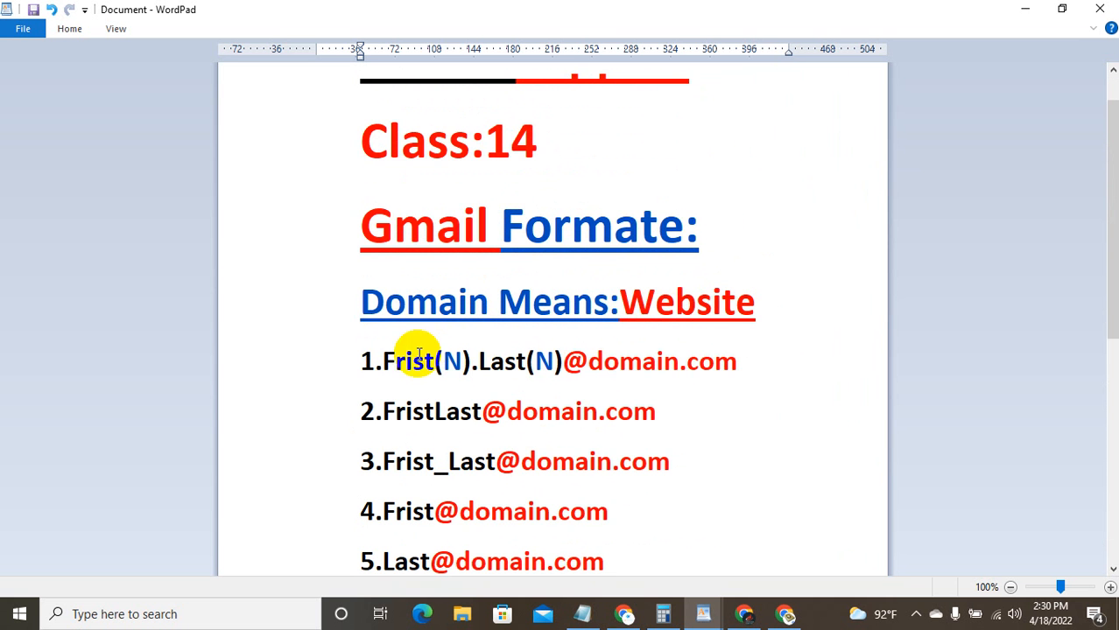
pyautogui.scroll(-5, 402, 371)
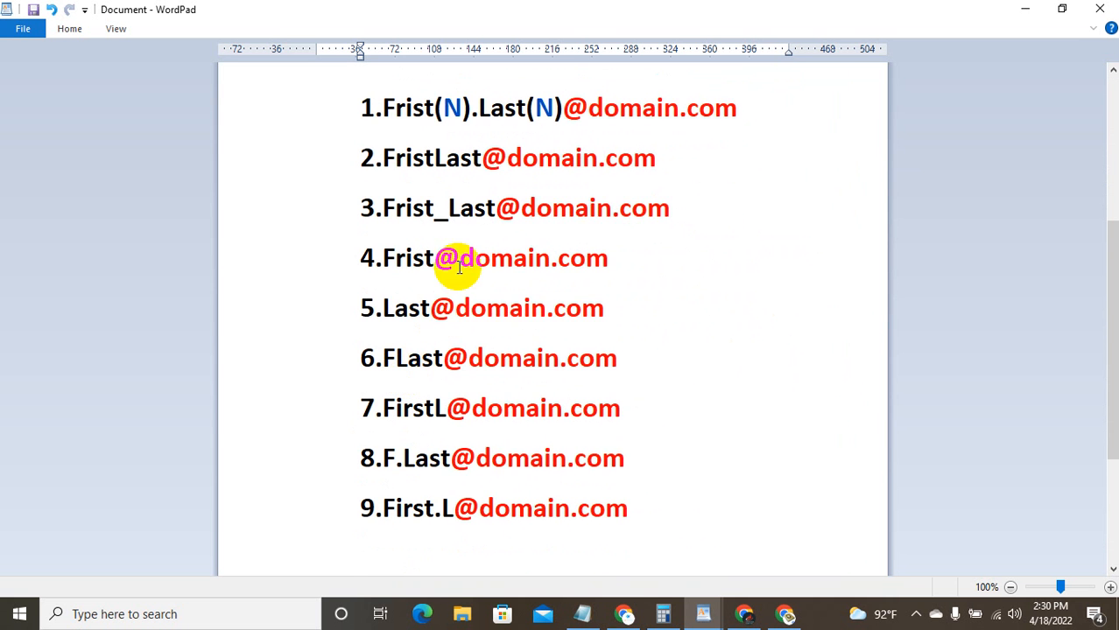
pyautogui.scroll(-2, 606, 315)
pyautogui.scroll(-1, 606, 340)
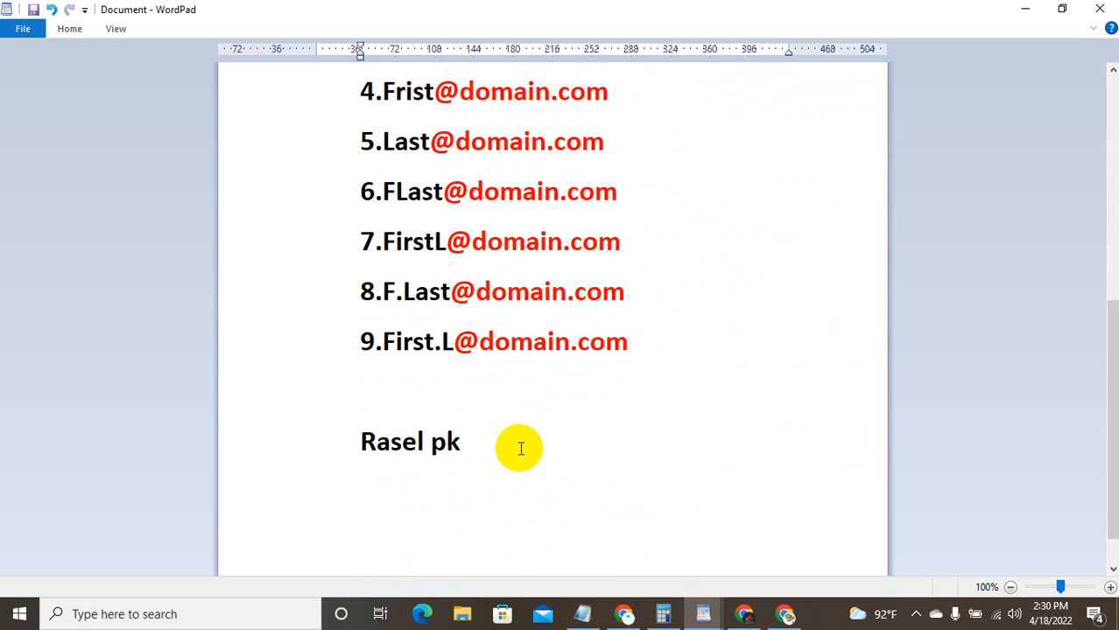
pyautogui.click(427, 498)
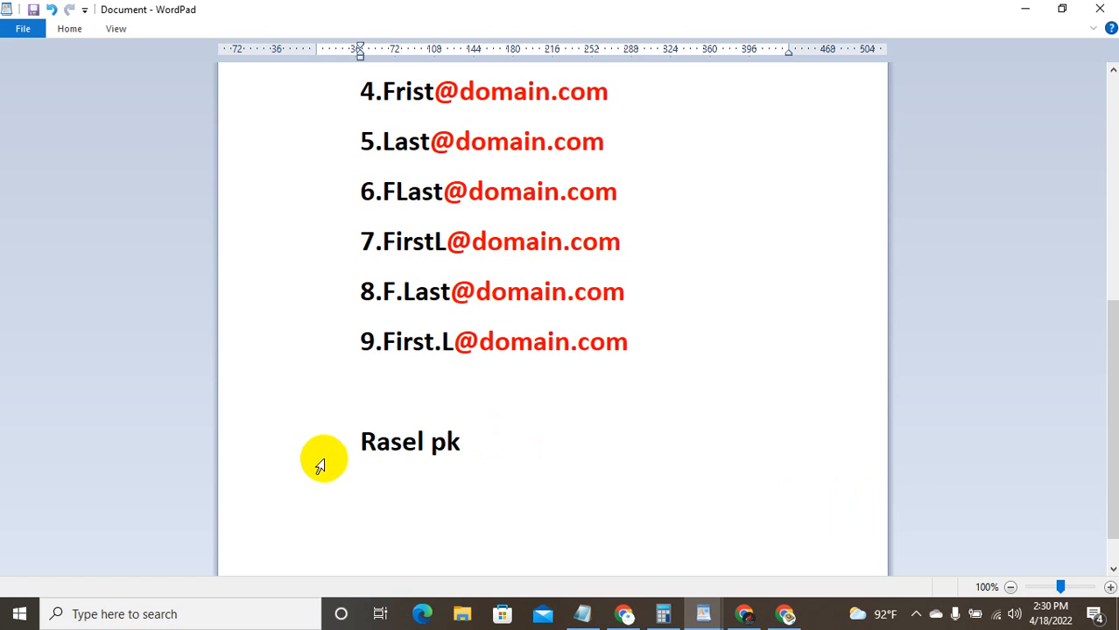
pyautogui.click(348, 444)
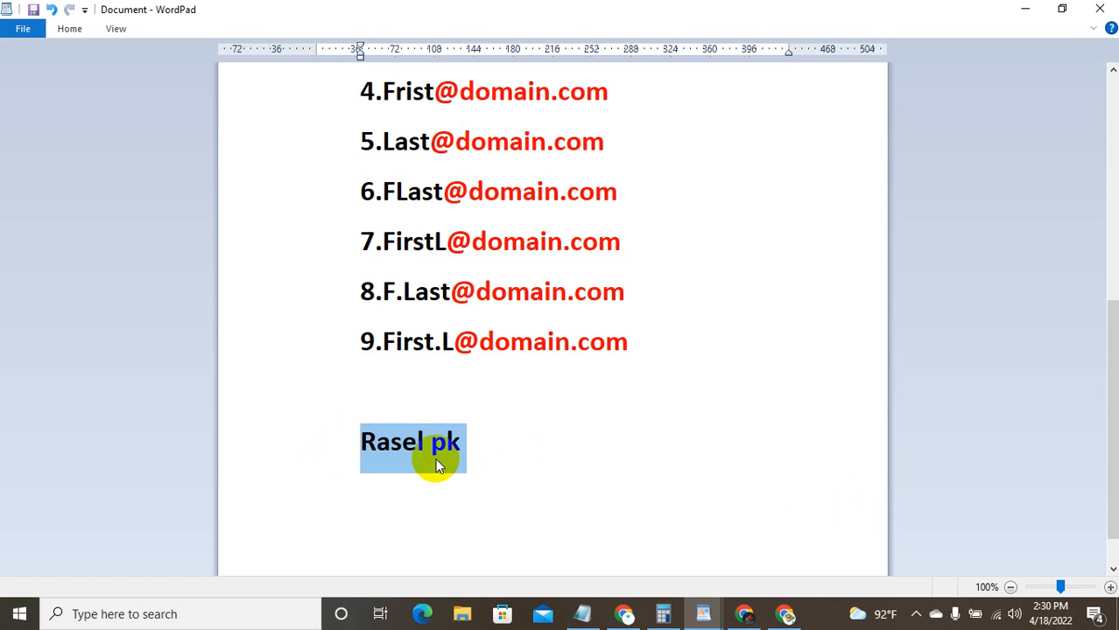
pyautogui.click(464, 462)
pyautogui.click(459, 479)
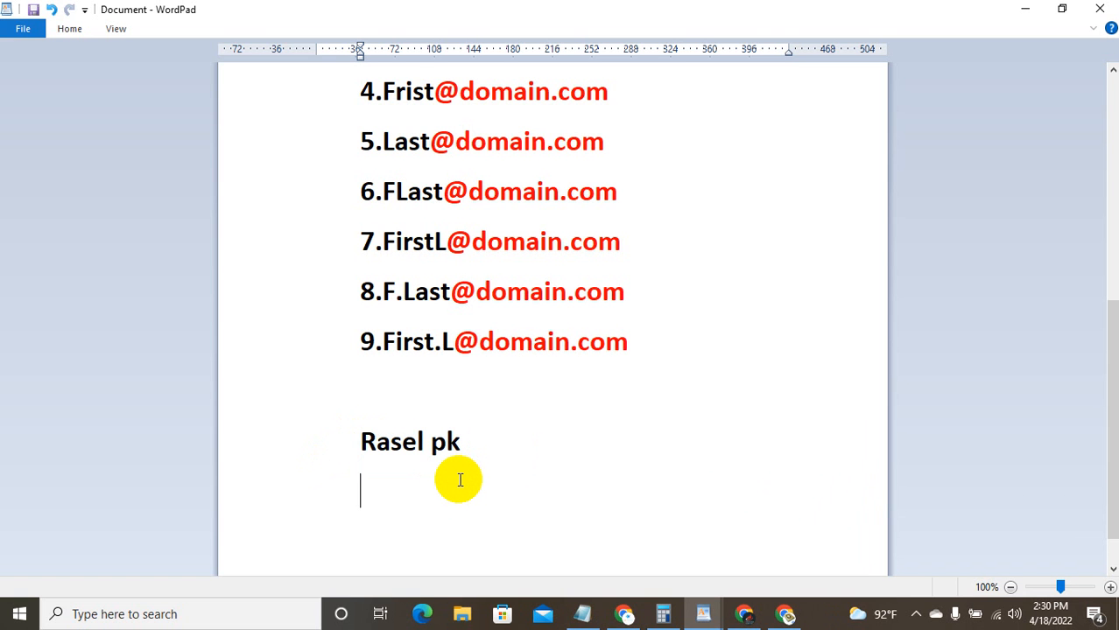
pyautogui.write('WWw')
pyautogui.press('BackSpace')
pyautogui.press('BackSpace')
pyautogui.press('BackSpace')
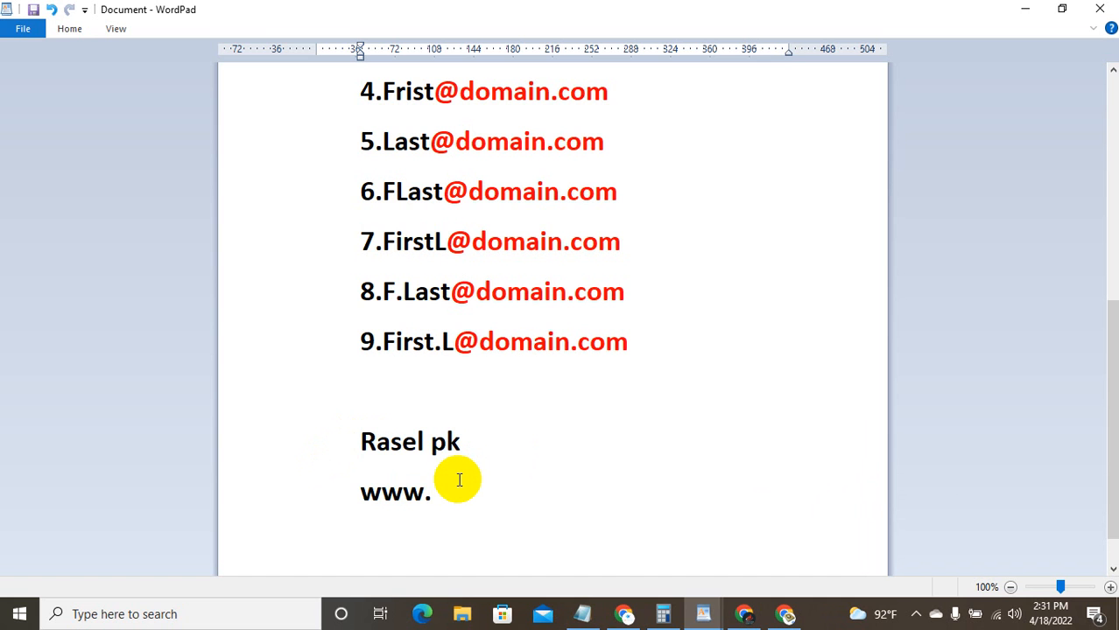
pyautogui.write('www.rase')
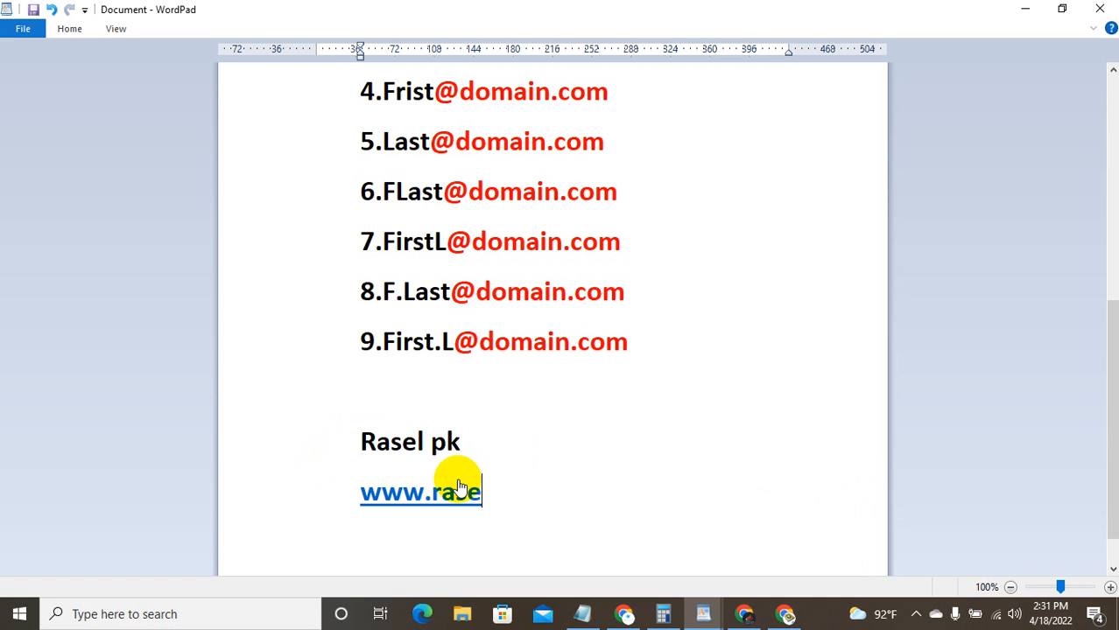
pyautogui.write('litpark')
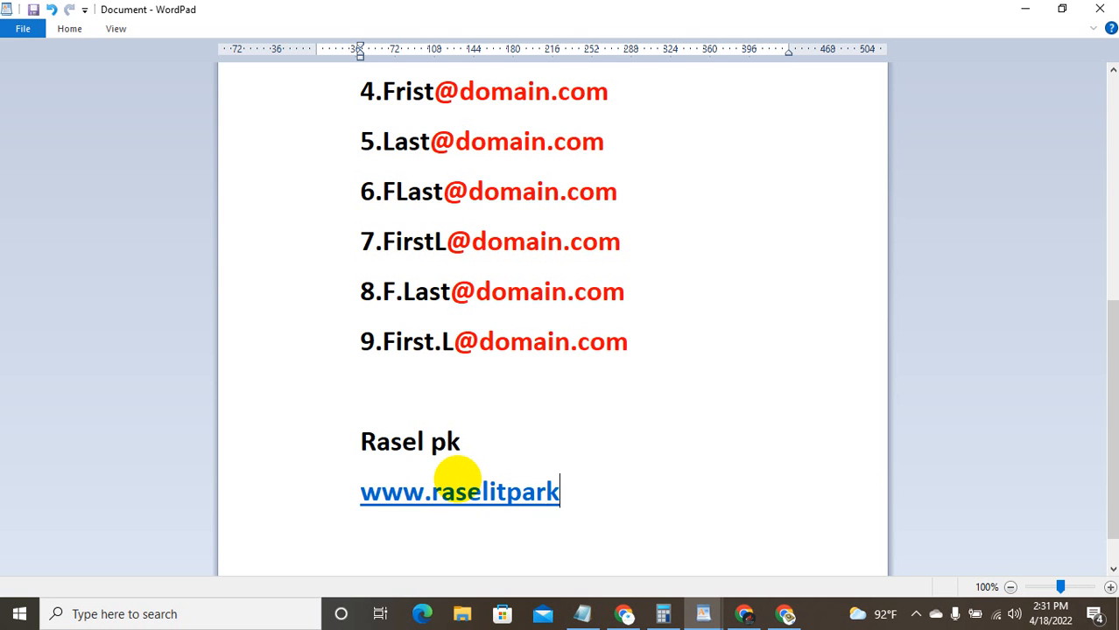
pyautogui.write('.com')
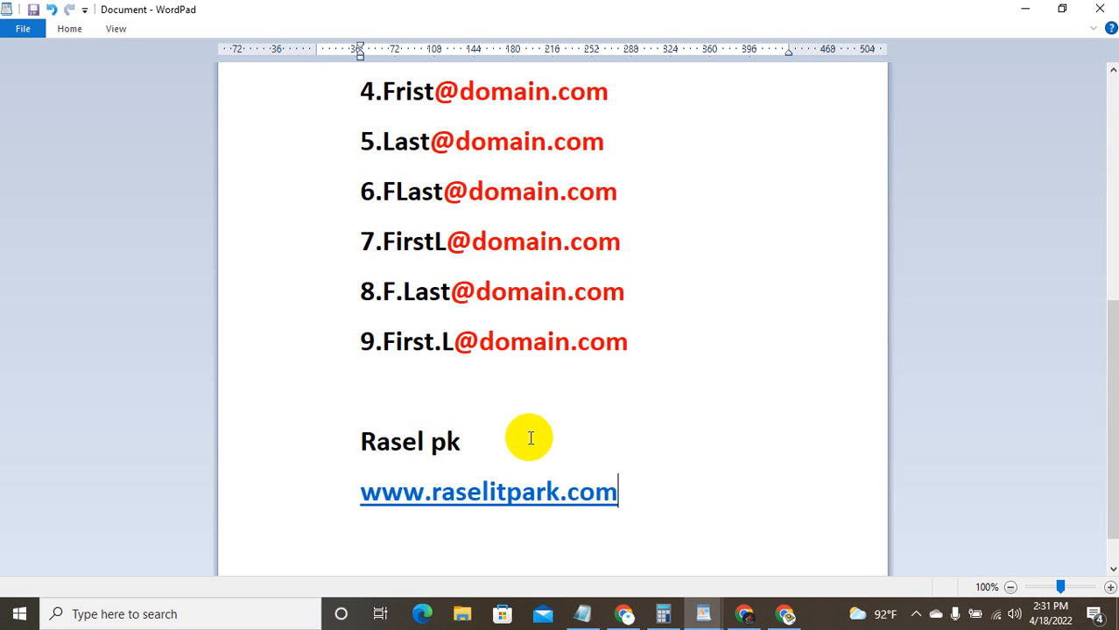
pyautogui.scroll(5, 476, 260)
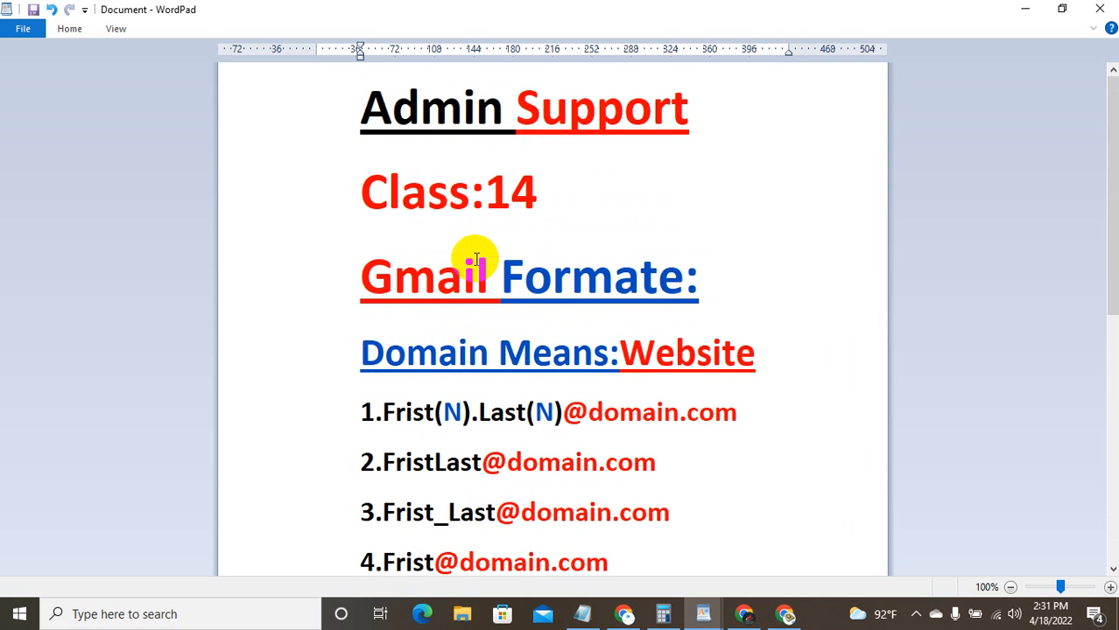
pyautogui.scroll(-3, 476, 259)
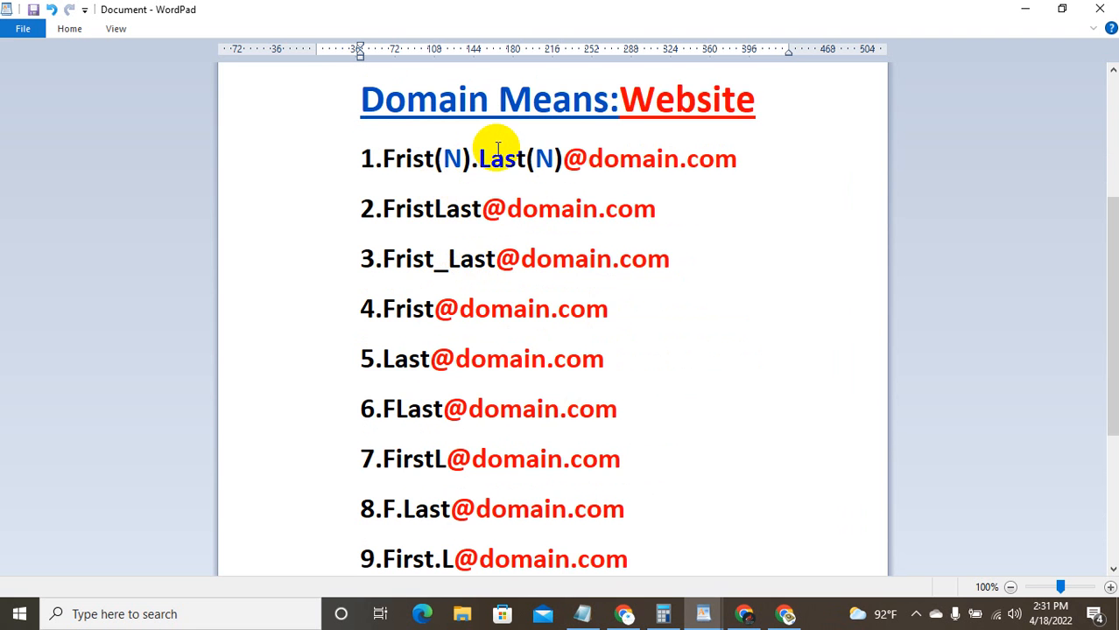
pyautogui.scroll(-2, 624, 163)
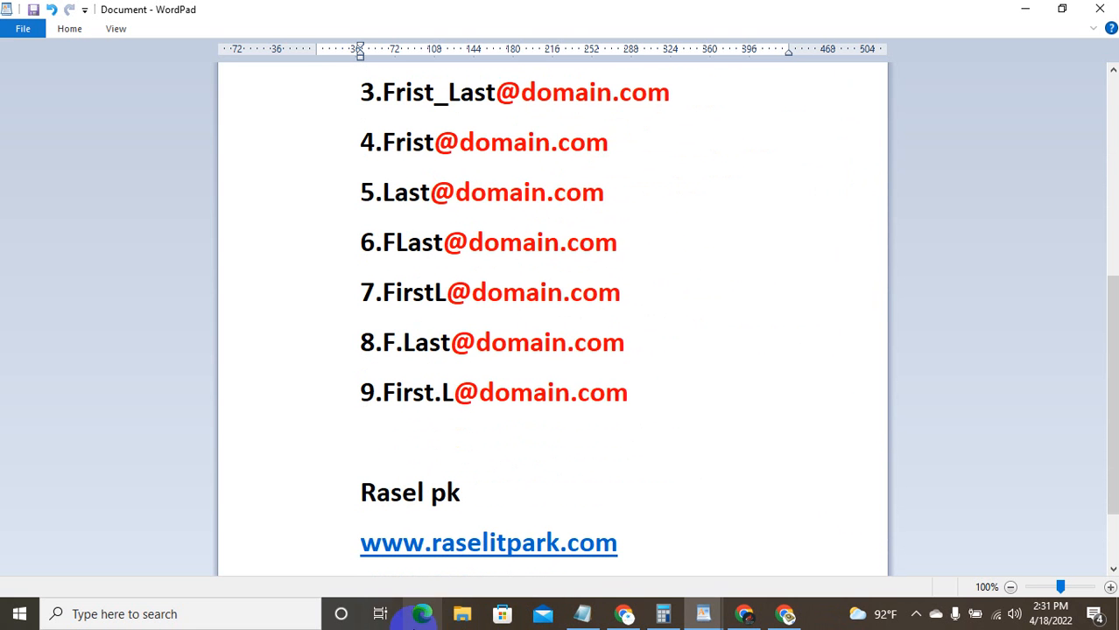
# Step: Paste a copy of the sample name below the website, joining its two parts with a period
pyautogui.scroll(-2, 402, 527)
pyautogui.click(405, 517)
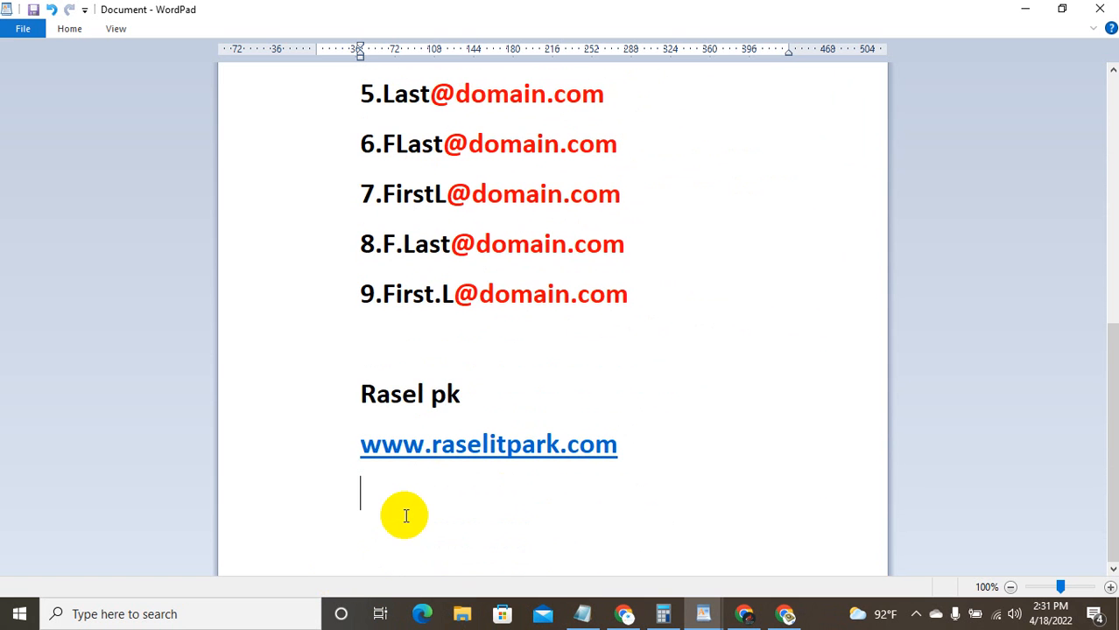
pyautogui.moveTo(362, 393); pyautogui.dragTo(449, 387)
pyautogui.hotkey('ctrl', 'c')
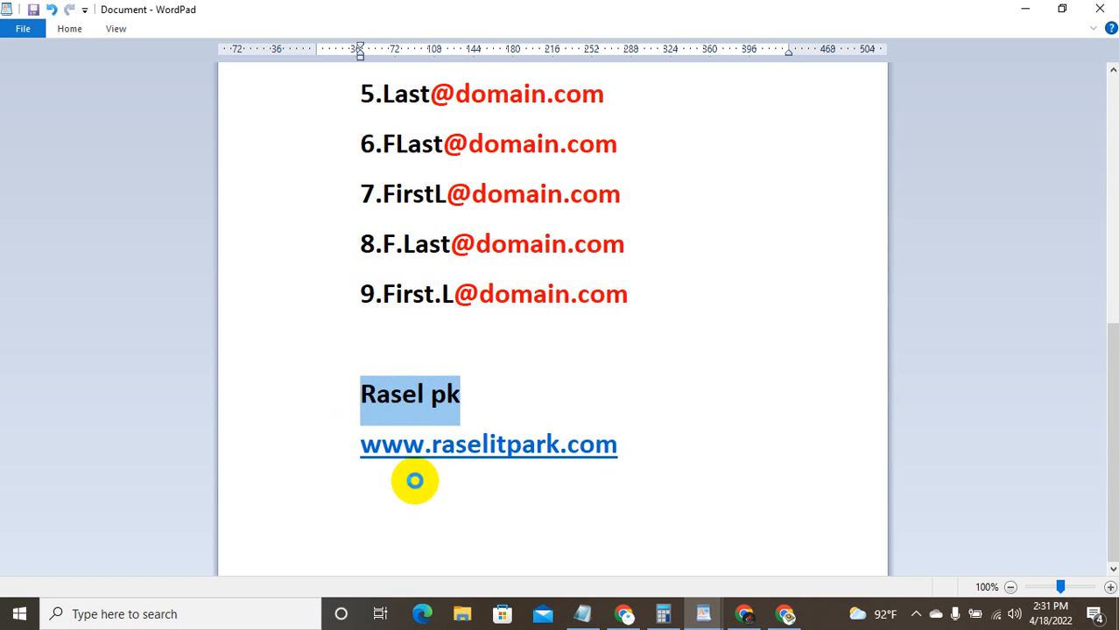
pyautogui.click(413, 492)
pyautogui.hotkey('ctrl', 'v')
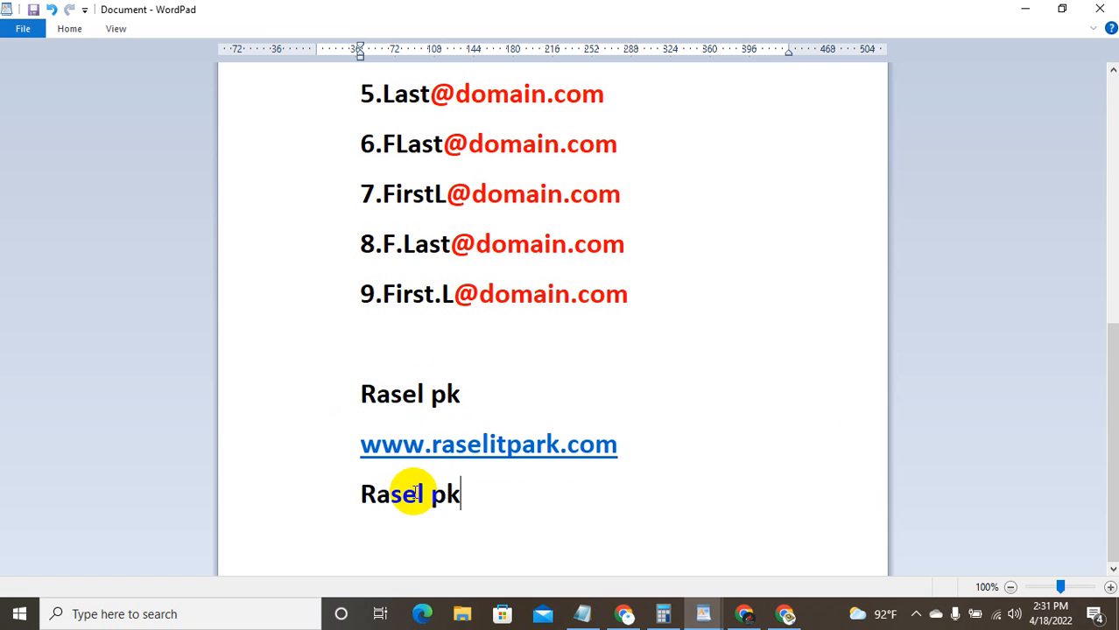
pyautogui.click(432, 492)
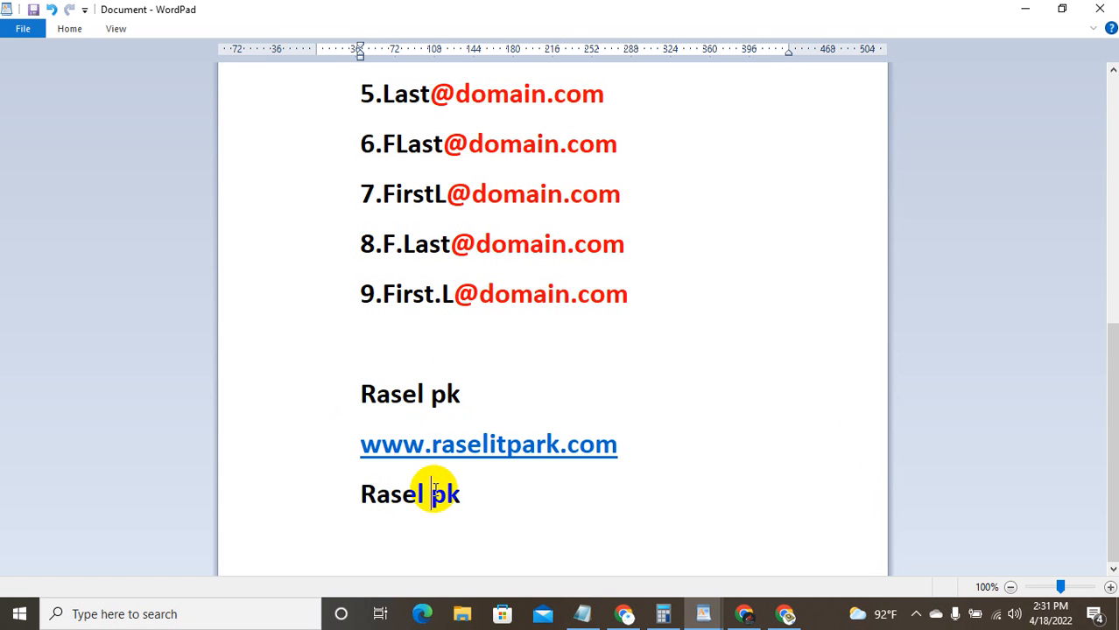
pyautogui.press('BackSpace')
pyautogui.write('.')
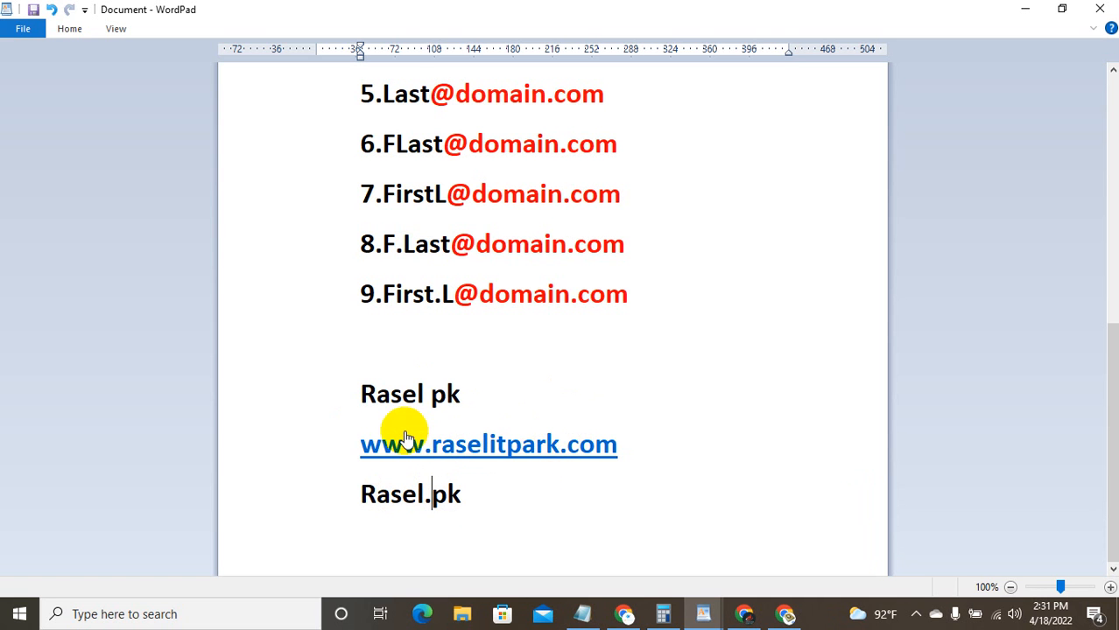
# Step: Append @ and the website's domain, fixing typos, to complete the sample e-mail address
pyautogui.click(344, 448)
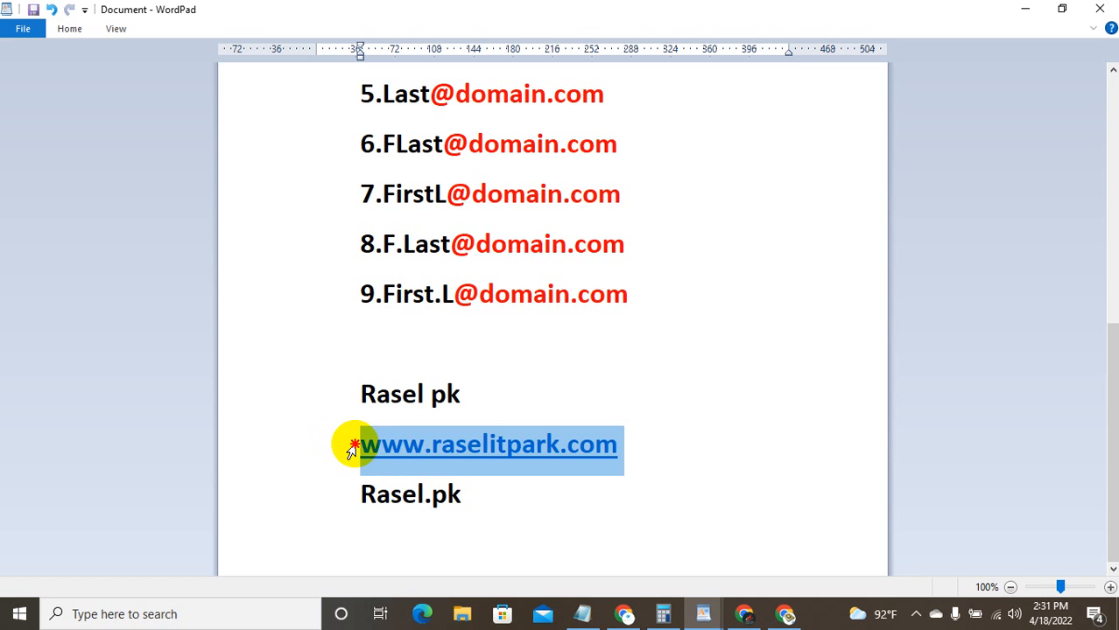
pyautogui.click(371, 449)
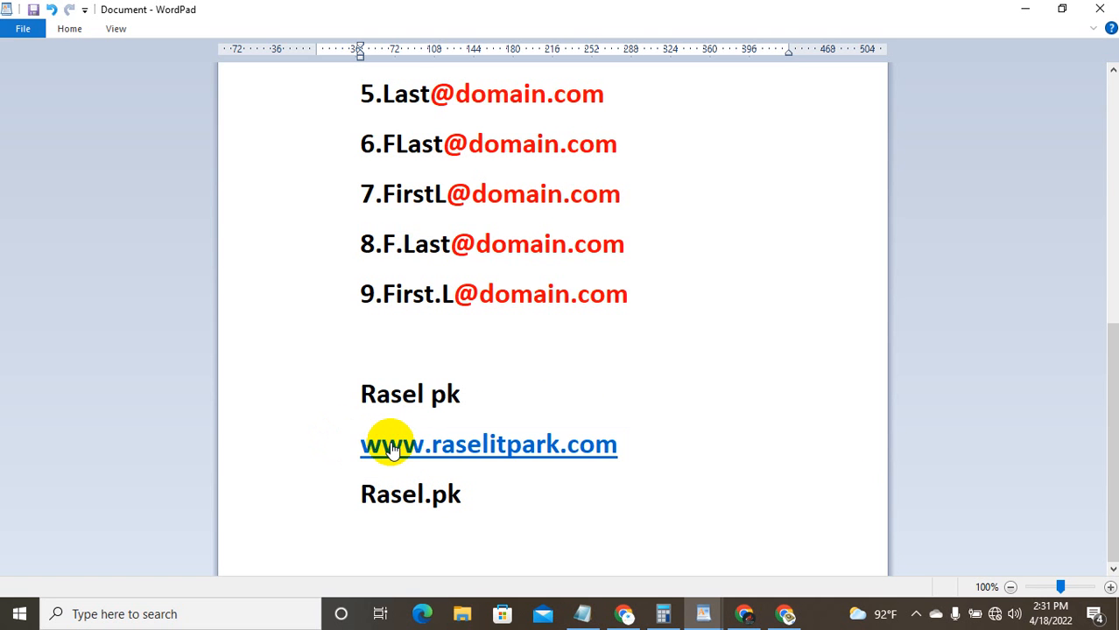
pyautogui.click(483, 496)
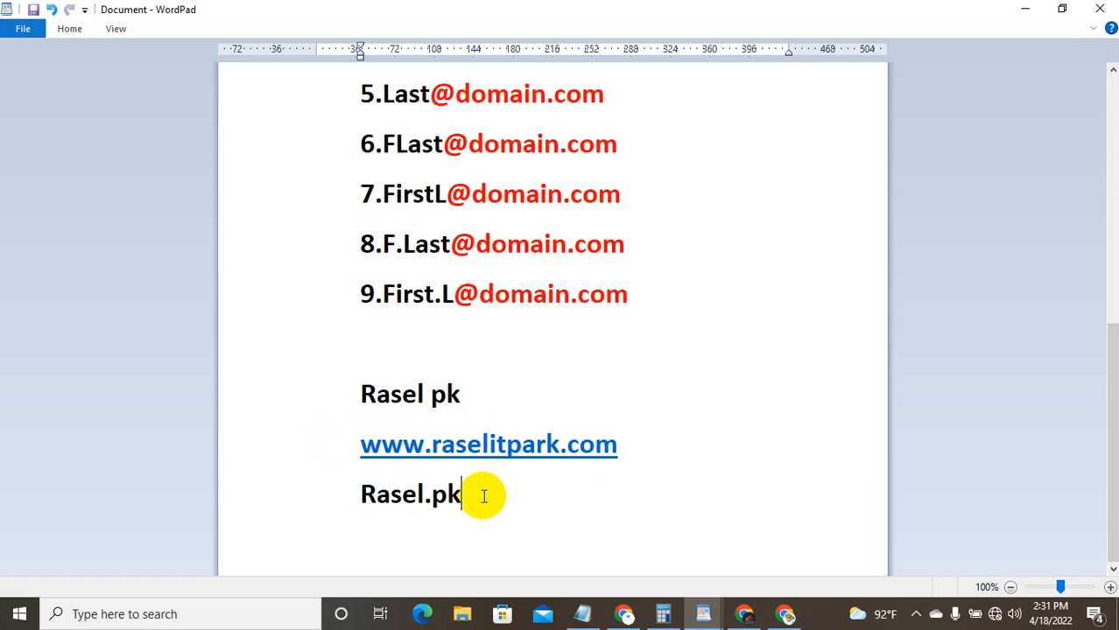
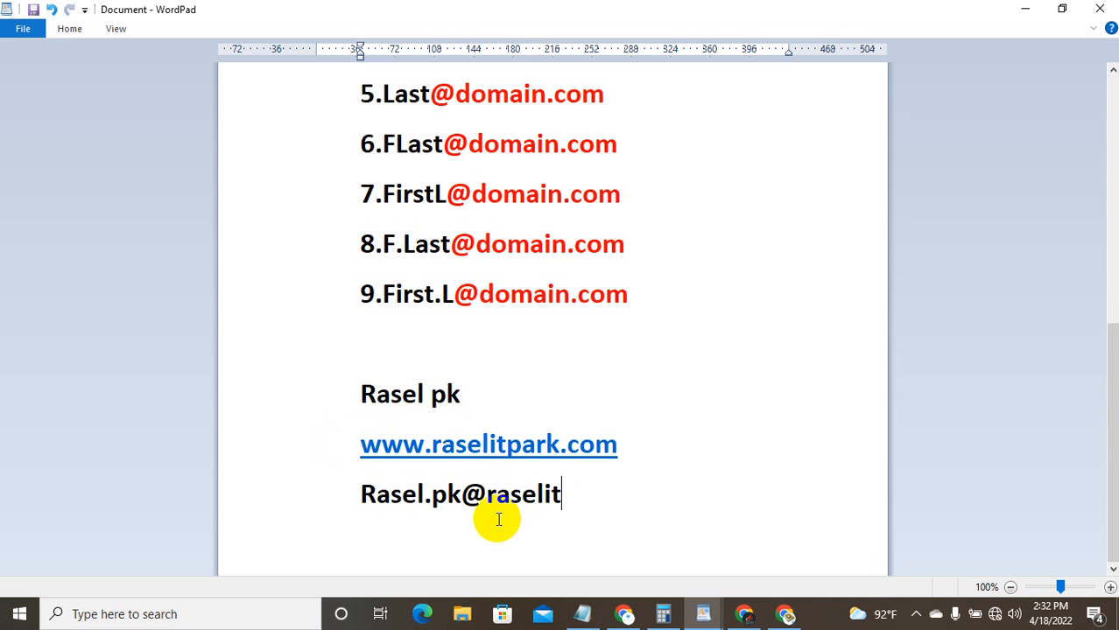
pyautogui.press('BackSpace')
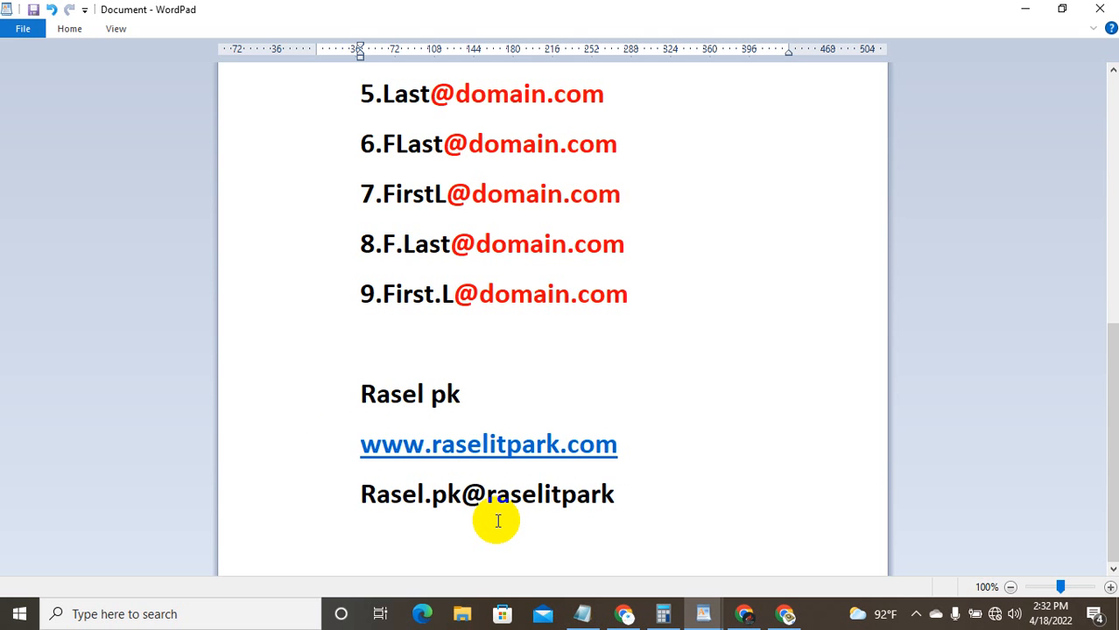
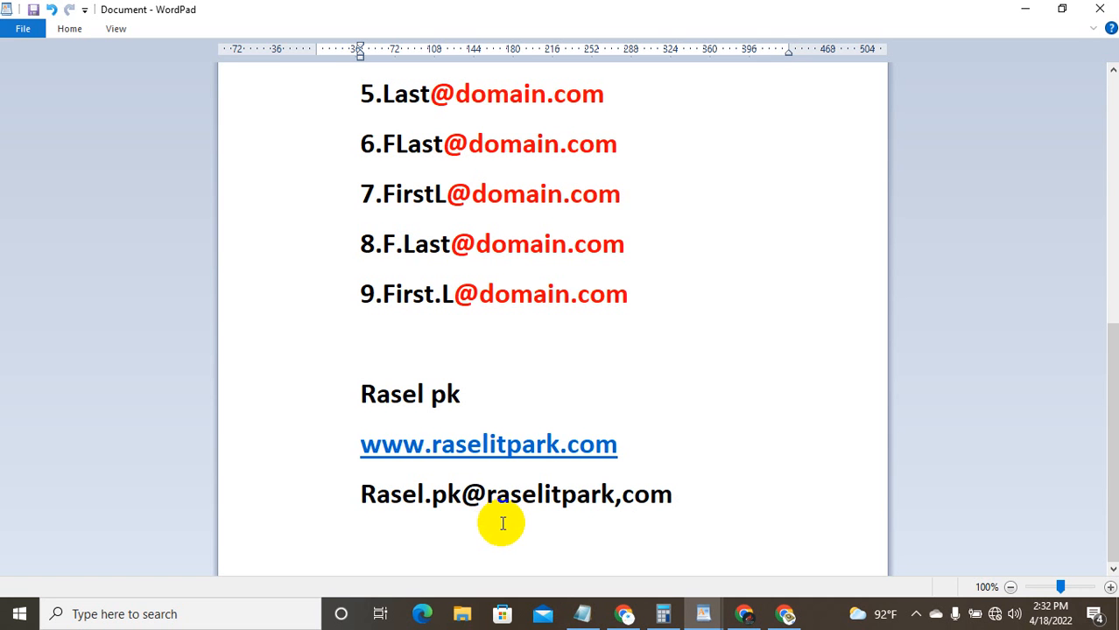
pyautogui.click(615, 496)
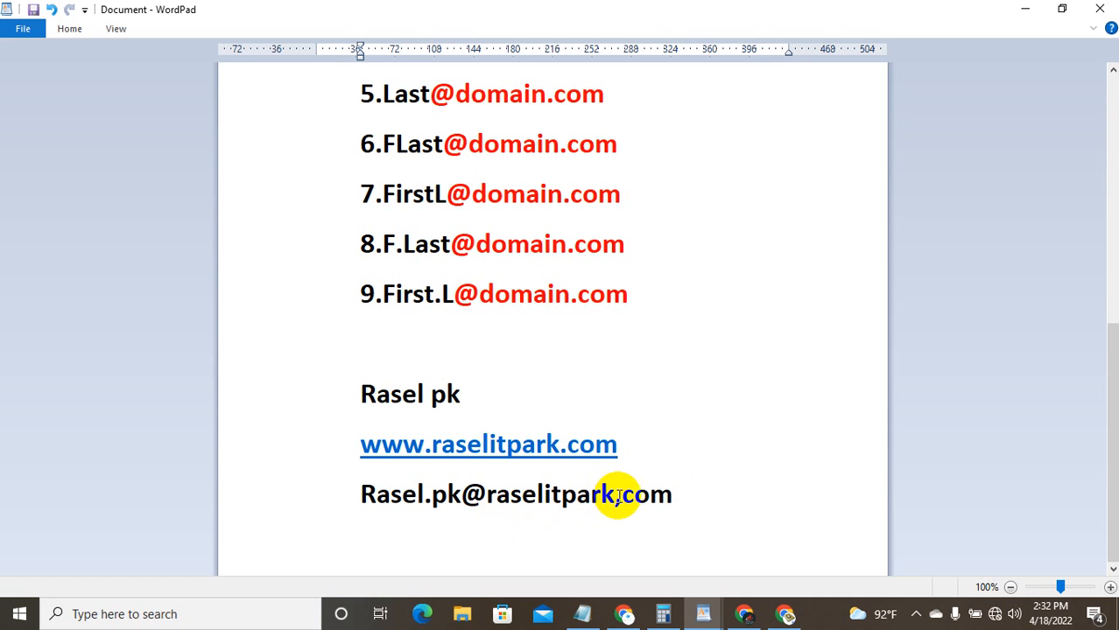
pyautogui.press('Delete')
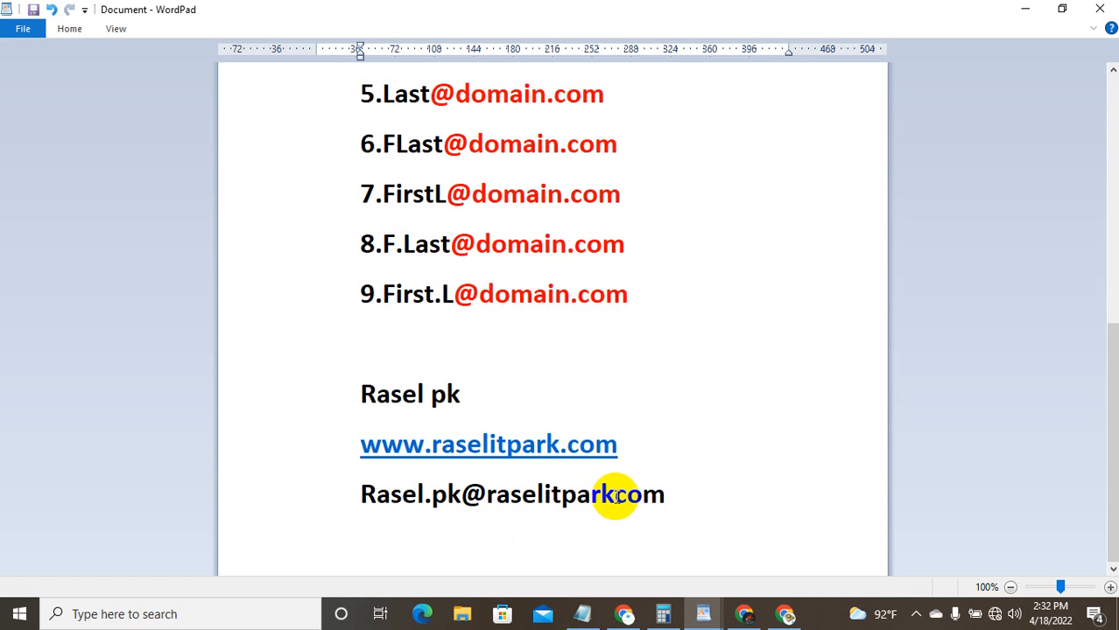
pyautogui.write('.')
pyautogui.click(732, 487)
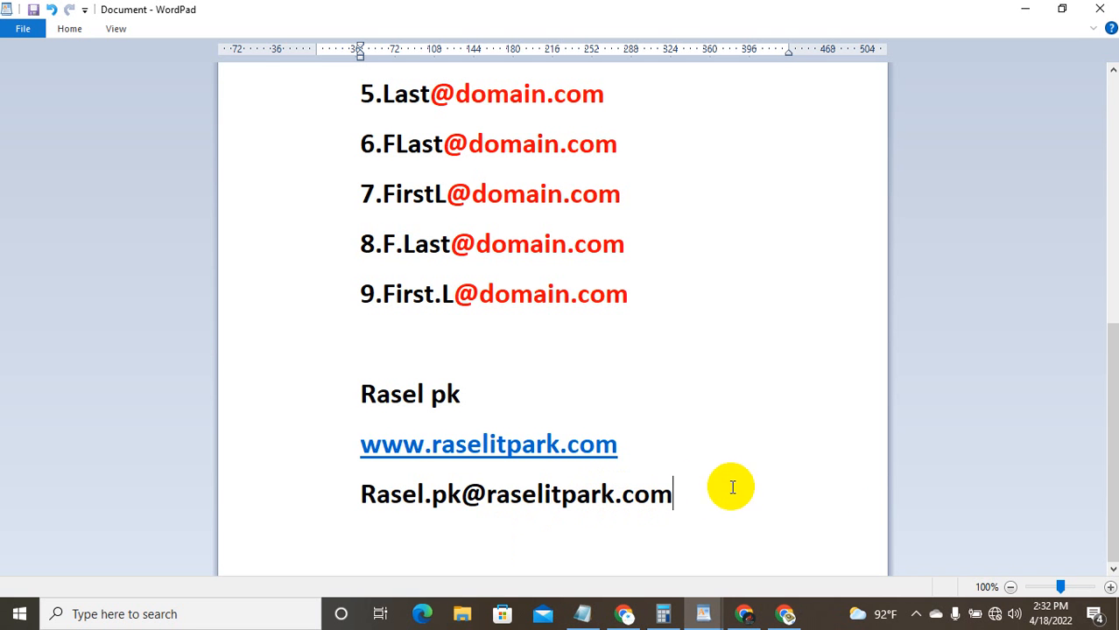
# Step: Highlight the e-mail's name and domain parts, then select the name, website and e-mail lines
pyautogui.moveTo(675, 493); pyautogui.dragTo(370, 511)
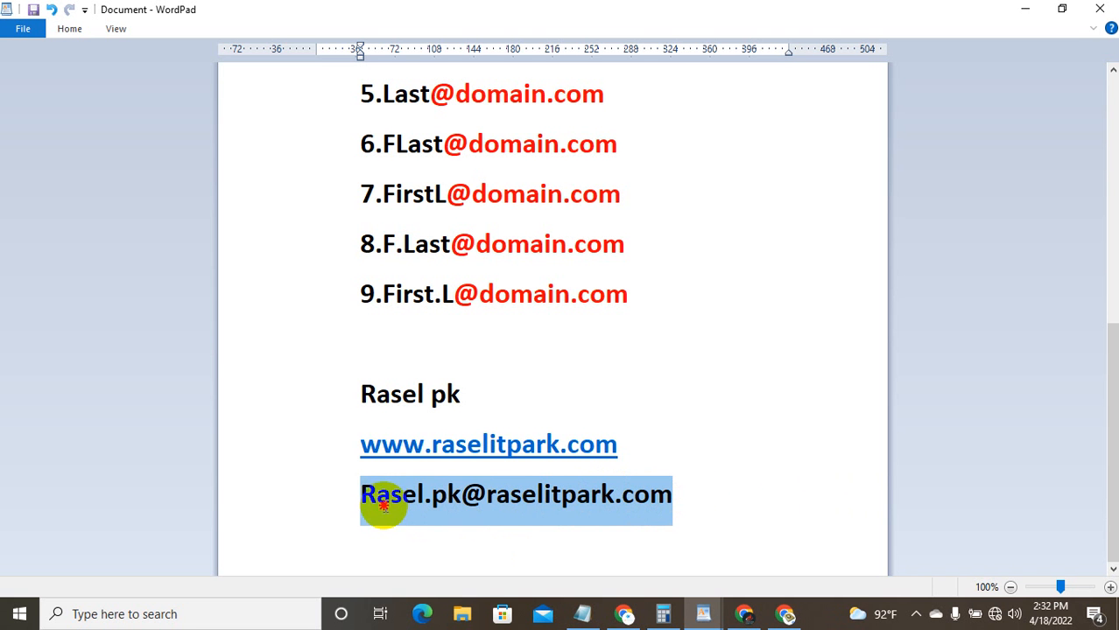
pyautogui.click(643, 446)
pyautogui.scroll(5, 684, 389)
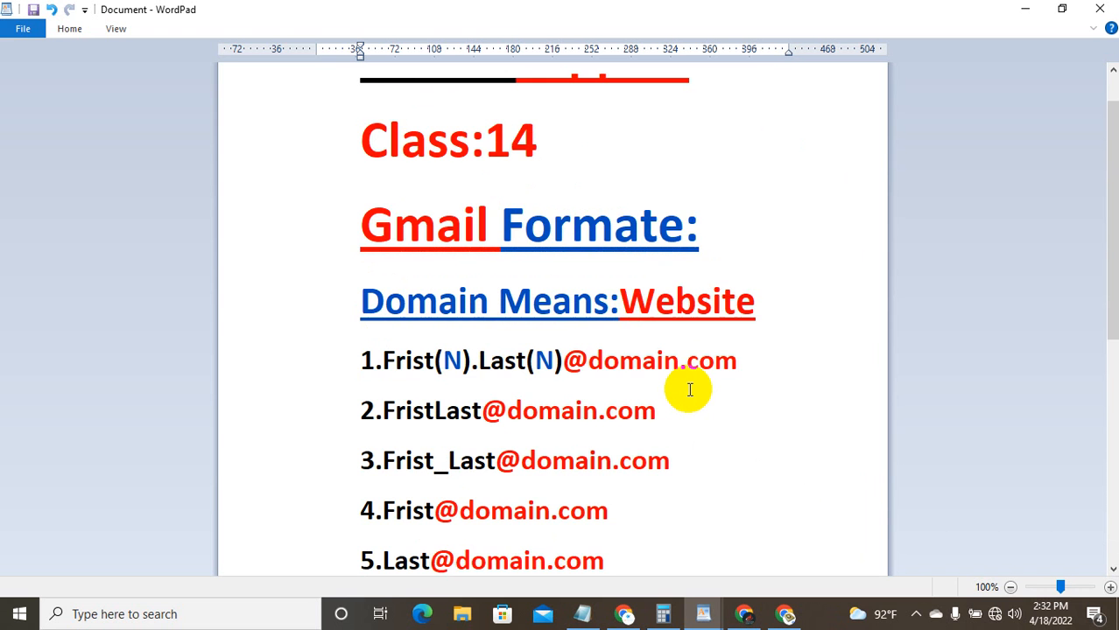
pyautogui.scroll(-3, 604, 415)
pyautogui.moveTo(449, 208); pyautogui.dragTo(406, 210)
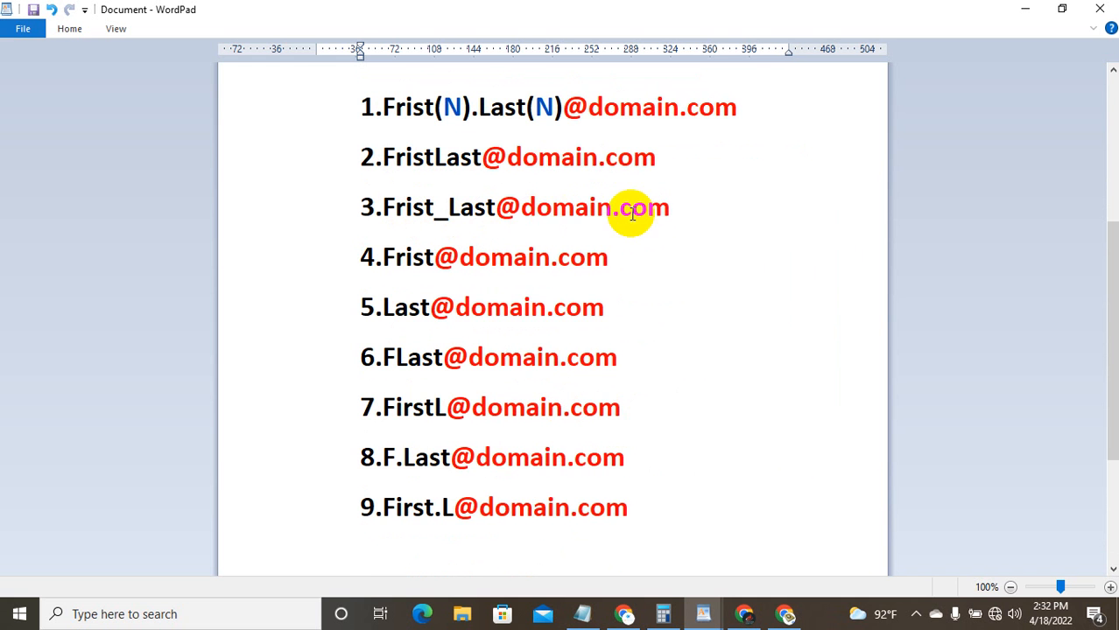
pyautogui.scroll(-5, 767, 258)
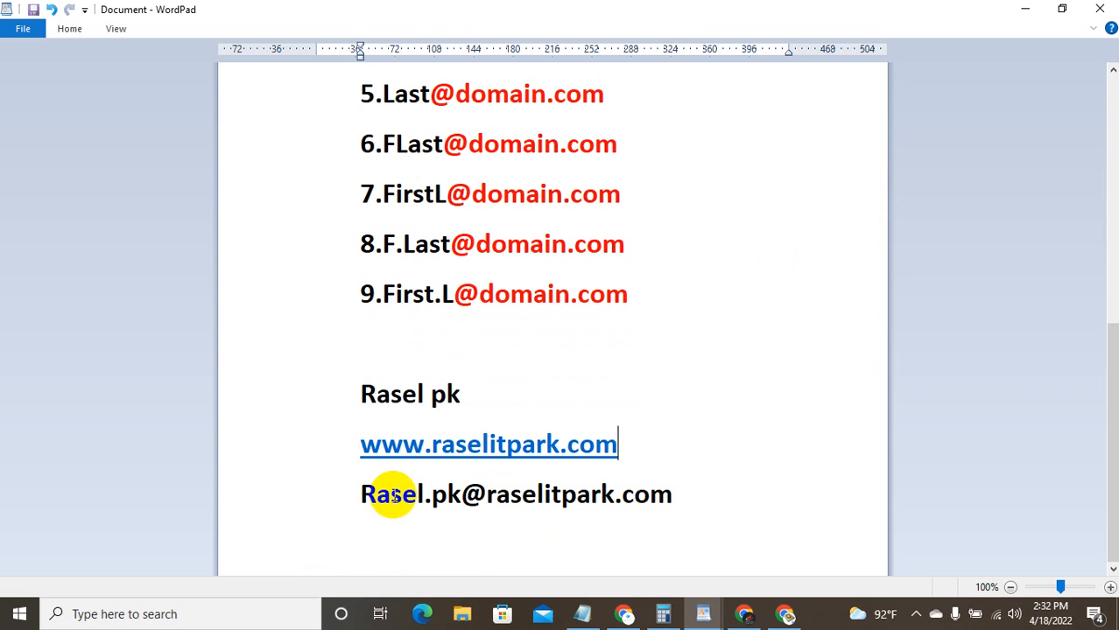
pyautogui.moveTo(432, 494); pyautogui.dragTo(459, 490)
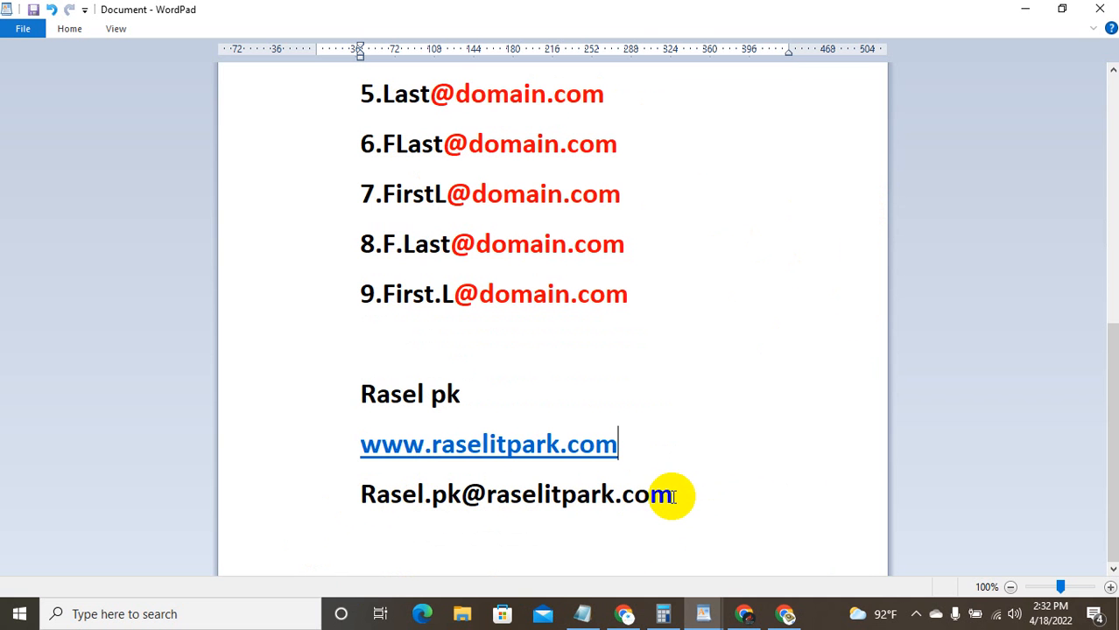
pyautogui.doubleClick(563, 497)
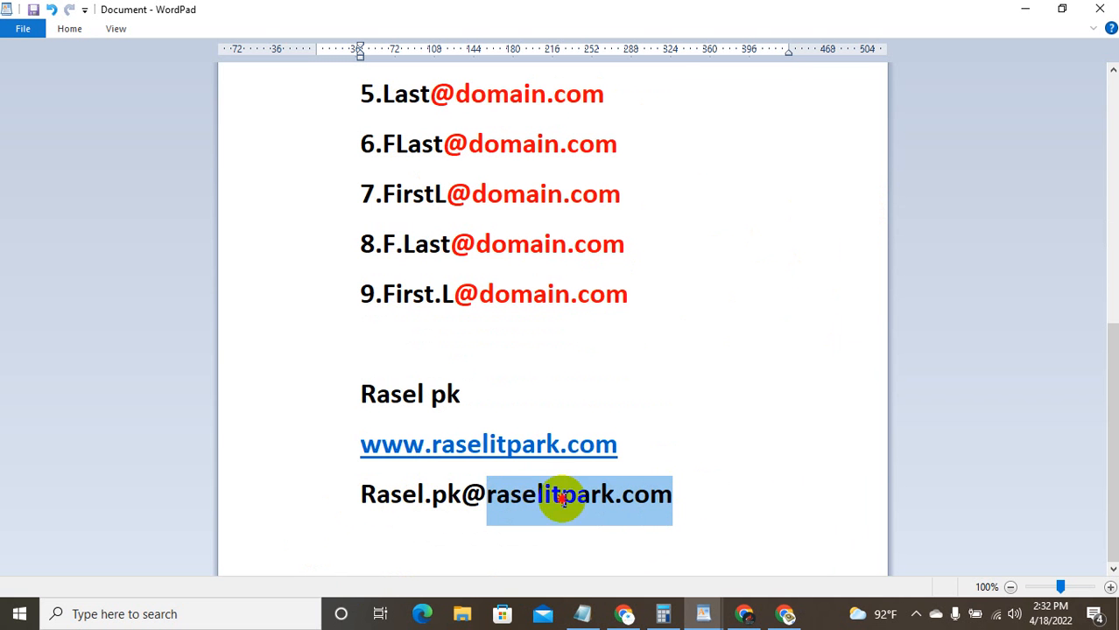
pyautogui.moveTo(563, 497); pyautogui.dragTo(365, 413)
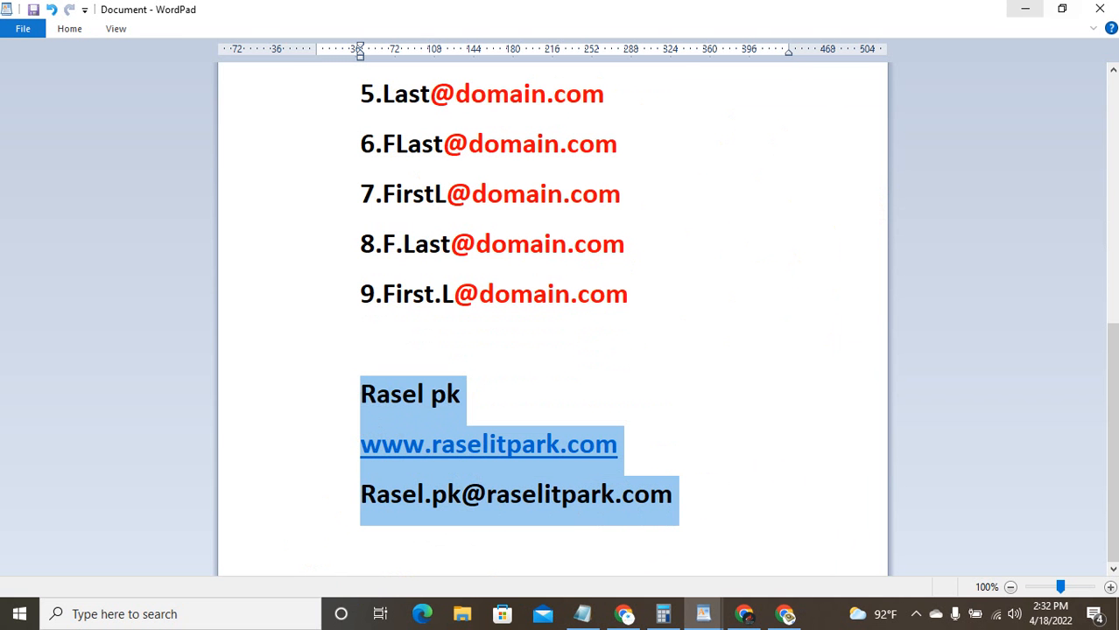
# Step: Restore WordPad to a smaller window and bring the 'All gmail' Notepad list forward
pyautogui.click(1062, 9)
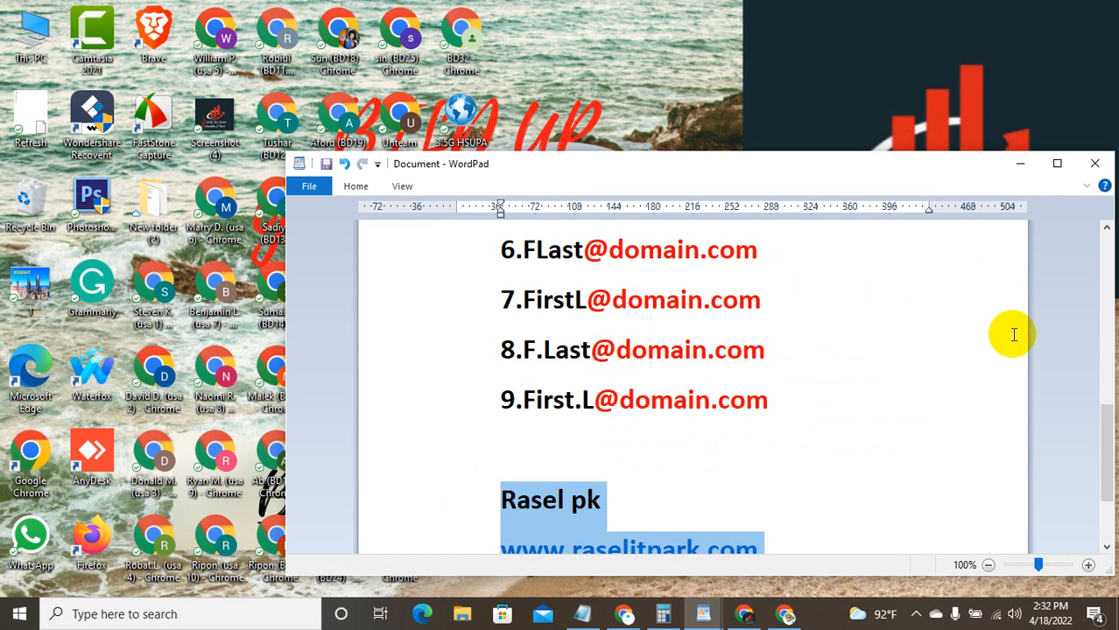
pyautogui.scroll(15, 624, 317)
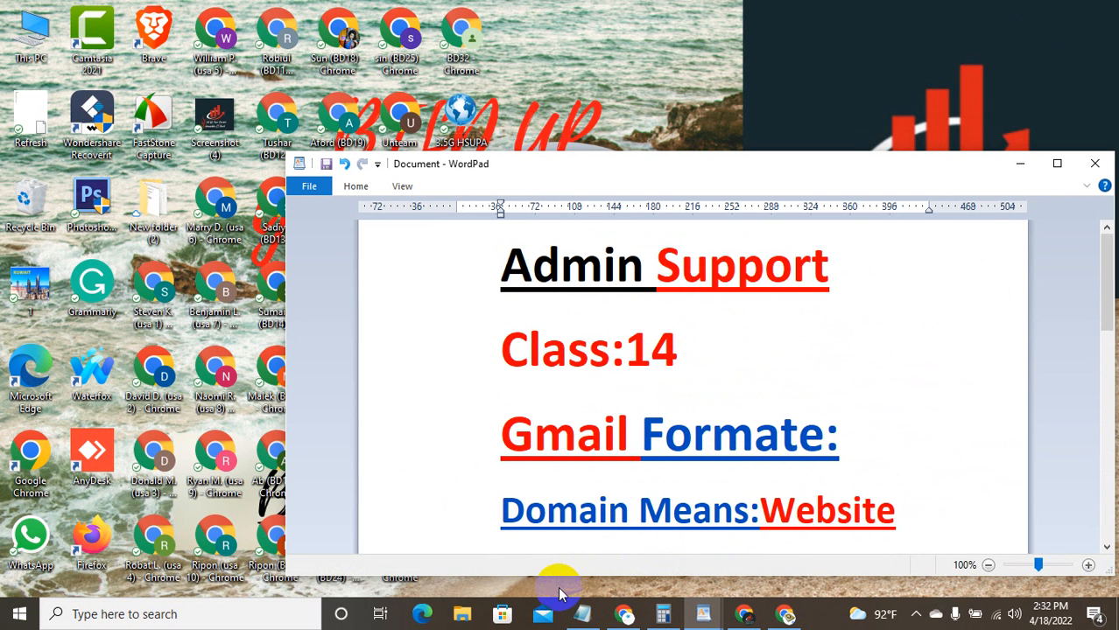
pyautogui.click(575, 611)
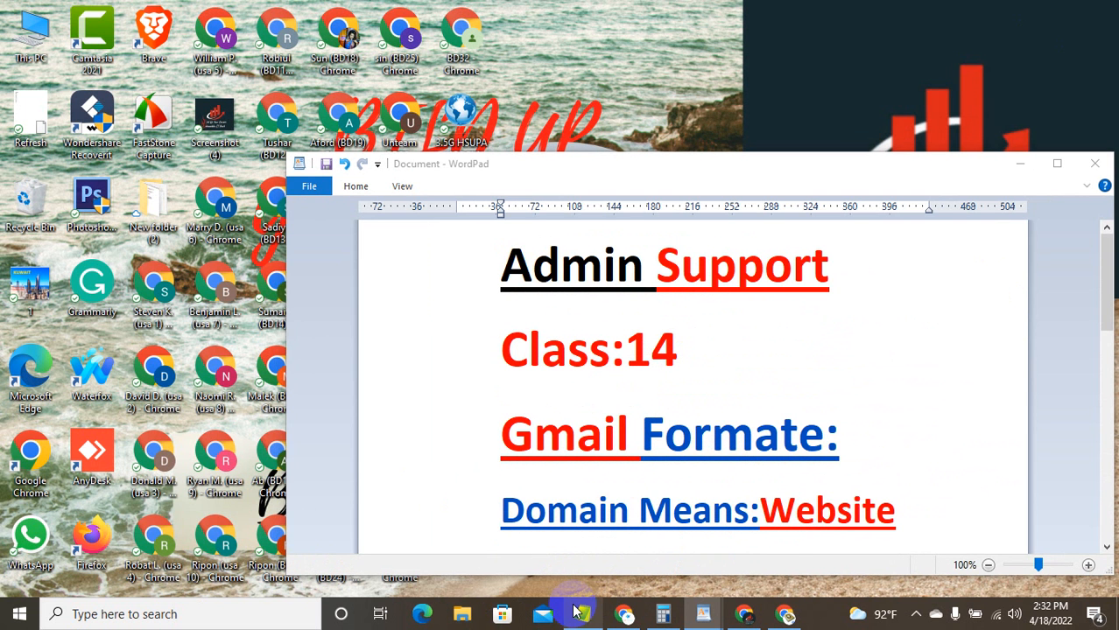
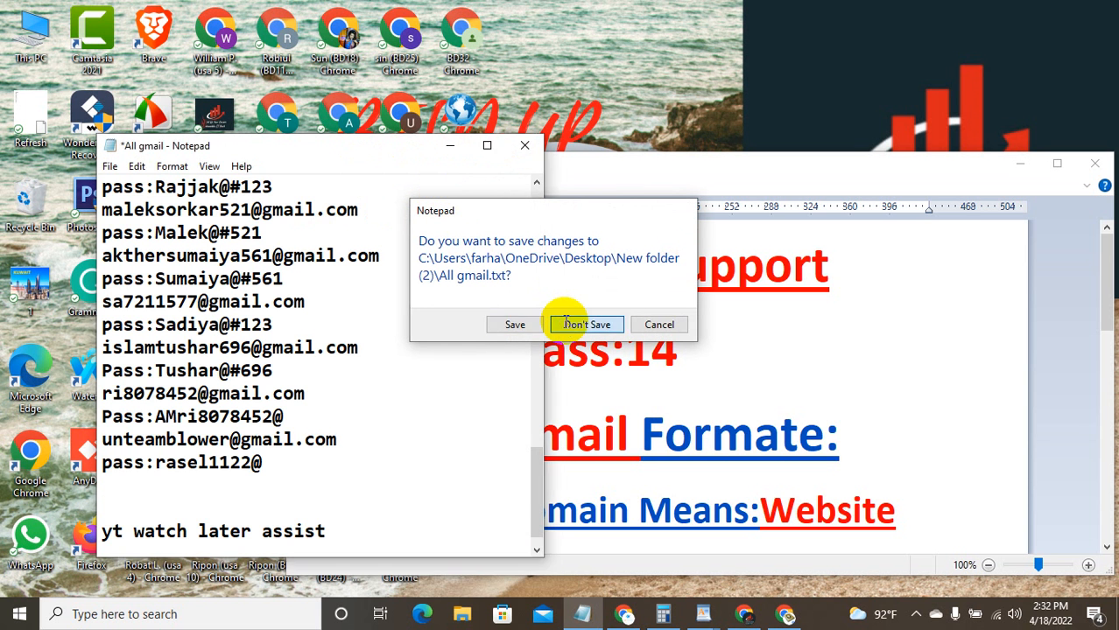
# Step: Discard the All gmail notes unsaved and launch a new blank Notepad document
pyautogui.click(586, 324)
pyautogui.click(254, 613)
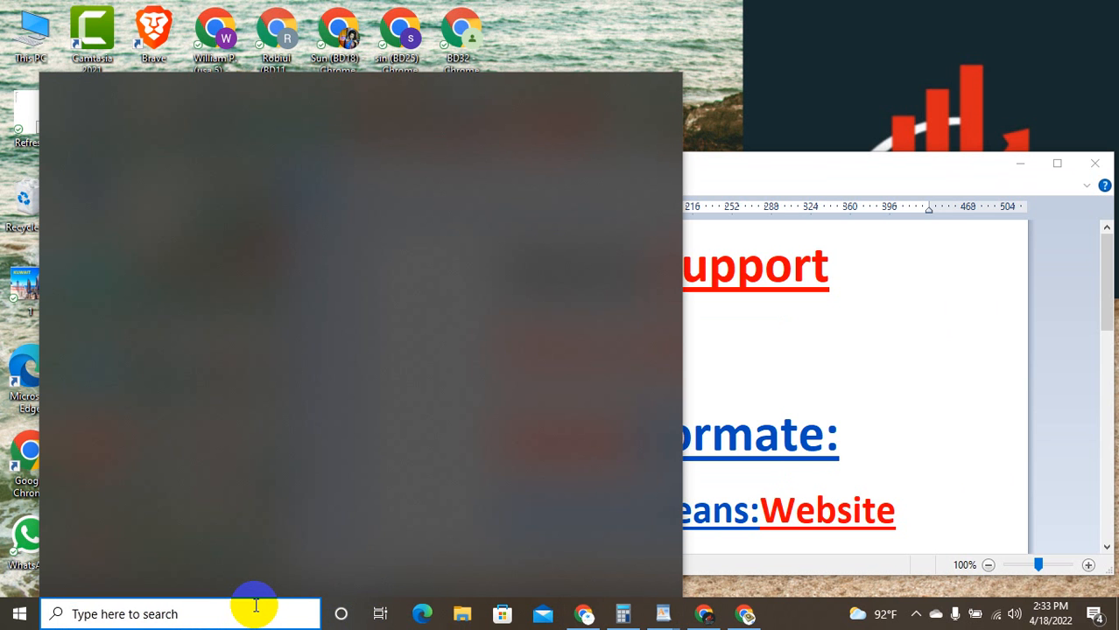
pyautogui.write('n')
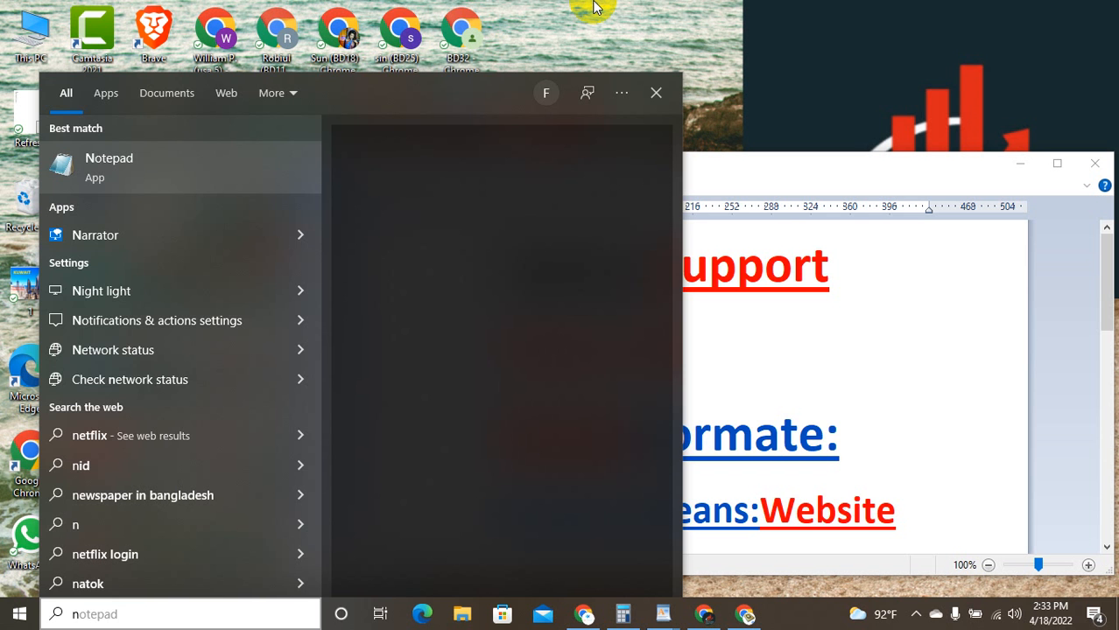
pyautogui.click(832, 477)
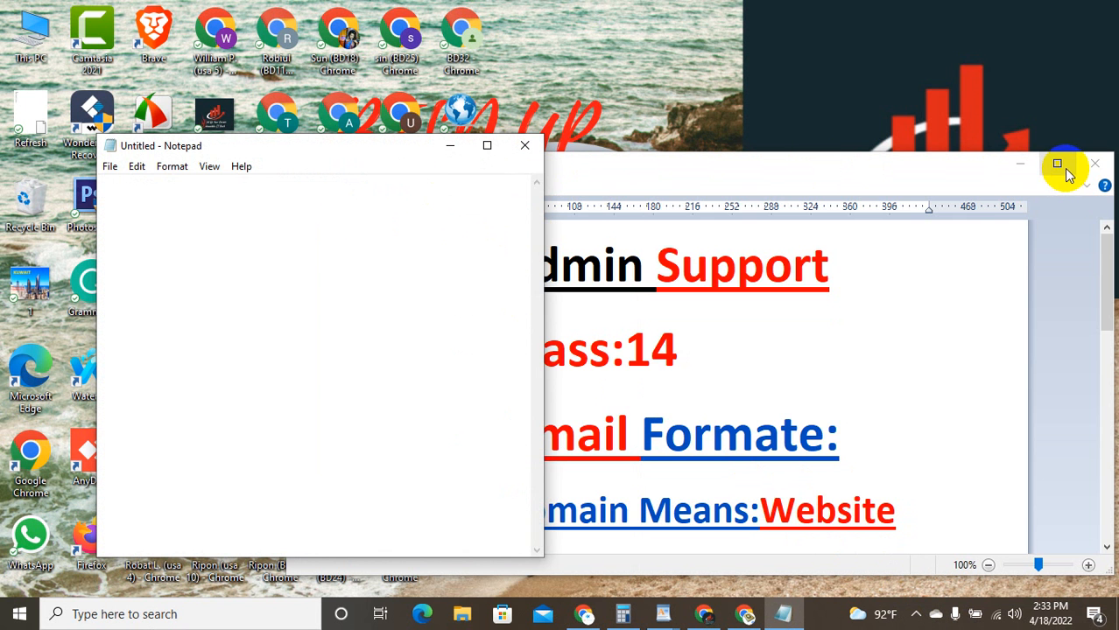
# Step: Move the WordPad lesson document out of the way of the blank Notepad window
pyautogui.click(1035, 169)
pyautogui.click(1036, 169)
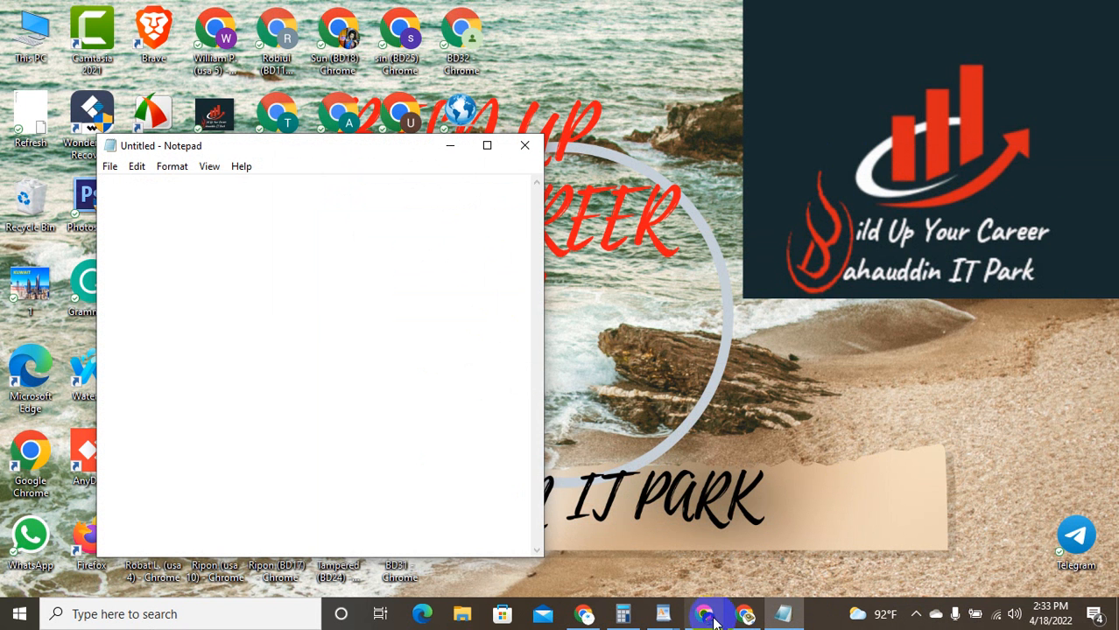
pyautogui.moveTo(742, 616)
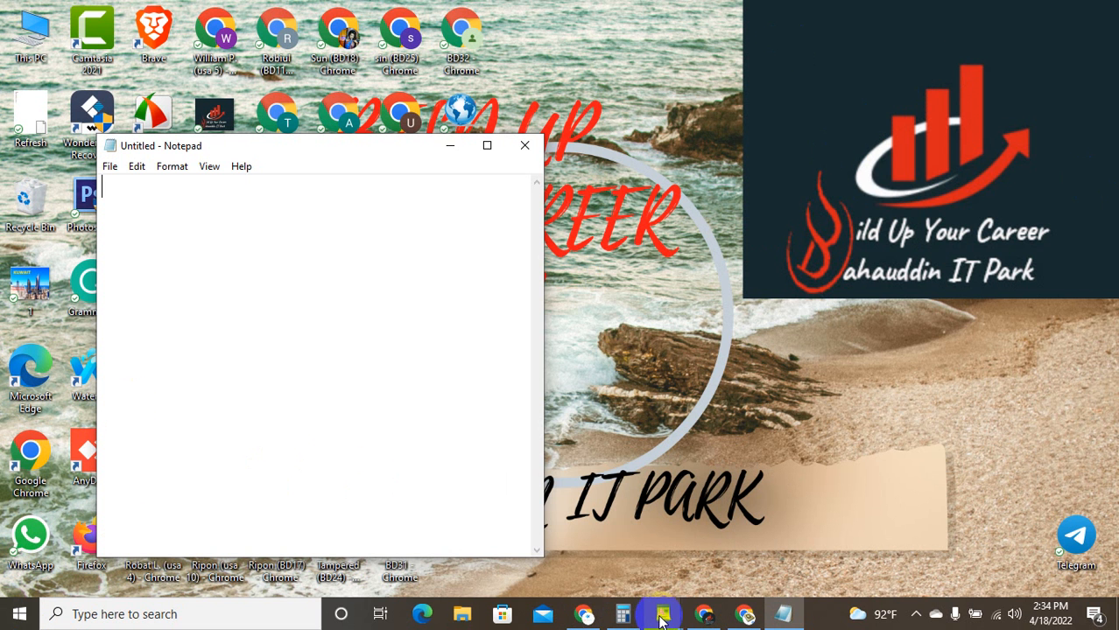
# Step: Bring the Softwer company founder list spreadsheet forward and maximize its Chrome window
pyautogui.moveTo(663, 618)
pyautogui.click(711, 554)
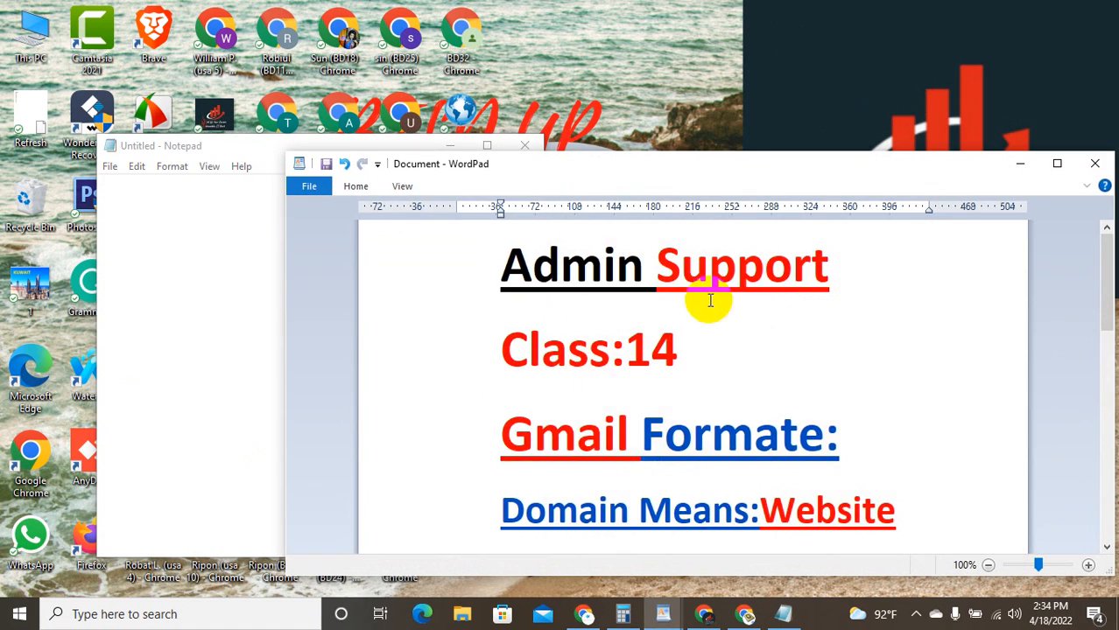
pyautogui.scroll(-3, 860, 397)
pyautogui.scroll(-1, 860, 397)
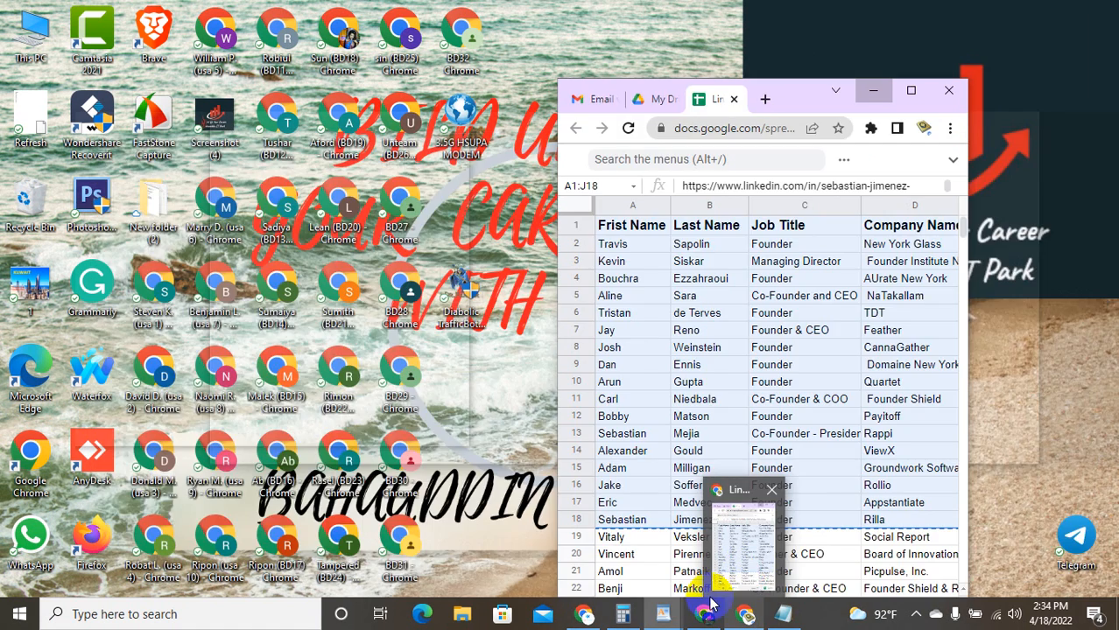
pyautogui.moveTo(705, 613)
pyautogui.click(706, 561)
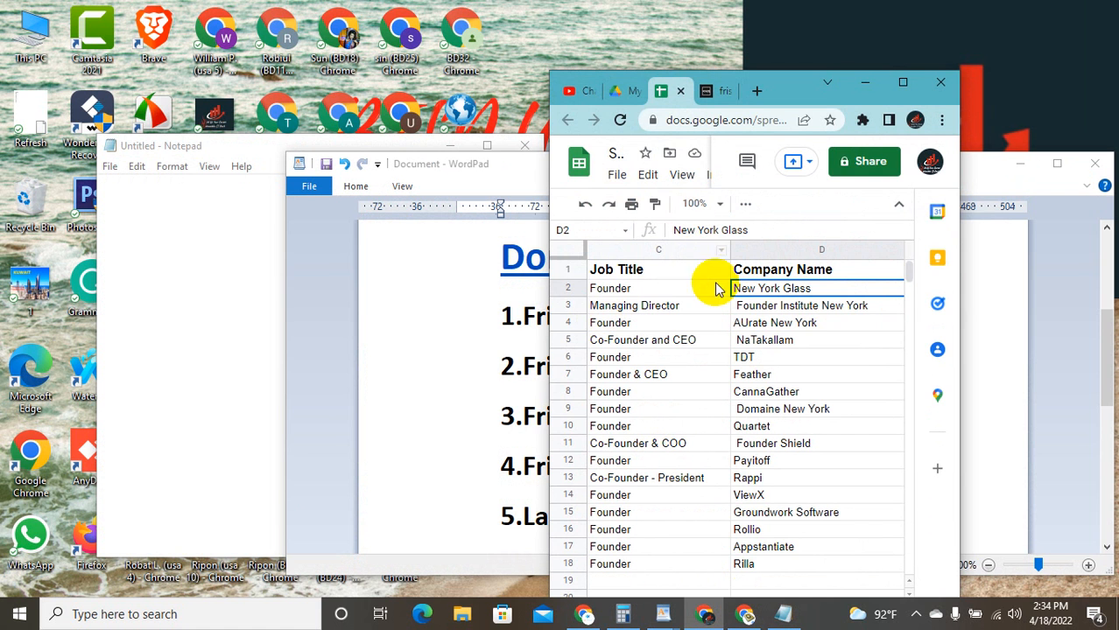
pyautogui.click(903, 84)
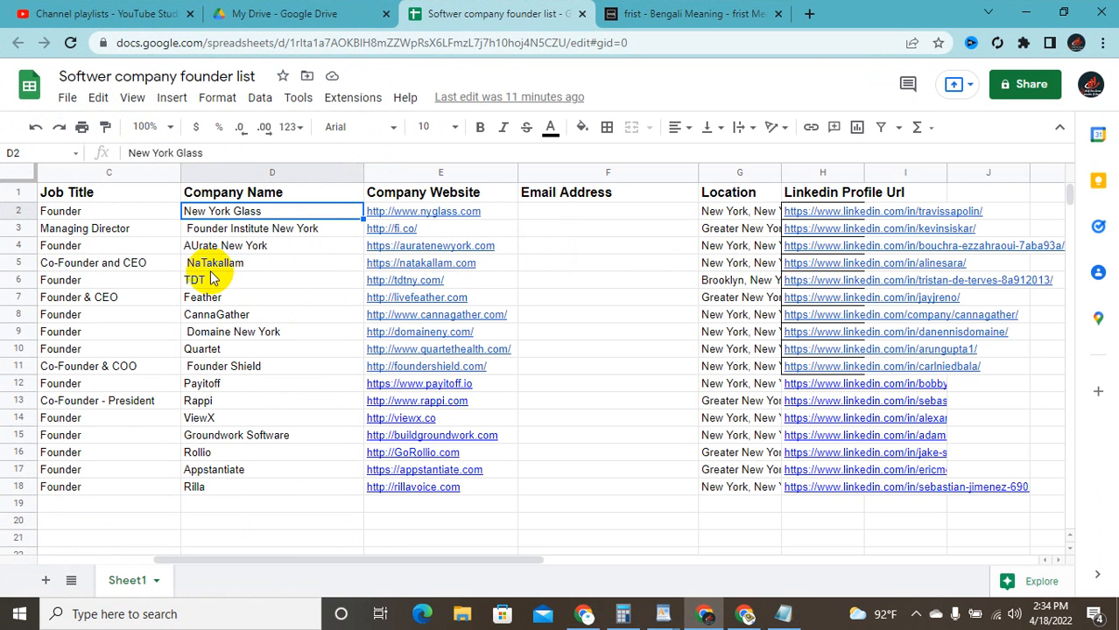
# Step: Review the list by selecting the Founder, Managing Director and New York Glass cells
pyautogui.click(151, 248)
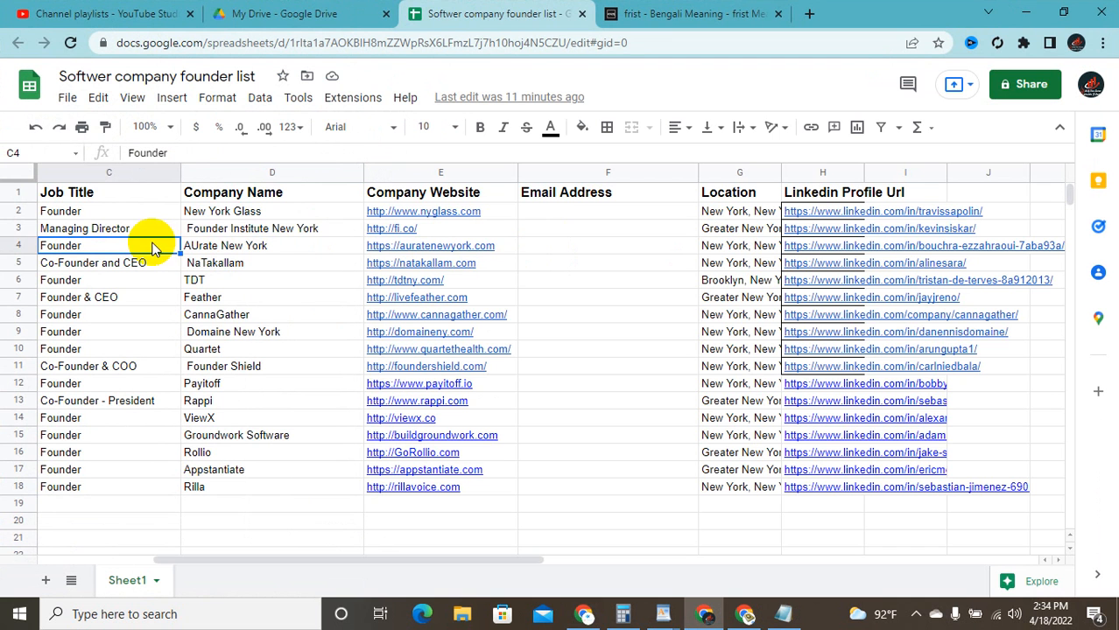
pyautogui.click(168, 227)
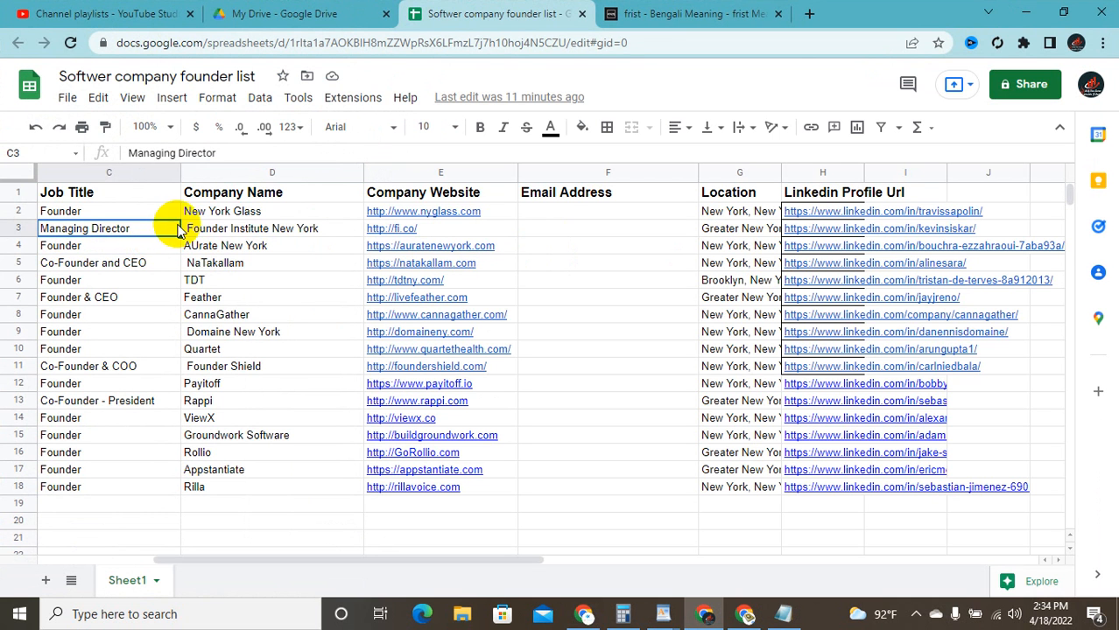
pyautogui.click(249, 211)
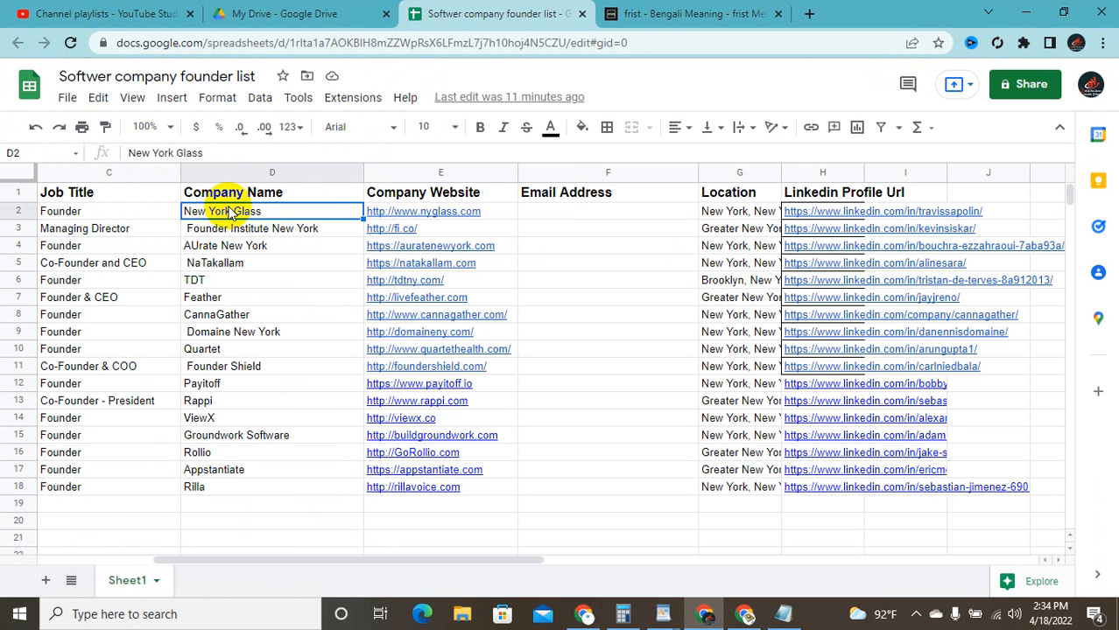
pyautogui.scroll(-1, 229, 213)
pyautogui.scroll(1, 229, 213)
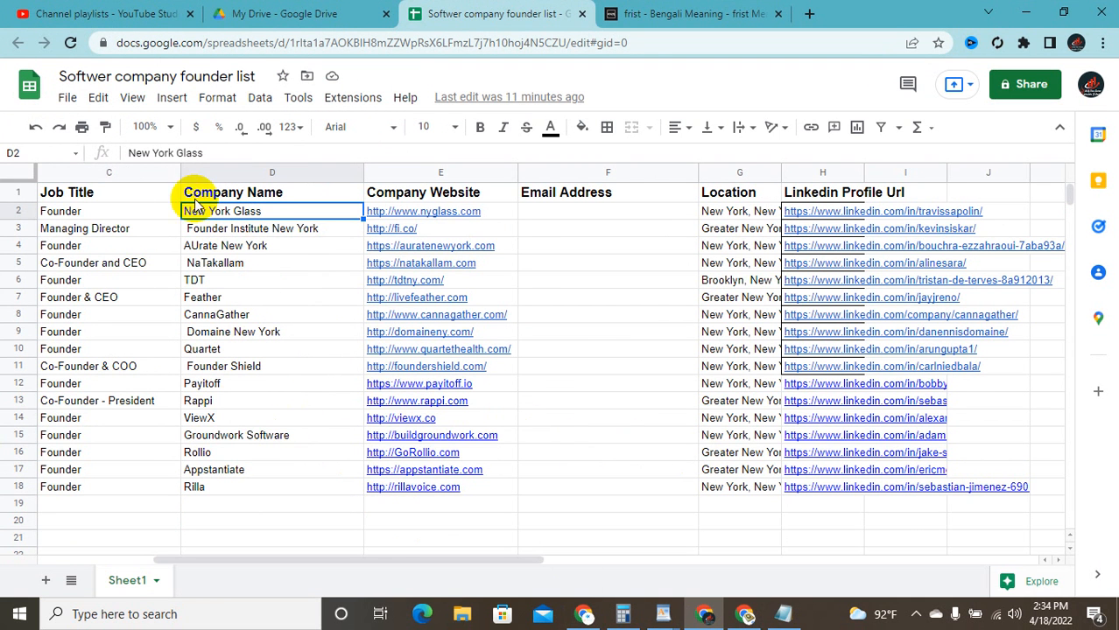
# Step: Insert an empty row 2 below the headers and an empty column before Company Name
pyautogui.rightClick(178, 173)
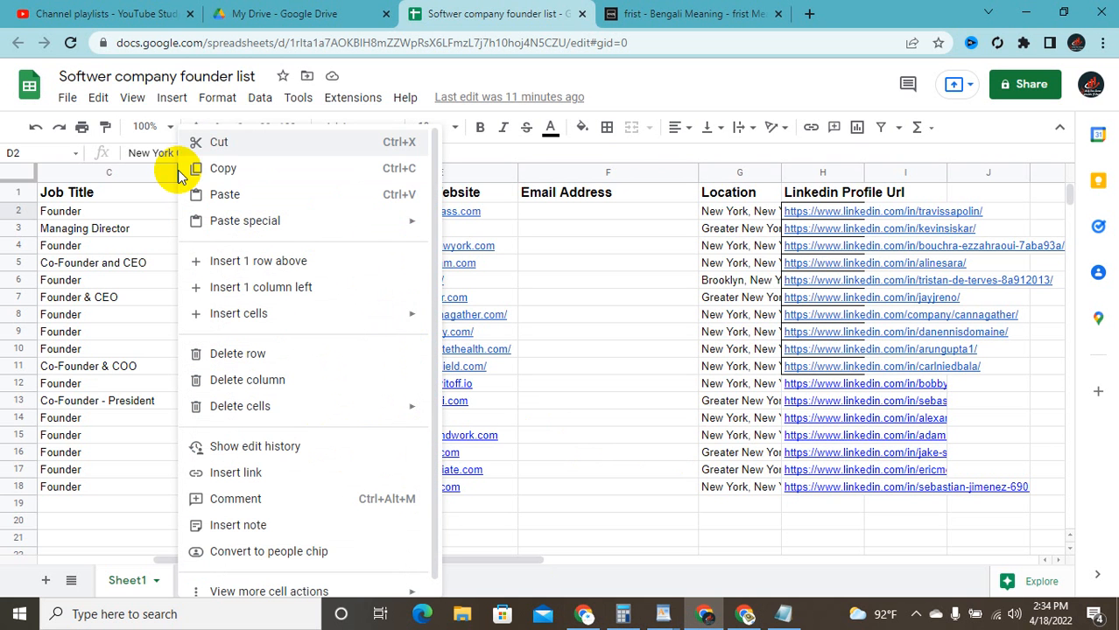
pyautogui.click(280, 263)
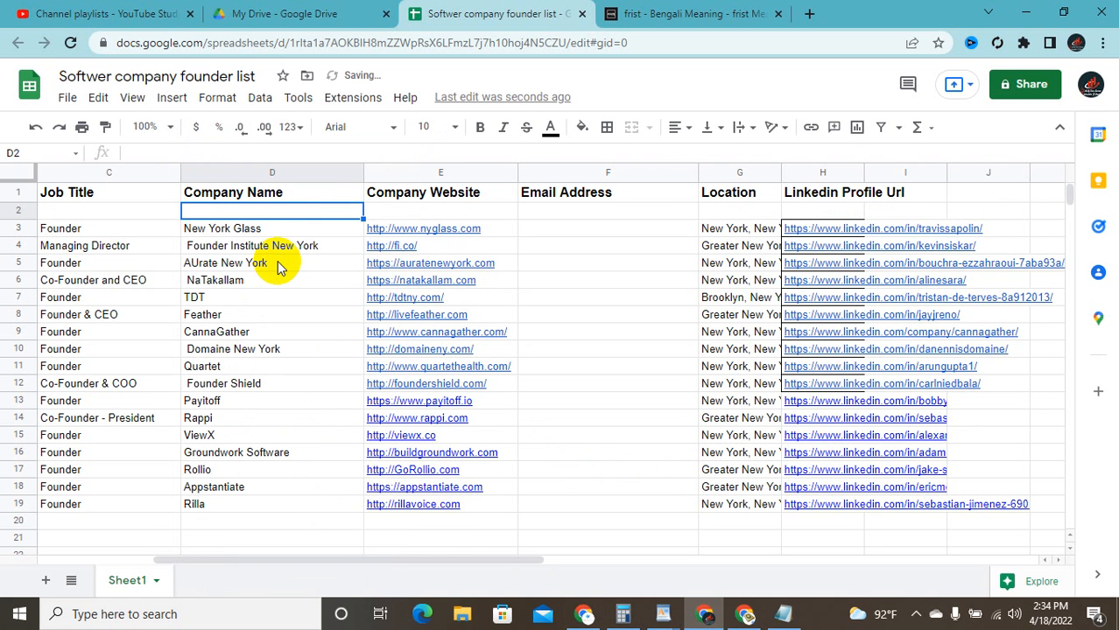
pyautogui.click(185, 195)
pyautogui.rightClick(186, 194)
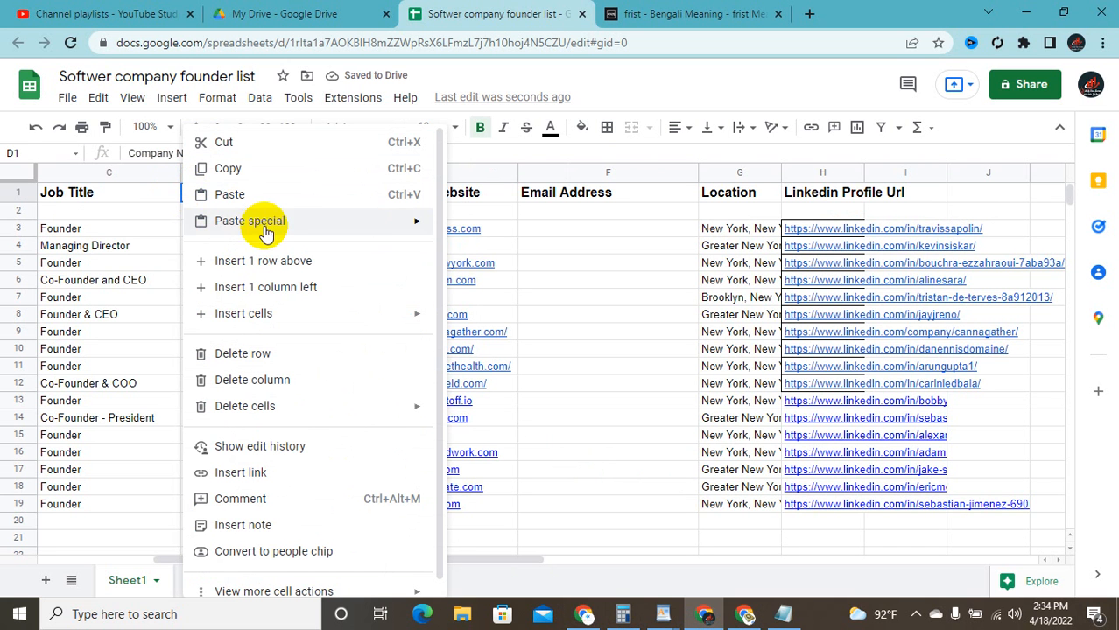
pyautogui.click(278, 287)
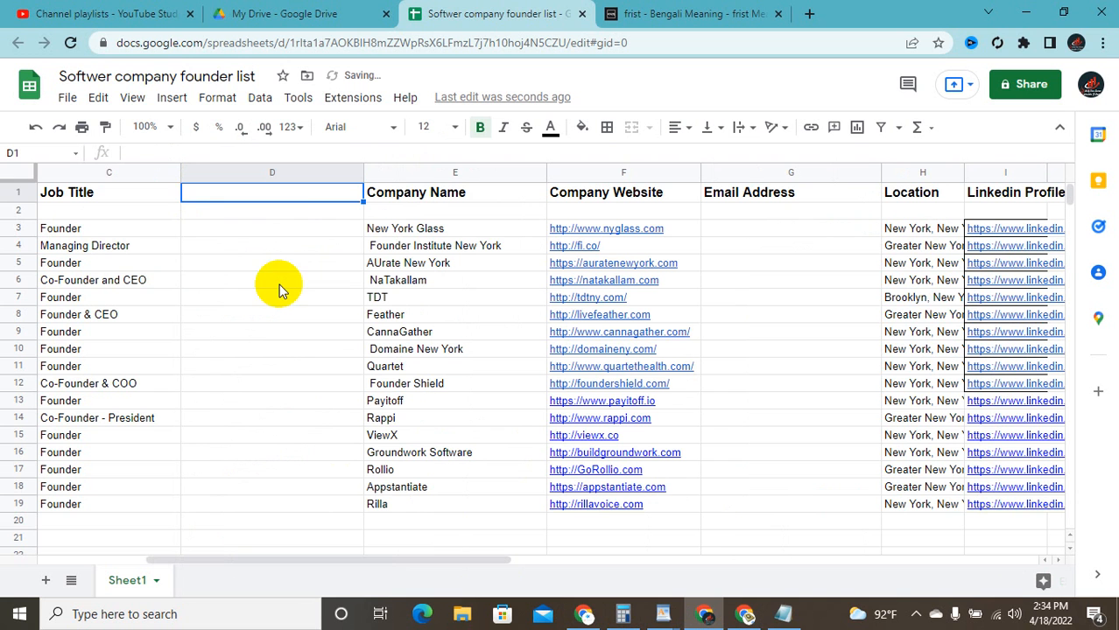
# Step: Check the new empty row and column cells, then restore Chrome to a smaller window
pyautogui.click(246, 248)
pyautogui.click(271, 209)
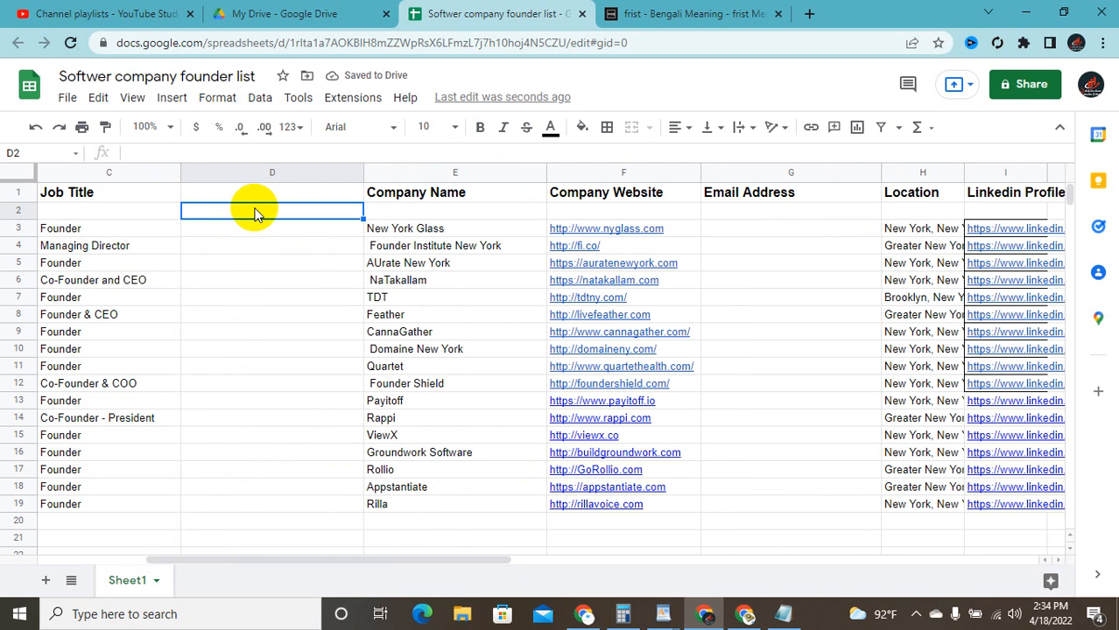
pyautogui.moveTo(112, 214); pyautogui.dragTo(914, 213)
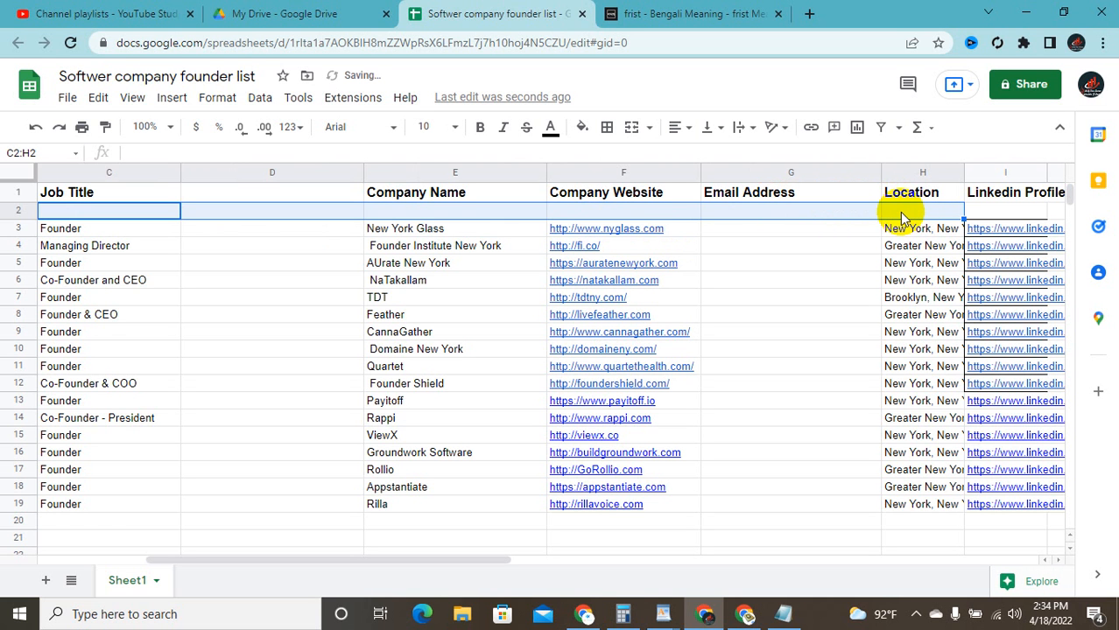
pyautogui.rightClick(757, 213)
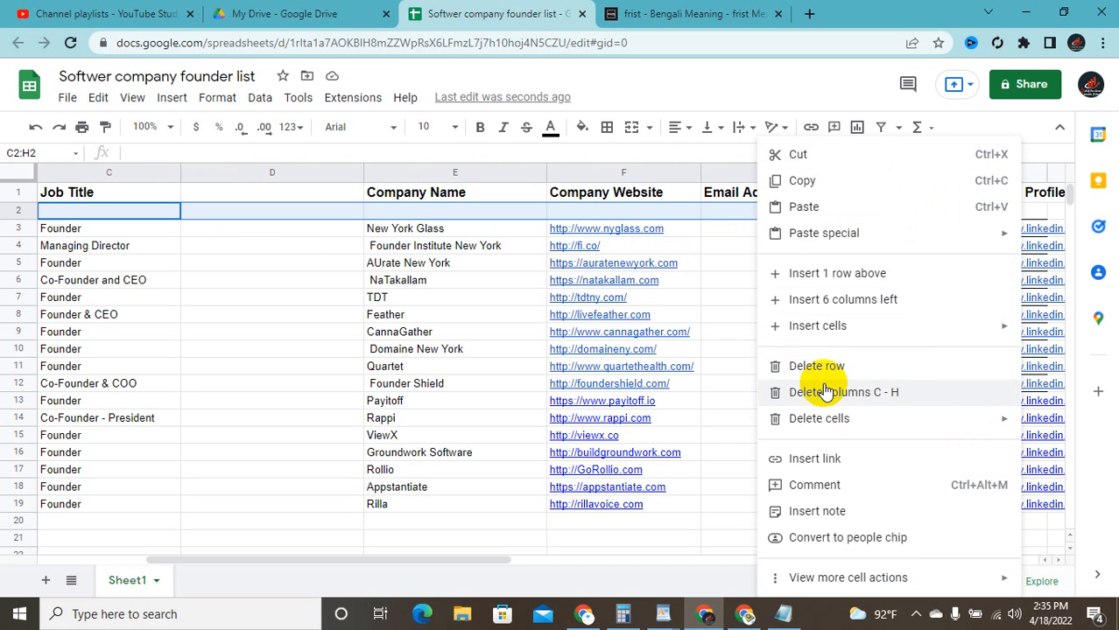
pyautogui.click(722, 284)
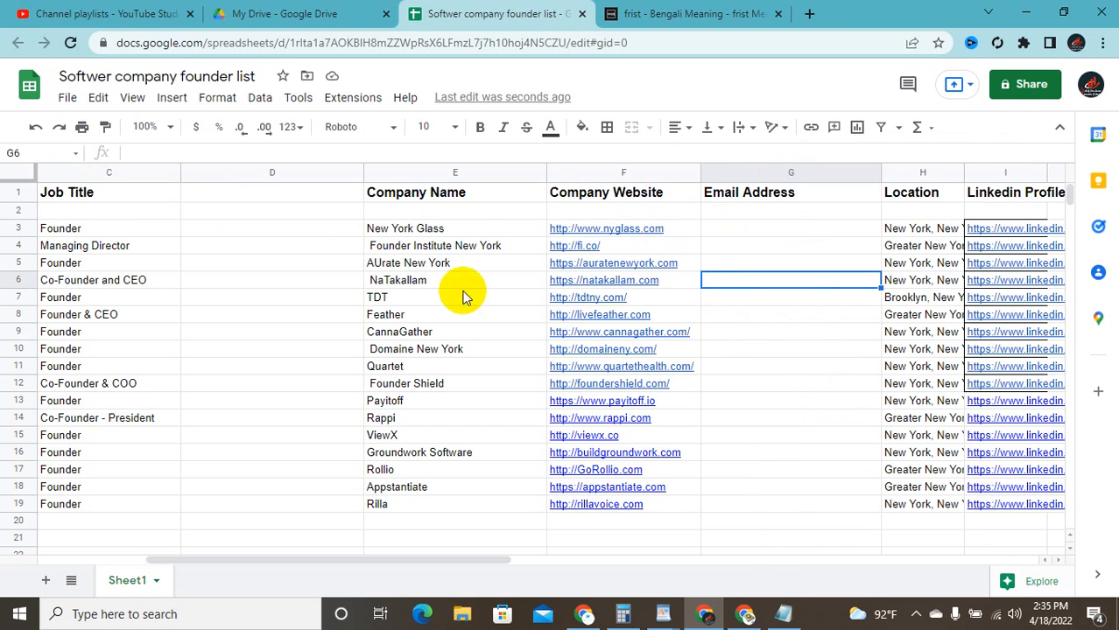
pyautogui.click(243, 231)
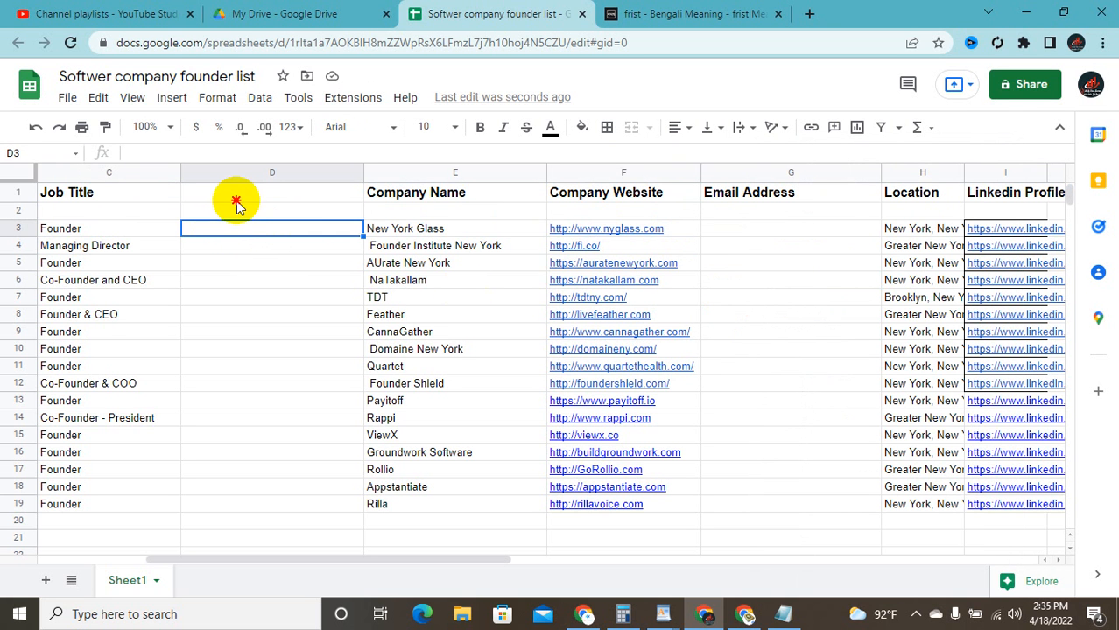
pyautogui.click(237, 196)
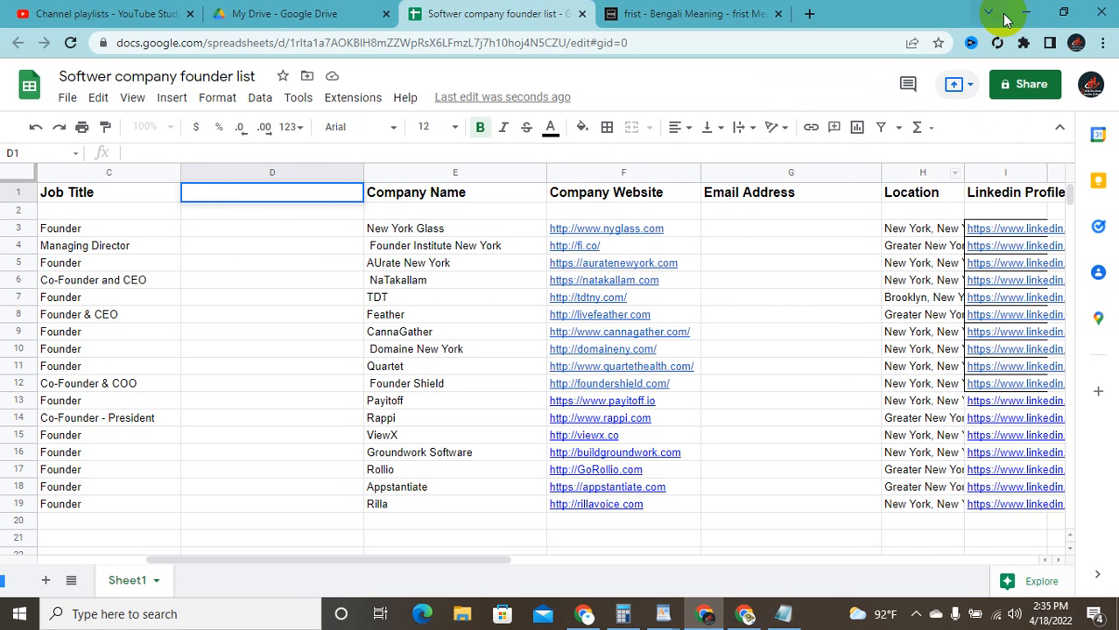
pyautogui.click(1063, 12)
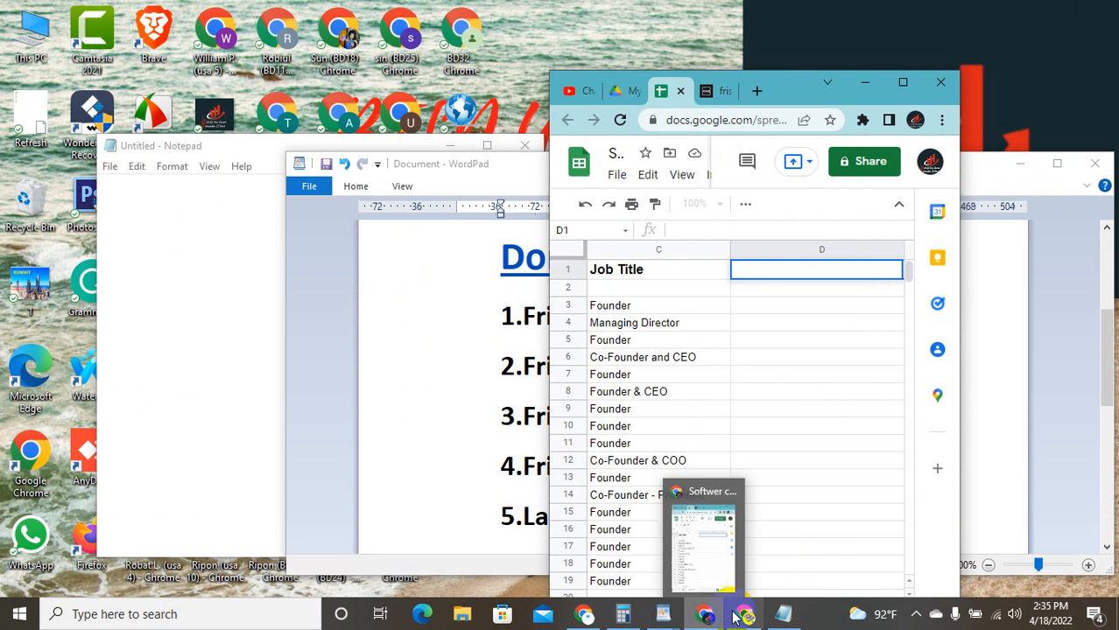
# Step: Copy the Last Name and Job Title entries in B1:C18
pyautogui.click(749, 573)
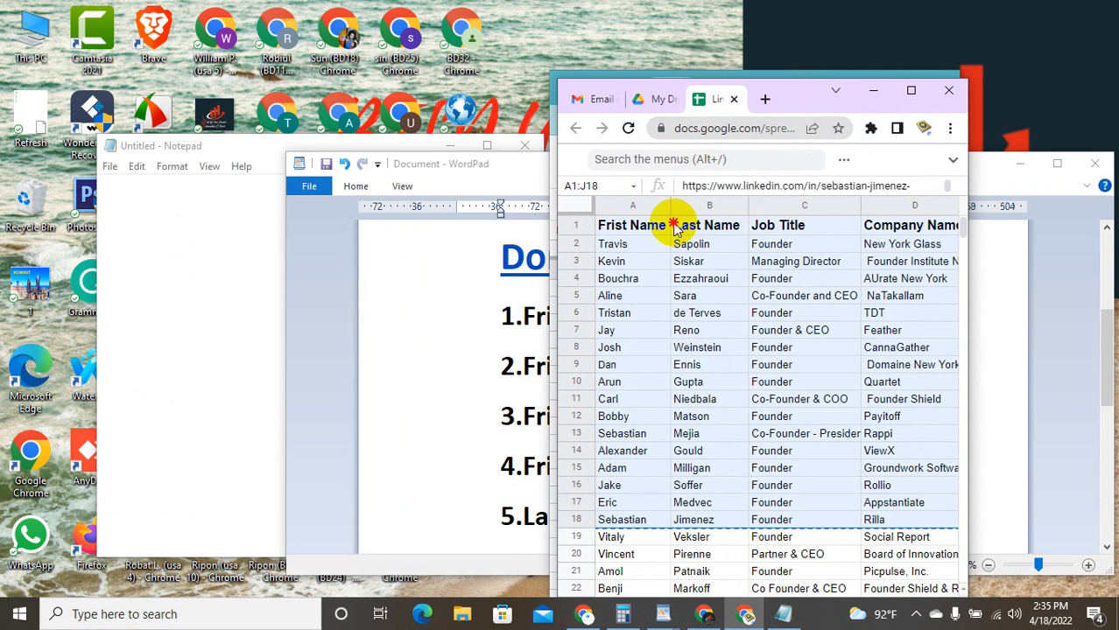
pyautogui.moveTo(674, 228)
pyautogui.mouseDown()
pyautogui.moveTo(750, 266)
pyautogui.moveTo(764, 342)
pyautogui.moveTo(753, 524)
pyautogui.moveTo(749, 512)
pyautogui.mouseUp()
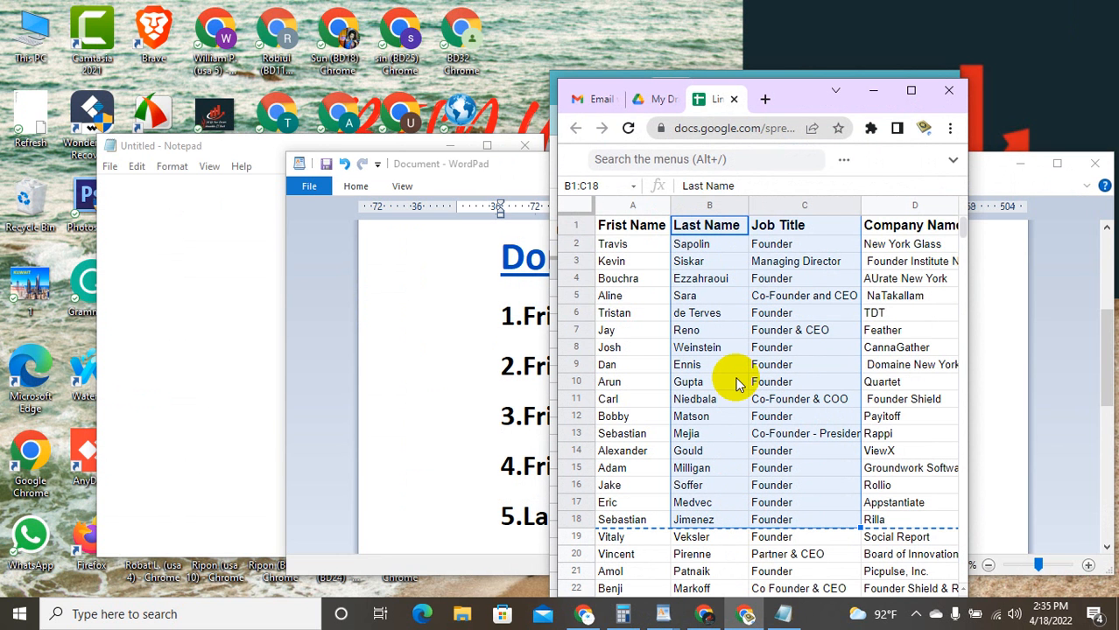
pyautogui.hotkey('ctrl', 'c')
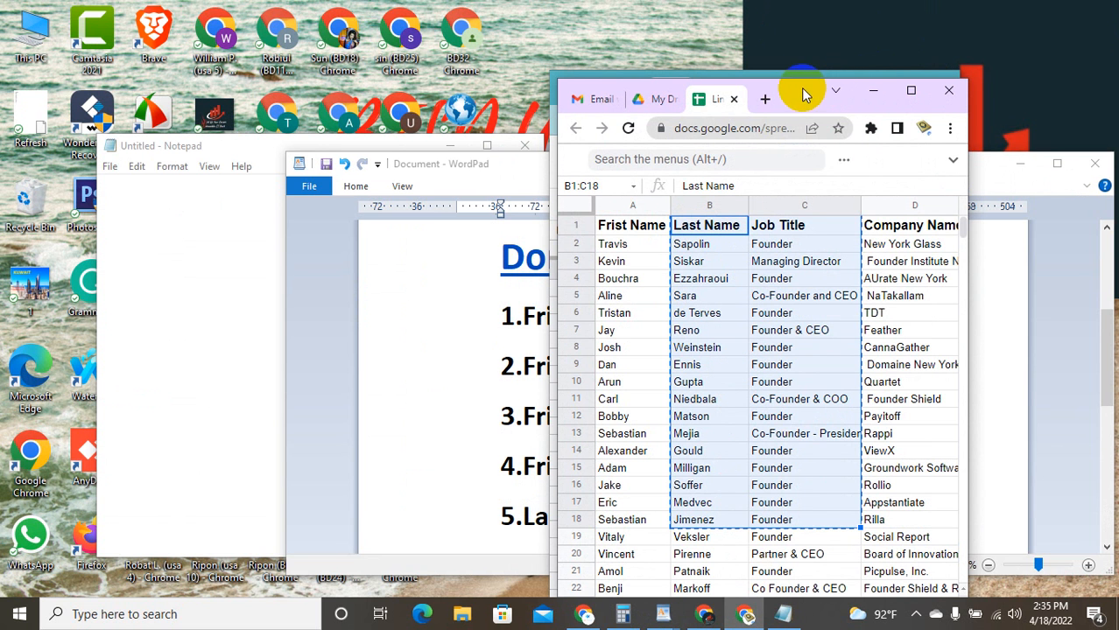
# Step: Drag the Frist Name column A onto column B, then maximize the sheet window
pyautogui.click(865, 23)
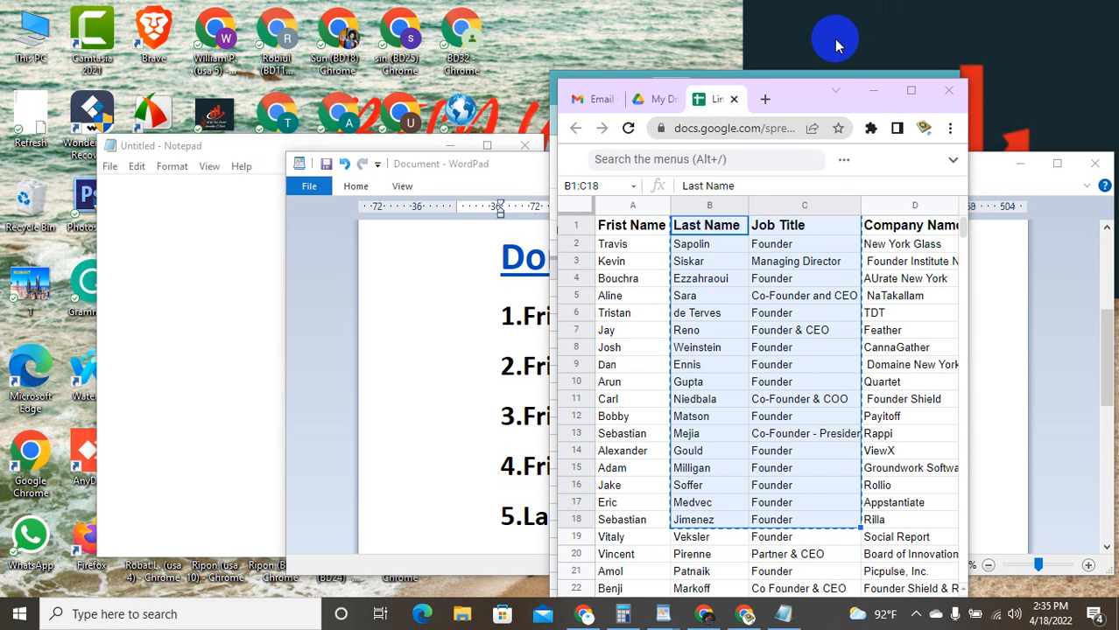
pyautogui.click(602, 210)
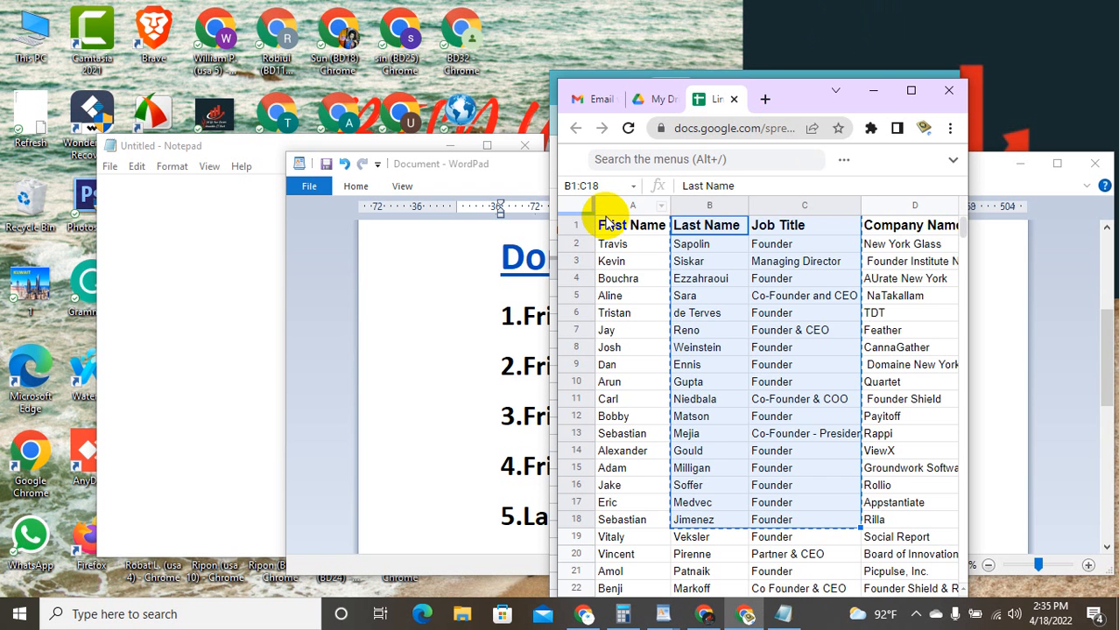
pyautogui.click(605, 210)
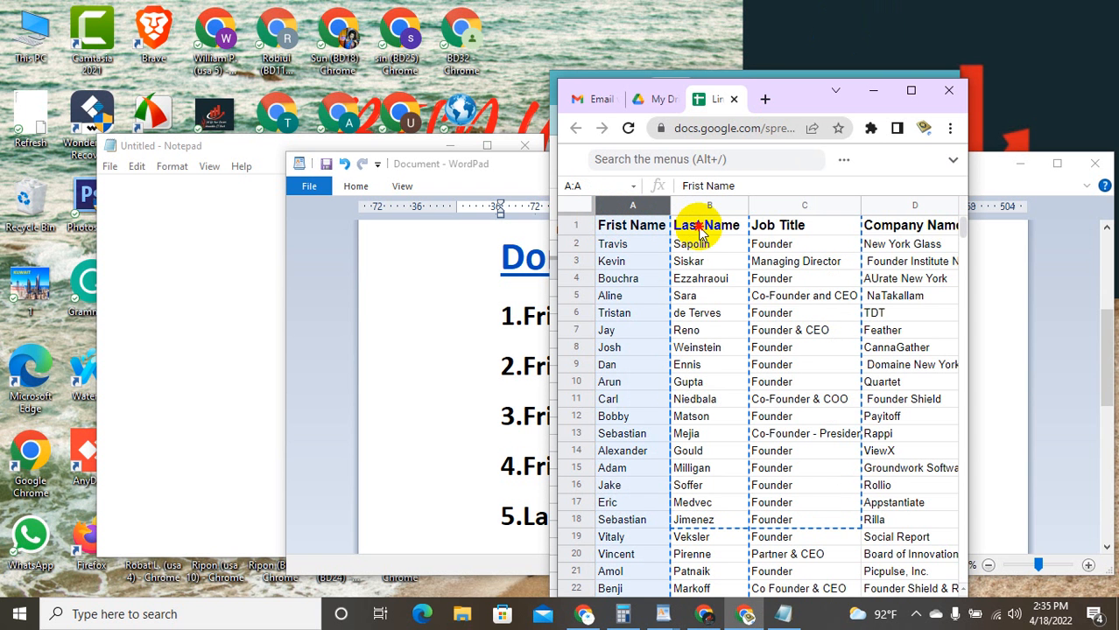
pyautogui.moveTo(700, 232); pyautogui.dragTo(700, 232)
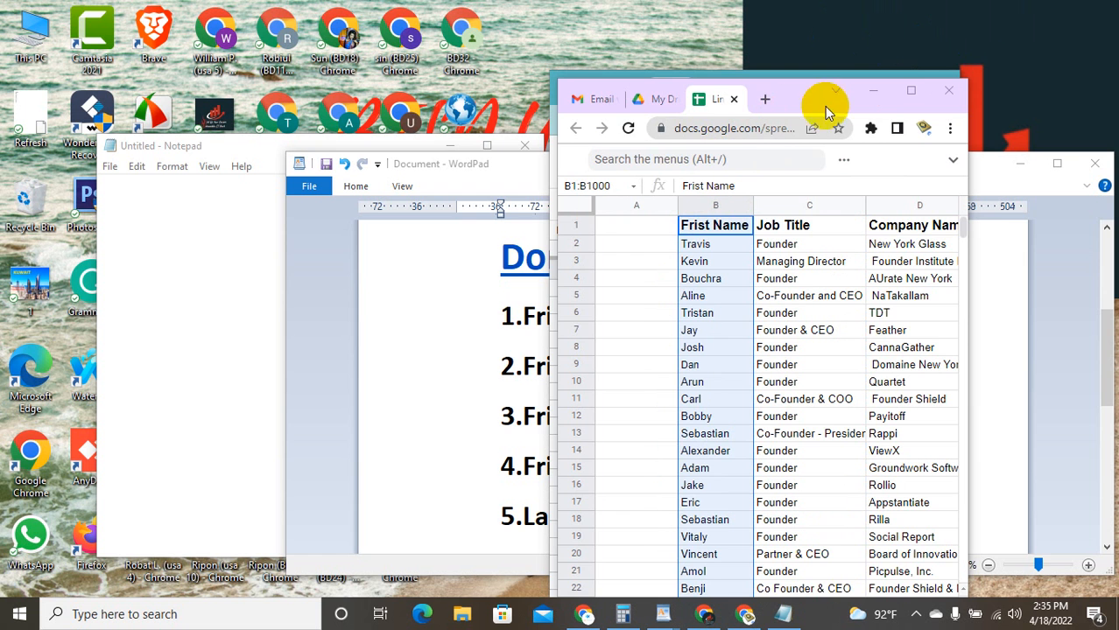
pyautogui.click(899, 91)
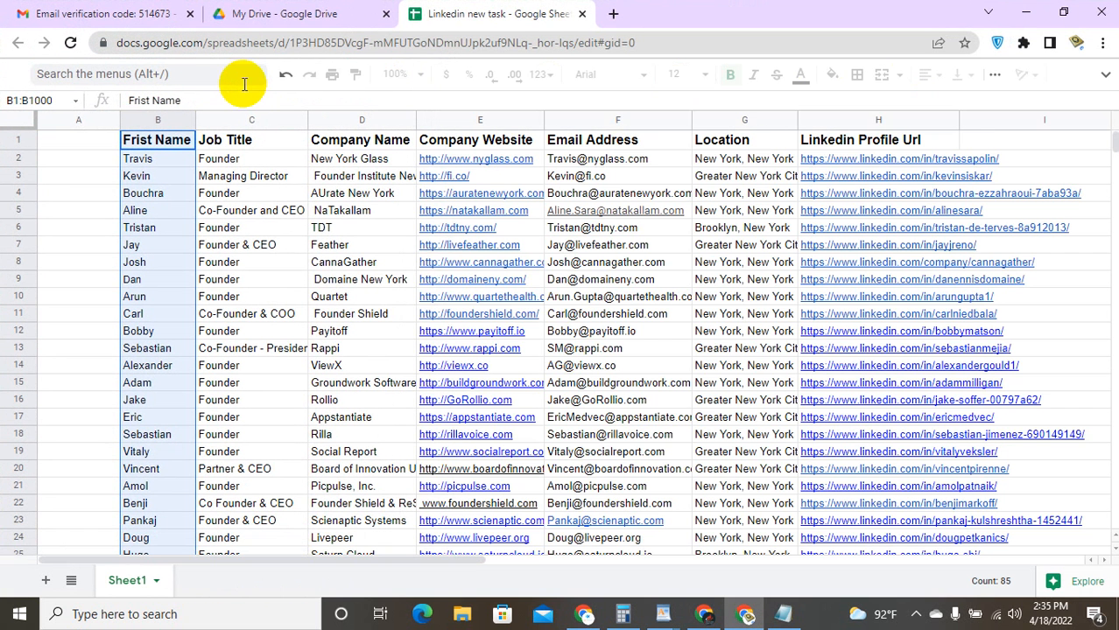
# Step: Select column A from A1 to row 86 and paste the Last Name and Job Title data
pyautogui.click(267, 101)
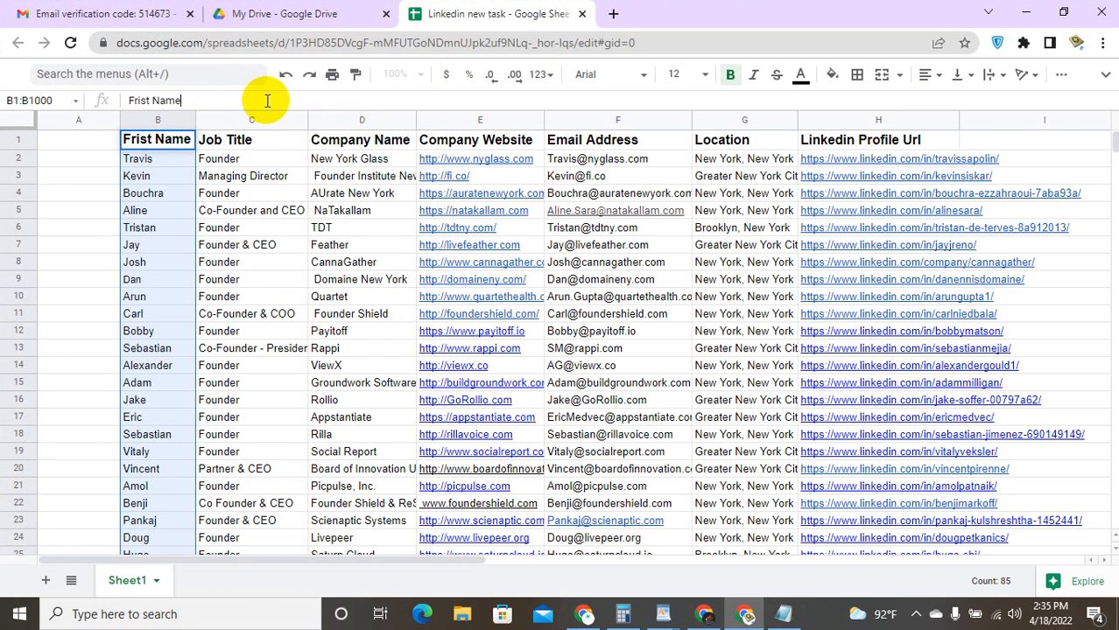
pyautogui.click(105, 140)
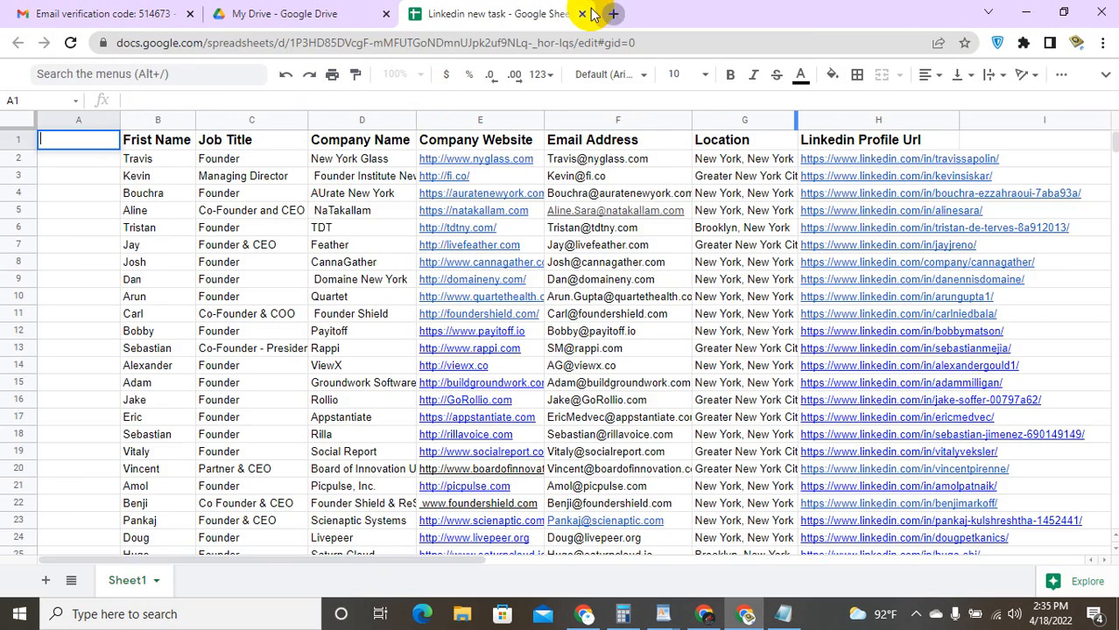
pyautogui.hotkey('ctrl', 't')
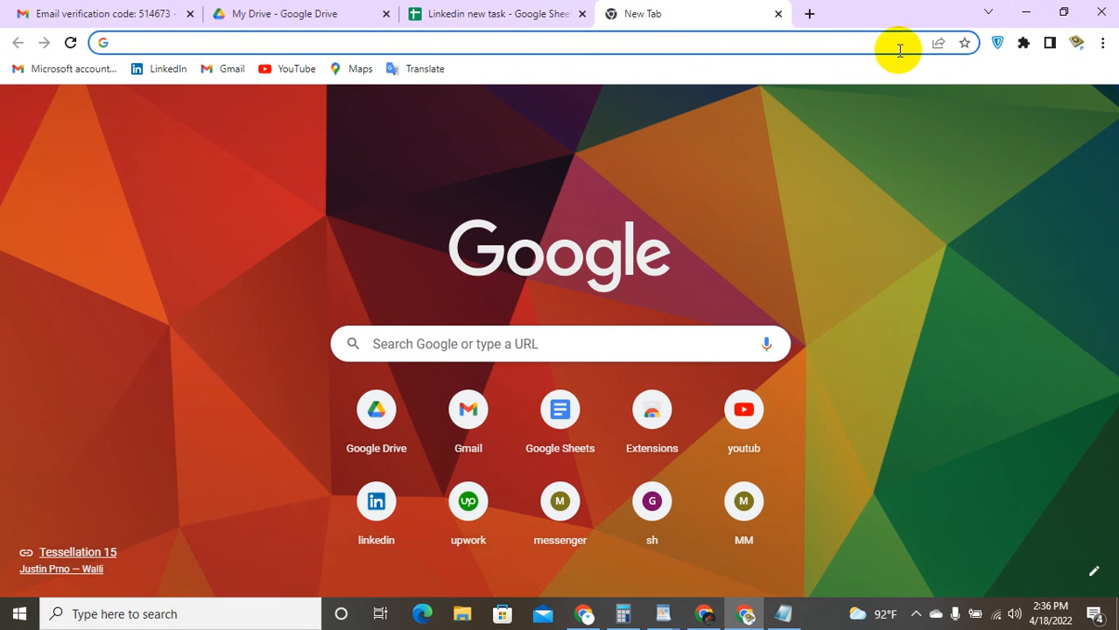
pyautogui.click(528, 12)
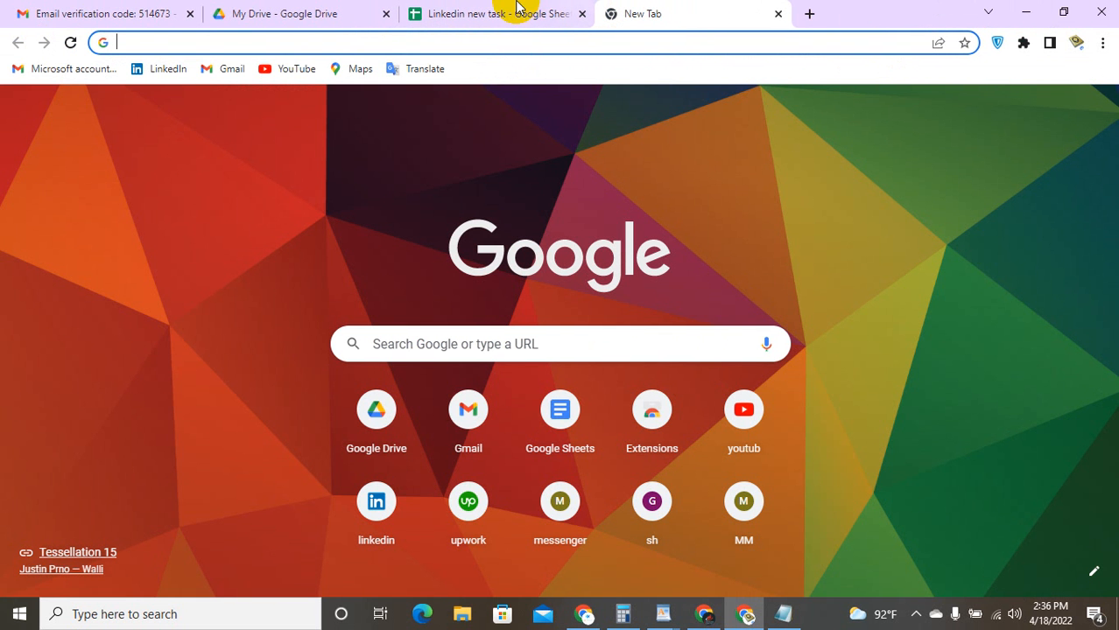
pyautogui.click(517, 9)
pyautogui.click(92, 149)
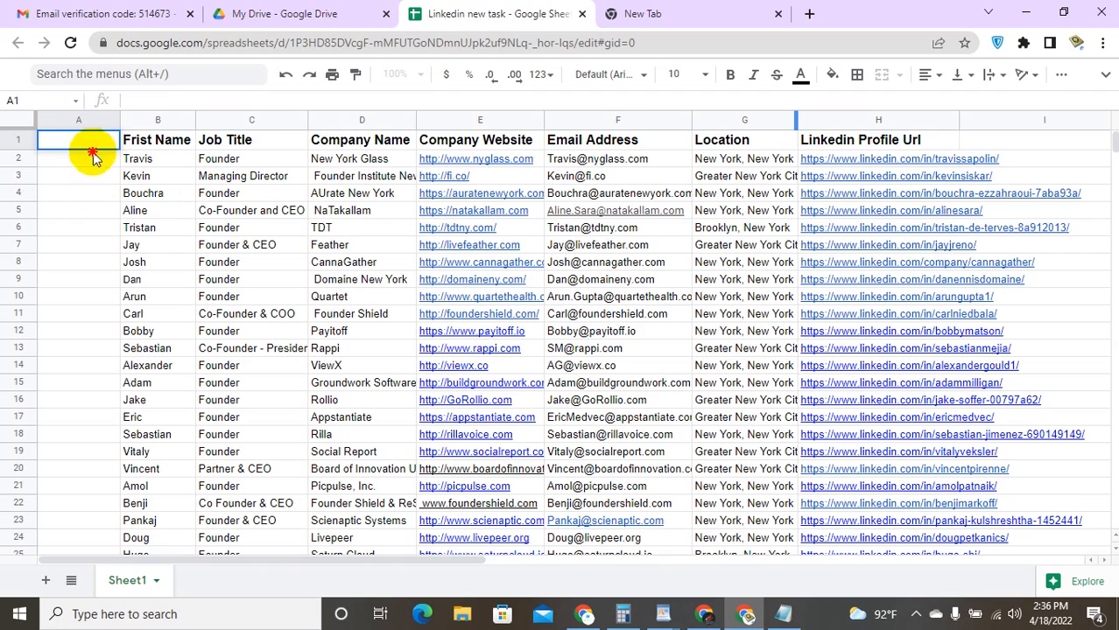
pyautogui.scroll(-1, 93, 464)
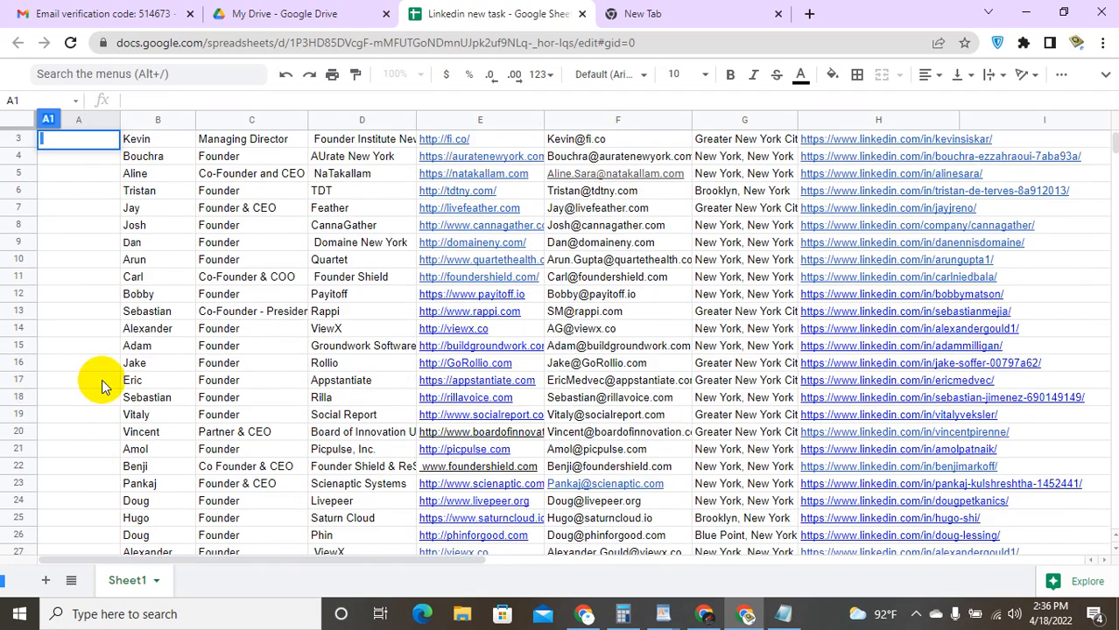
pyautogui.scroll(-15, 101, 386)
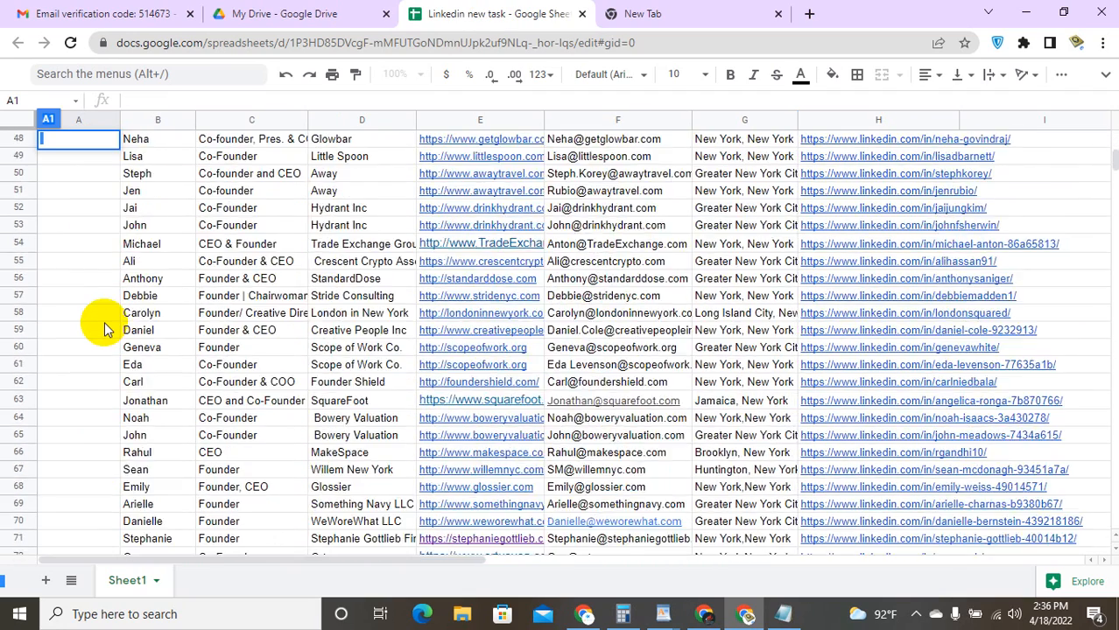
pyautogui.scroll(-11, 103, 329)
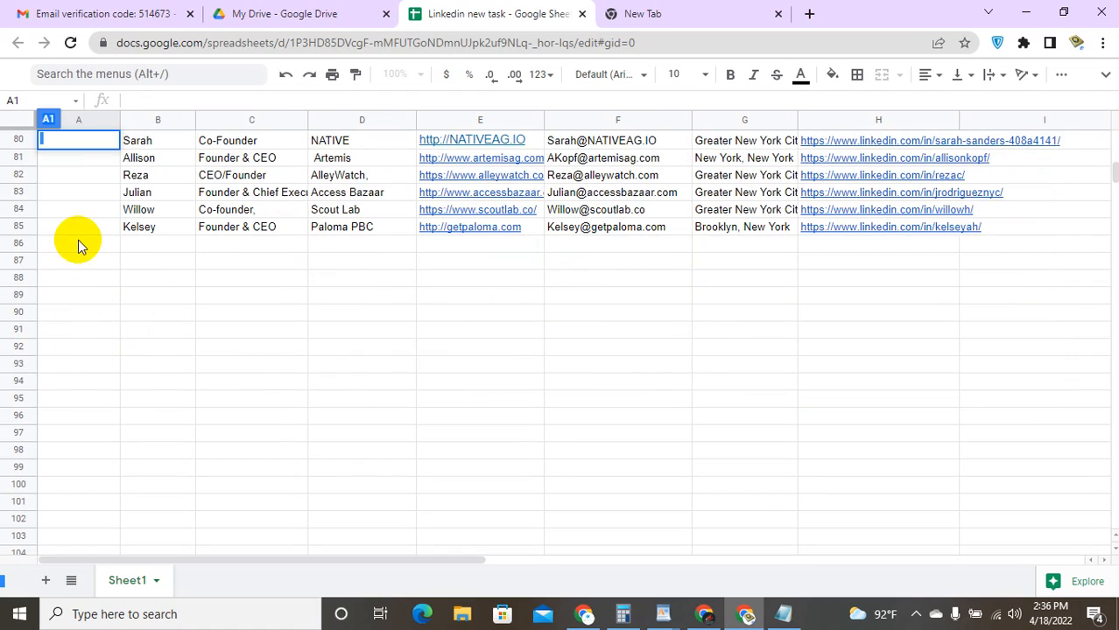
pyautogui.moveTo(77, 245); pyautogui.dragTo(91, 113)
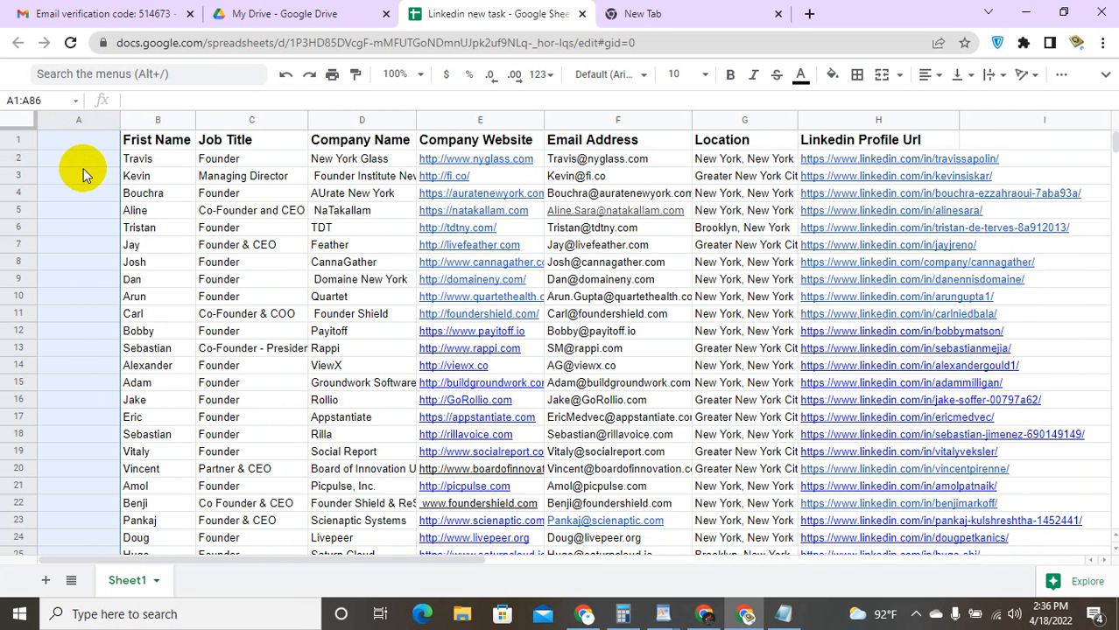
pyautogui.hotkey('ctrl', 'v')
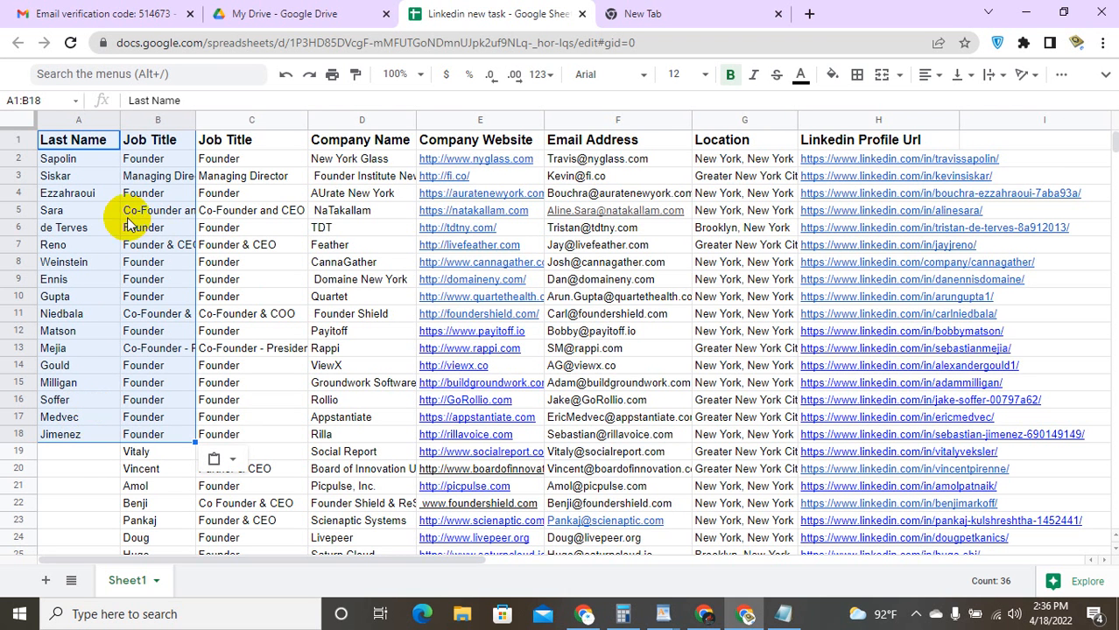
# Step: Drag the A2 surname down to A19, select the surnames in A3:A21, and shrink the window
pyautogui.click(97, 166)
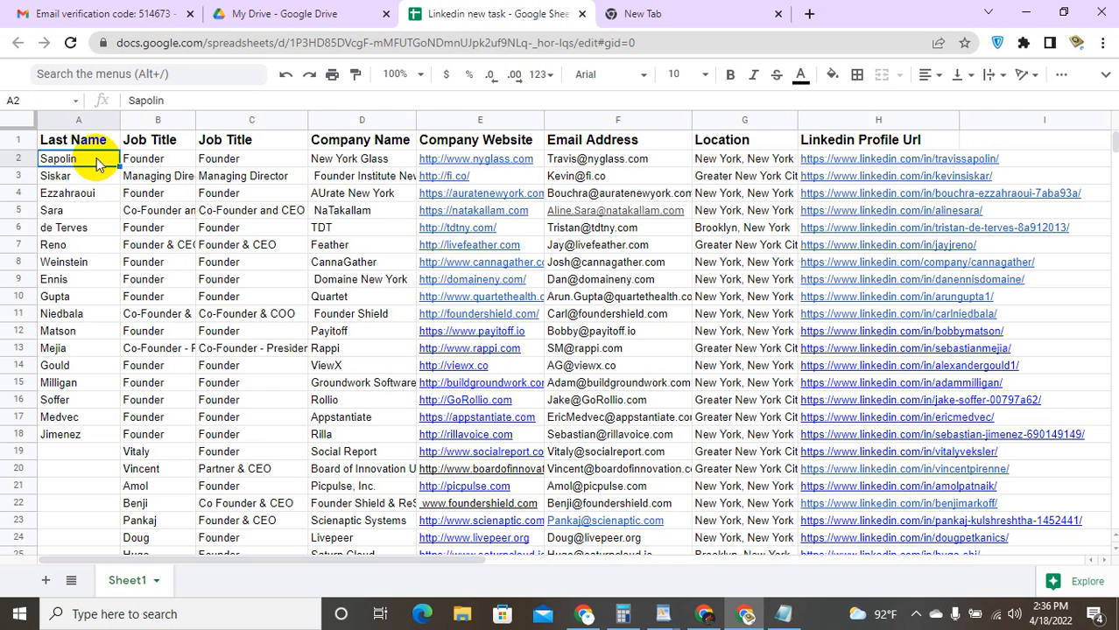
pyautogui.moveTo(91, 150); pyautogui.dragTo(52, 469)
pyautogui.click(52, 469)
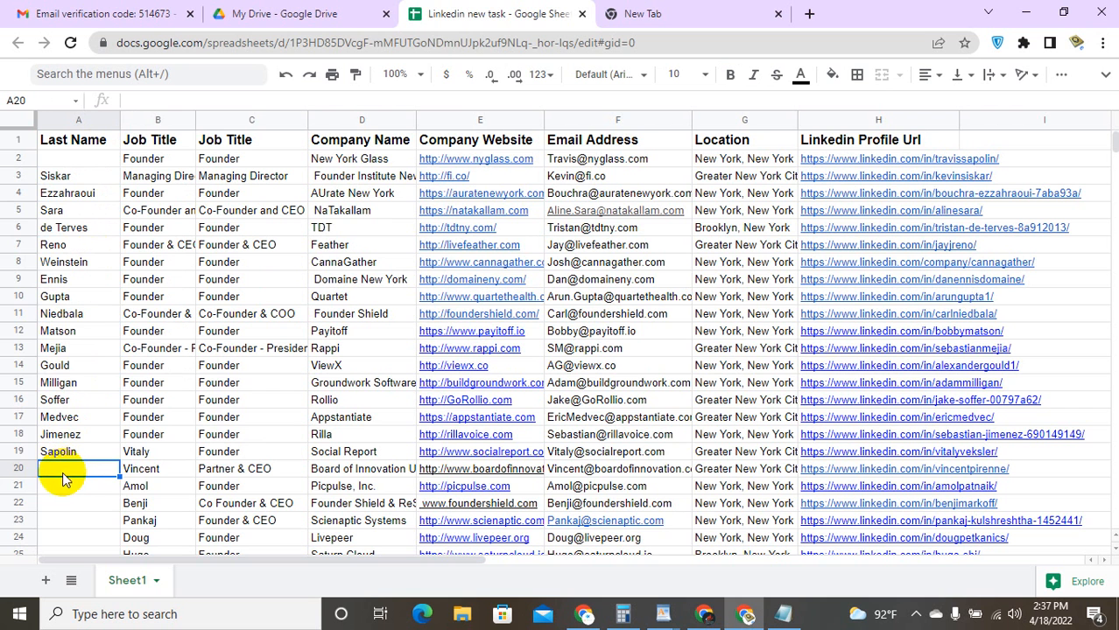
pyautogui.moveTo(59, 491); pyautogui.dragTo(78, 176)
pyautogui.hotkey('ctrl', 'c')
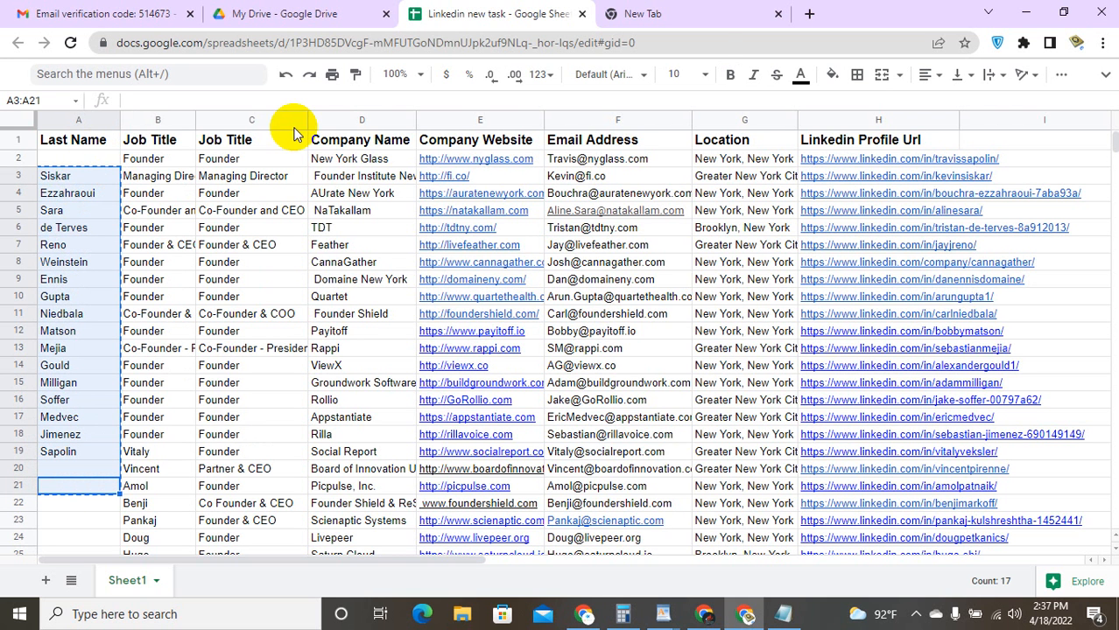
pyautogui.click(1062, 12)
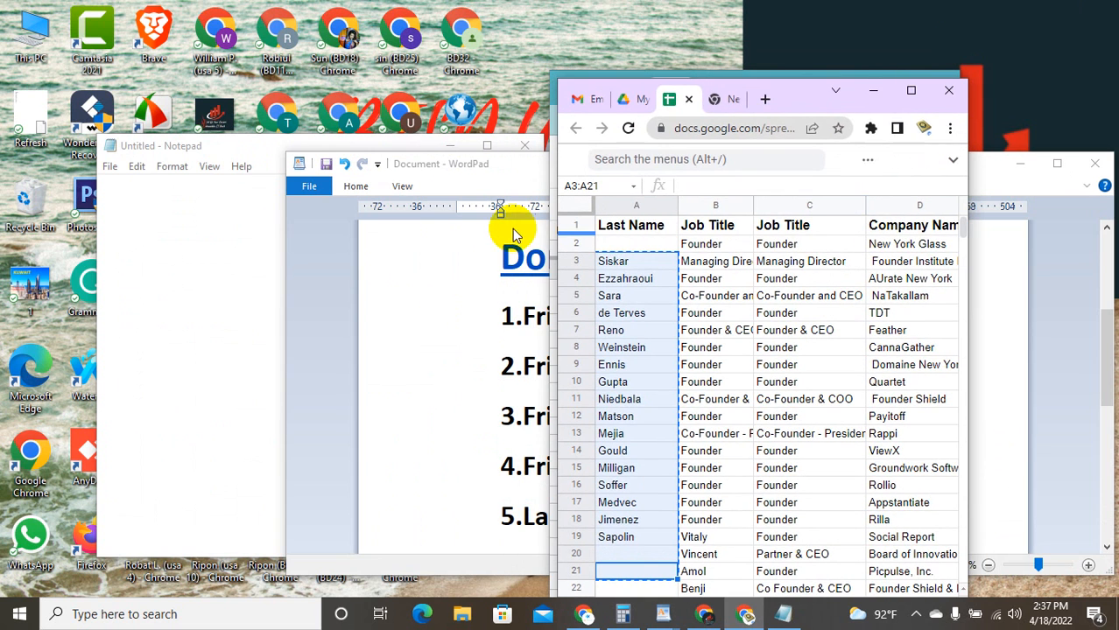
# Step: Switch to the maximized founder list and insert cells shifted right, adding empty column E
pyautogui.click(878, 88)
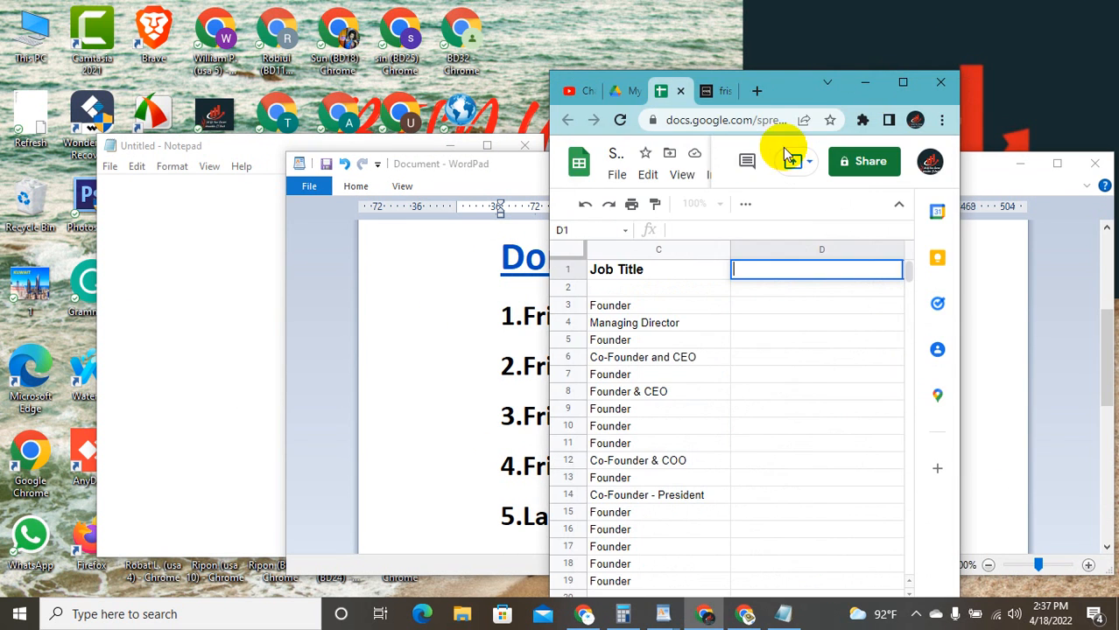
pyautogui.click(904, 84)
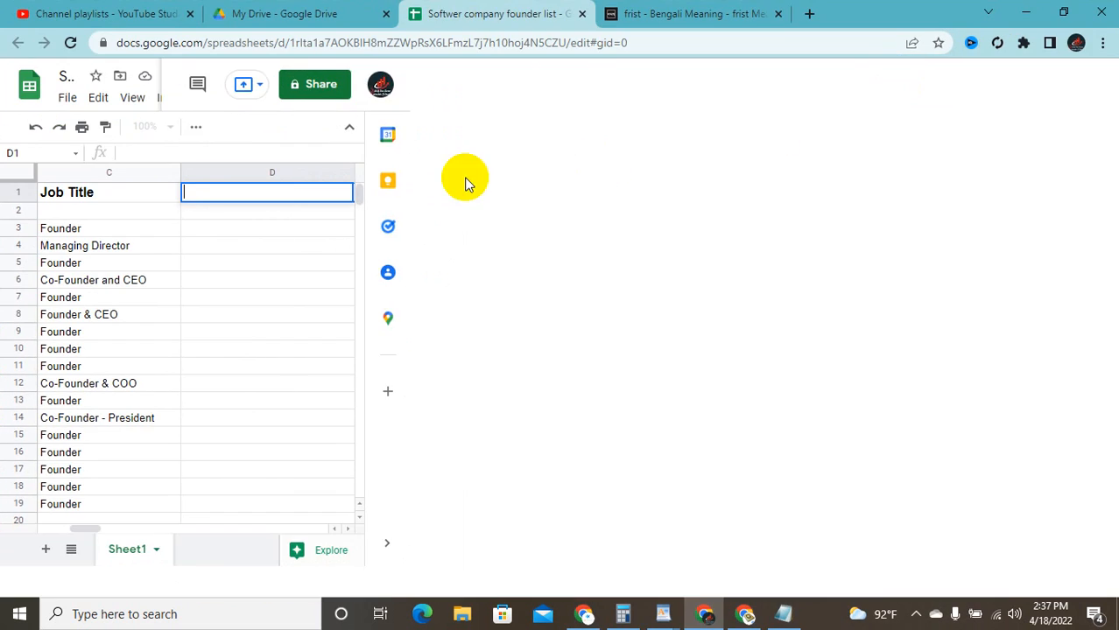
pyautogui.click(366, 178)
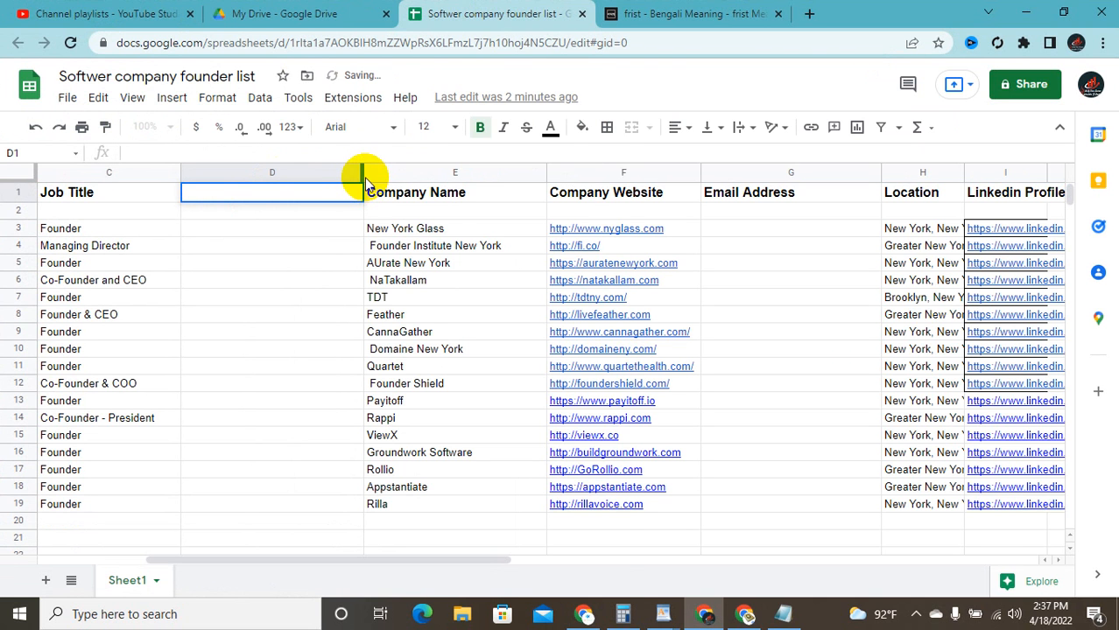
pyautogui.rightClick(361, 166)
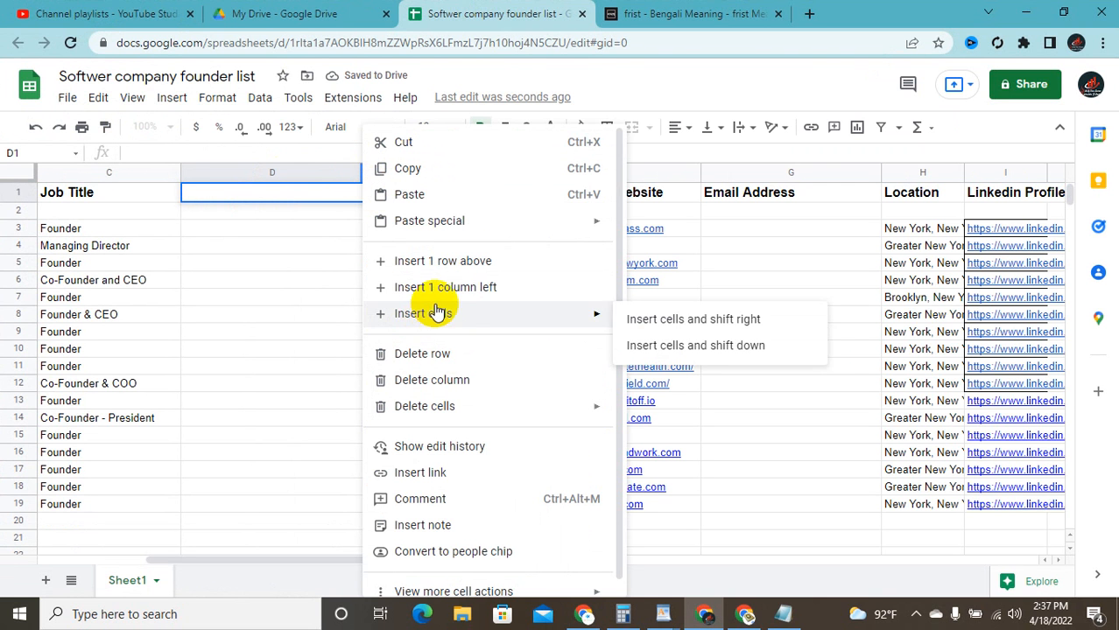
pyautogui.click(465, 289)
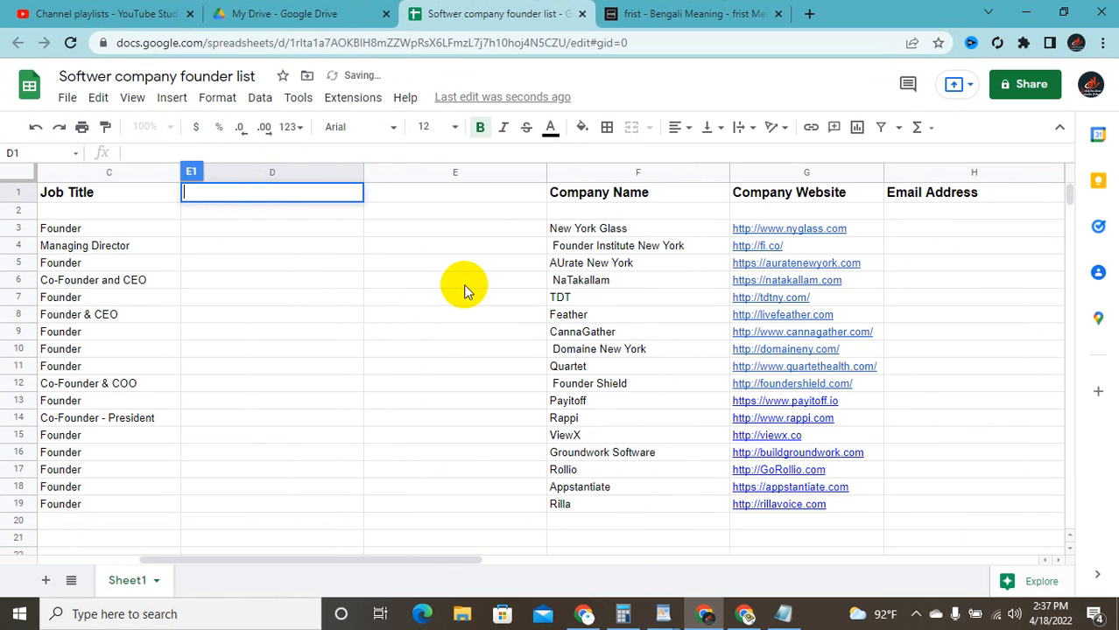
pyautogui.click(430, 192)
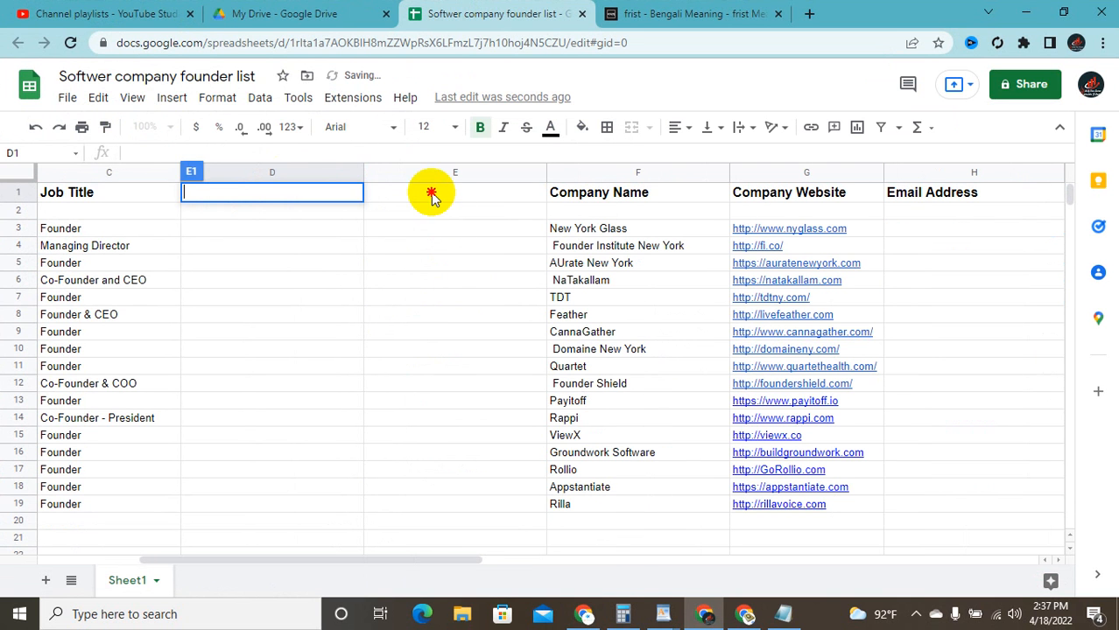
pyautogui.click(302, 191)
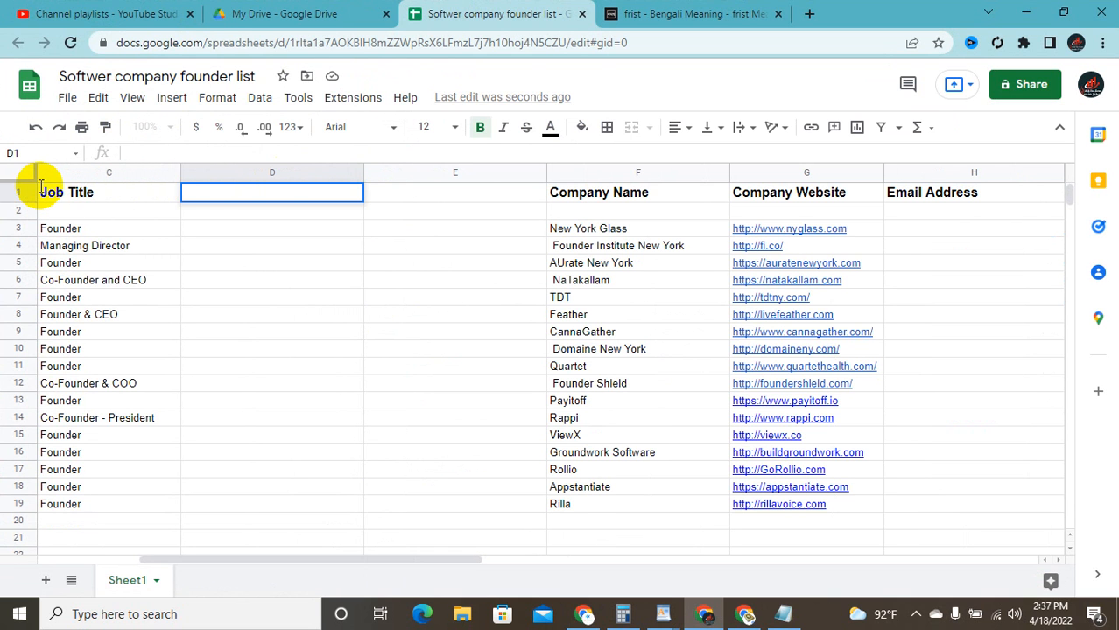
pyautogui.rightClick(234, 193)
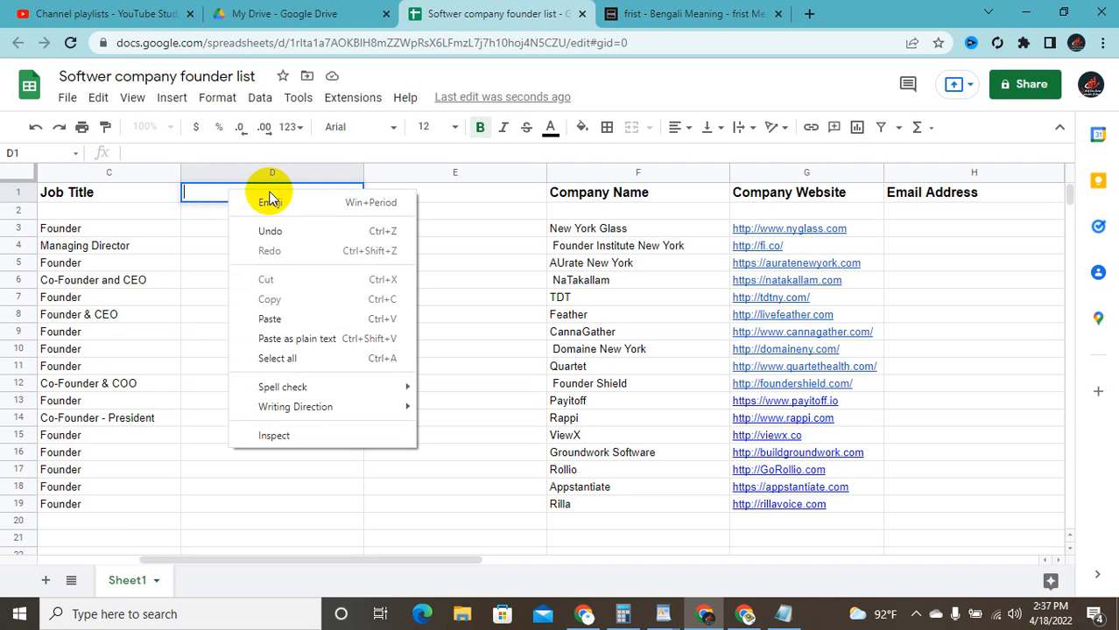
pyautogui.click(439, 194)
# Step: Paste the copied surnames into E1:E17 and check the last entry in E17
pyautogui.moveTo(433, 232); pyautogui.dragTo(439, 508)
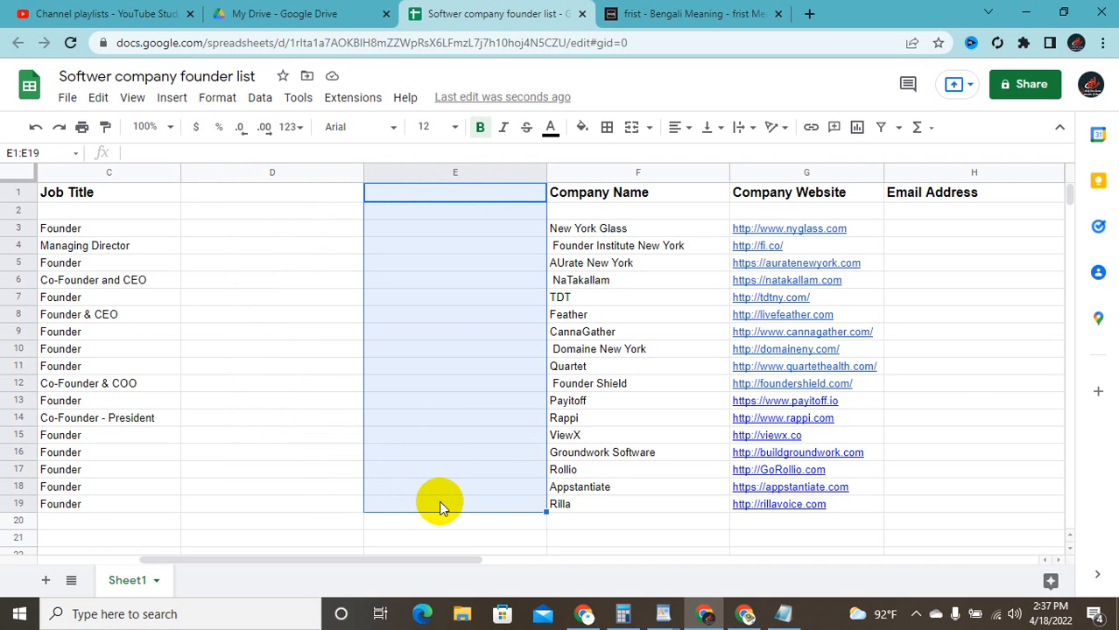
pyautogui.hotkey('ctrl', 'v')
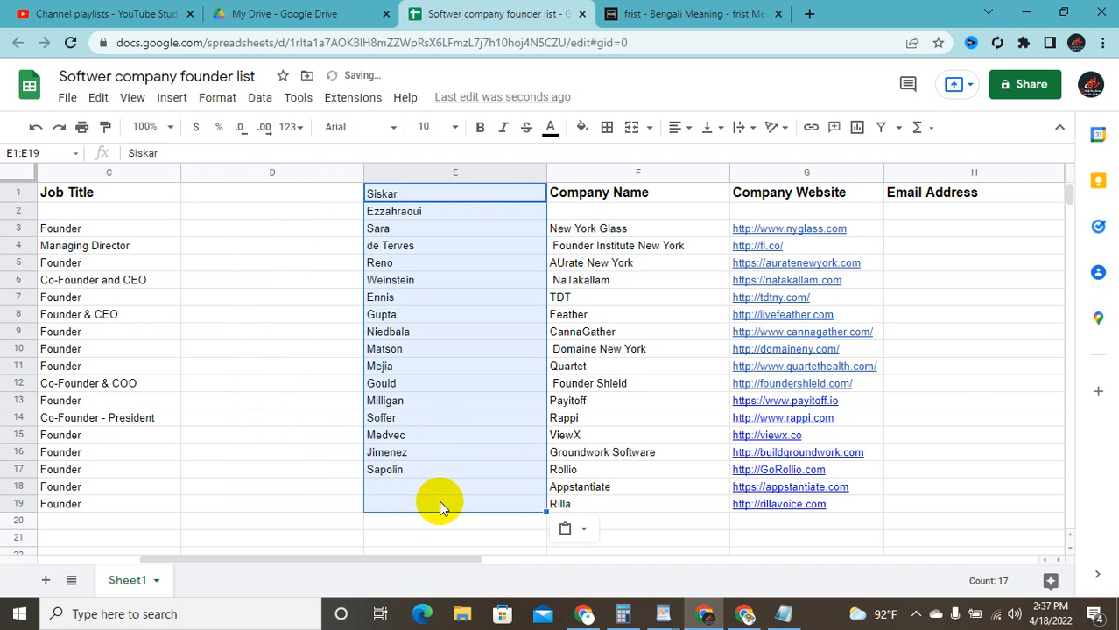
pyautogui.click(427, 473)
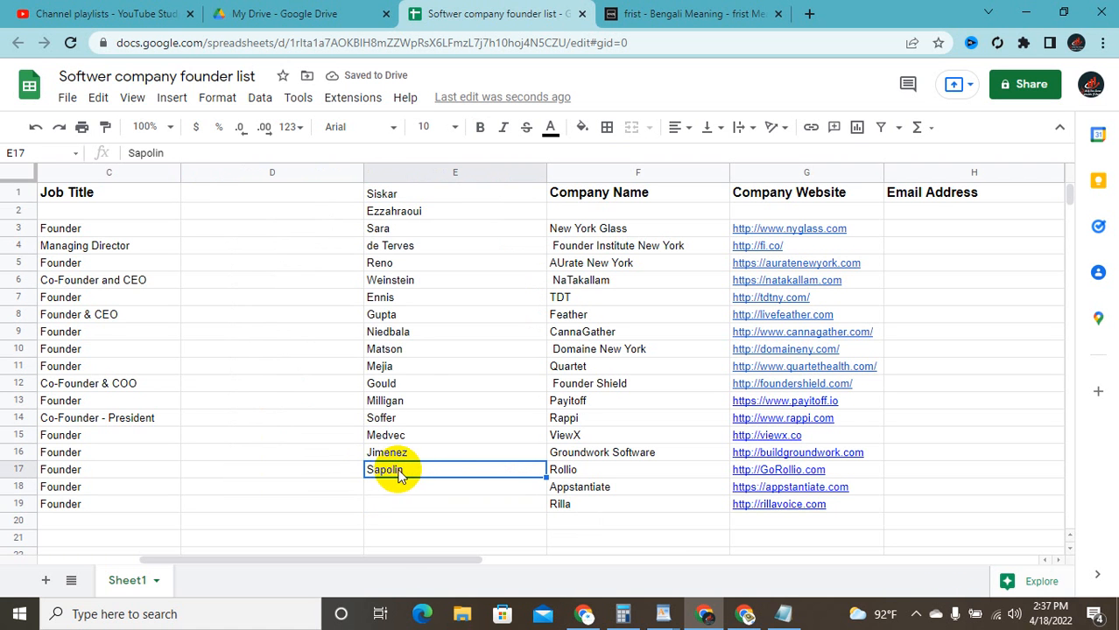
pyautogui.doubleClick(405, 474)
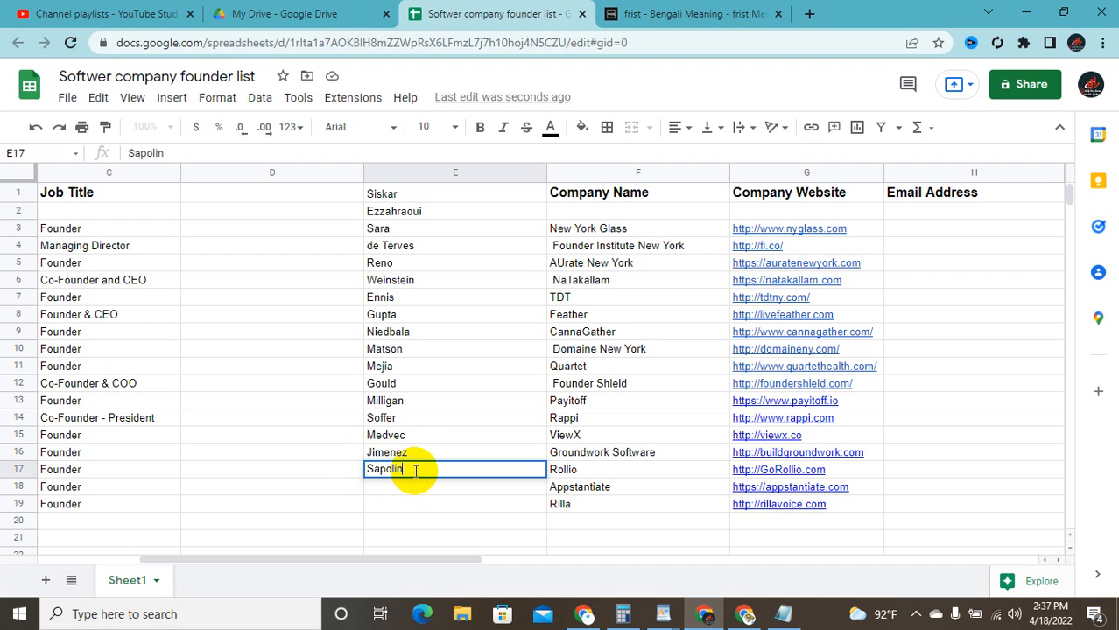
pyautogui.doubleClick(415, 470)
pyautogui.hotkey('ctrl', 'c')
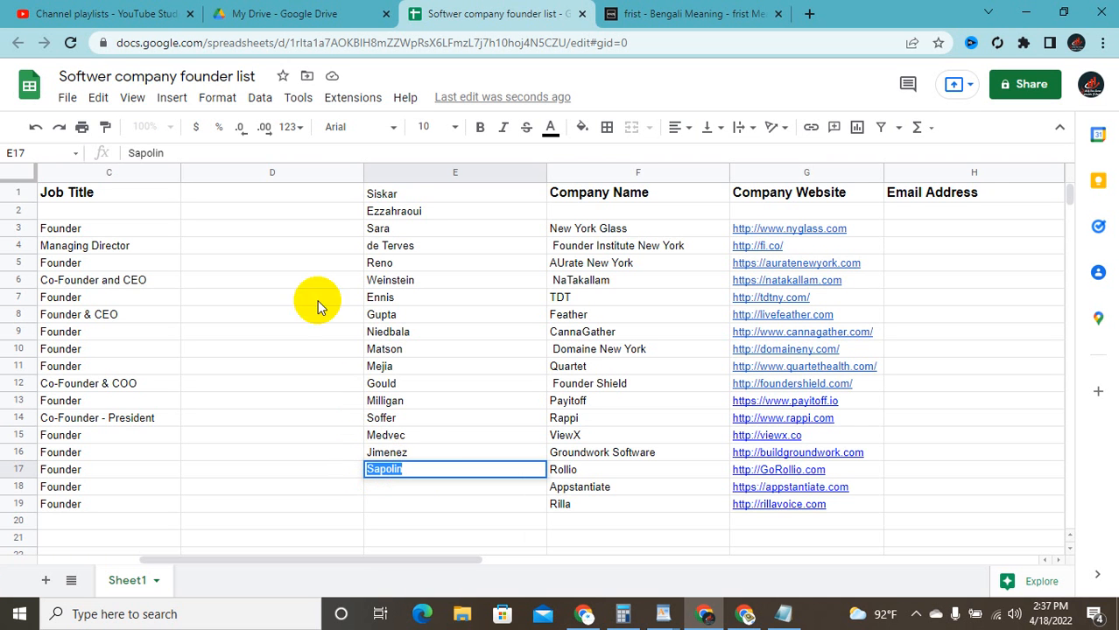
pyautogui.click(398, 194)
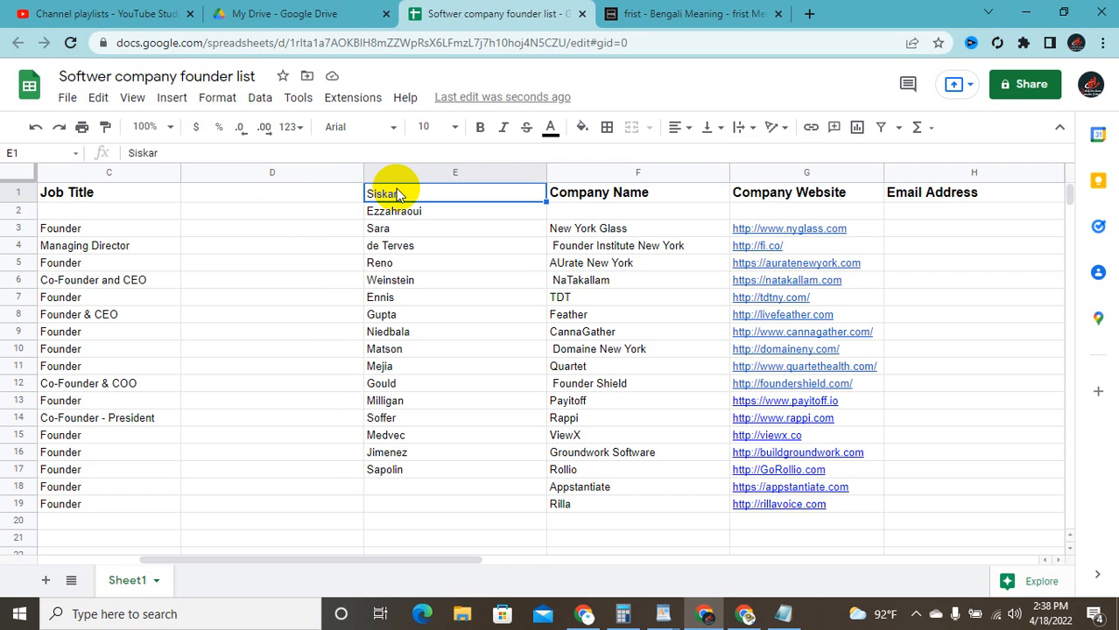
# Step: Clear Siskar out of E1 and paste it into E18
pyautogui.doubleClick(316, 194)
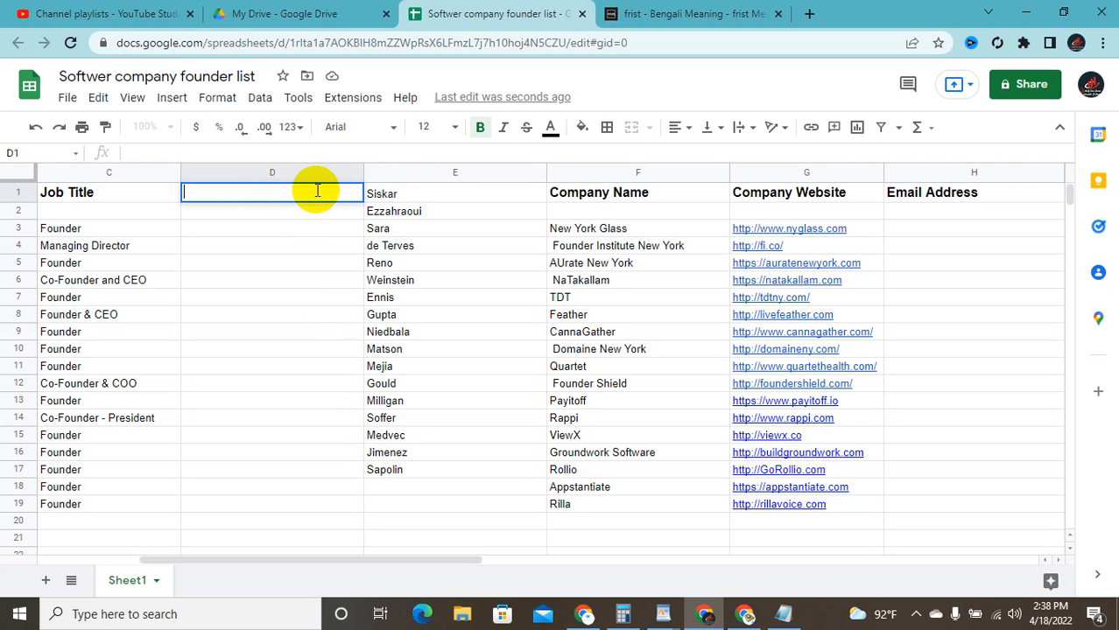
pyautogui.hotkey('ctrl', 'v')
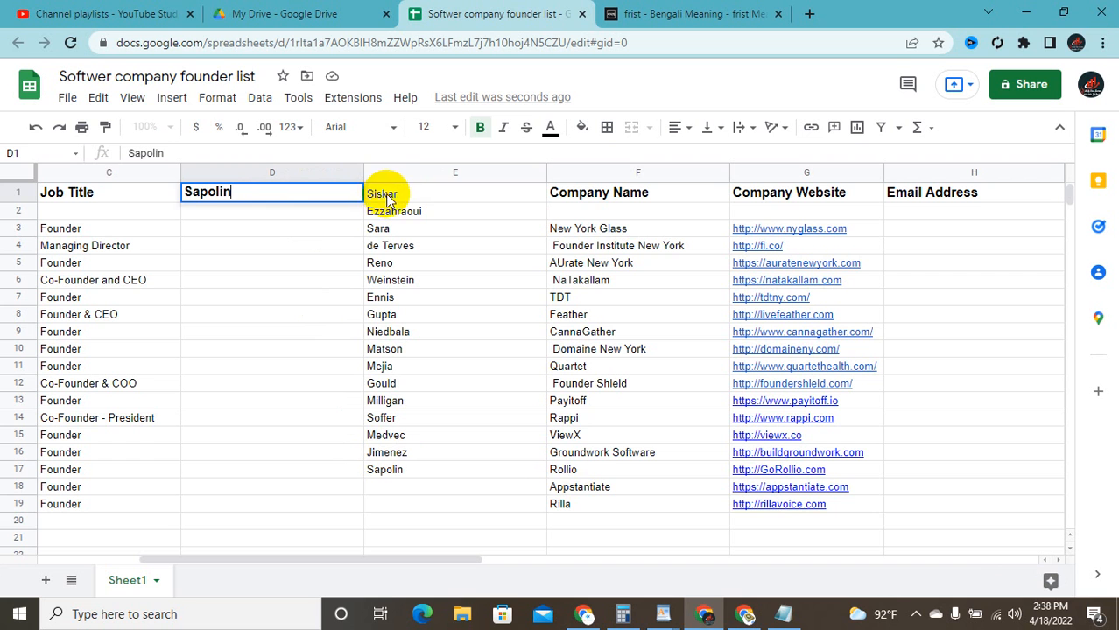
pyautogui.click(413, 189)
pyautogui.doubleClick(413, 189)
pyautogui.hotkey('ctrl', 'c')
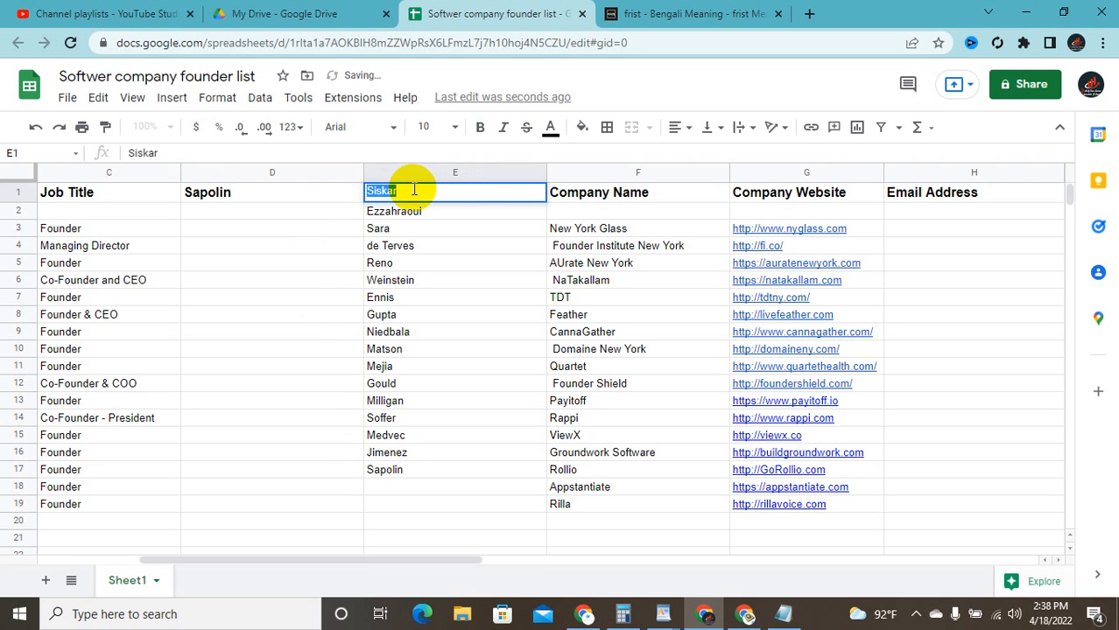
pyautogui.press('BackSpace')
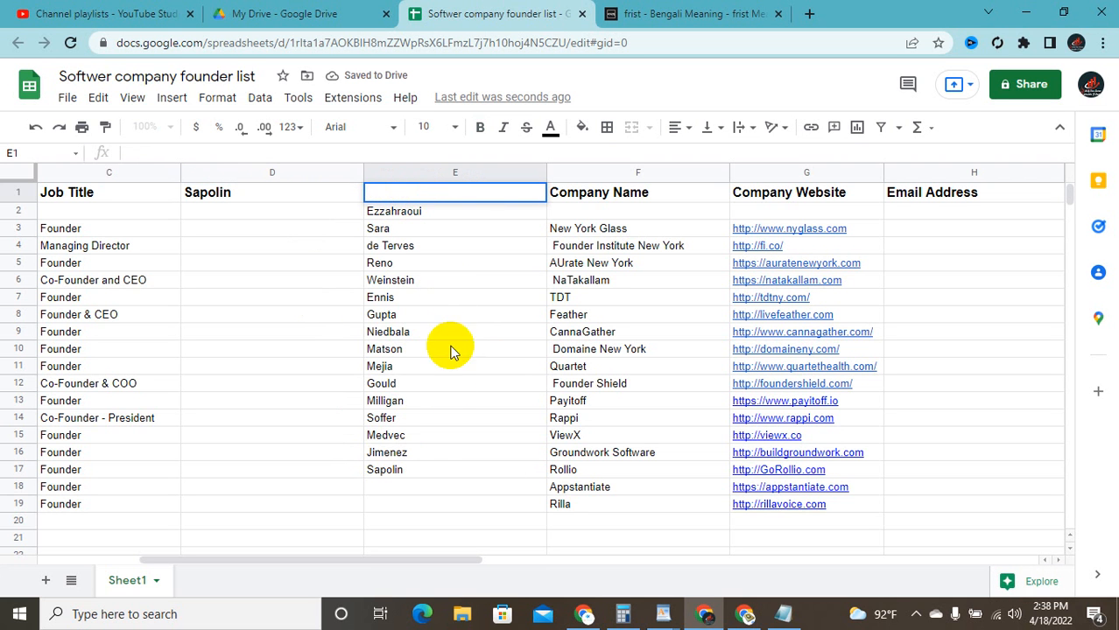
pyautogui.doubleClick(428, 485)
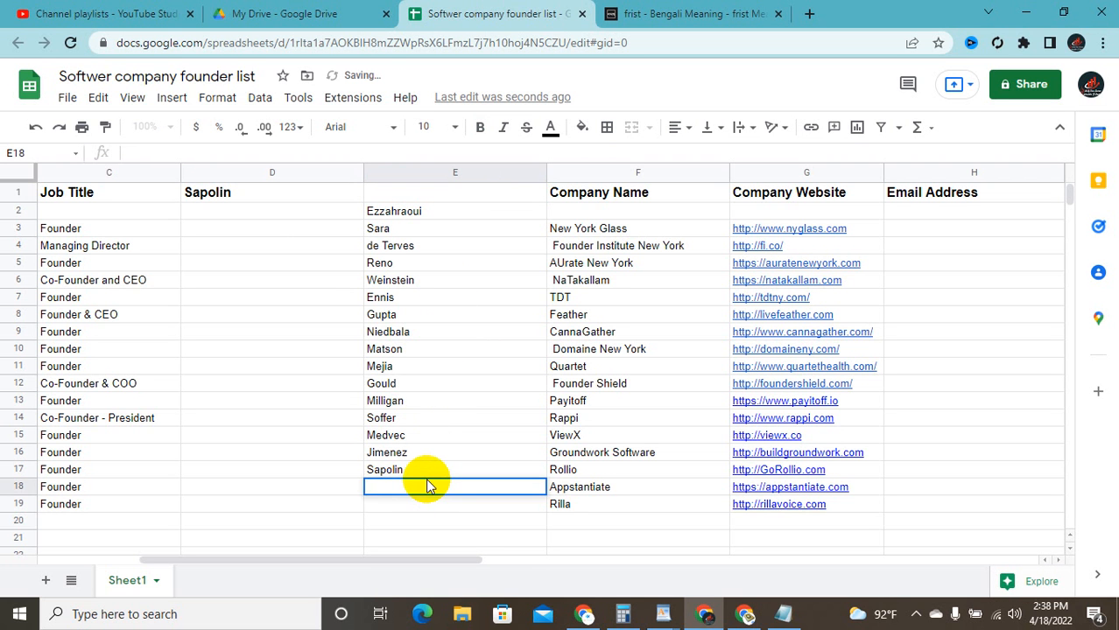
pyautogui.hotkey('ctrl', 'v')
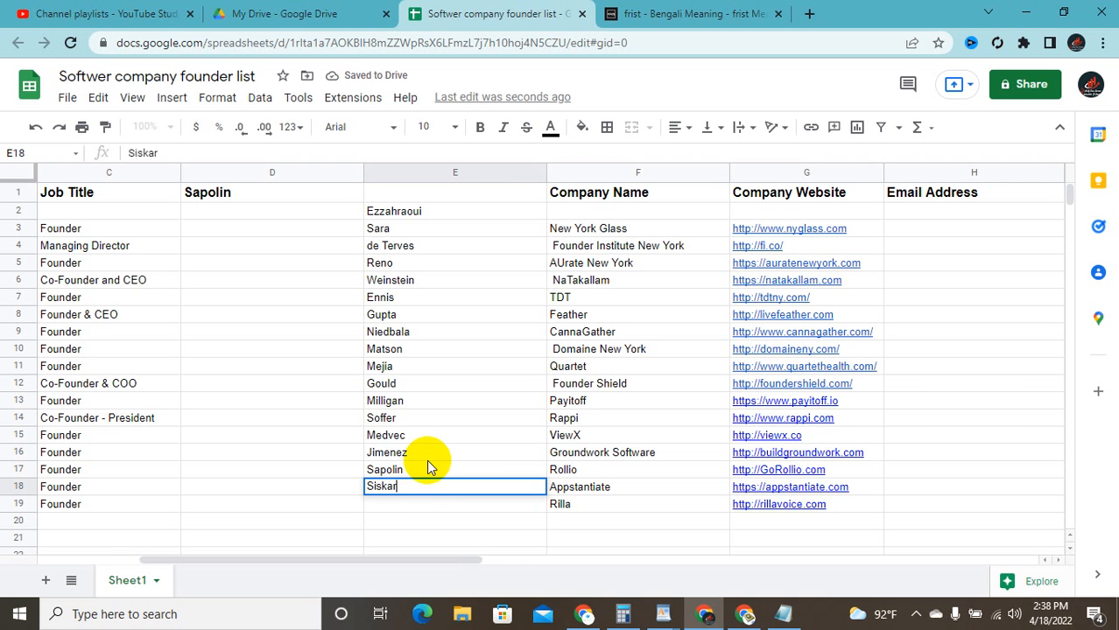
# Step: Erase the Sapolin surname from E17, leaving the cell empty
pyautogui.doubleClick(428, 468)
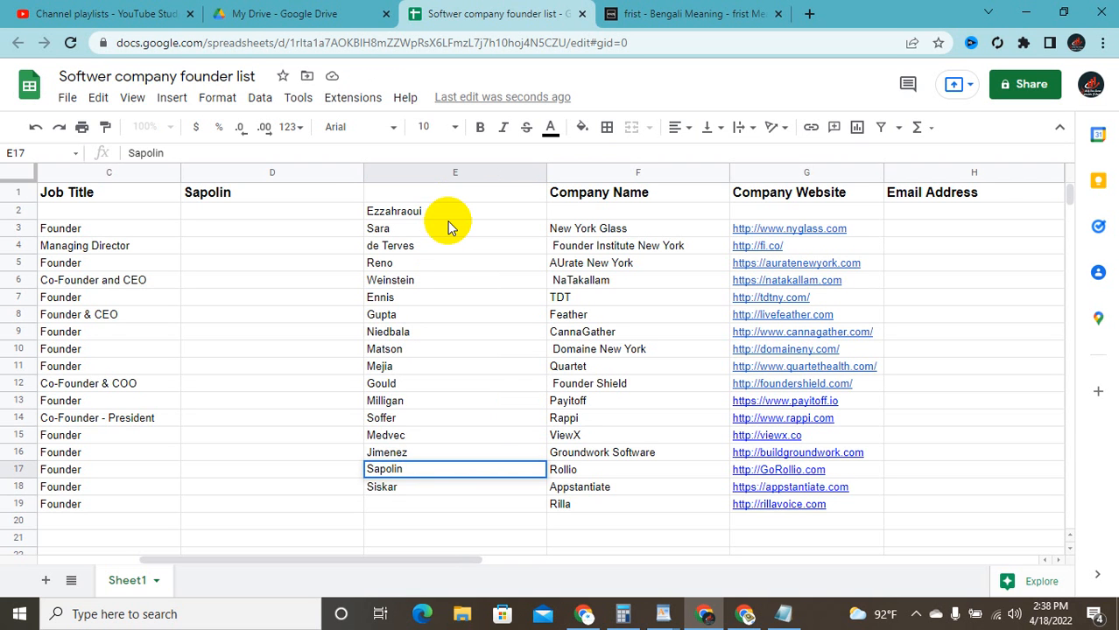
pyautogui.press('BackSpace')
pyautogui.press('BackSpace')
pyautogui.press('BackSpace')
pyautogui.press('BackSpace')
pyautogui.press('BackSpace')
pyautogui.press('BackSpace')
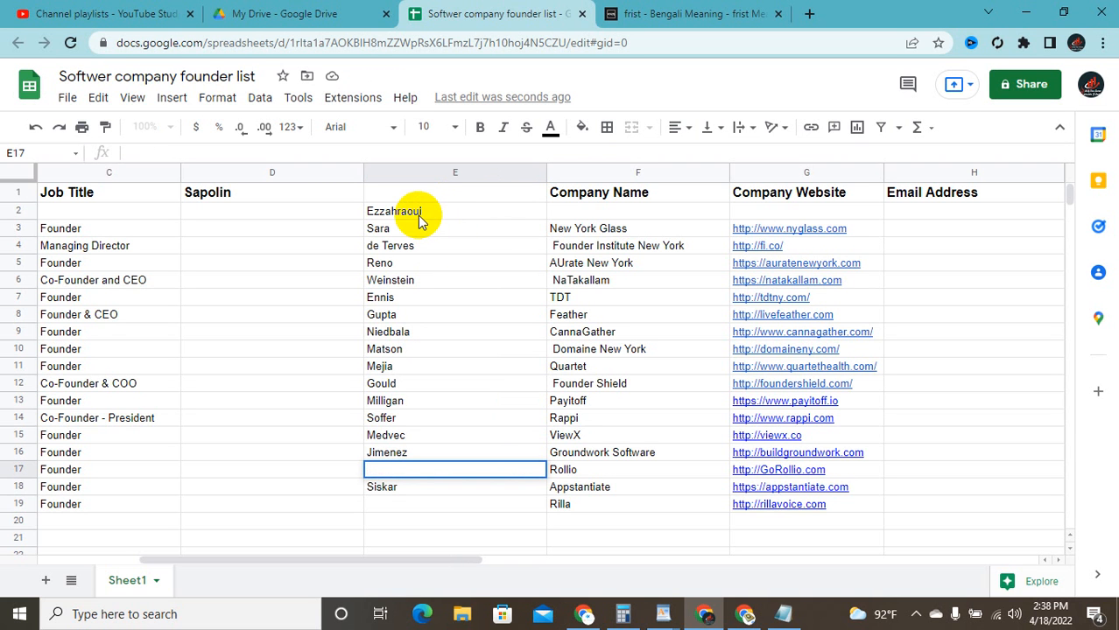
pyautogui.click(418, 217)
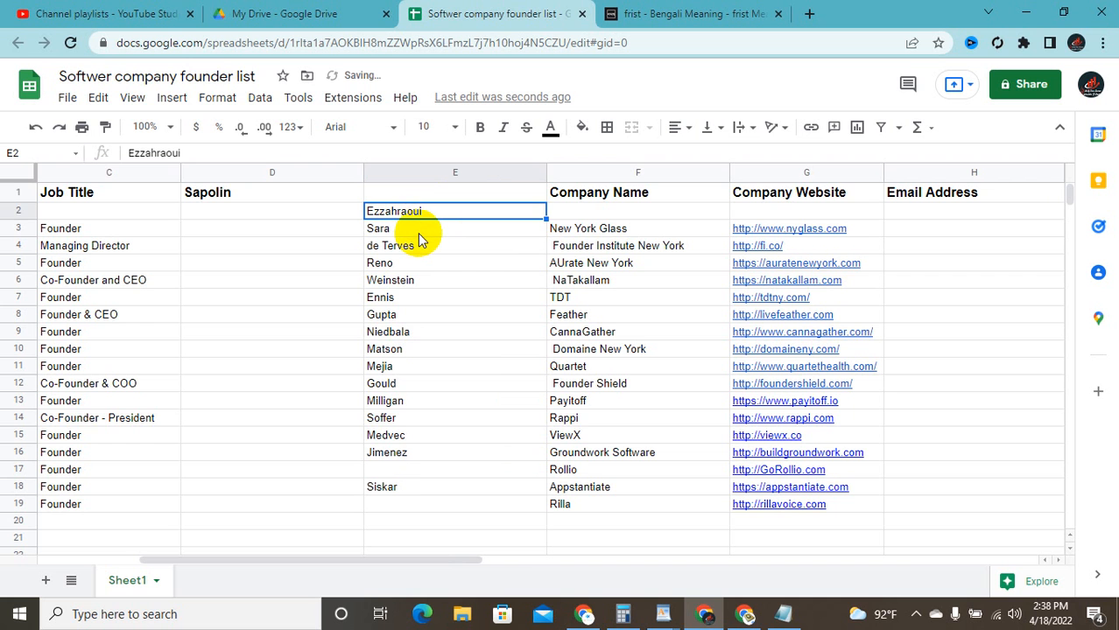
# Step: Move Jimenez from E16 down into E17
pyautogui.click(420, 230)
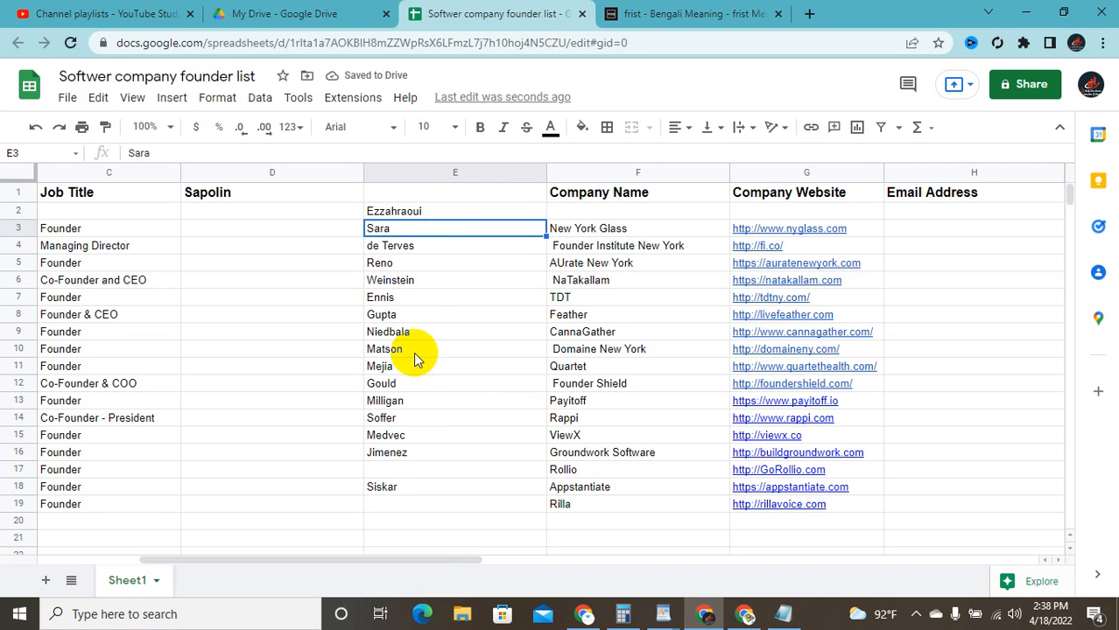
pyautogui.click(405, 454)
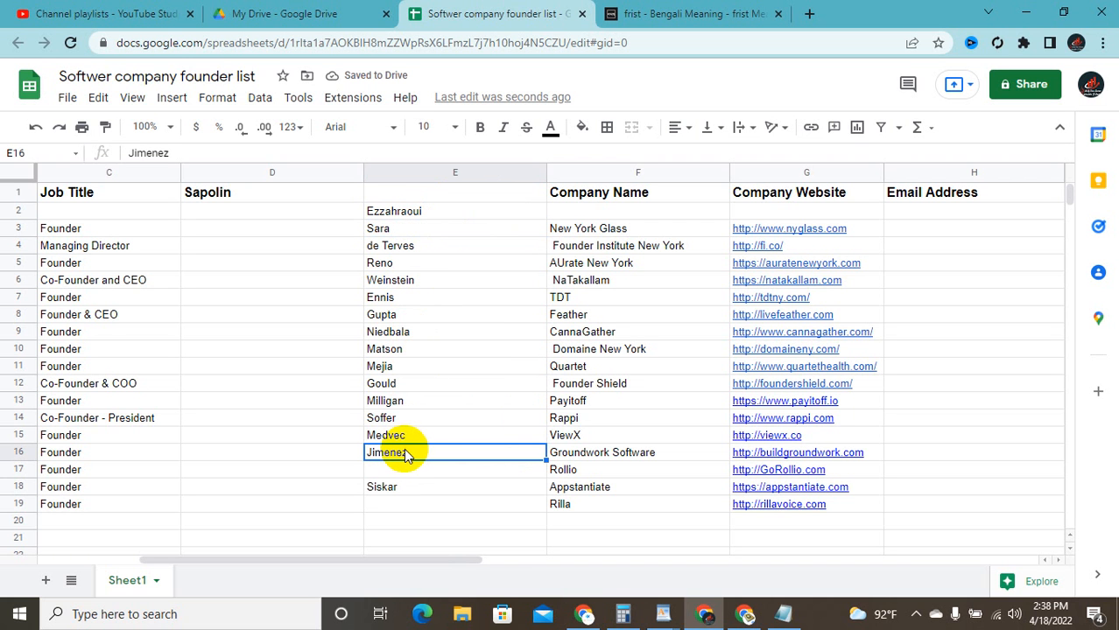
pyautogui.doubleClick(408, 451)
pyautogui.hotkey('ctrl', 'c')
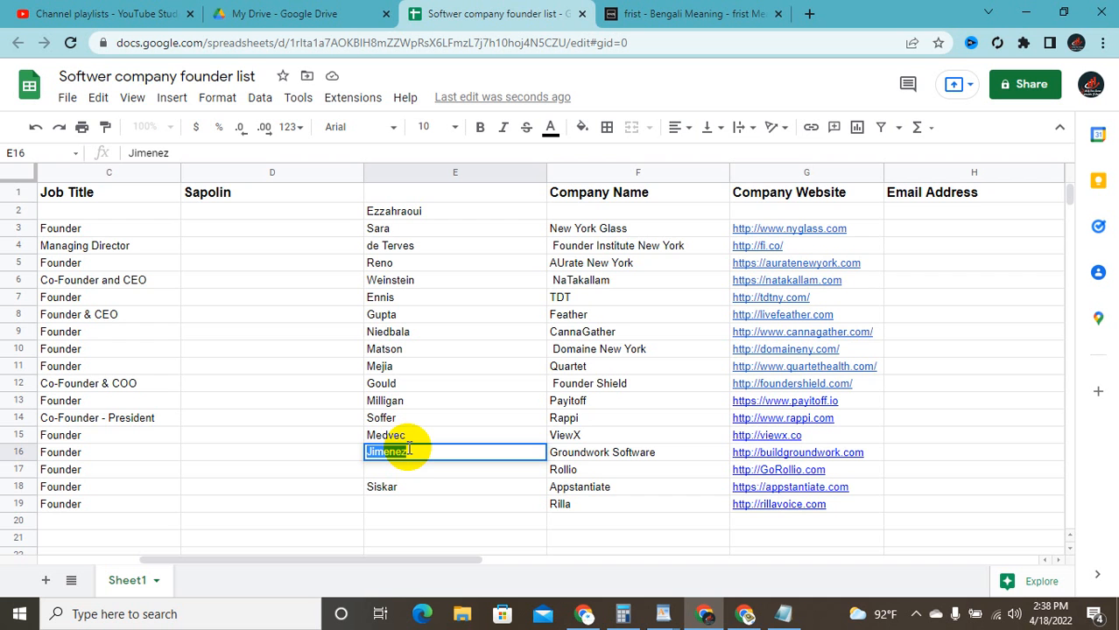
pyautogui.press('BackSpace')
pyautogui.click(416, 471)
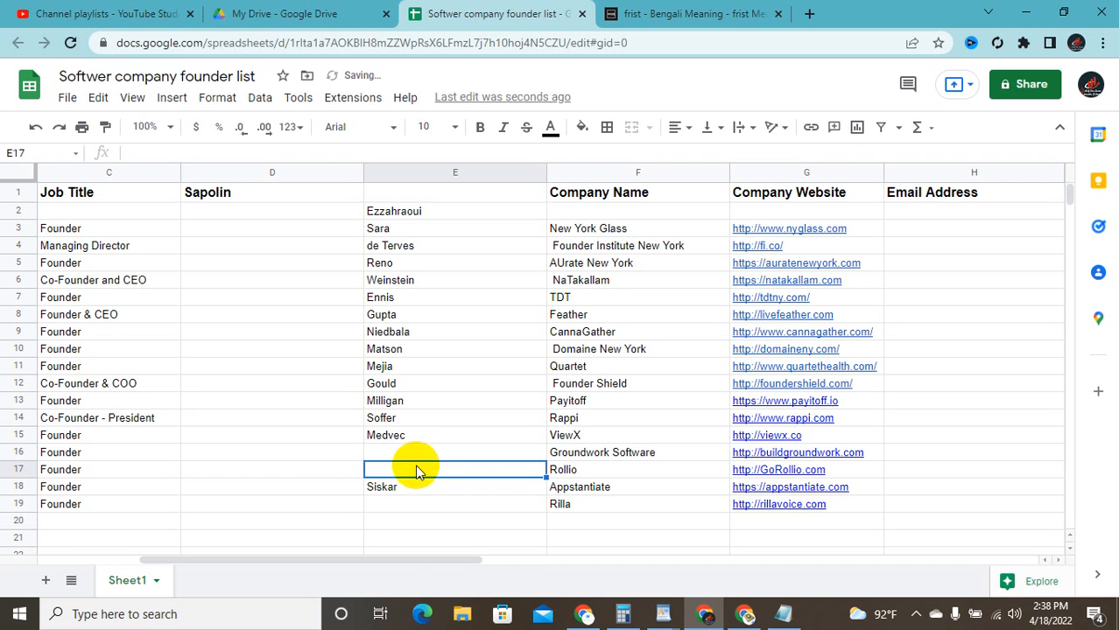
pyautogui.doubleClick(416, 469)
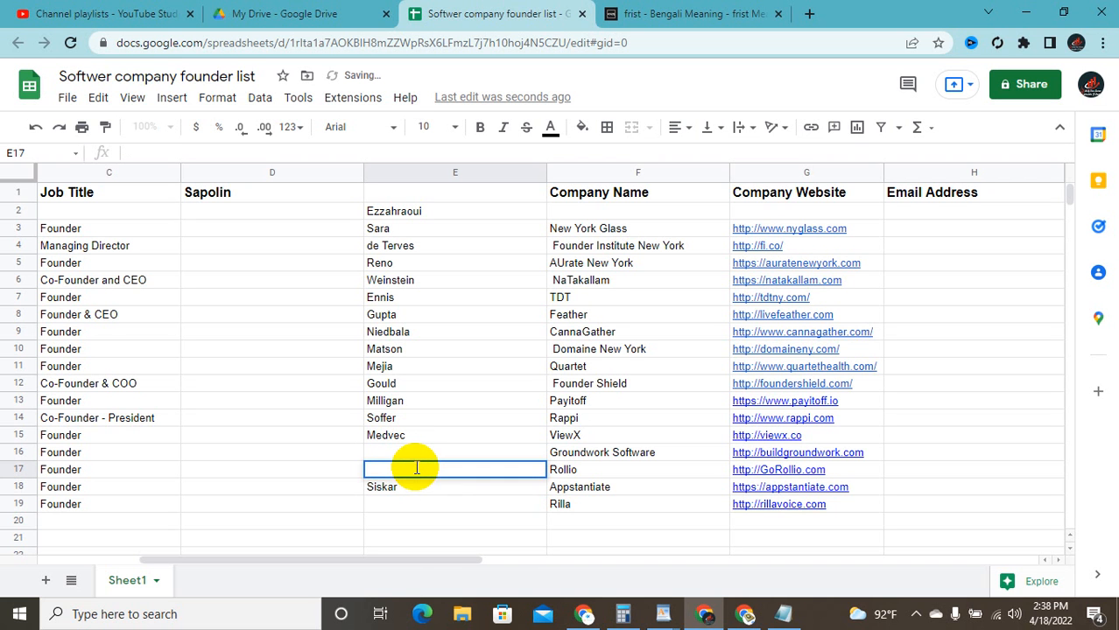
pyautogui.hotkey('ctrl', 'v')
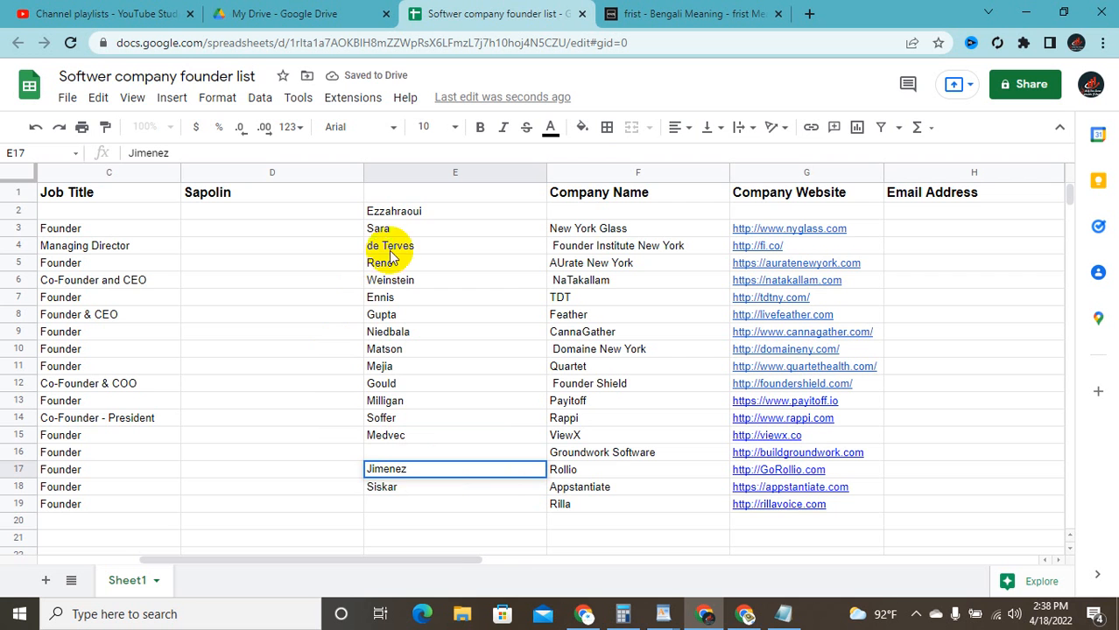
# Step: Copy the D3:E3 range and select the name text in cell E3
pyautogui.click(408, 226)
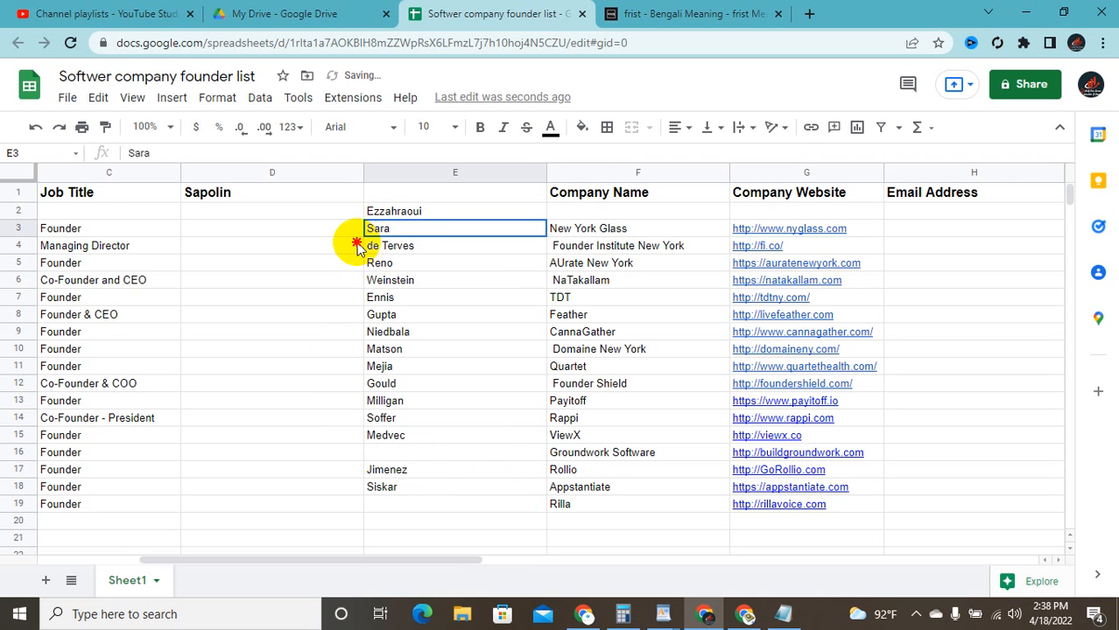
pyautogui.moveTo(357, 247)
pyautogui.mouseDown()
pyautogui.moveTo(337, 252)
pyautogui.moveTo(354, 231)
pyautogui.mouseUp()
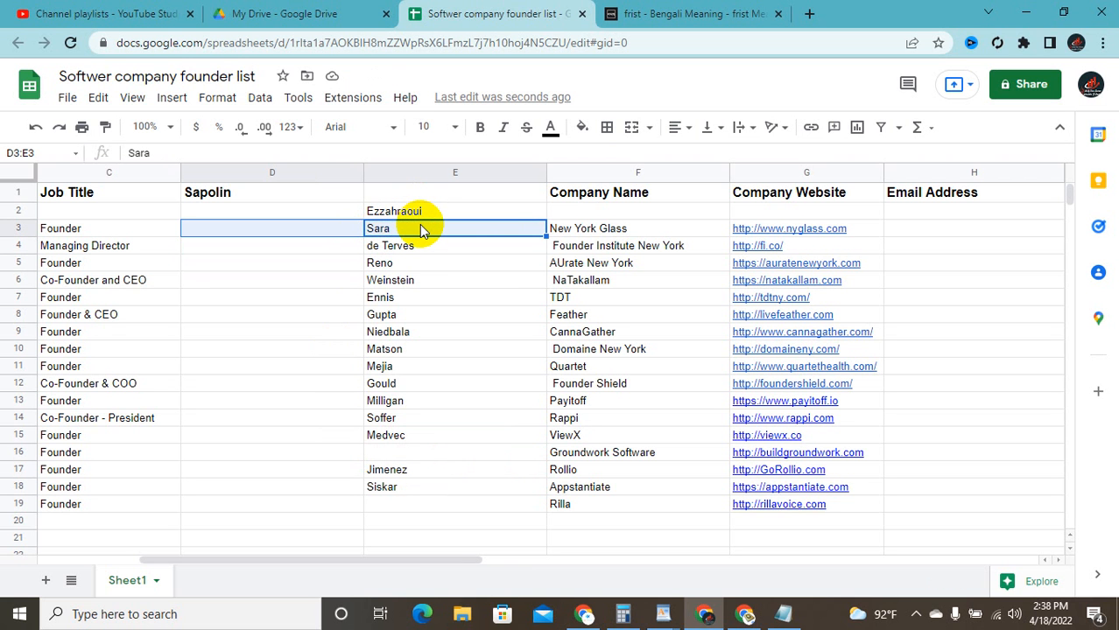
pyautogui.hotkey('ctrl', 'c')
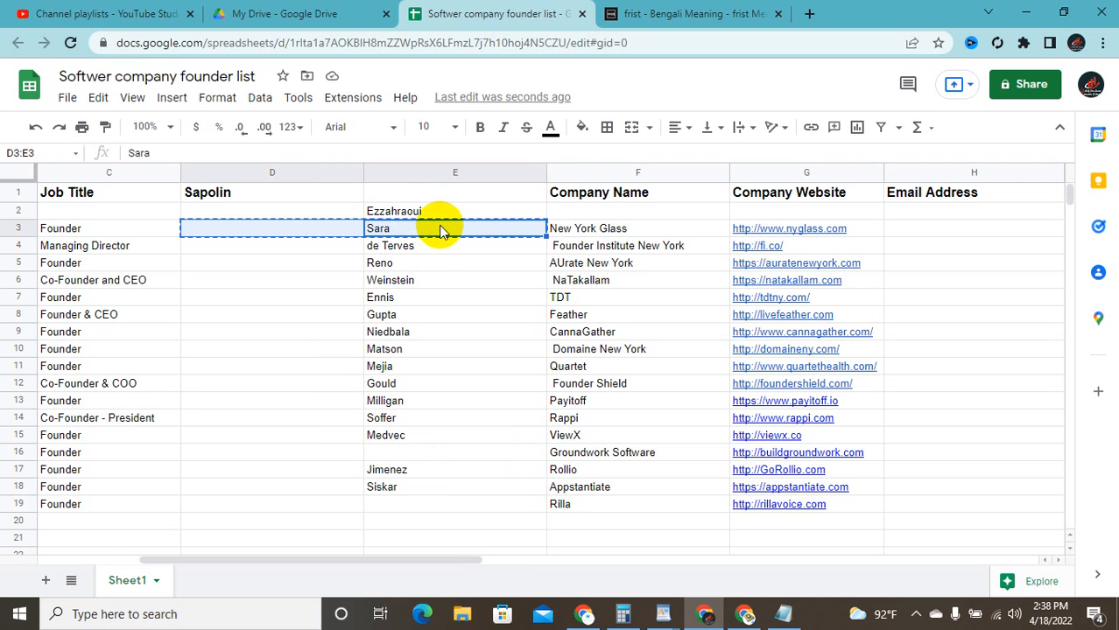
pyautogui.click(440, 230)
pyautogui.doubleClick(433, 228)
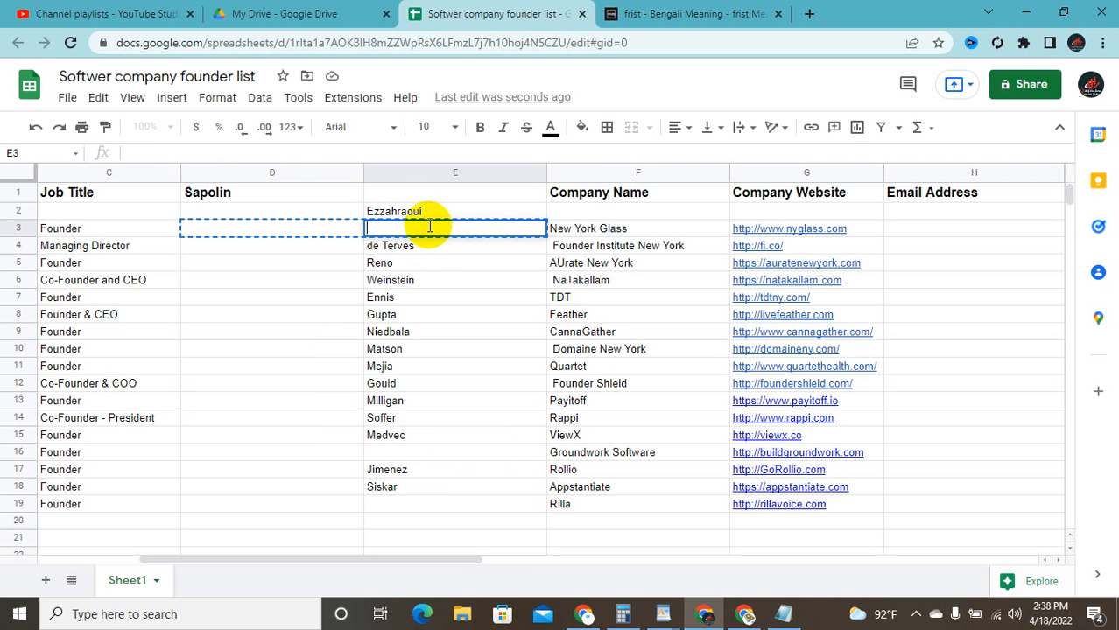
pyautogui.click(435, 264)
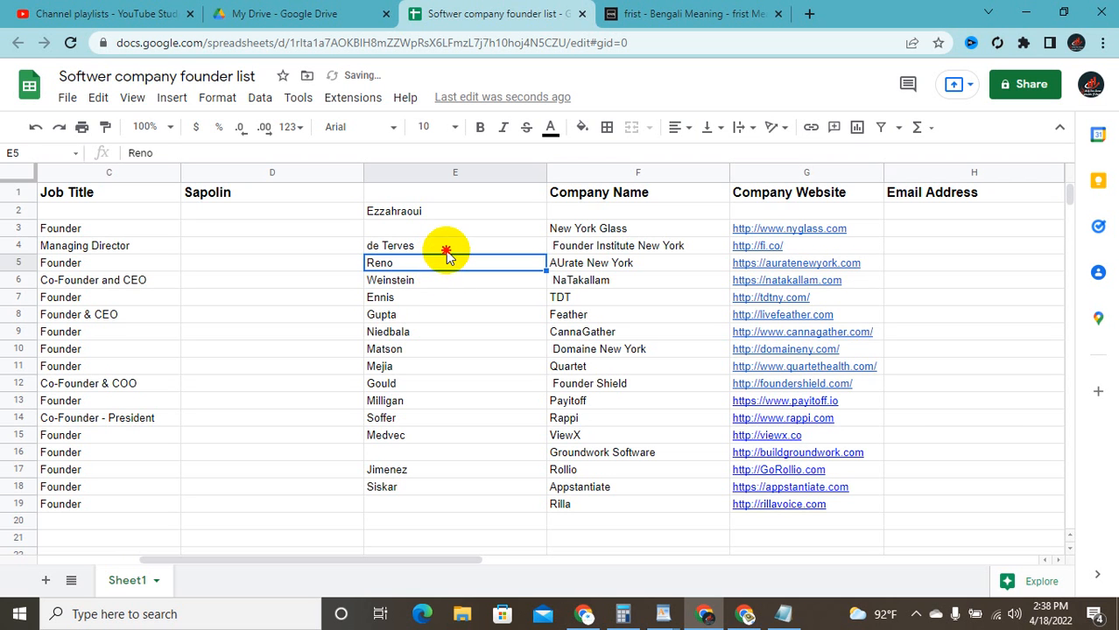
# Step: Add the first name to the E4 surname and copy E2's surname into E3
pyautogui.click(446, 250)
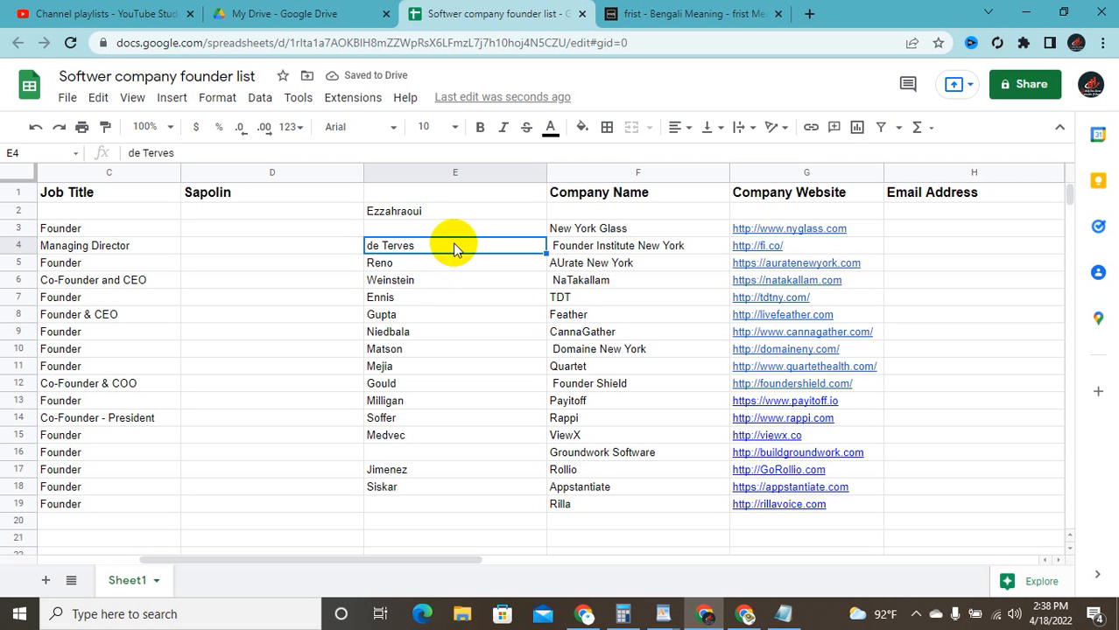
pyautogui.doubleClick(454, 246)
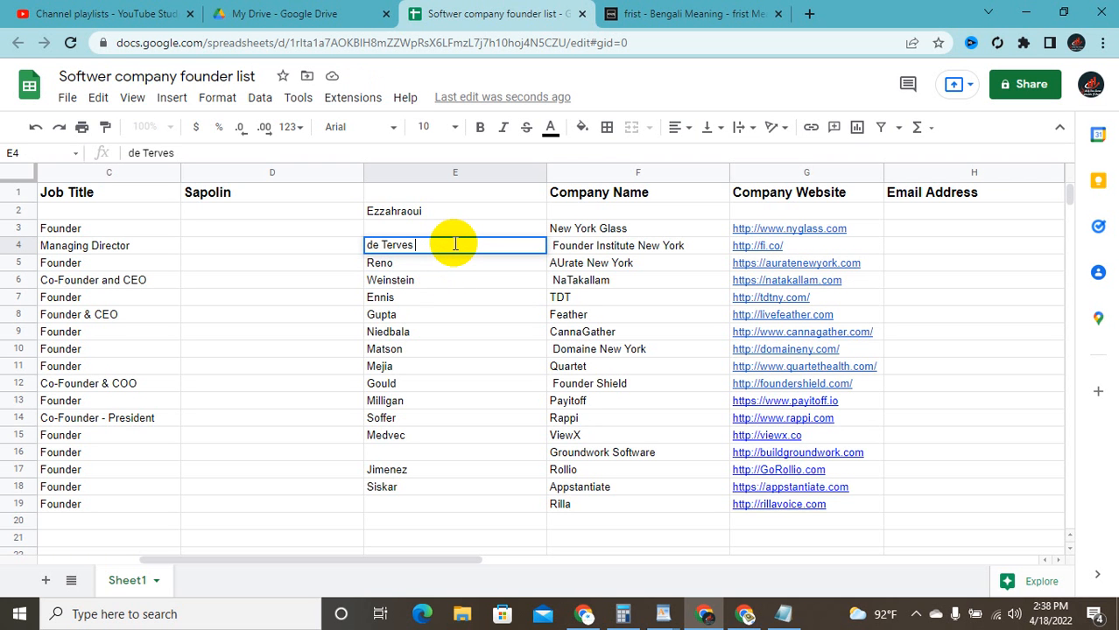
pyautogui.write('Sara')
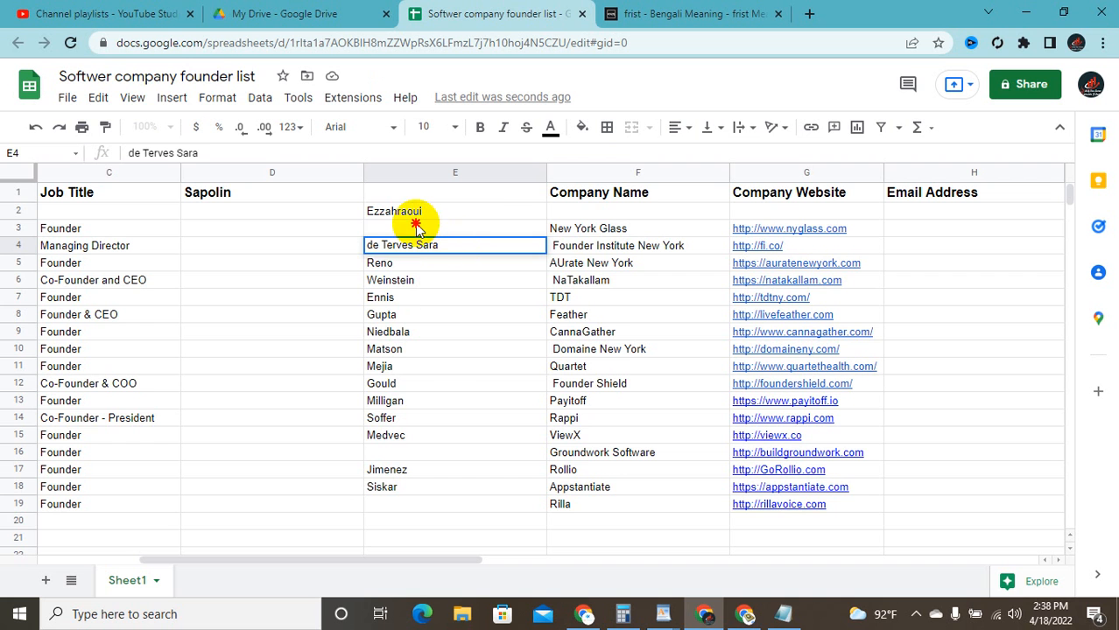
pyautogui.doubleClick(416, 226)
pyautogui.doubleClick(427, 210)
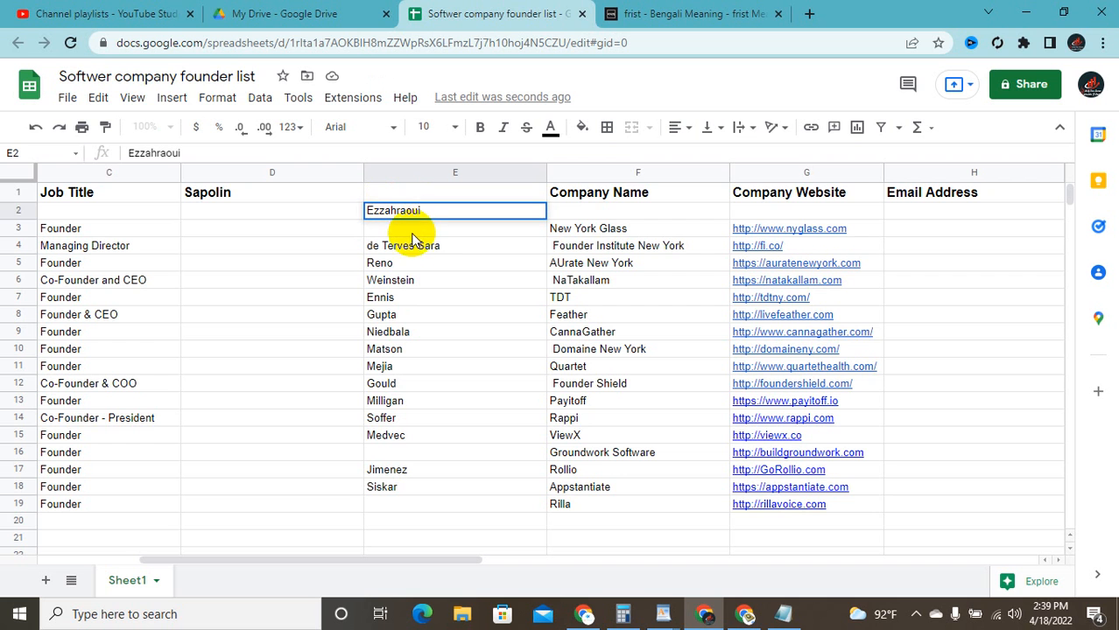
pyautogui.doubleClick(413, 229)
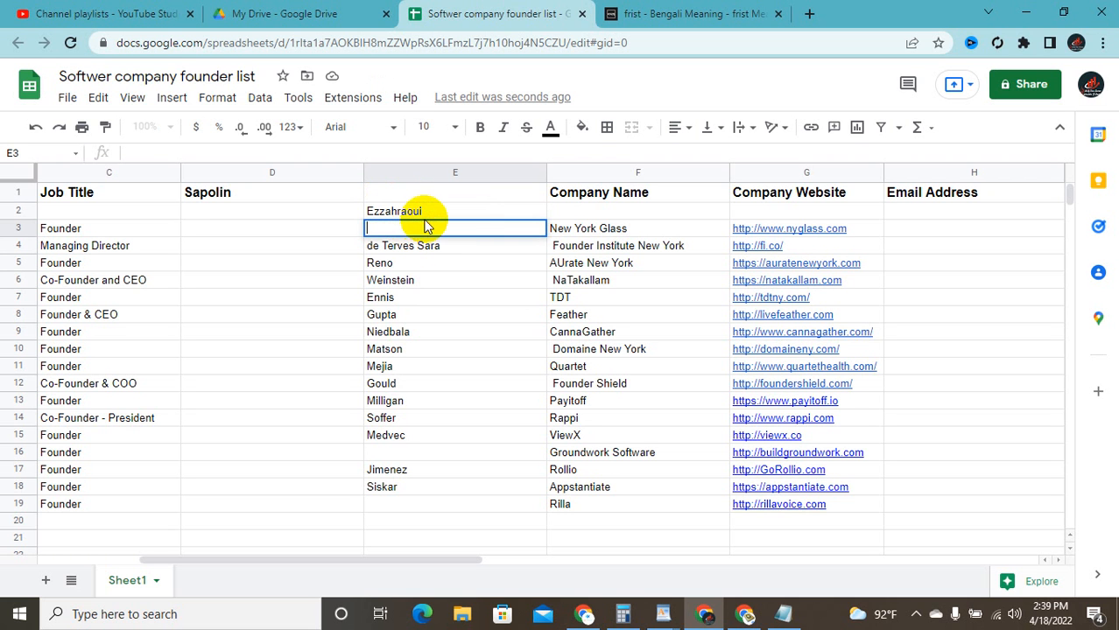
pyautogui.click(426, 216)
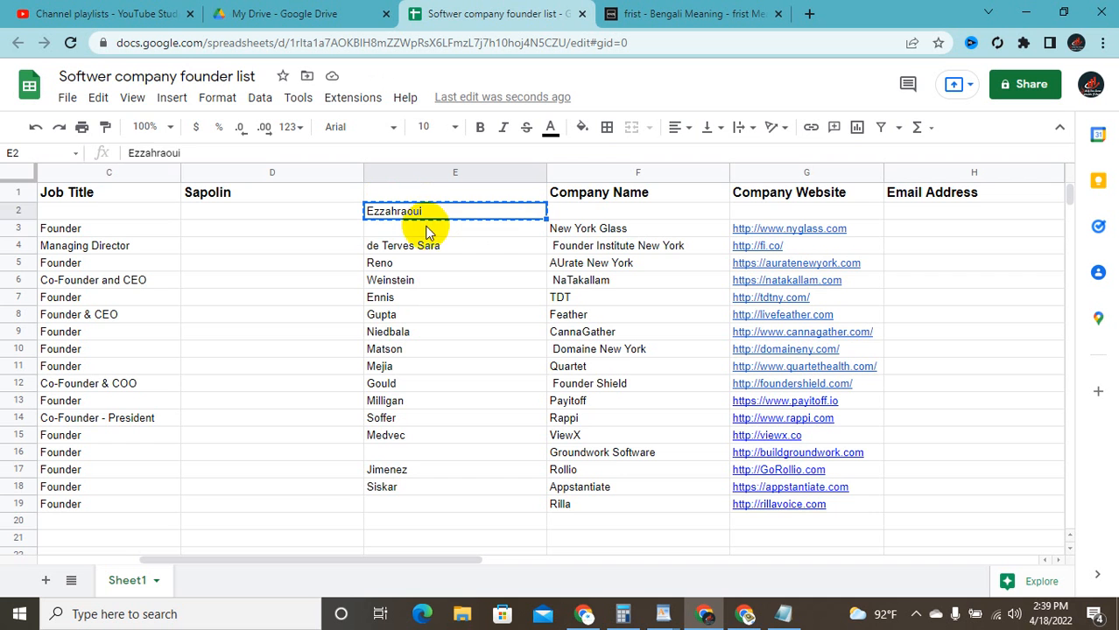
pyautogui.hotkey('ctrl', 'c')
pyautogui.doubleClick(426, 229)
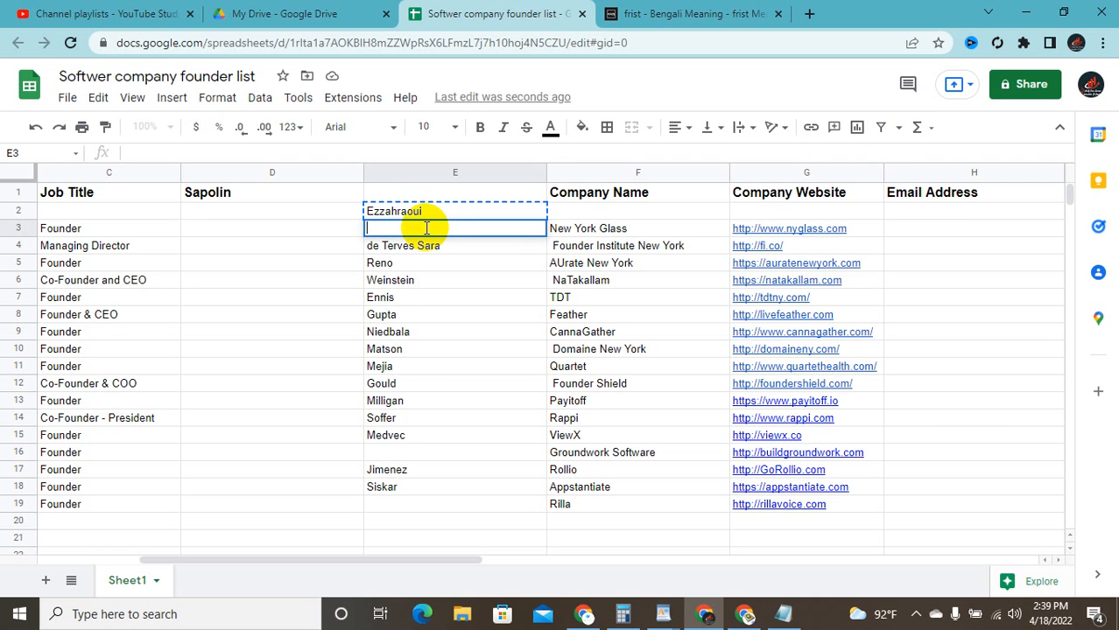
pyautogui.hotkey('ctrl', 'v')
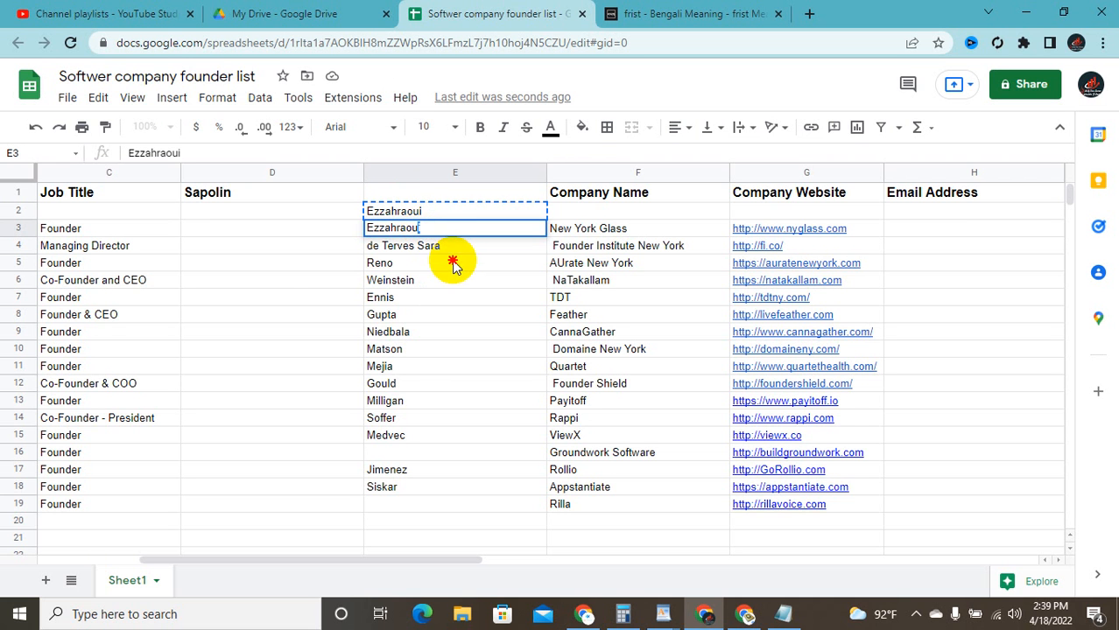
pyautogui.click(442, 263)
# Step: Append the copied surname to the E4 entry, then clear cell E2
pyautogui.click(241, 266)
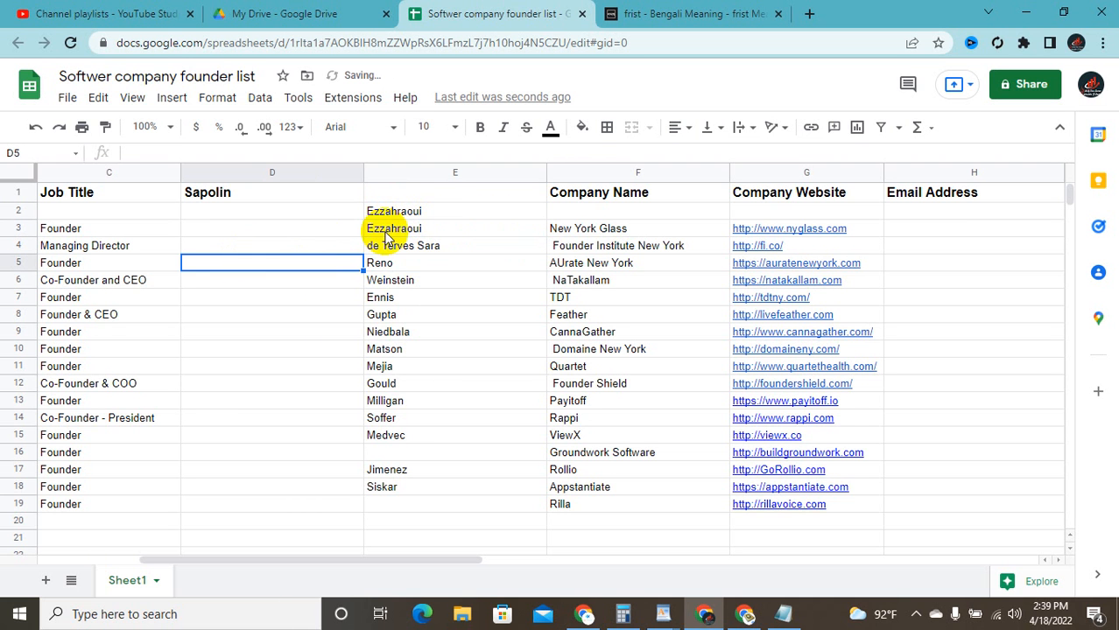
pyautogui.click(428, 214)
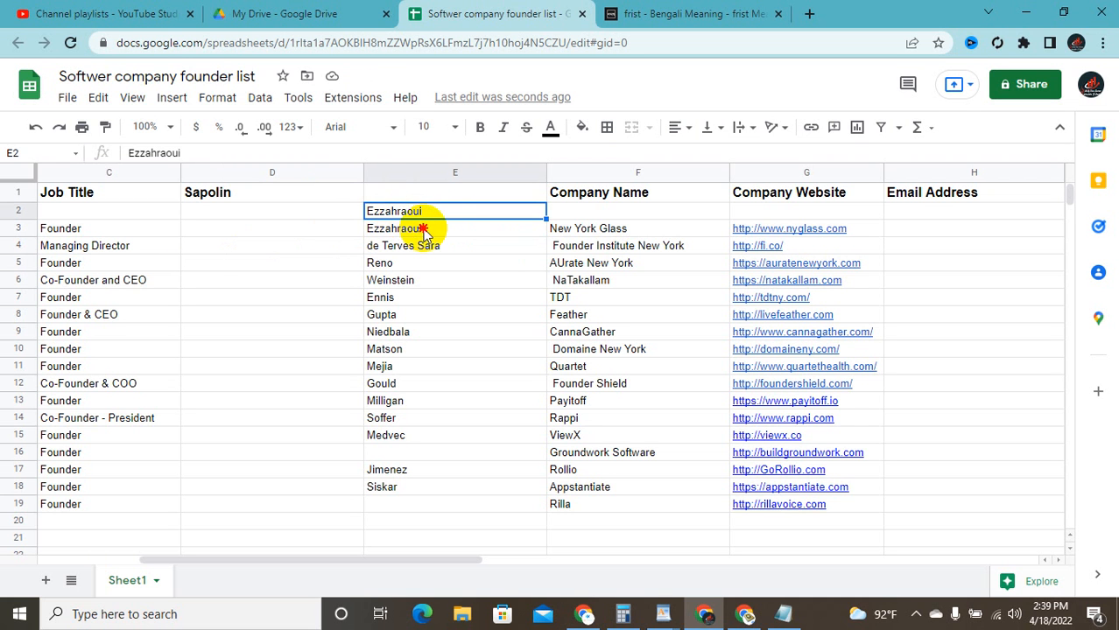
pyautogui.doubleClick(424, 227)
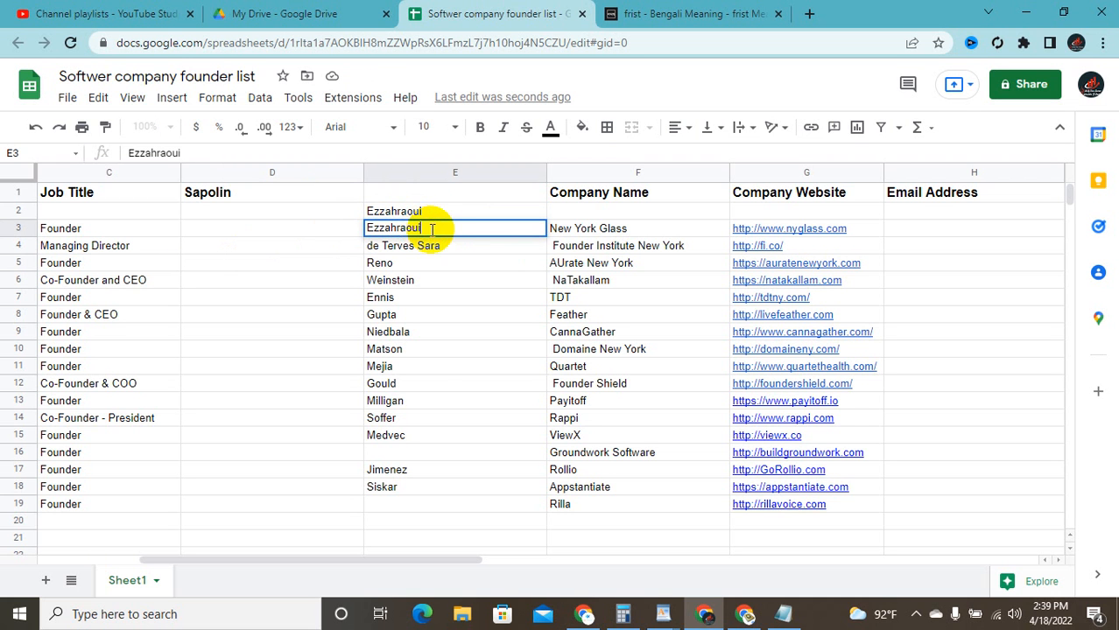
pyautogui.click(436, 246)
pyautogui.doubleClick(453, 247)
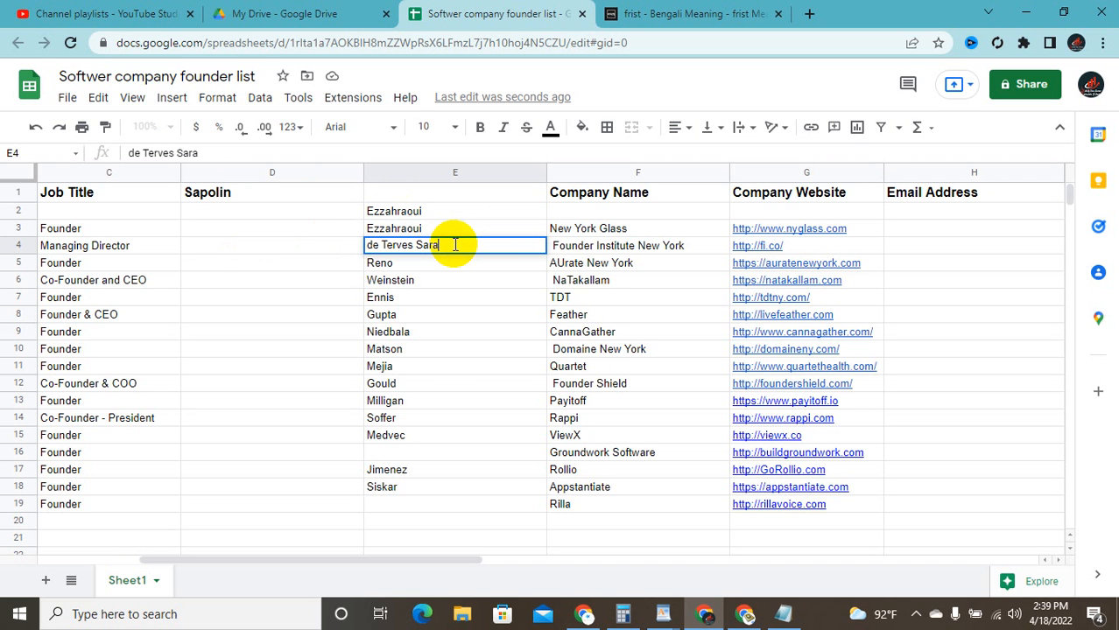
pyautogui.hotkey('ctrl', 'v')
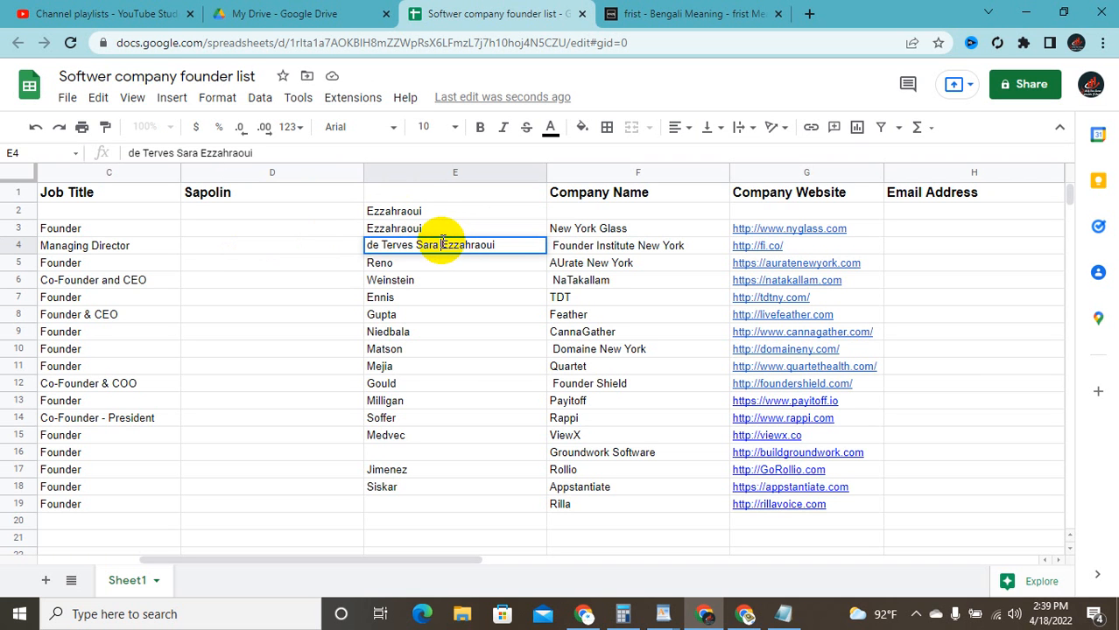
pyautogui.click(429, 212)
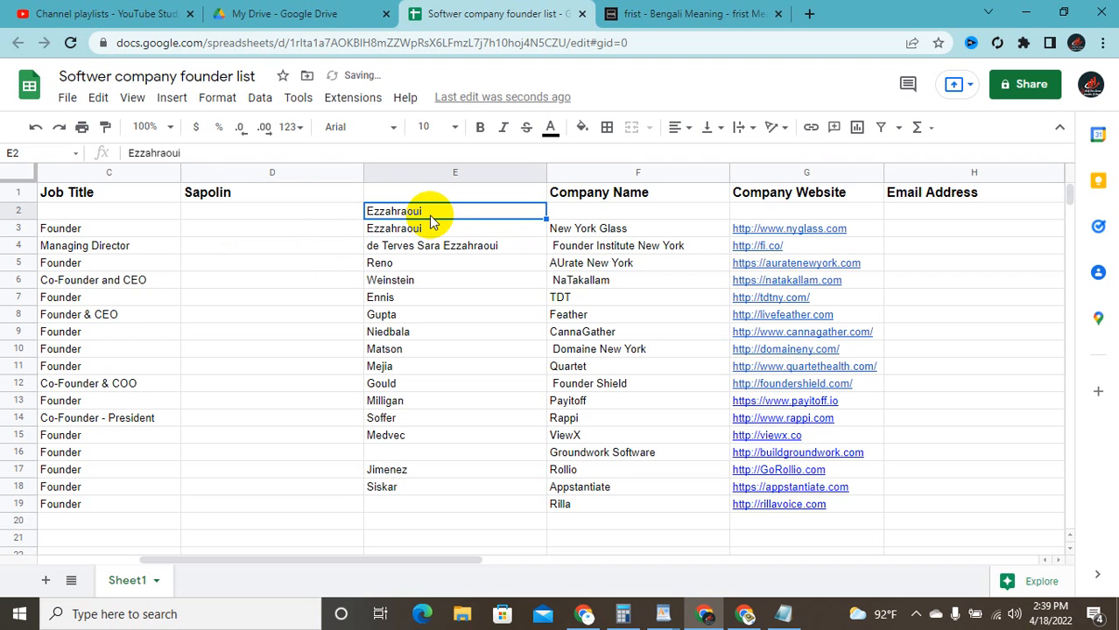
pyautogui.press('Delete')
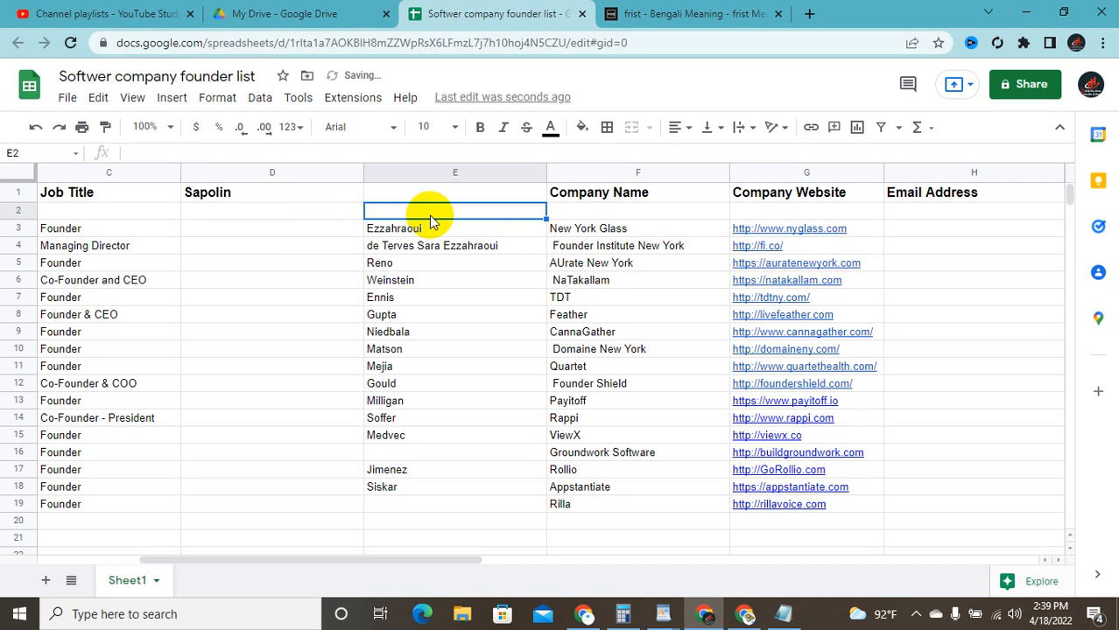
pyautogui.doubleClick(443, 225)
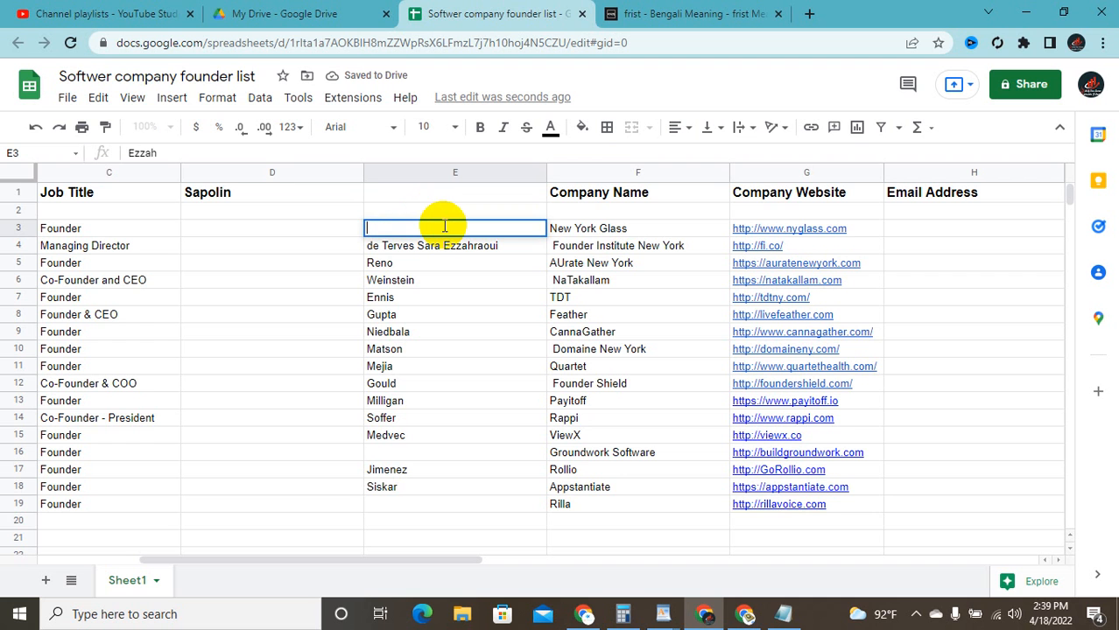
pyautogui.doubleClick(238, 188)
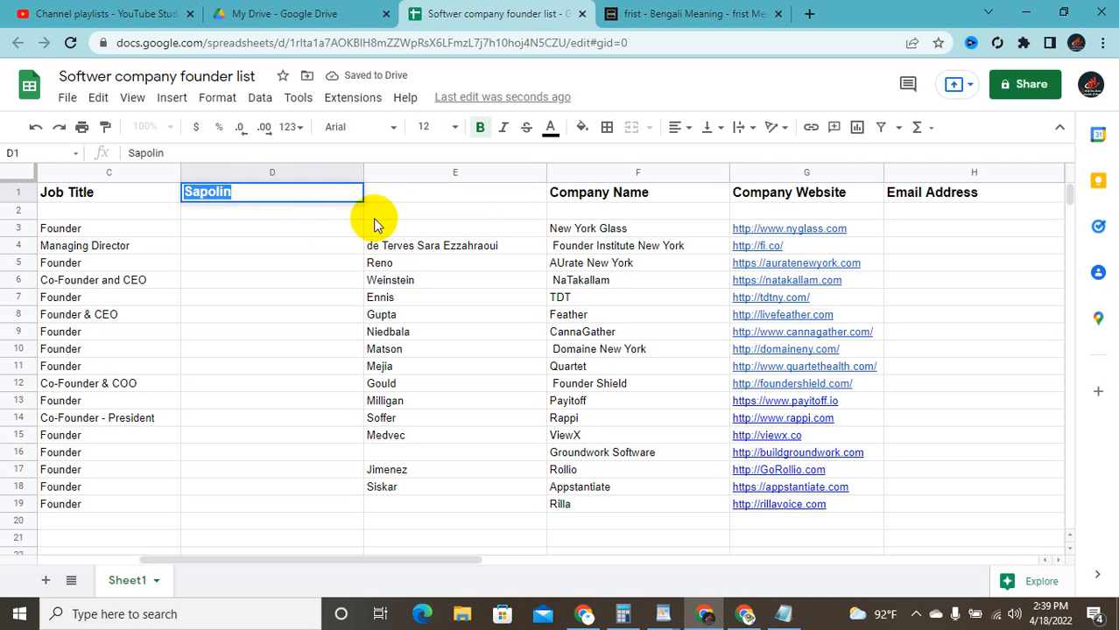
# Step: Paste the surname copied from D1 into cell E3
pyautogui.doubleClick(402, 228)
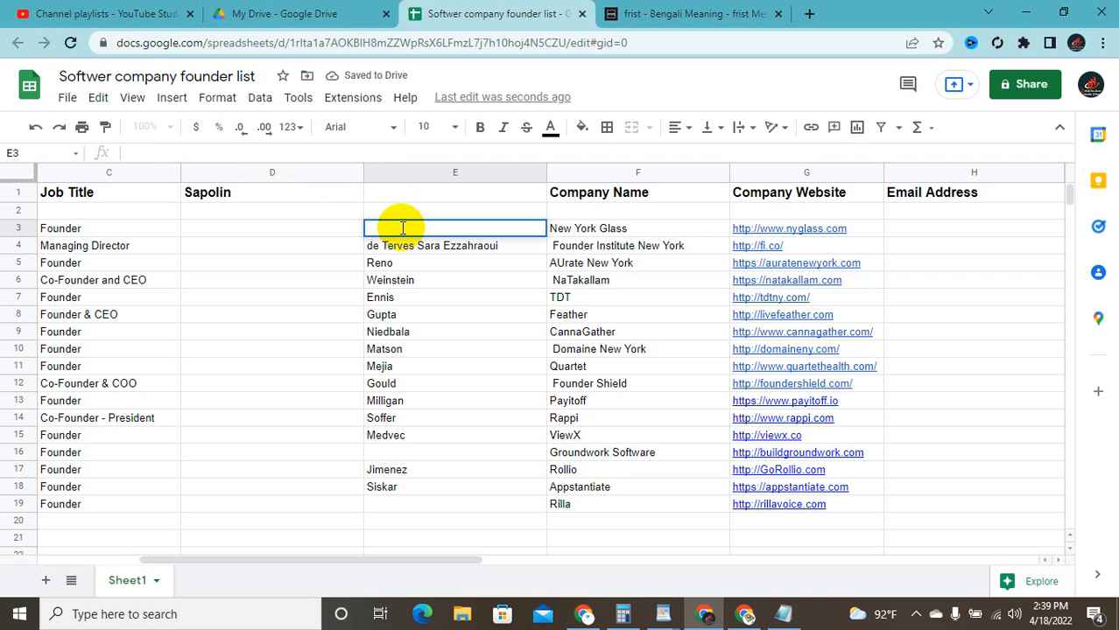
pyautogui.hotkey('ctrl', 'v')
pyautogui.click(280, 215)
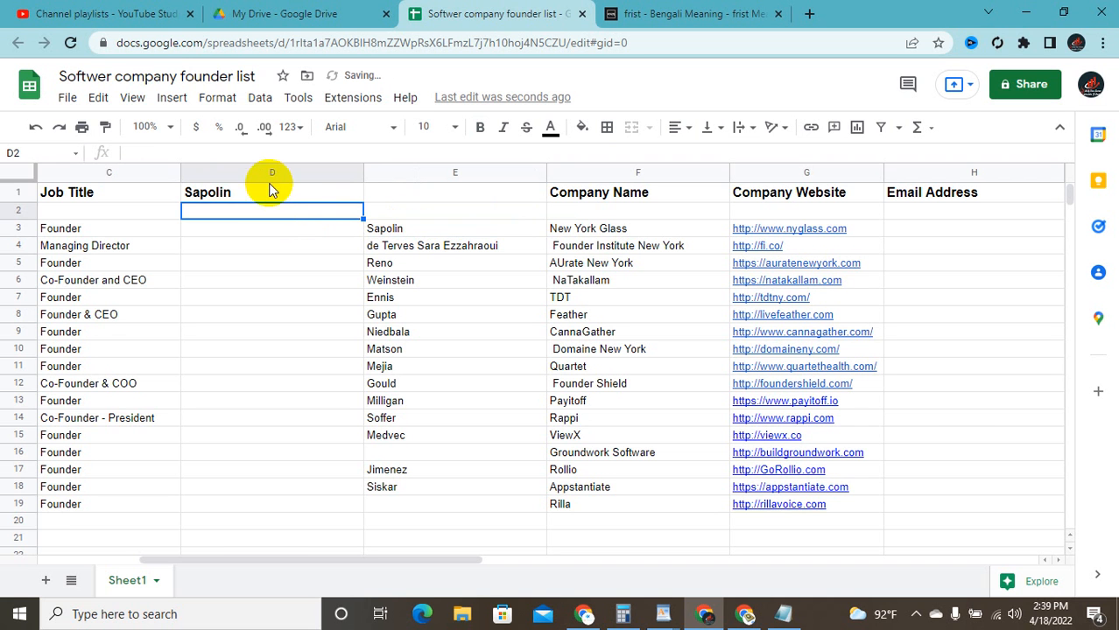
# Step: Clear the surname from header D1 and enter the header 'Last Name' in E1
pyautogui.click(271, 193)
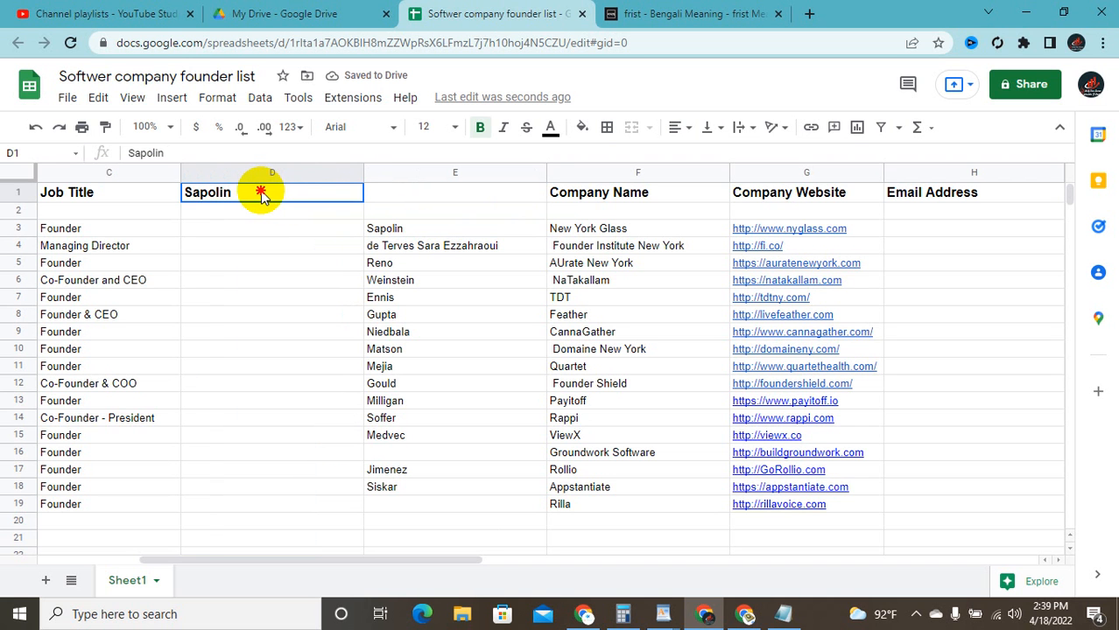
pyautogui.doubleClick(247, 190)
pyautogui.doubleClick(242, 191)
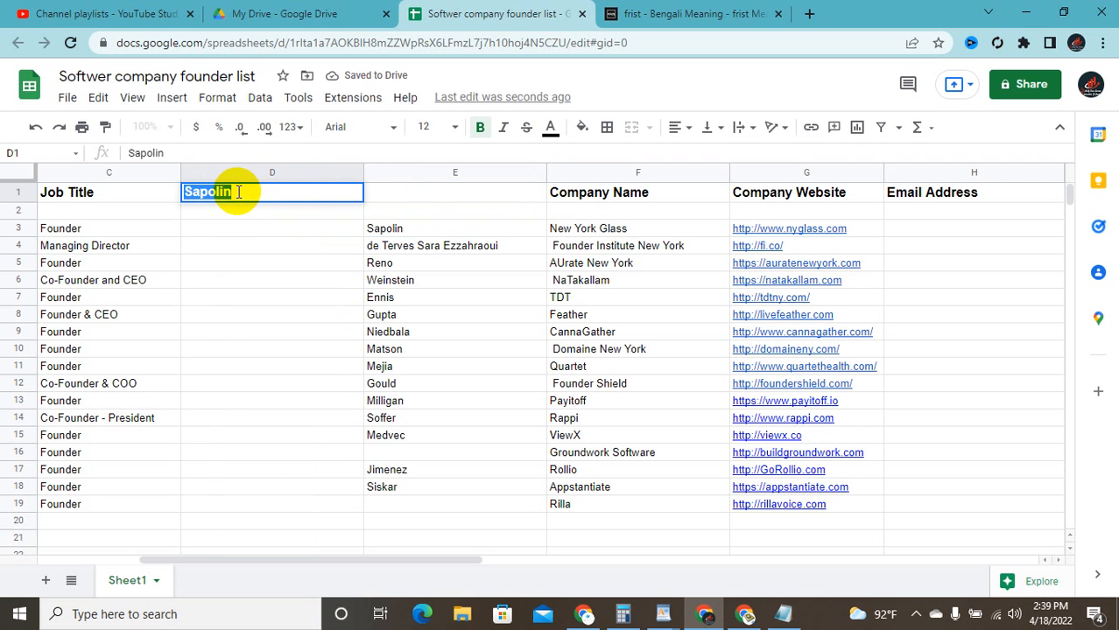
pyautogui.press('BackSpace')
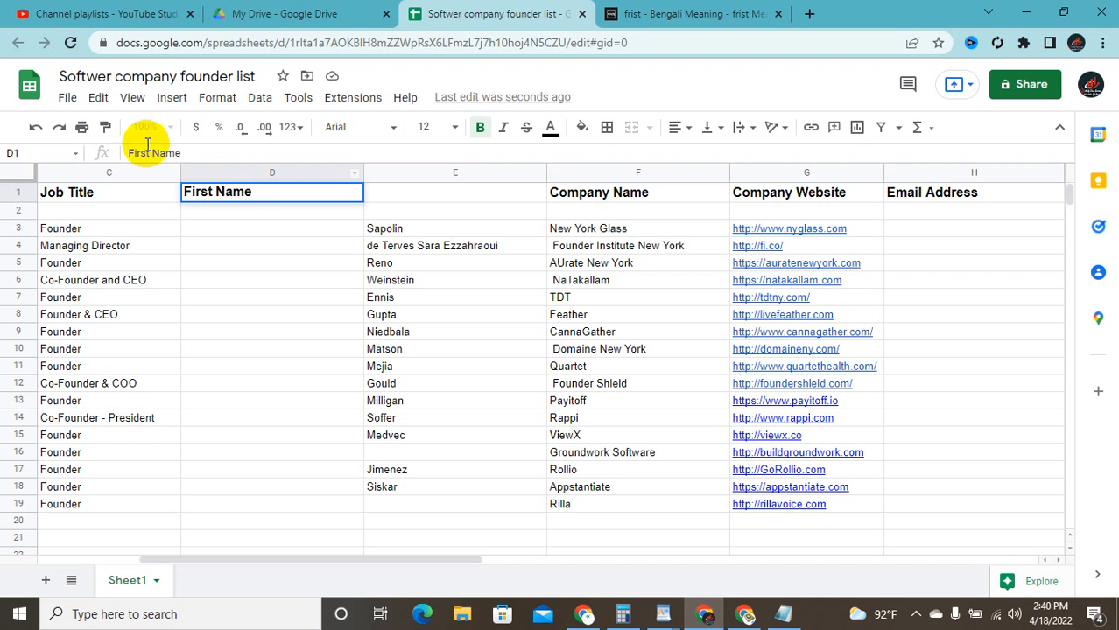
pyautogui.doubleClick(430, 198)
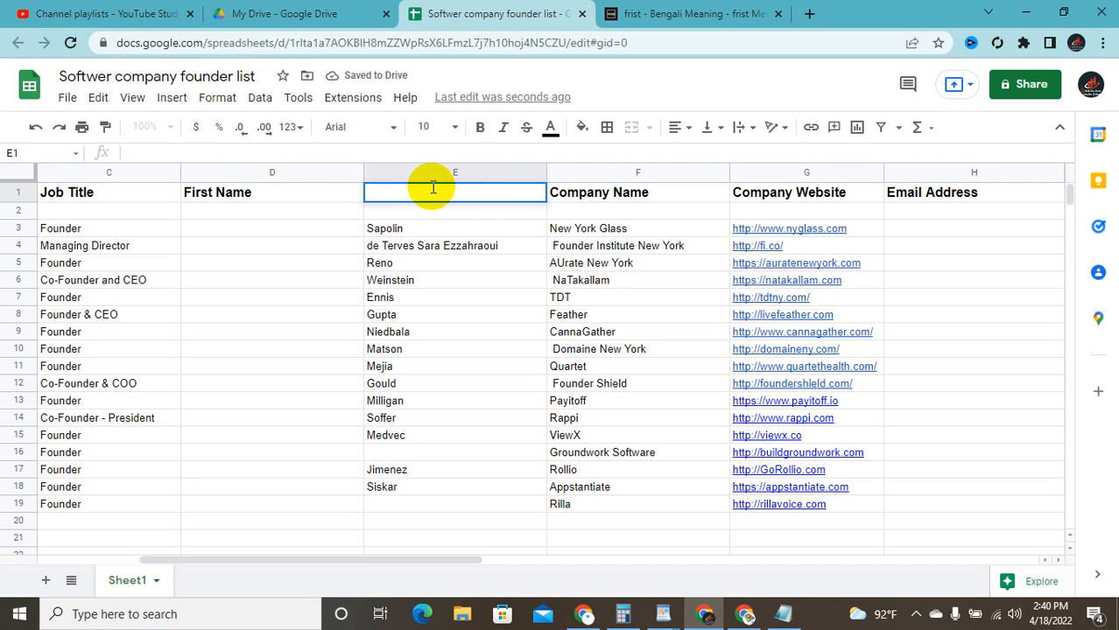
pyautogui.write('Last Name')
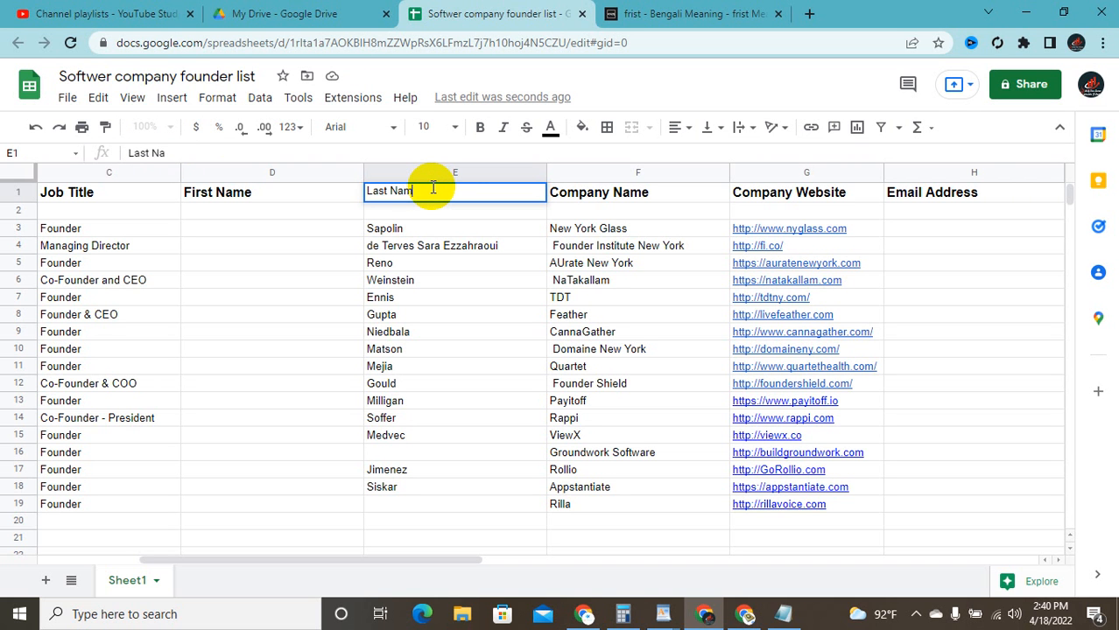
pyautogui.click(312, 216)
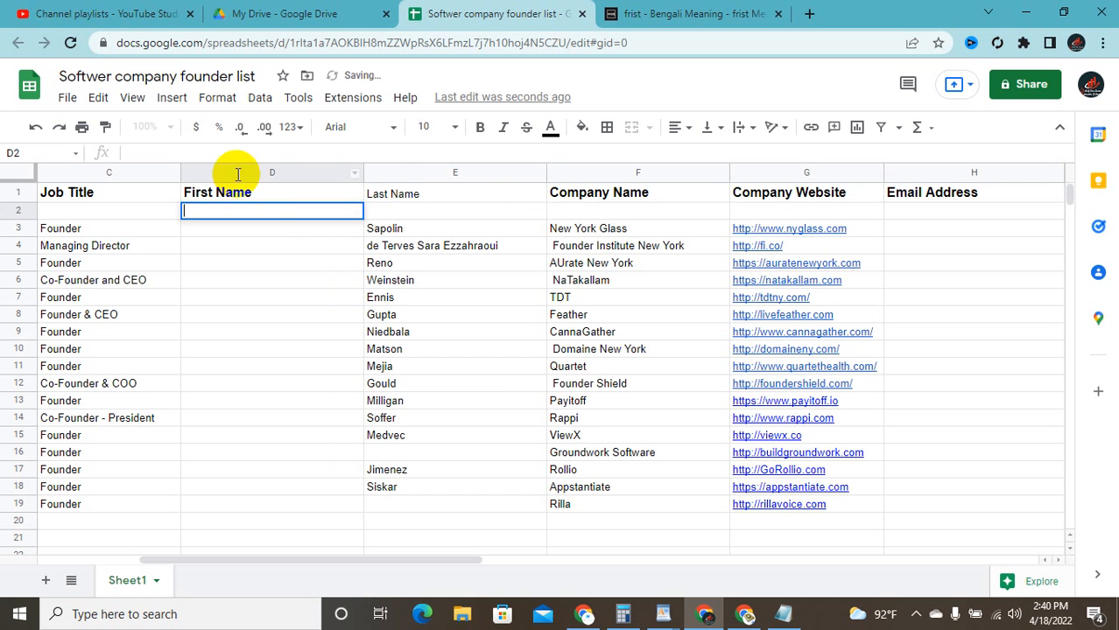
# Step: Cancel leaving the sheet and bring the Linkedin new task window up full screen
pyautogui.click(1101, 11)
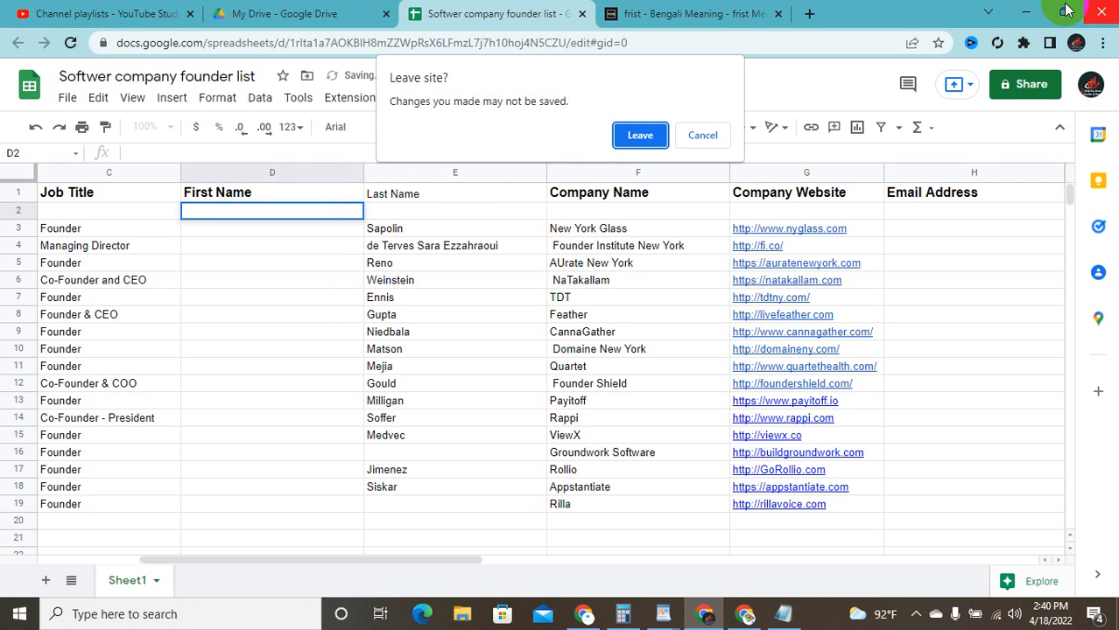
pyautogui.click(703, 135)
pyautogui.click(1065, 11)
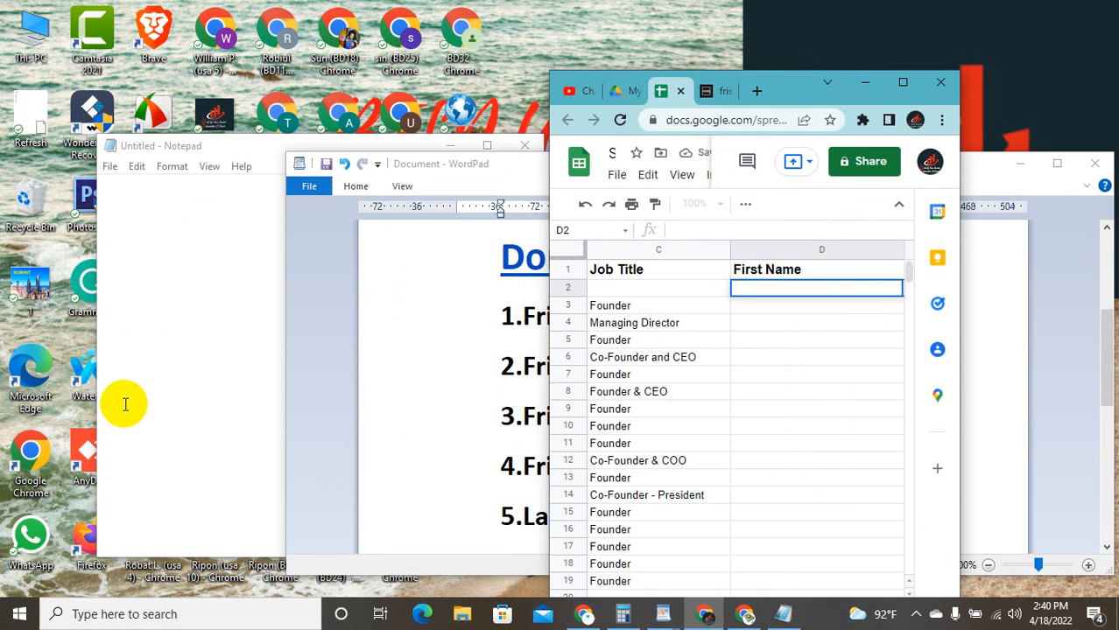
pyautogui.click(273, 274)
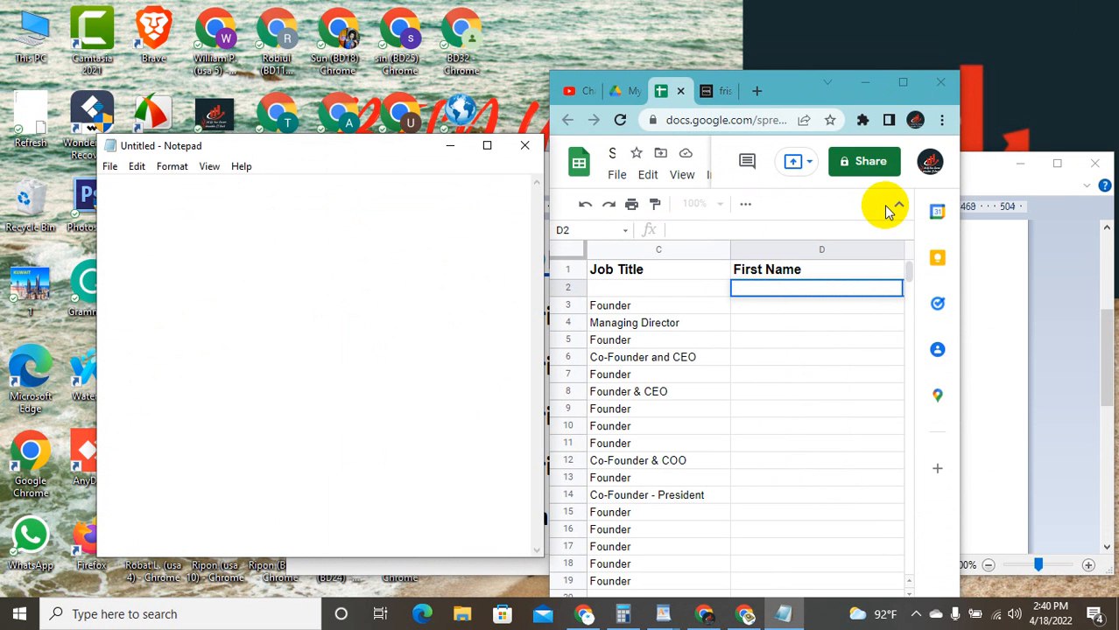
pyautogui.click(887, 80)
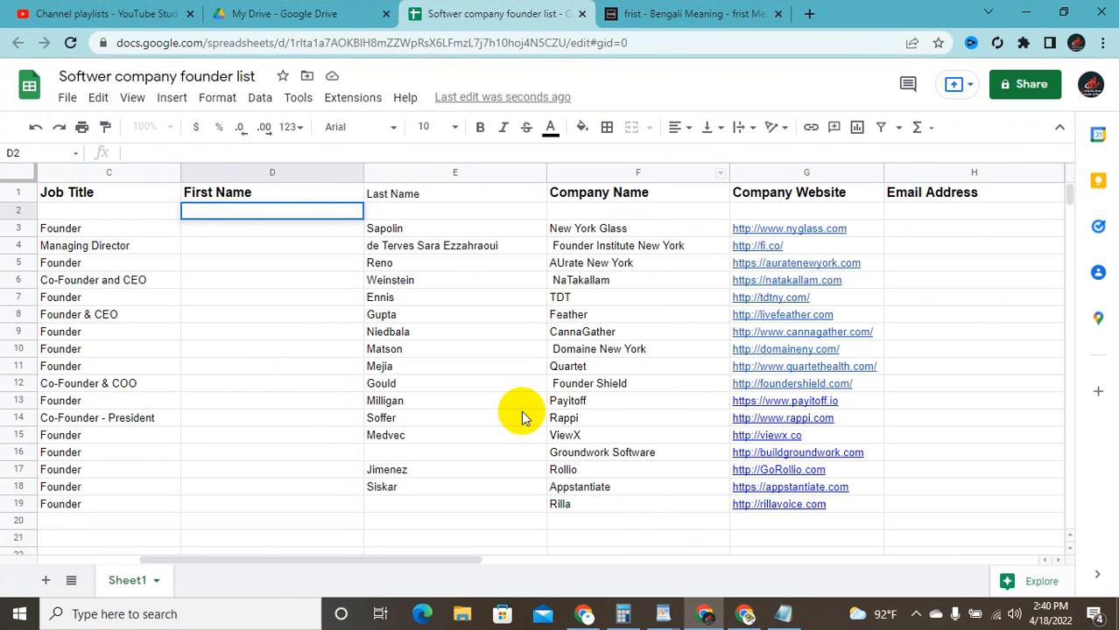
pyautogui.click(1055, 10)
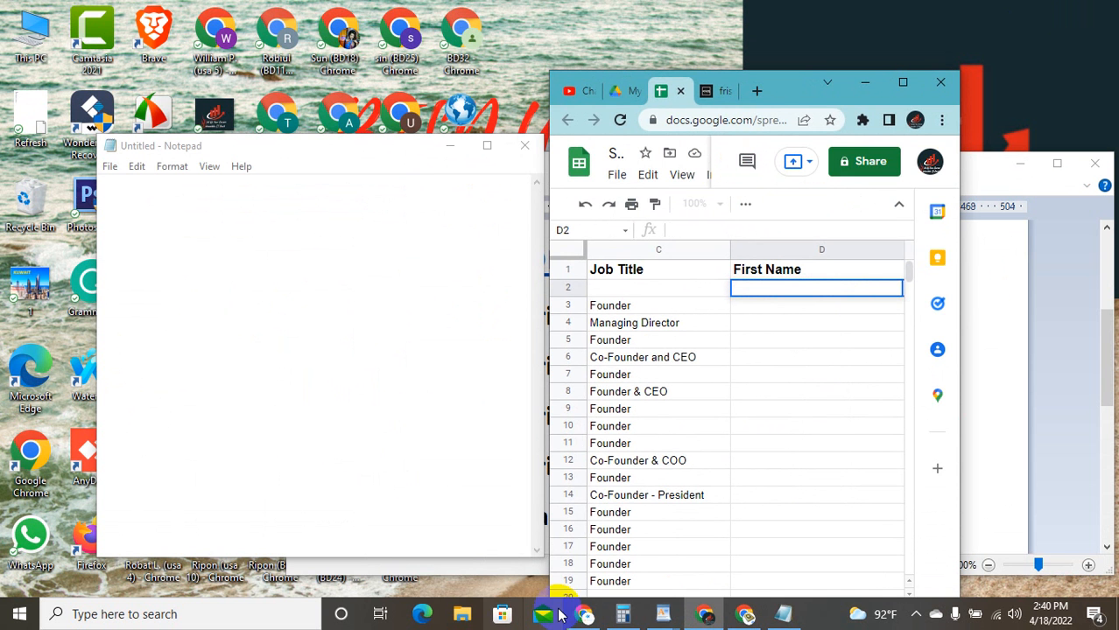
pyautogui.moveTo(742, 611)
pyautogui.click(732, 544)
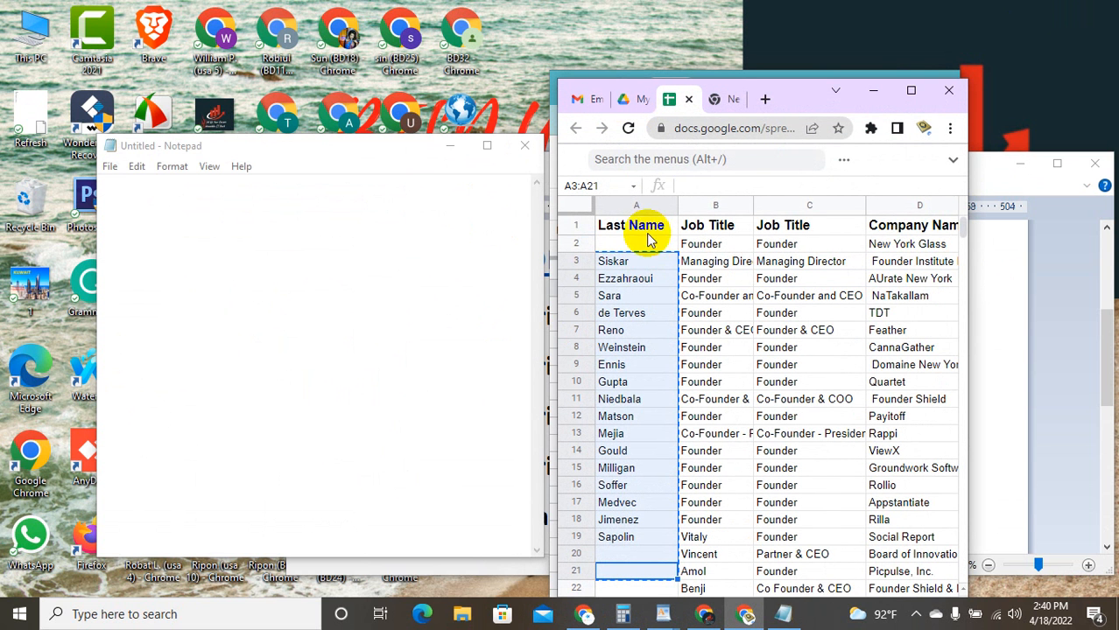
pyautogui.click(910, 88)
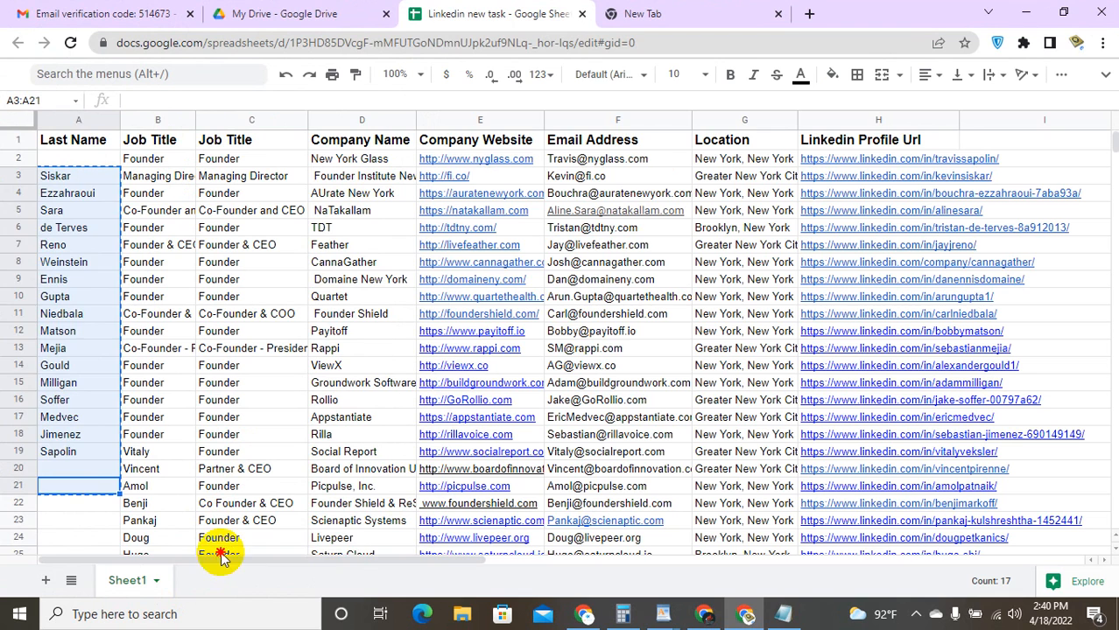
# Step: Select cells C24:D25 to review them, then close the Linkedin new task tab
pyautogui.moveTo(220, 553); pyautogui.dragTo(329, 544)
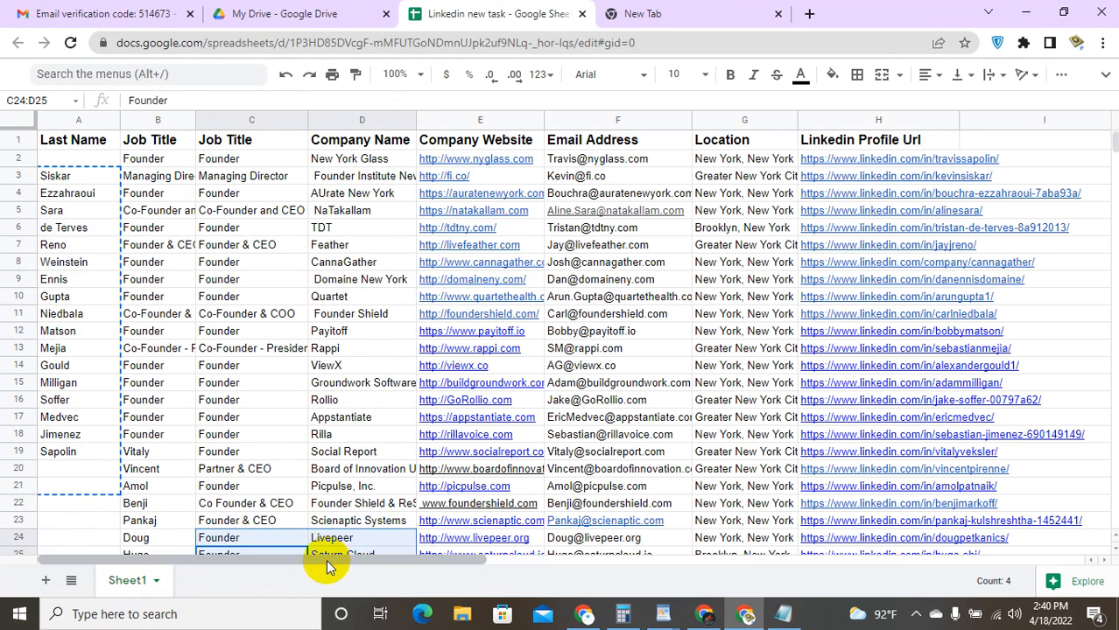
pyautogui.moveTo(358, 563); pyautogui.dragTo(138, 585)
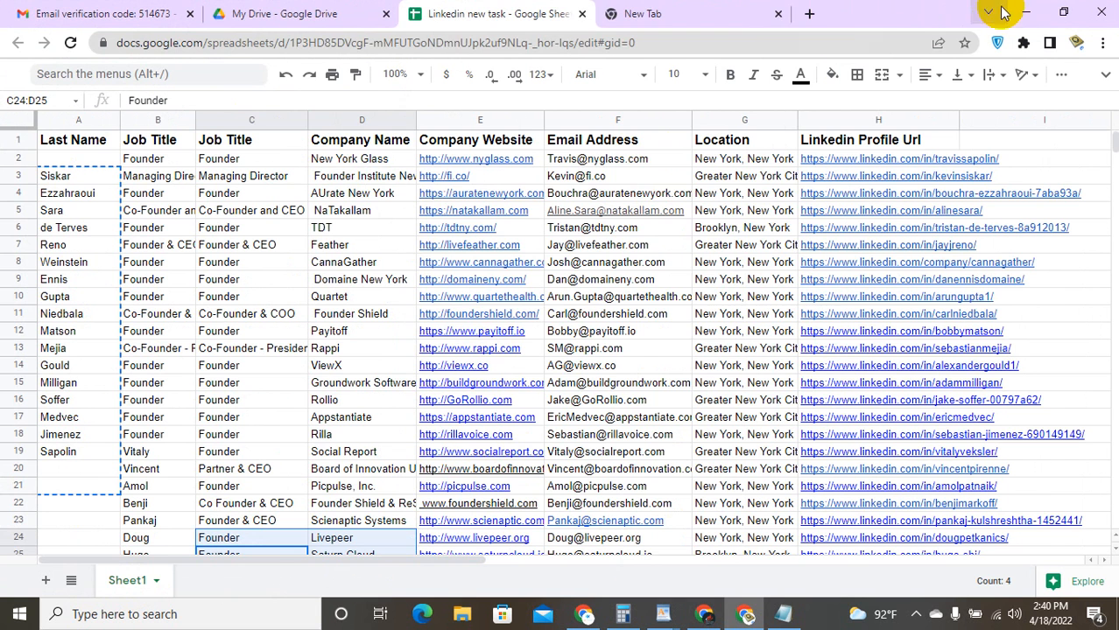
pyautogui.click(583, 14)
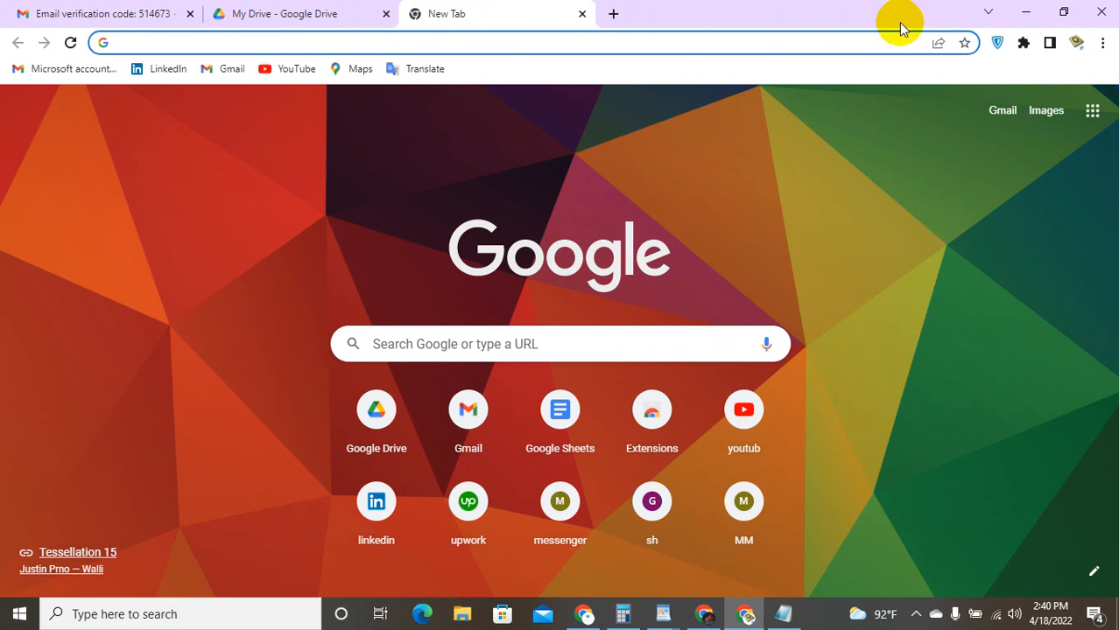
# Step: Go to Google Drive from the apps grid and open Linkedin new task from My Drive
pyautogui.click(1091, 111)
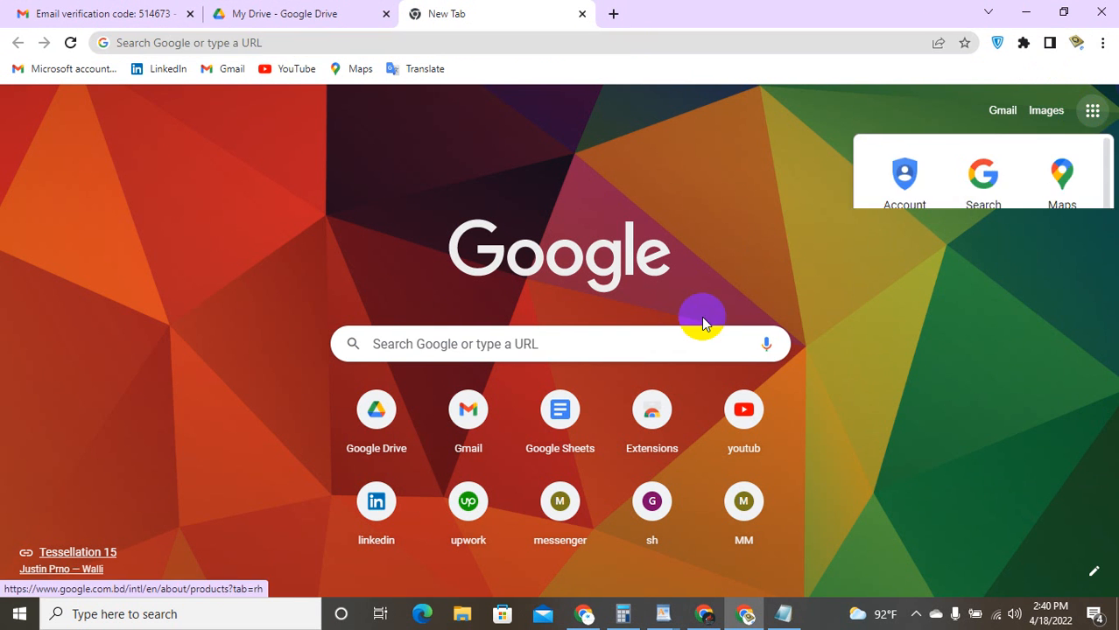
pyautogui.scroll(-5, 964, 315)
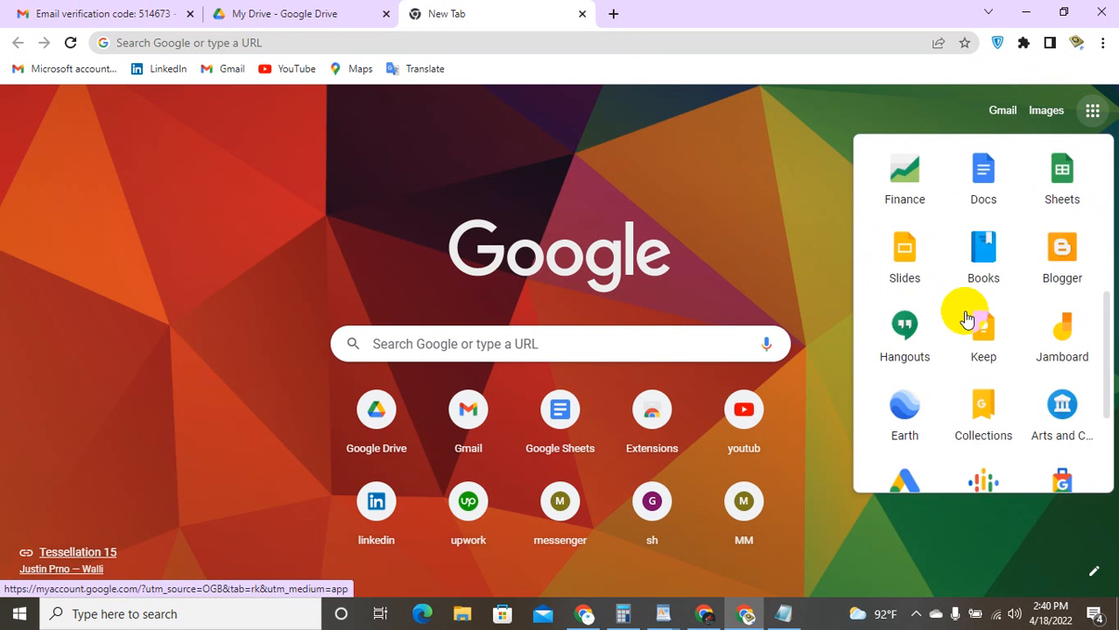
pyautogui.scroll(3, 908, 182)
pyautogui.click(902, 175)
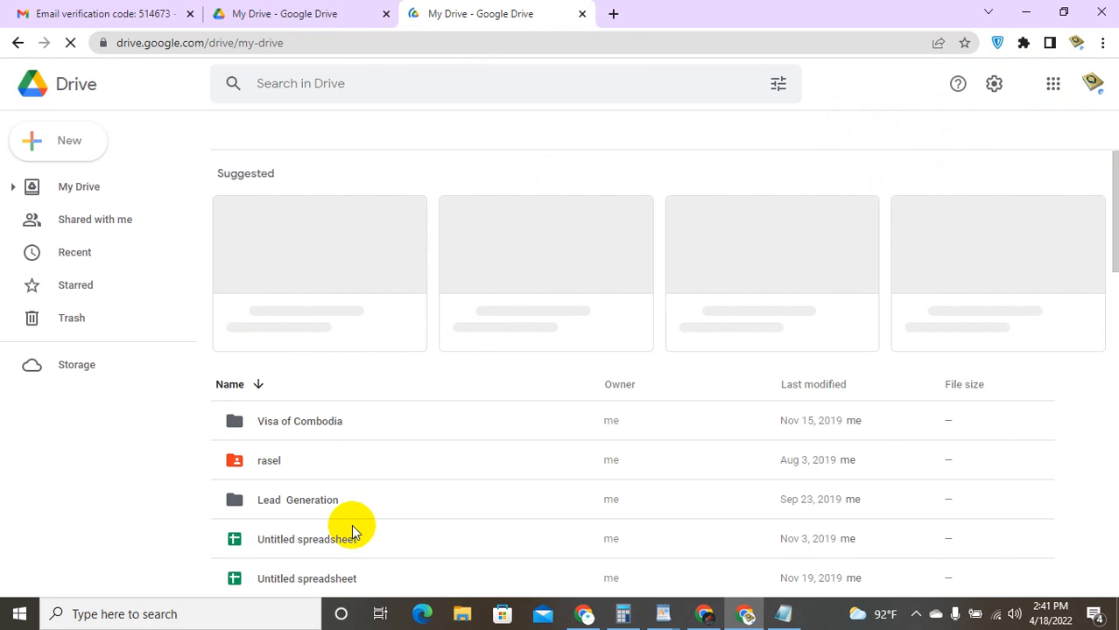
pyautogui.scroll(-1, 352, 525)
pyautogui.scroll(-3, 348, 467)
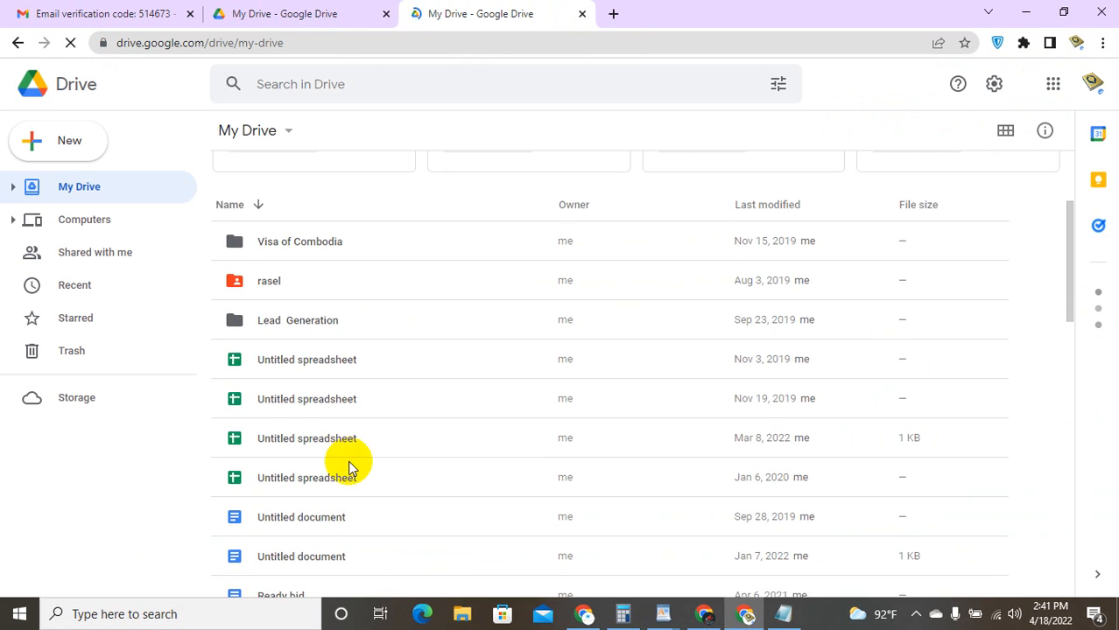
pyautogui.scroll(2, 348, 467)
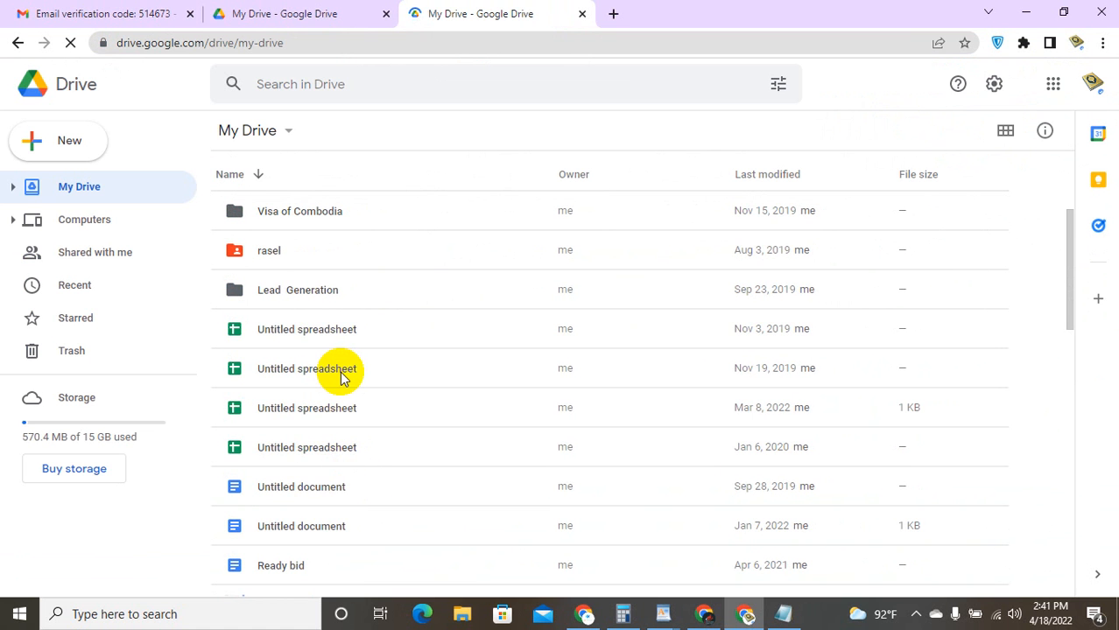
pyautogui.scroll(-1, 337, 372)
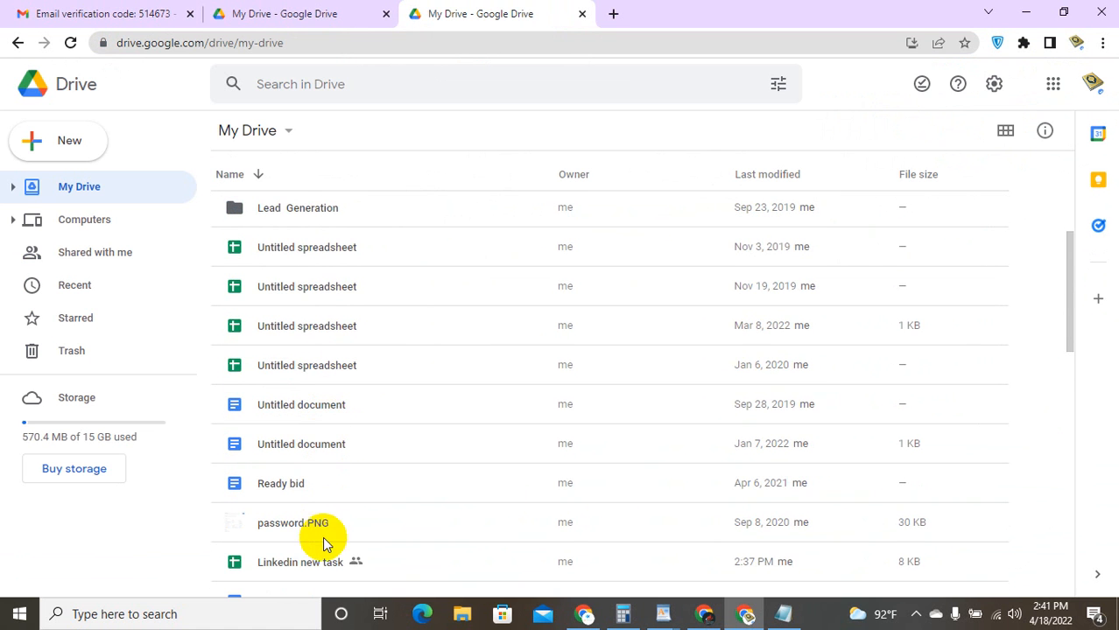
pyautogui.click(329, 567)
pyautogui.doubleClick(329, 564)
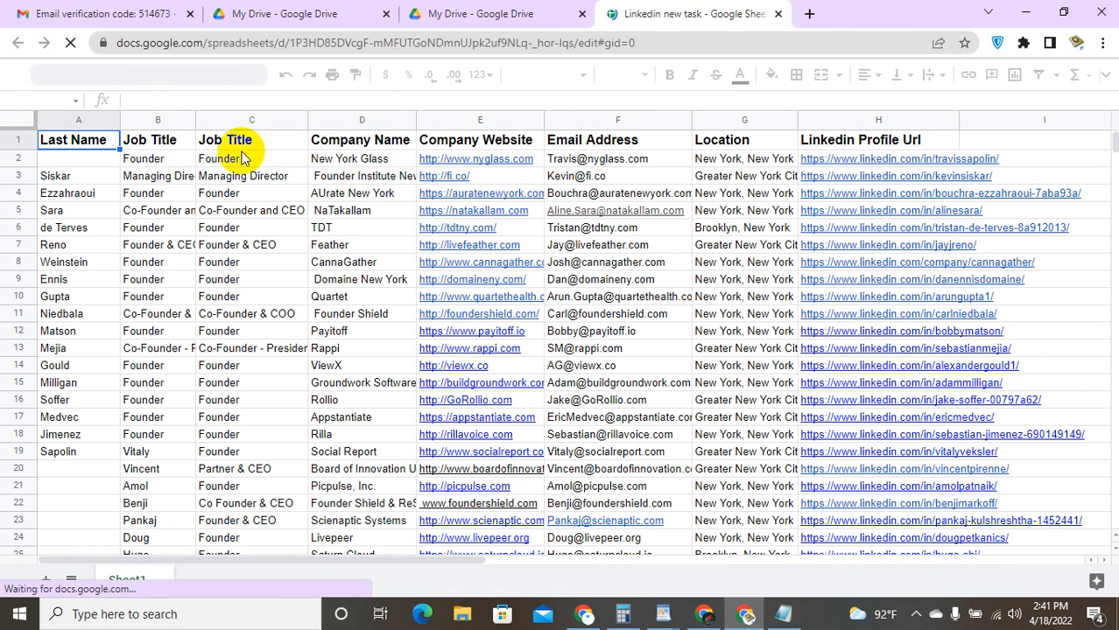
# Step: Copy the LinkedIn profile link from H2 and maximize the Softwer company founder list window
pyautogui.click(895, 165)
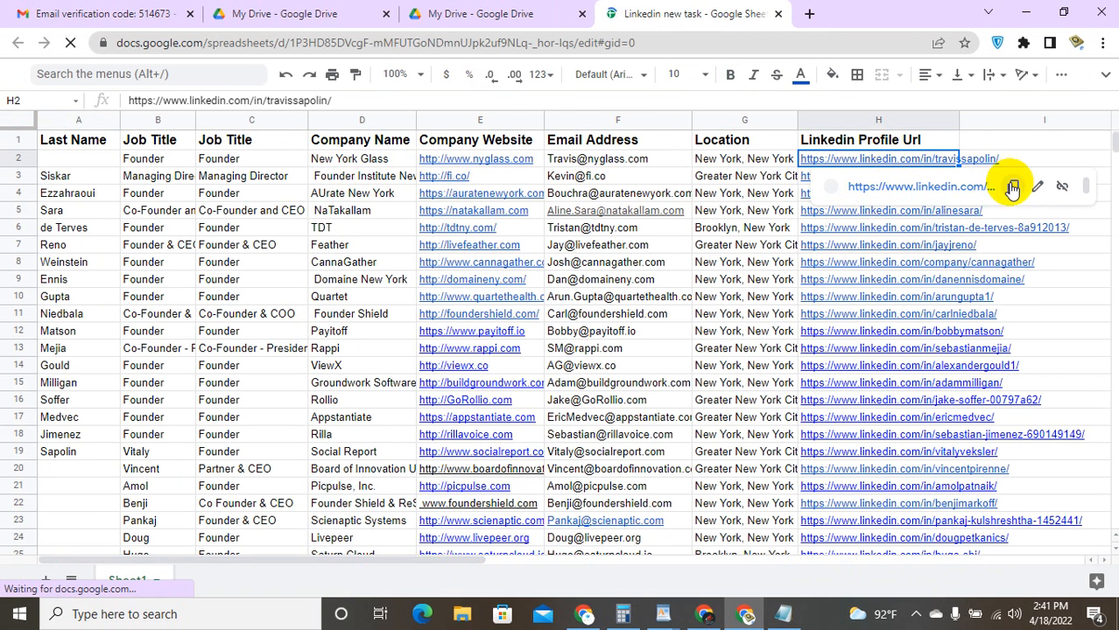
pyautogui.click(1012, 189)
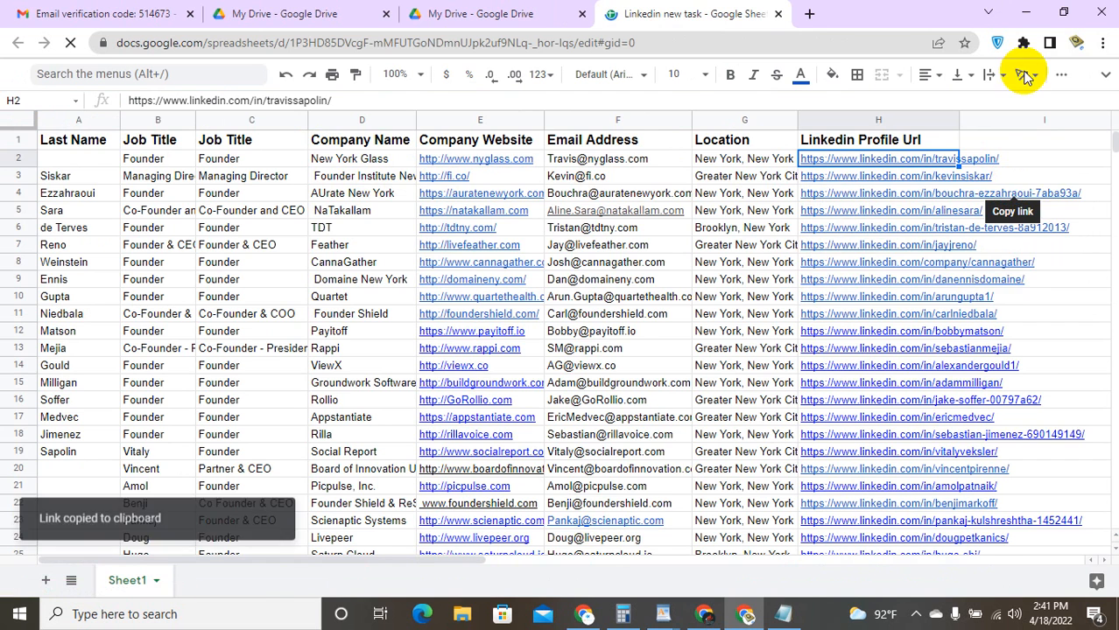
pyautogui.click(1063, 12)
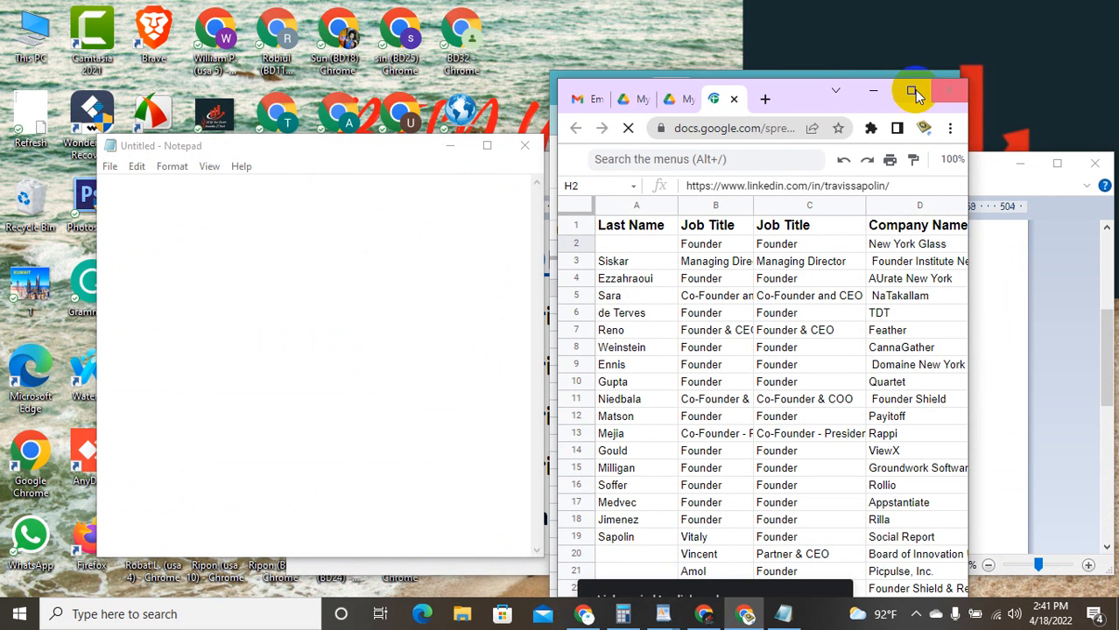
pyautogui.click(873, 90)
pyautogui.click(896, 86)
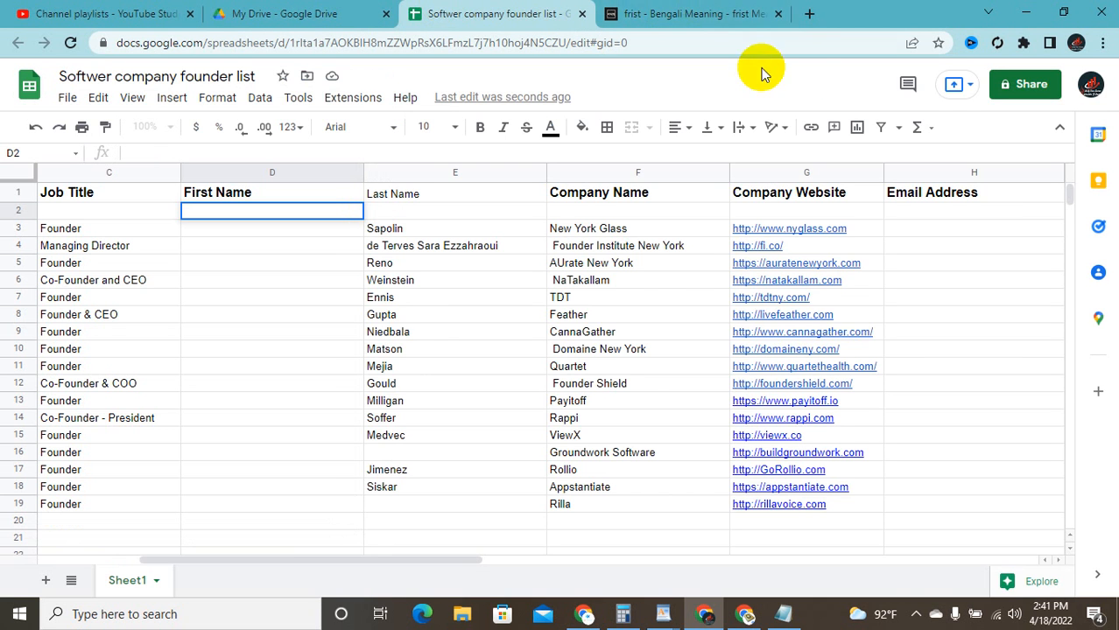
# Step: Open the copied LinkedIn profile link in a new browser tab
pyautogui.click(805, 13)
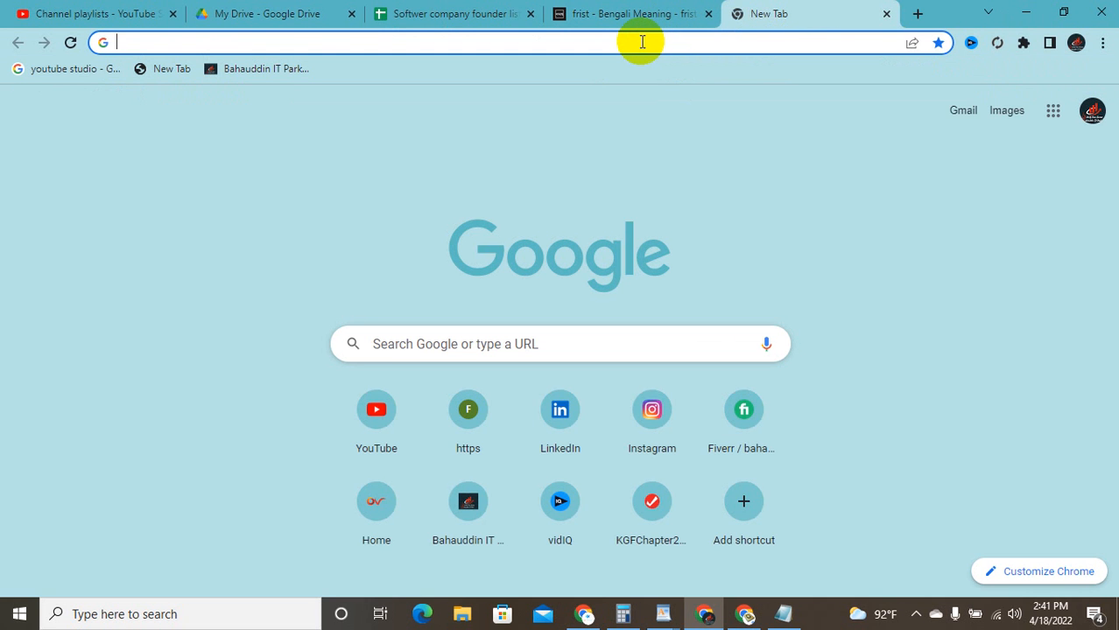
pyautogui.hotkey('ctrl', 'v')
pyautogui.press('Return')
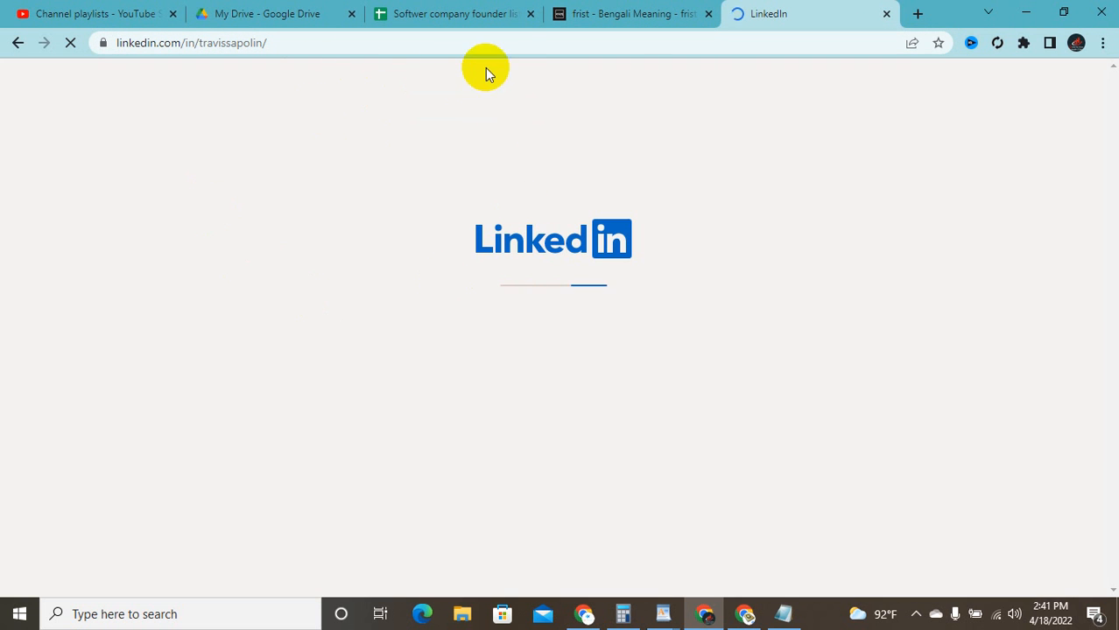
# Step: Check the New York Glass website link and empty email cell H3 in the founder list
pyautogui.click(396, 11)
pyautogui.click(812, 230)
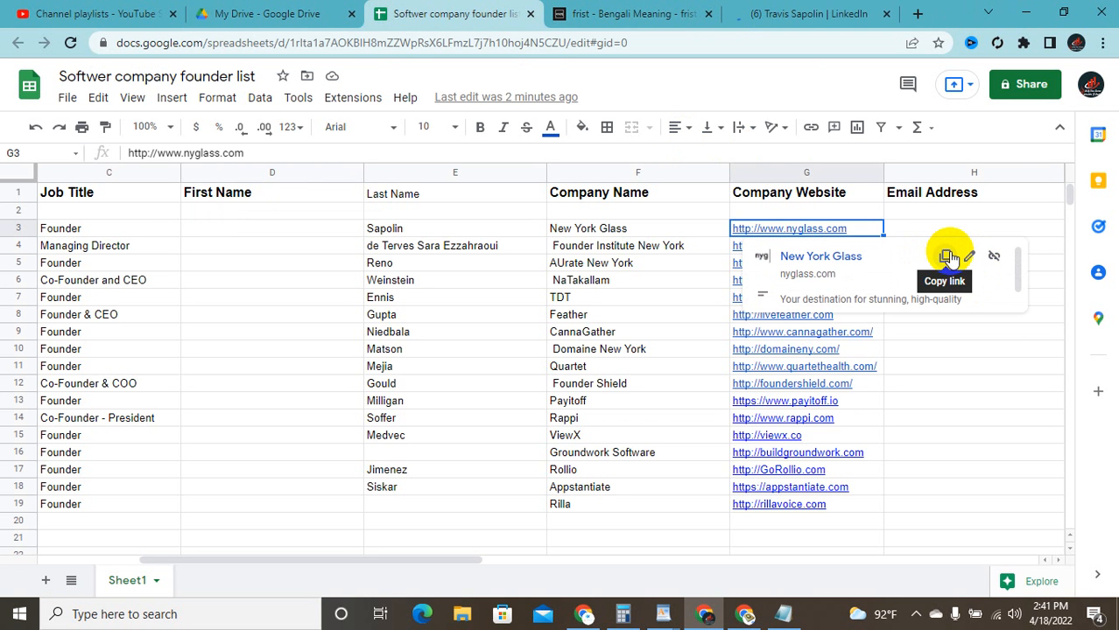
pyautogui.click(938, 225)
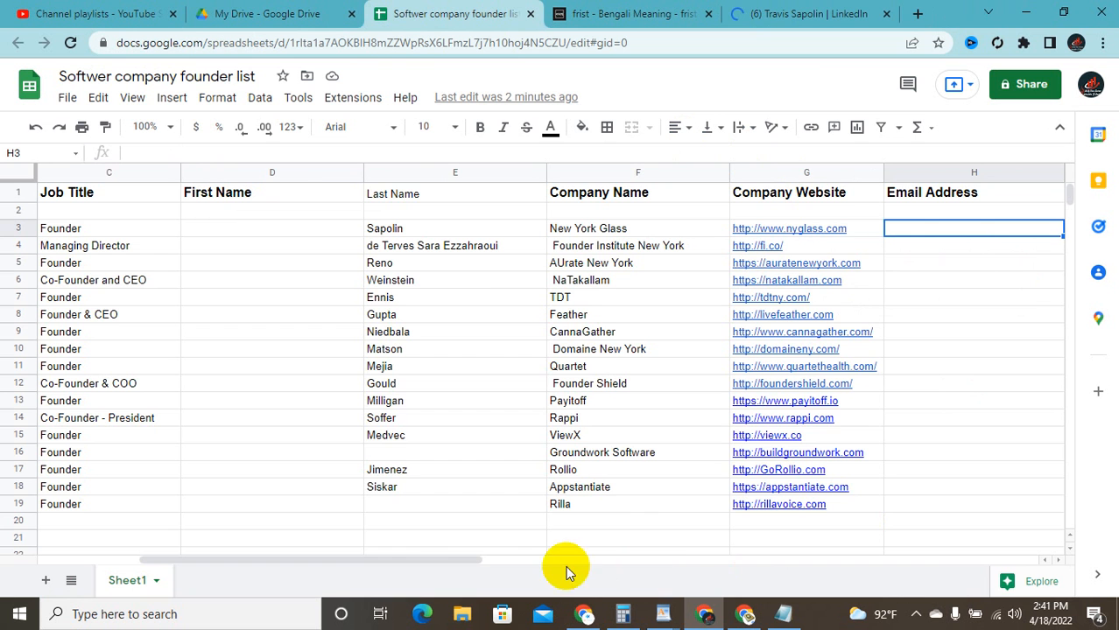
pyautogui.click(368, 548)
pyautogui.moveTo(367, 561); pyautogui.dragTo(635, 565)
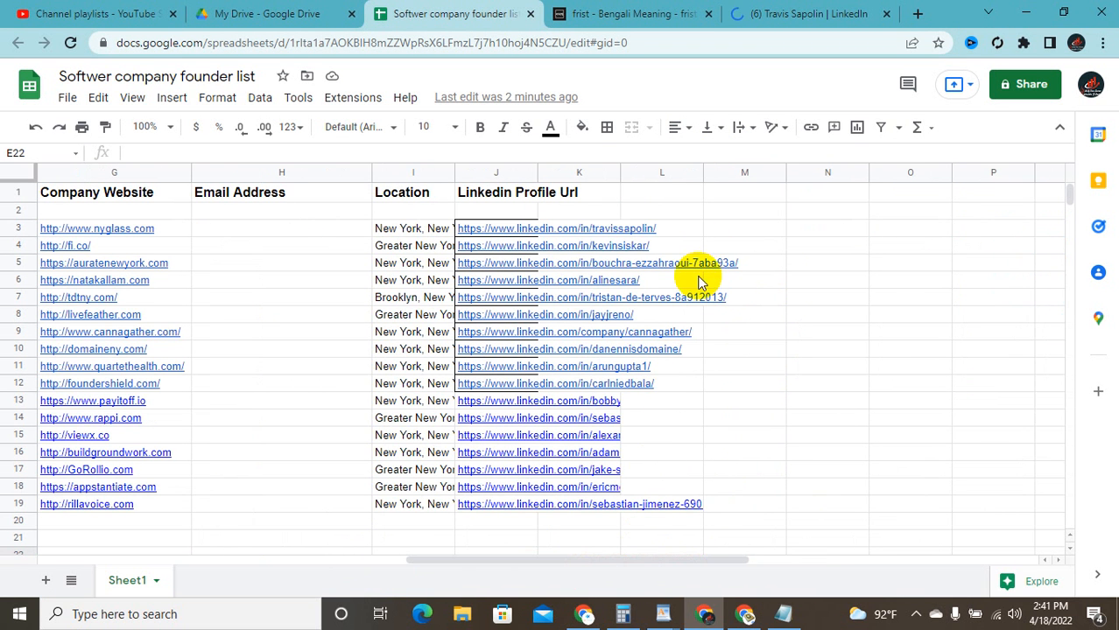
pyautogui.moveTo(625, 230)
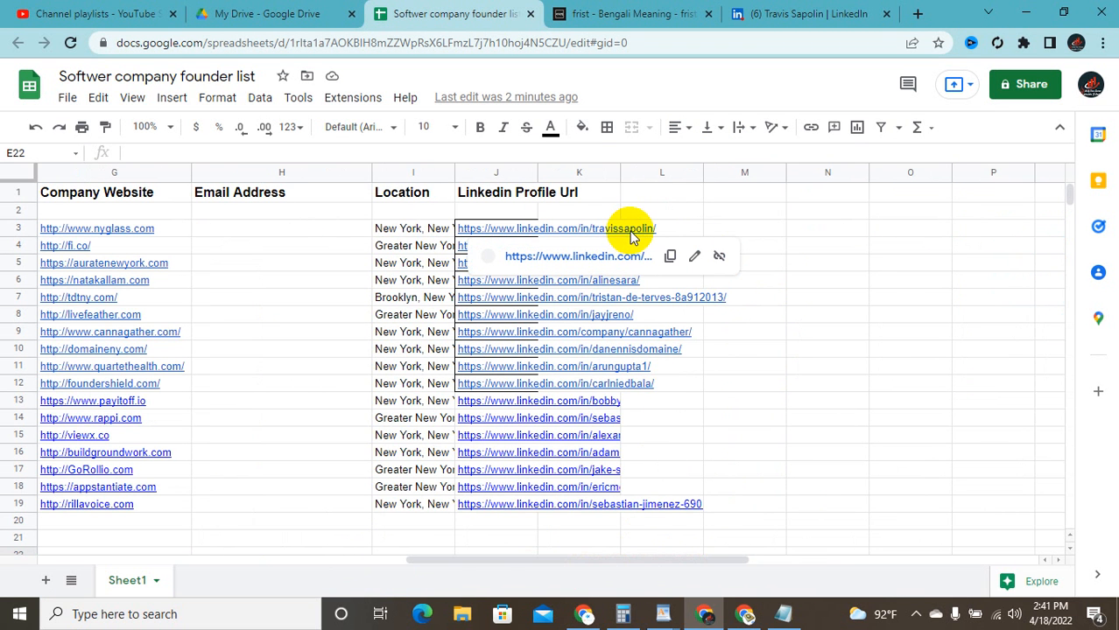
# Step: Highlight the founder's first name on the LinkedIn profile, then return to the spreadsheet
pyautogui.click(791, 8)
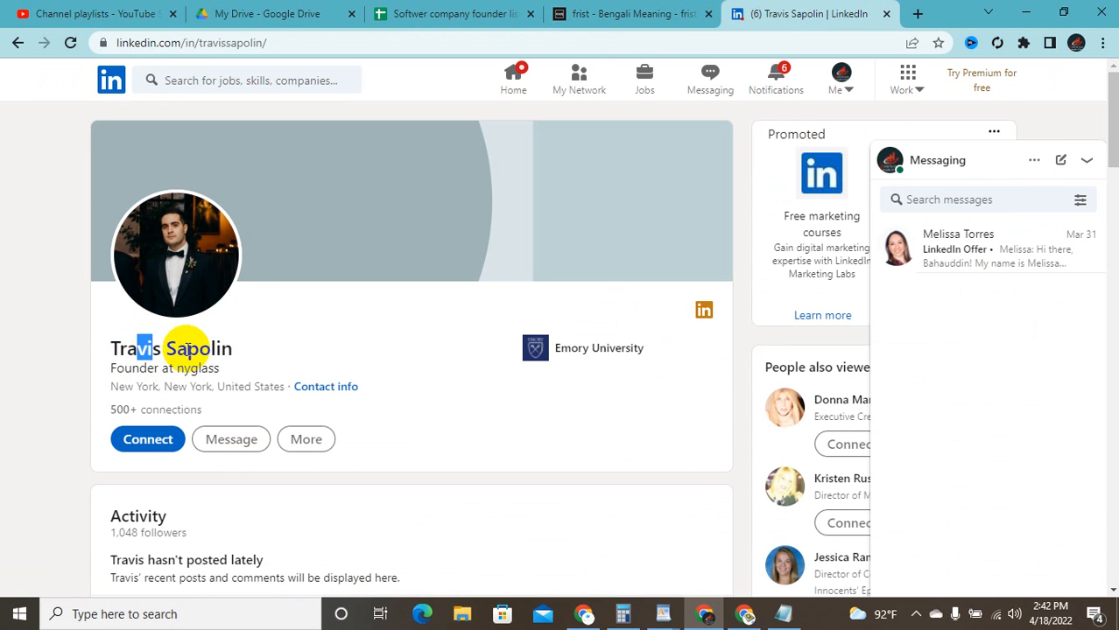
pyautogui.moveTo(154, 352); pyautogui.dragTo(103, 349)
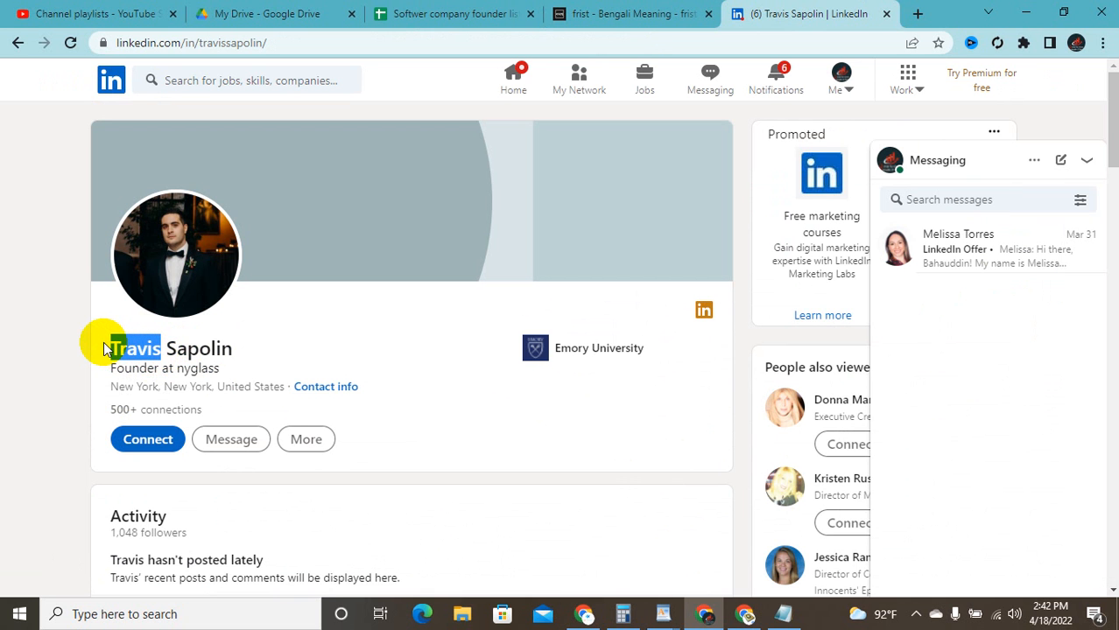
pyautogui.click(505, 11)
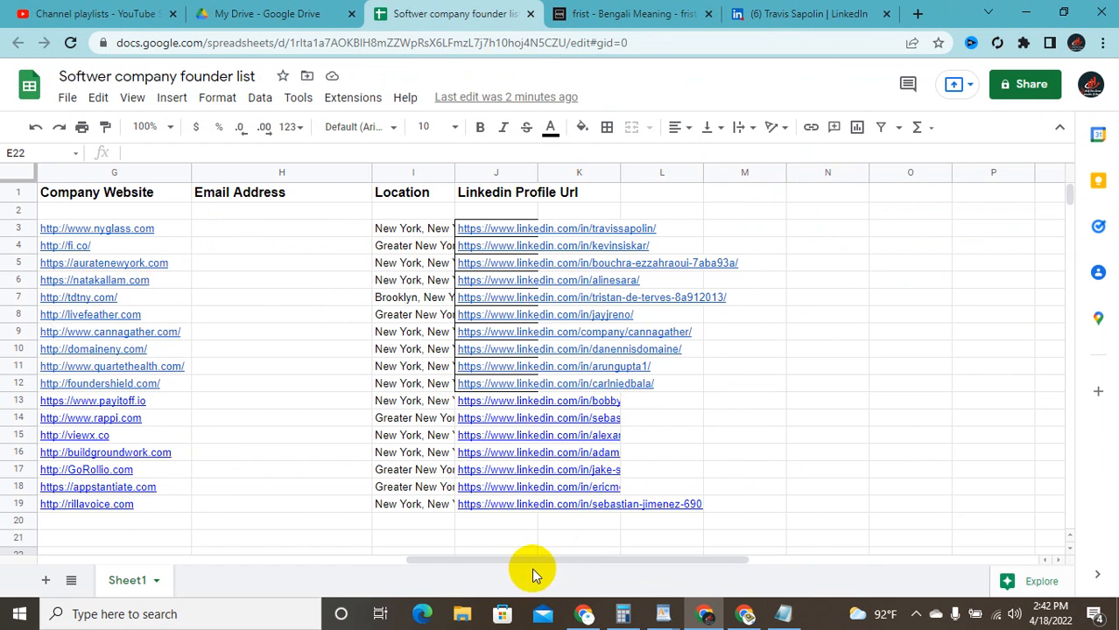
# Step: Select columns D and E and delete them with Delete columns D - E
pyautogui.moveTo(537, 557); pyautogui.dragTo(170, 557)
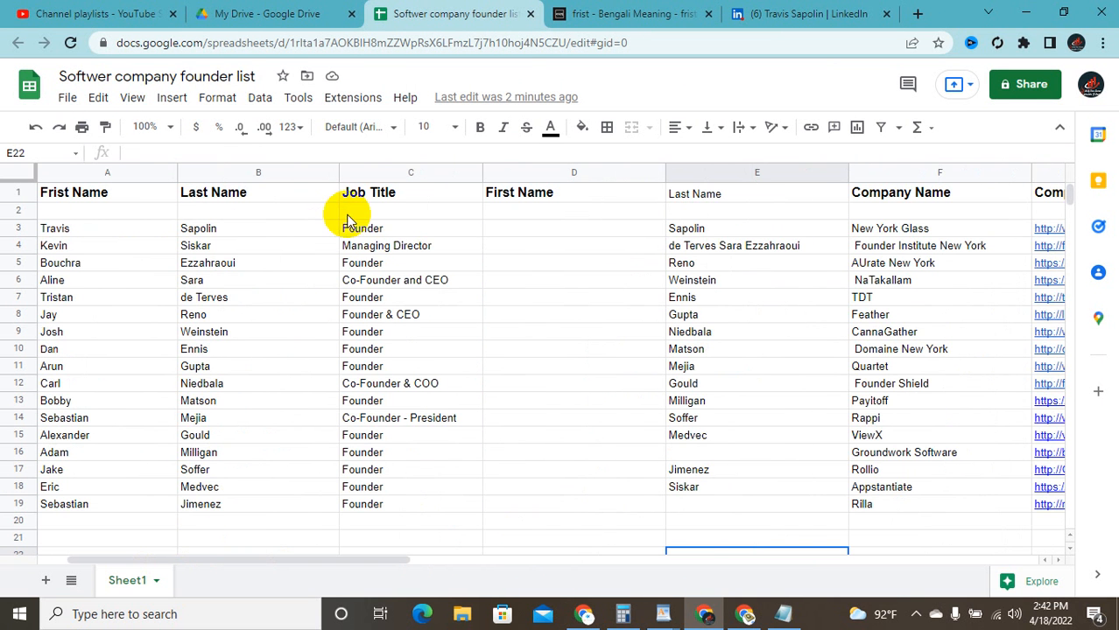
pyautogui.click(507, 226)
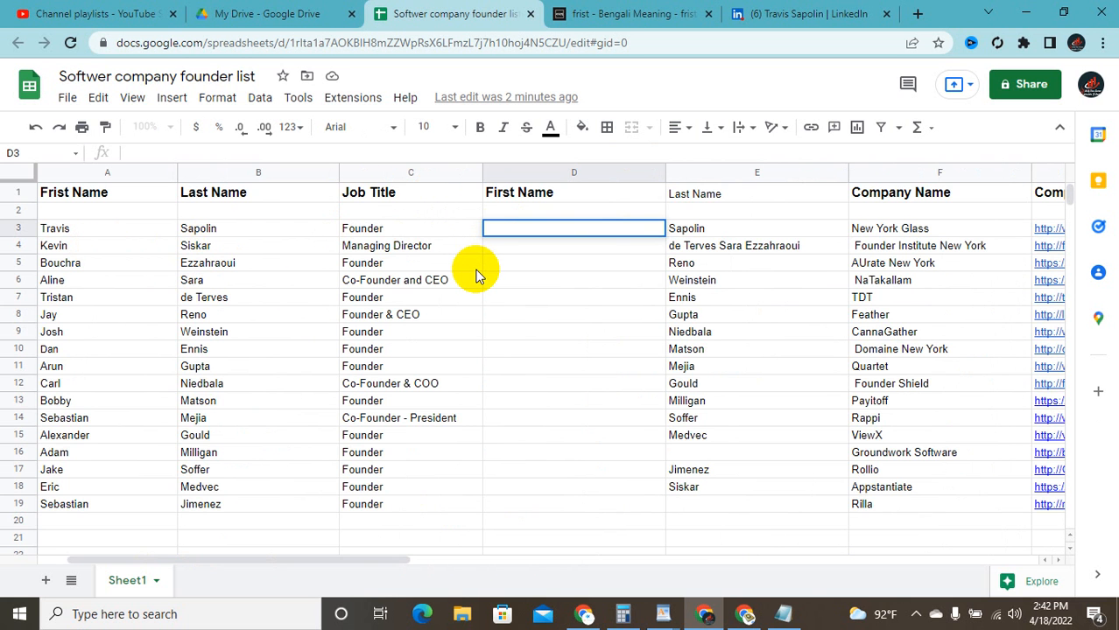
pyautogui.scroll(-2, 474, 270)
pyautogui.scroll(2, 477, 276)
pyautogui.click(516, 173)
pyautogui.moveTo(662, 305)
pyautogui.mouseDown()
pyautogui.moveTo(680, 369)
pyautogui.moveTo(683, 278)
pyautogui.mouseUp()
pyautogui.rightClick(683, 278)
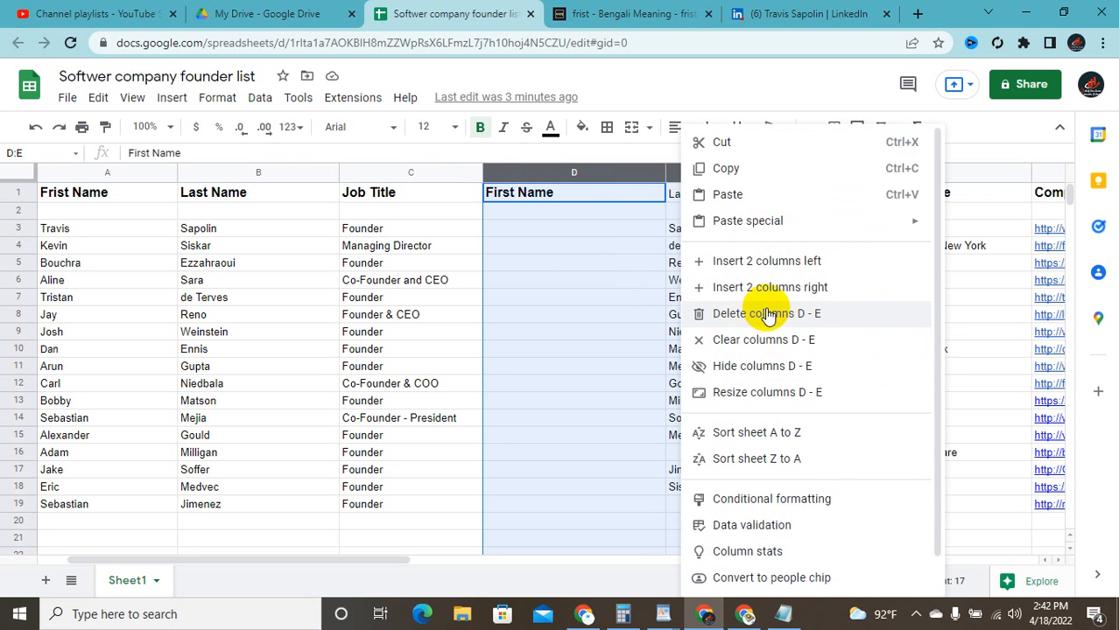
pyautogui.click(806, 315)
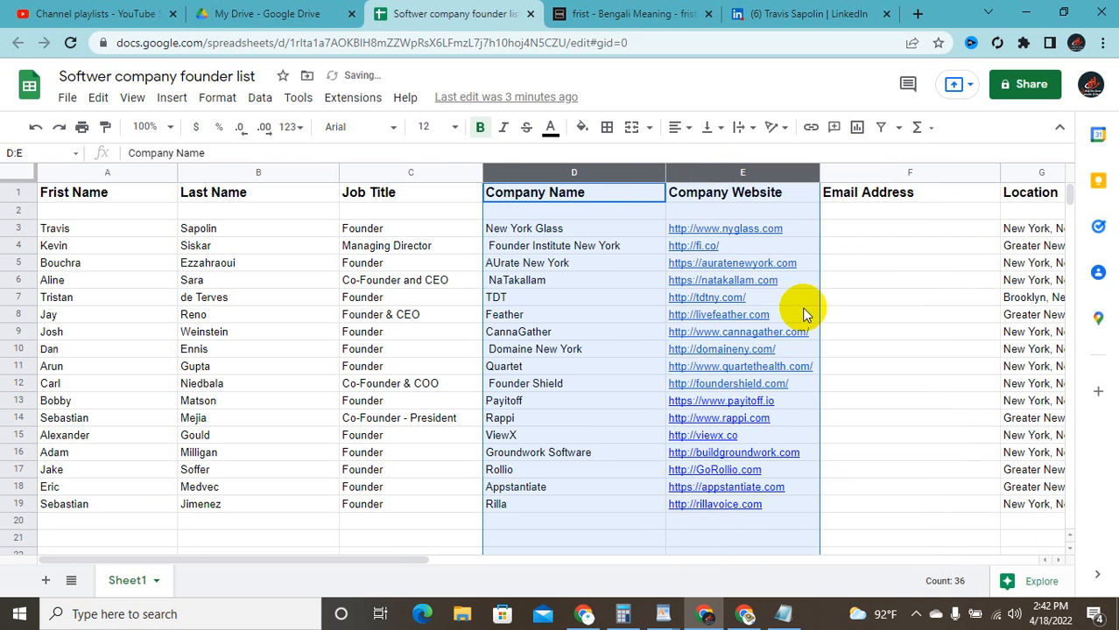
pyautogui.click(422, 166)
pyautogui.click(291, 230)
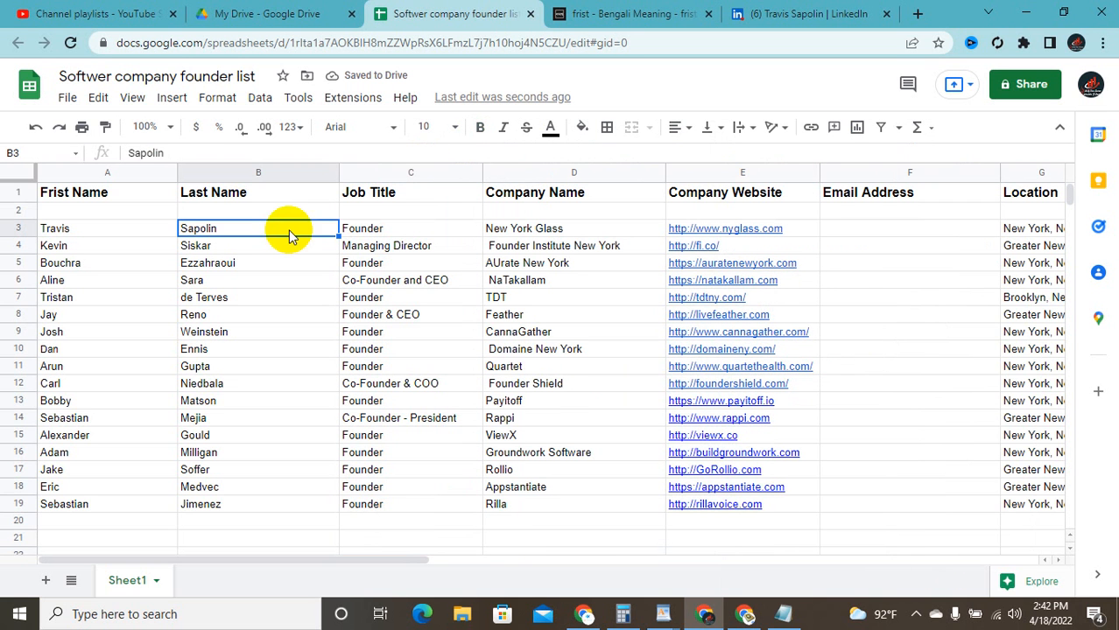
# Step: Copy the first founder's first name from A3 and paste it into Notepad
pyautogui.click(96, 224)
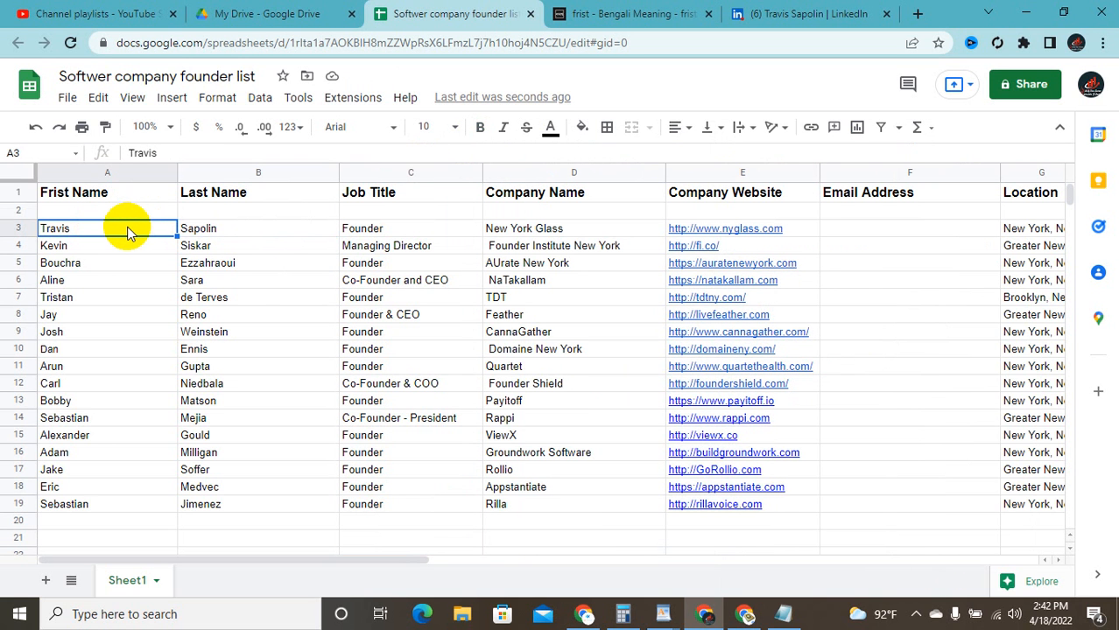
pyautogui.doubleClick(127, 228)
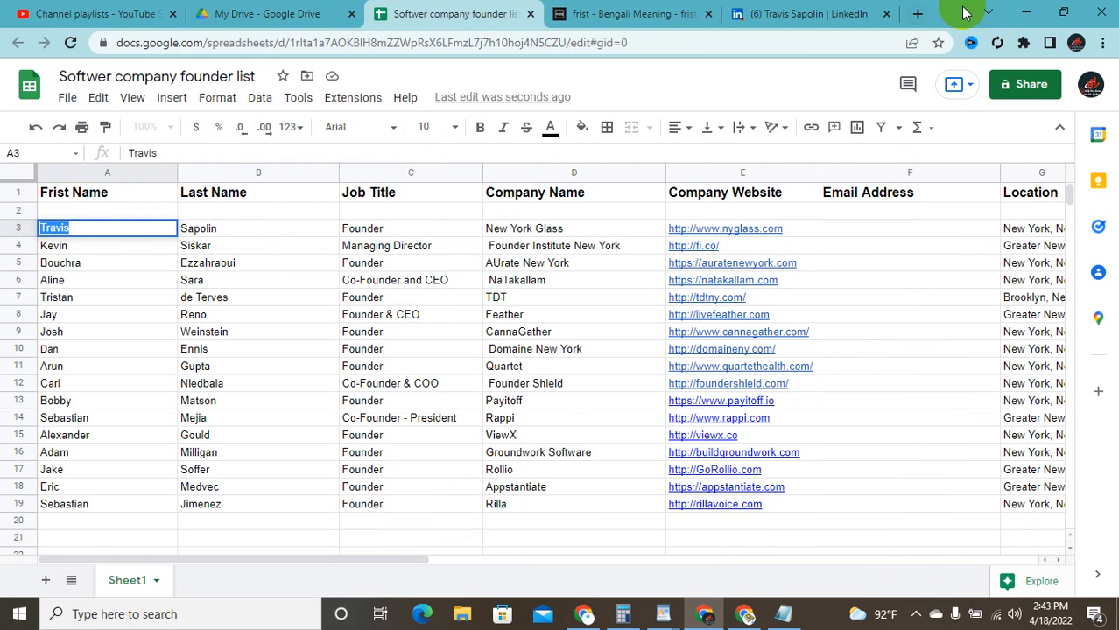
pyautogui.click(1064, 13)
pyautogui.click(282, 172)
pyautogui.click(277, 193)
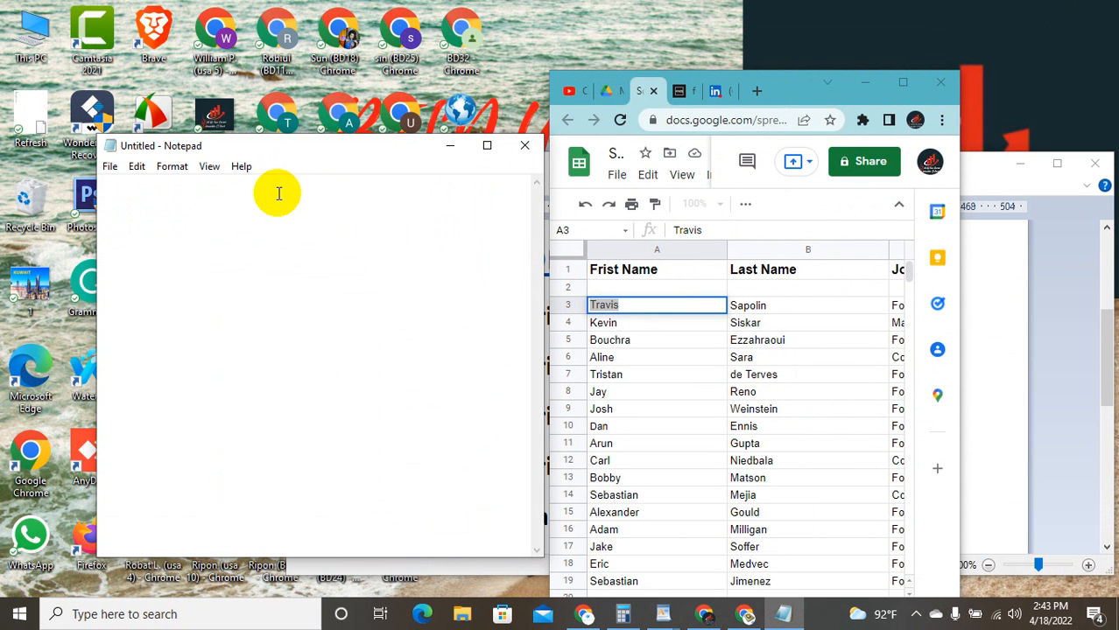
pyautogui.hotkey('ctrl', 'v')
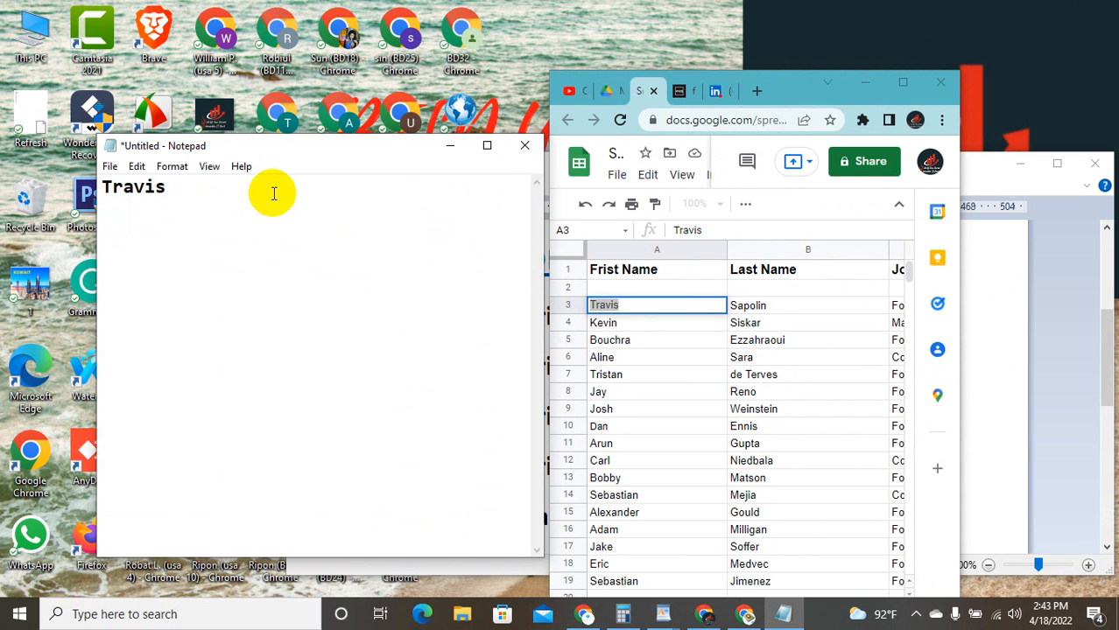
# Step: Paste the last name from B3 after the first name, separated by a period
pyautogui.click(772, 318)
pyautogui.doubleClick(776, 303)
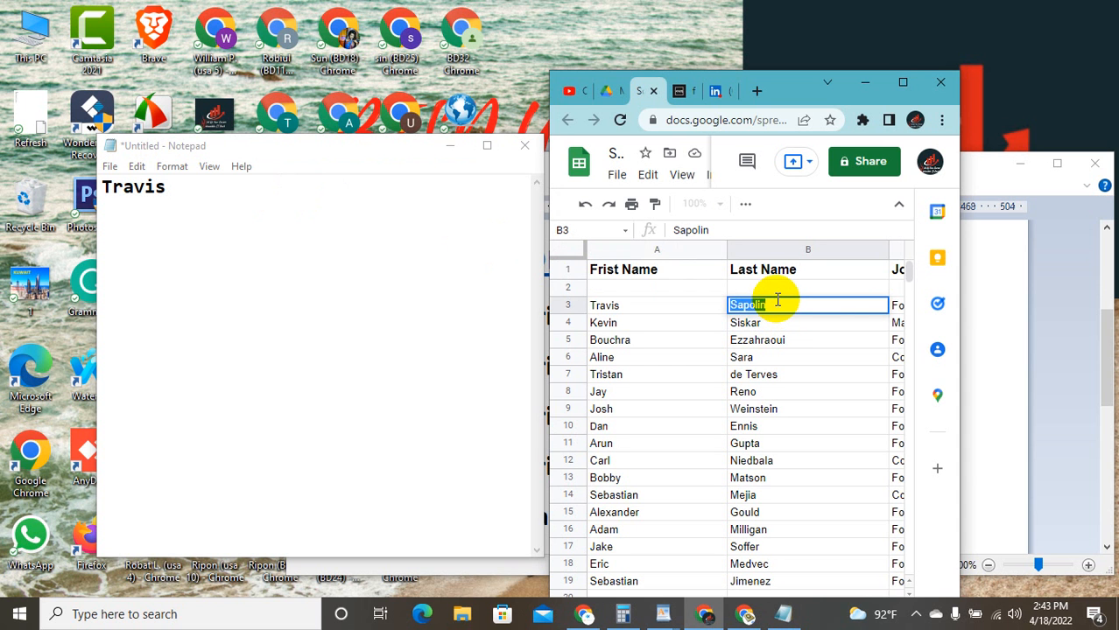
pyautogui.click(347, 199)
pyautogui.hotkey('ctrl', 'v')
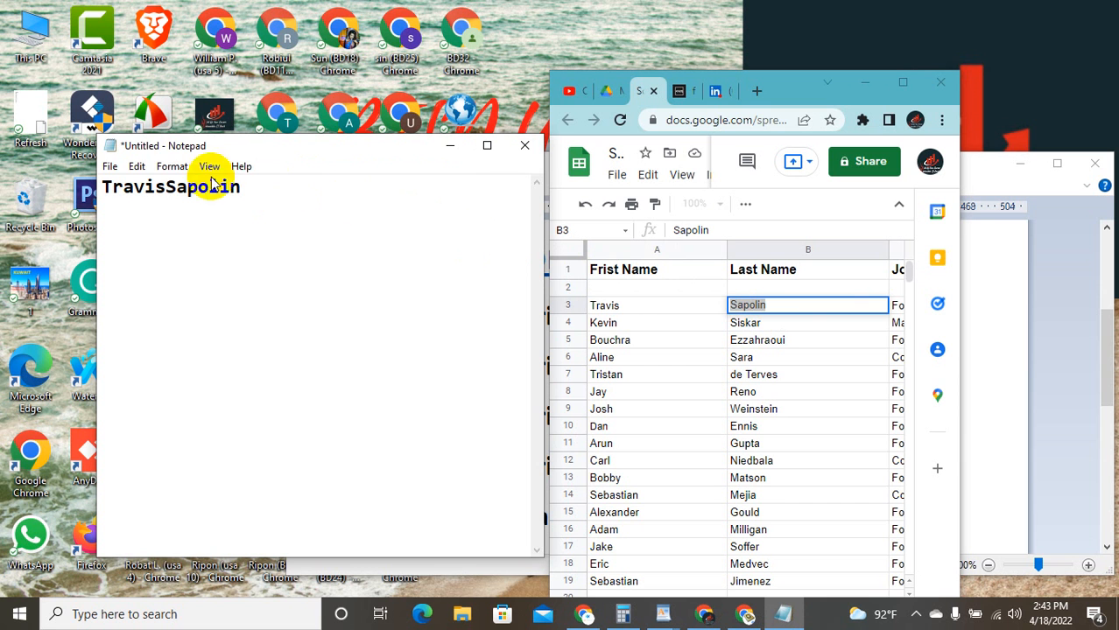
pyautogui.click(166, 186)
pyautogui.write(',')
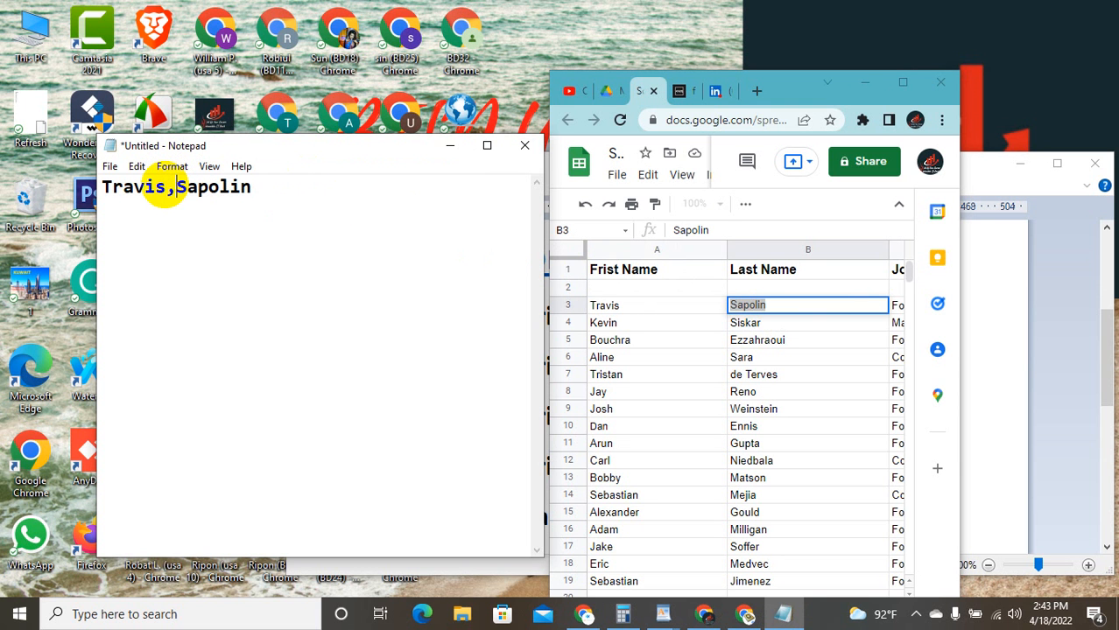
pyautogui.press('BackSpace')
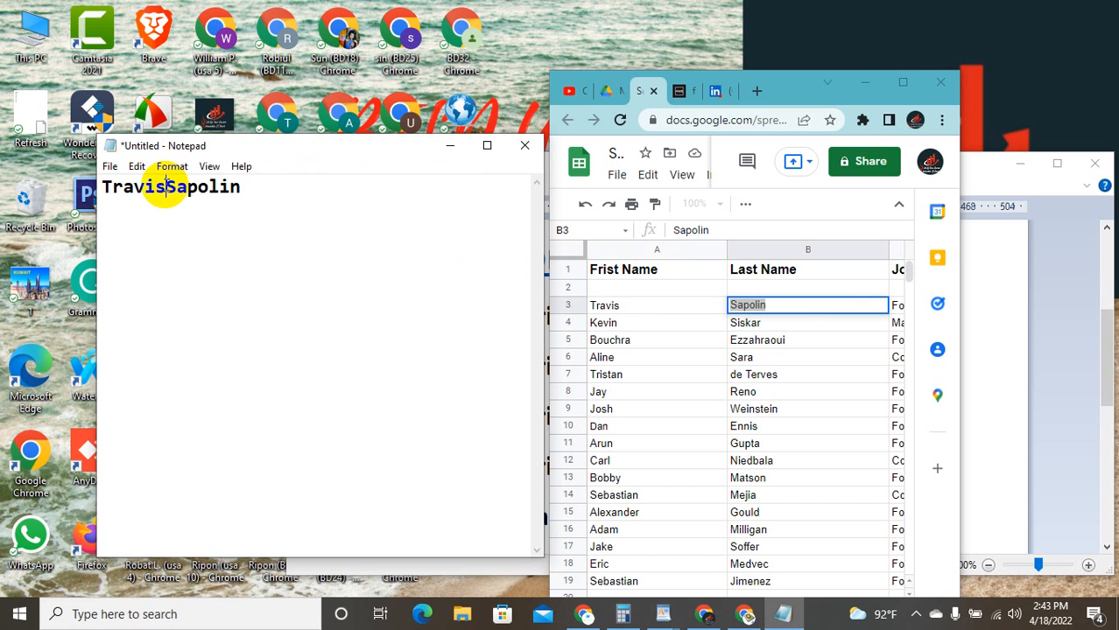
pyautogui.write('.')
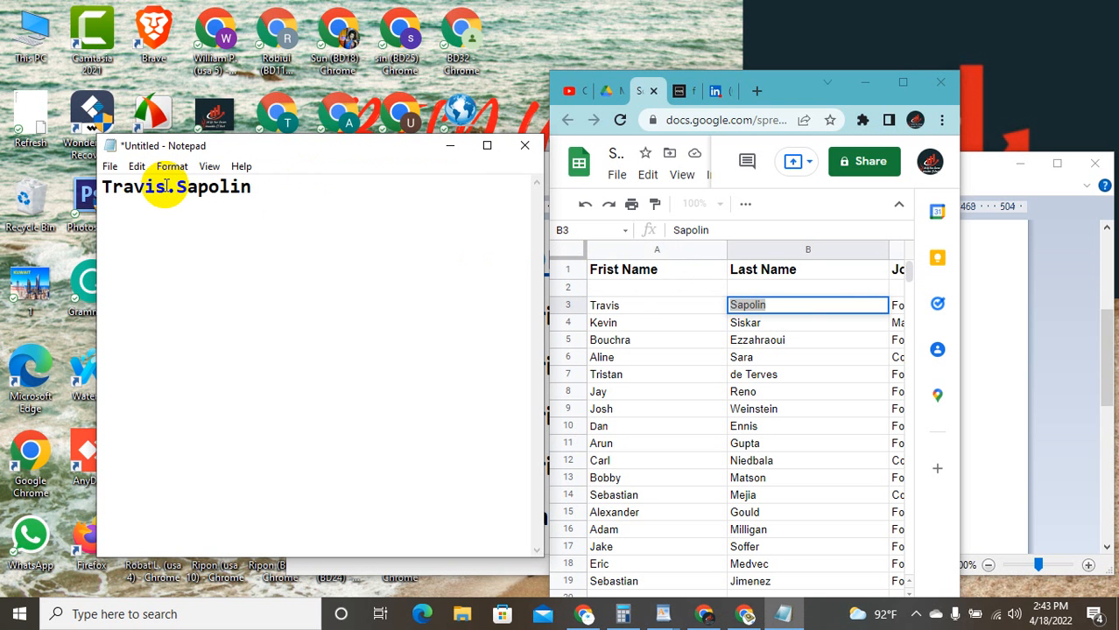
pyautogui.click(275, 202)
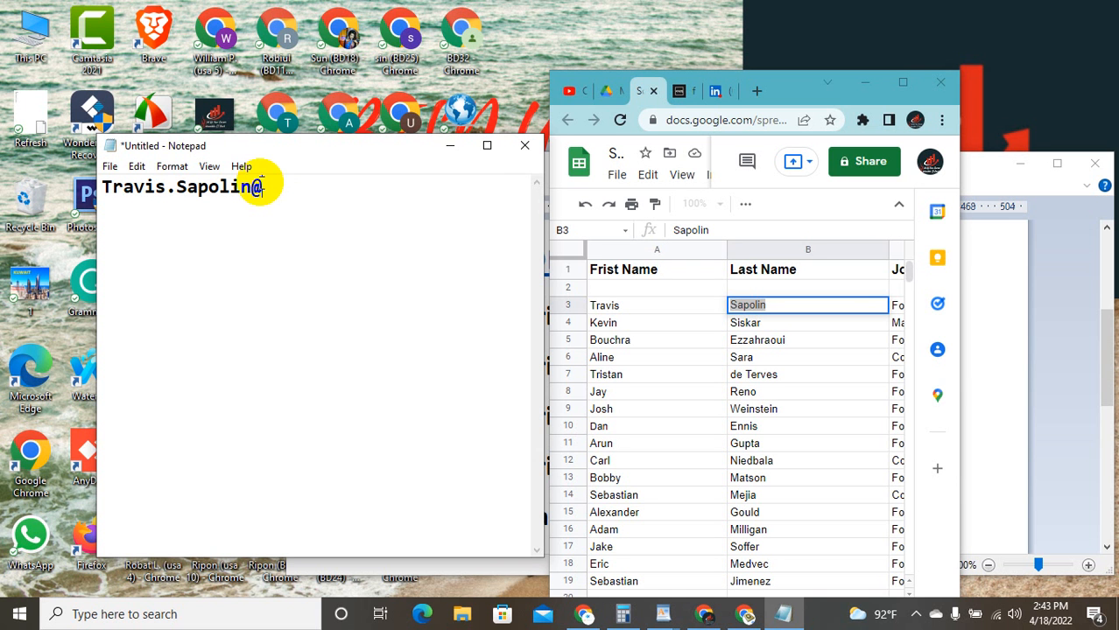
pyautogui.click(903, 84)
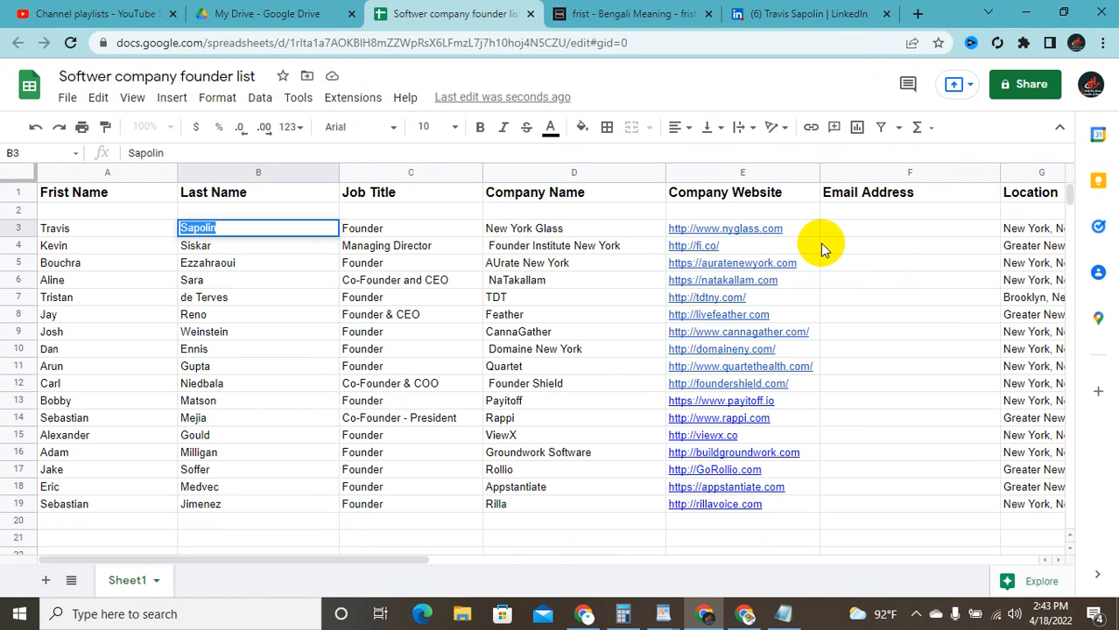
# Step: Paste the New York Glass website after the @ and trim it to the nyglass.com domain
pyautogui.click(751, 230)
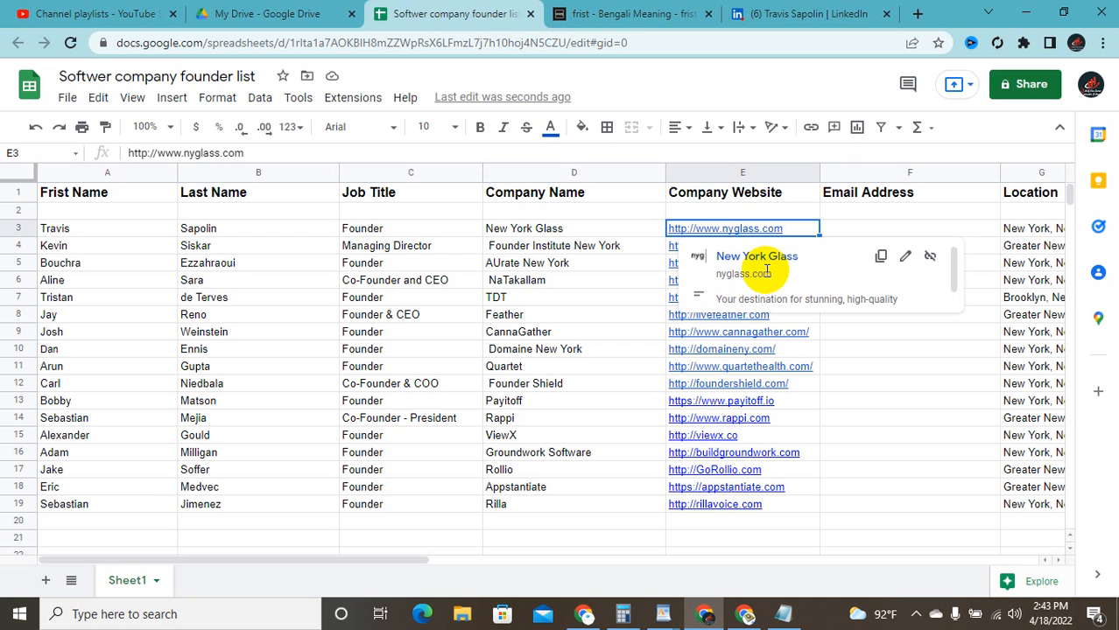
pyautogui.click(880, 260)
pyautogui.click(1064, 10)
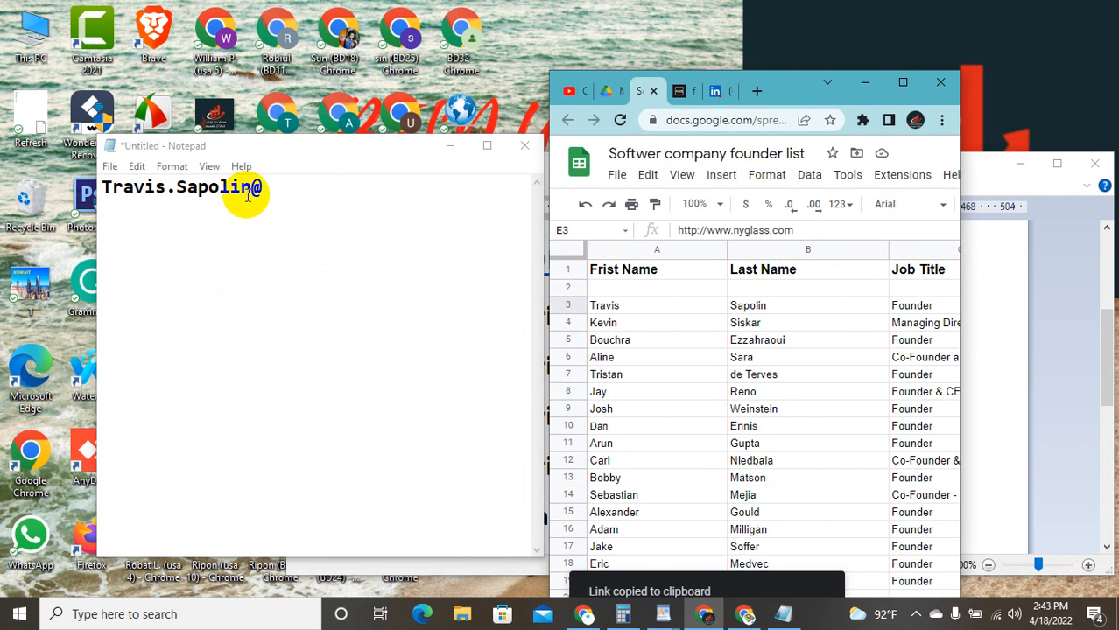
pyautogui.click(301, 201)
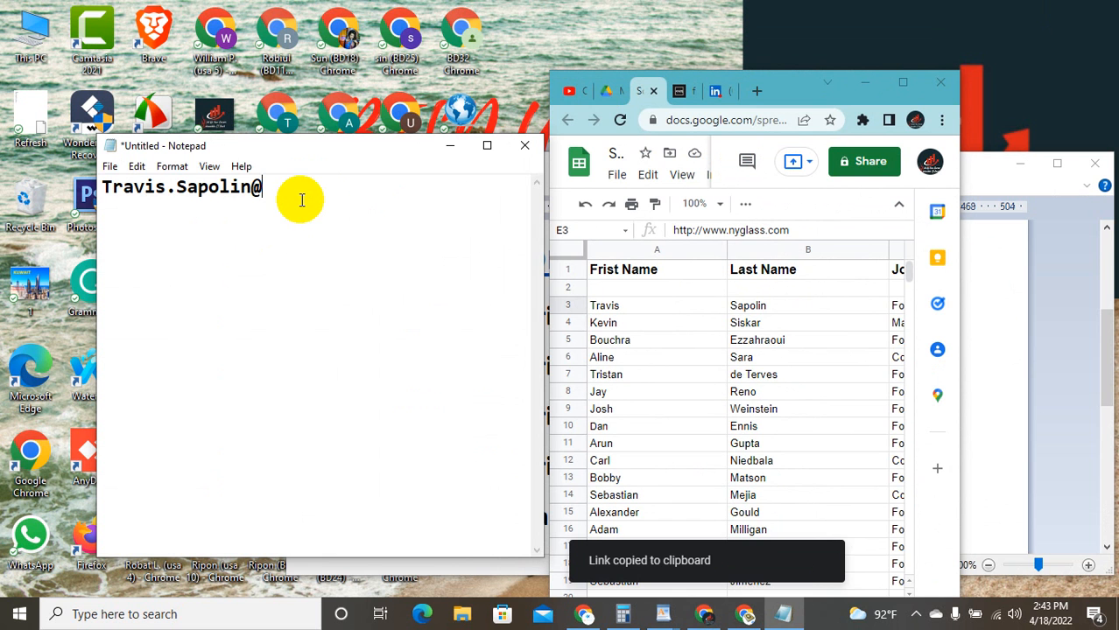
pyautogui.hotkey('ctrl', 'v')
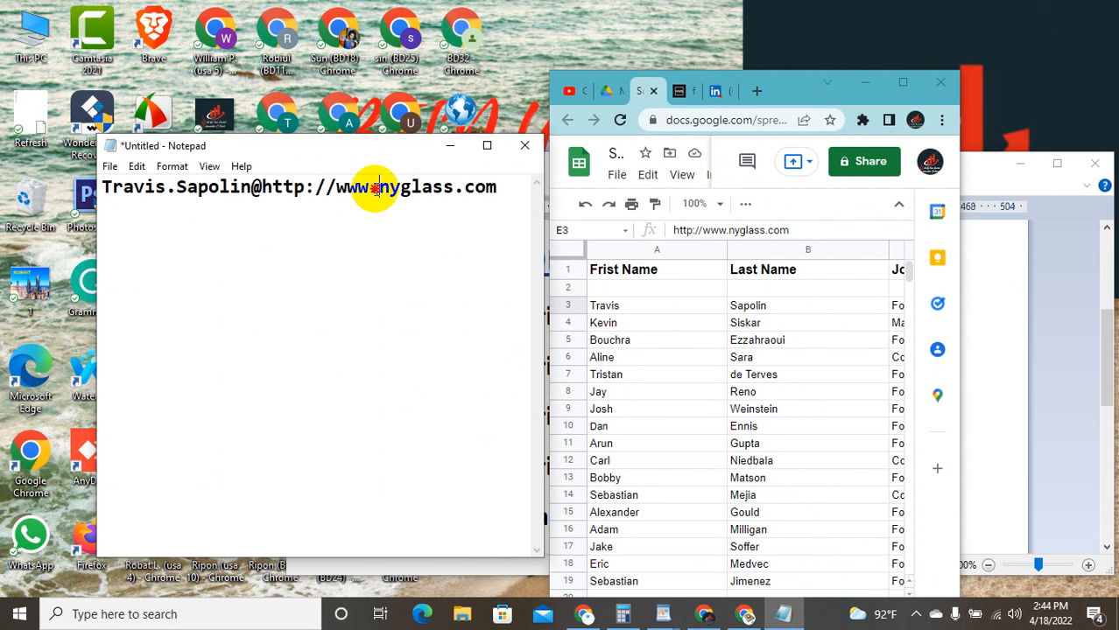
pyautogui.moveTo(379, 189); pyautogui.dragTo(262, 184)
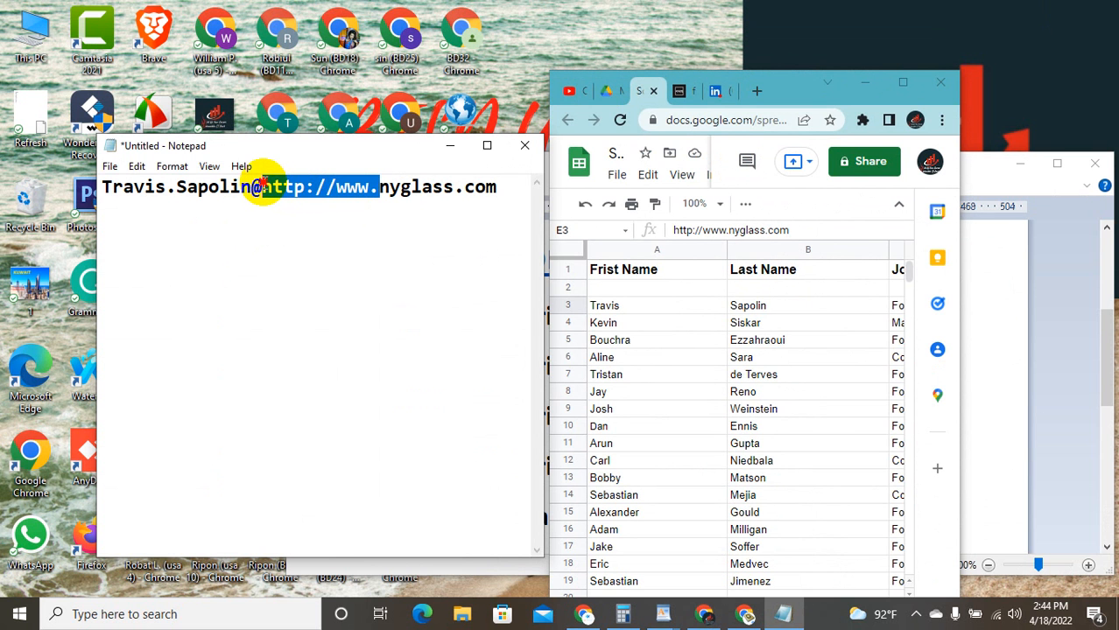
pyautogui.press('BackSpace')
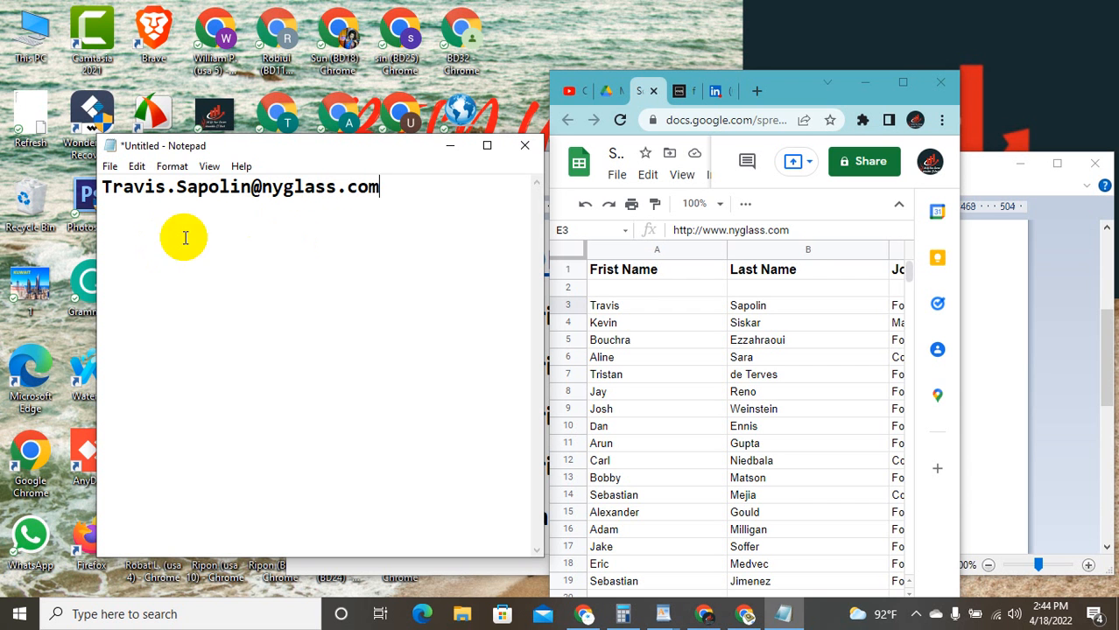
# Step: Copy the completed address and paste it repeatedly, one per line, until there are ten copies
pyautogui.click(111, 200)
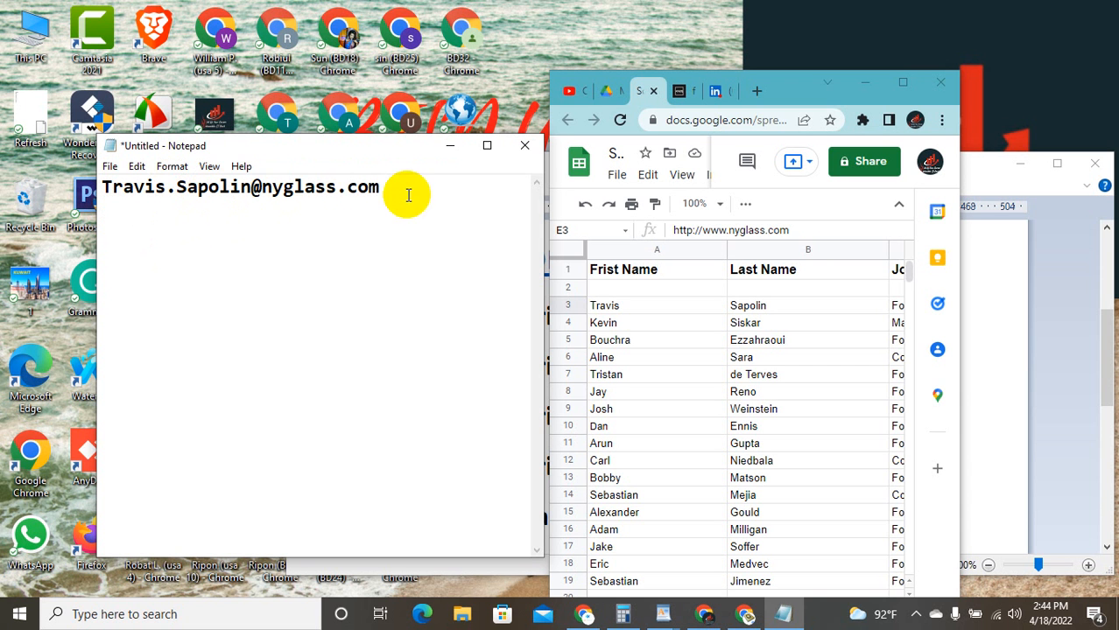
pyautogui.moveTo(407, 193); pyautogui.dragTo(103, 198)
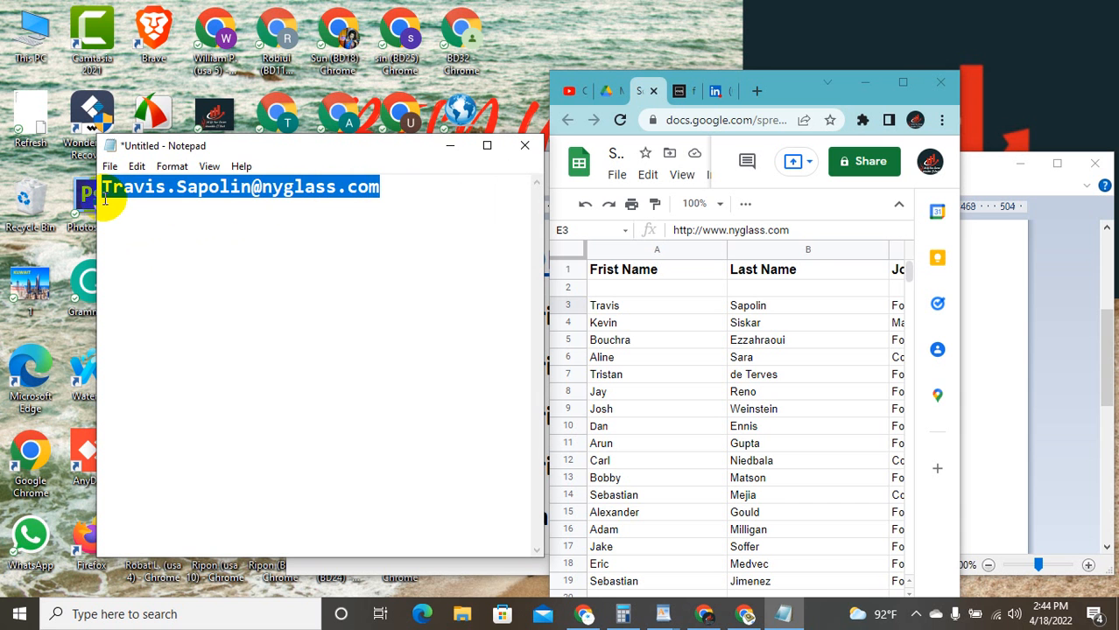
pyautogui.click(107, 207)
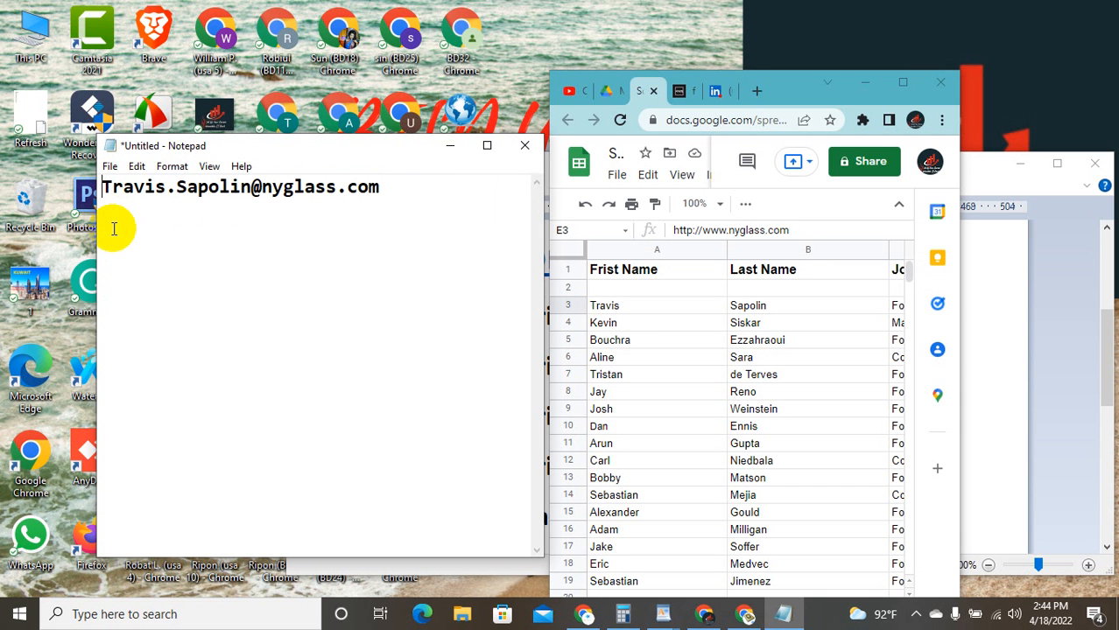
pyautogui.click(390, 198)
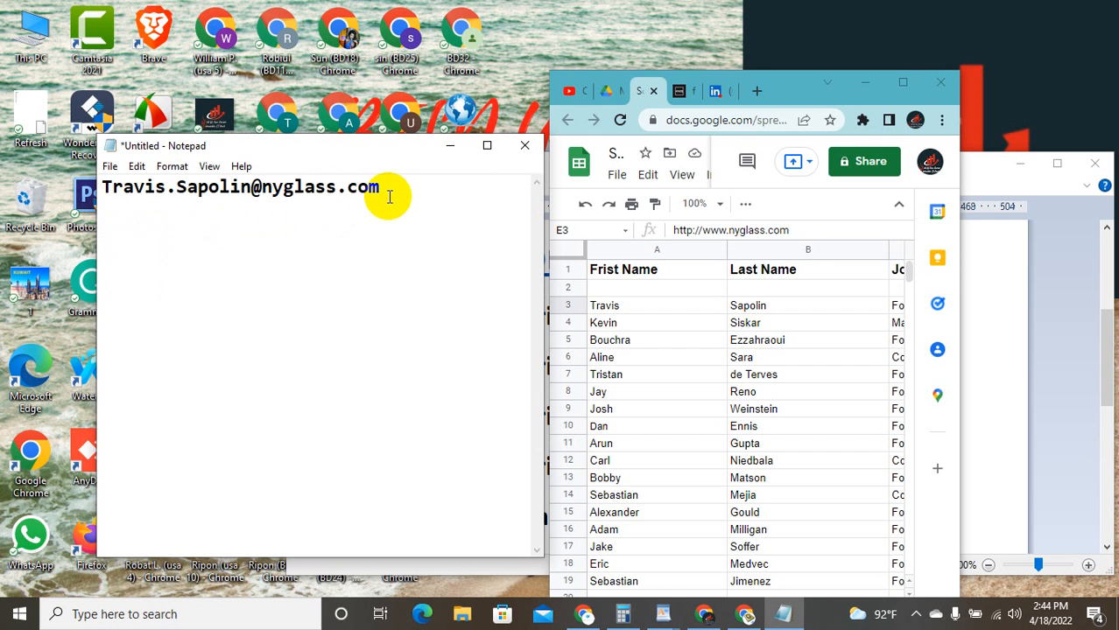
pyautogui.hotkey('ctrl', 'v')
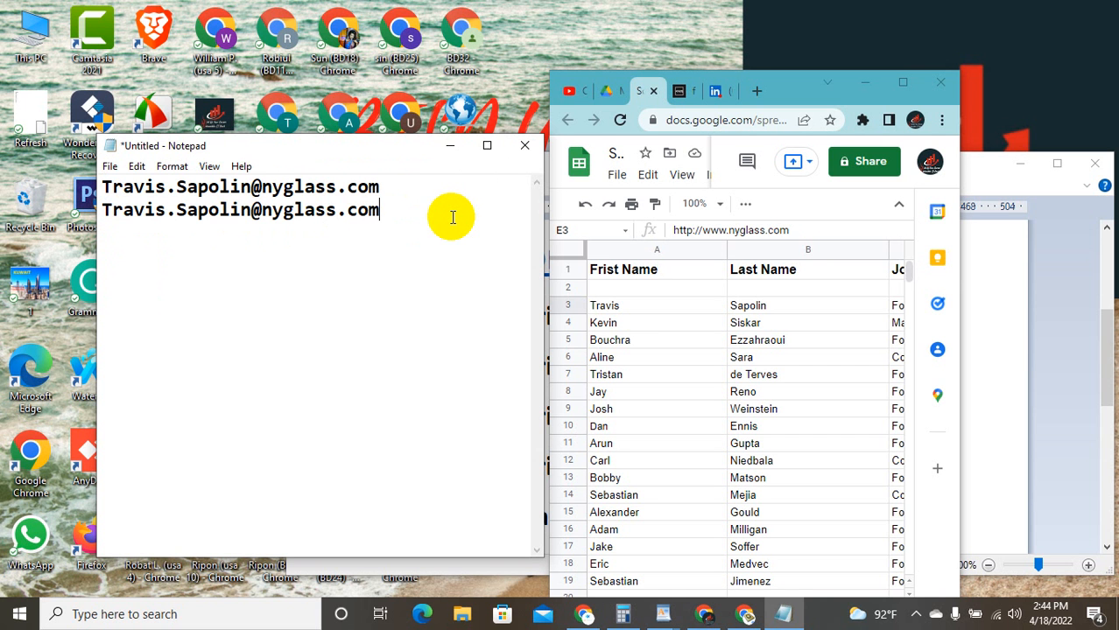
pyautogui.hotkey('ctrl', 'v')
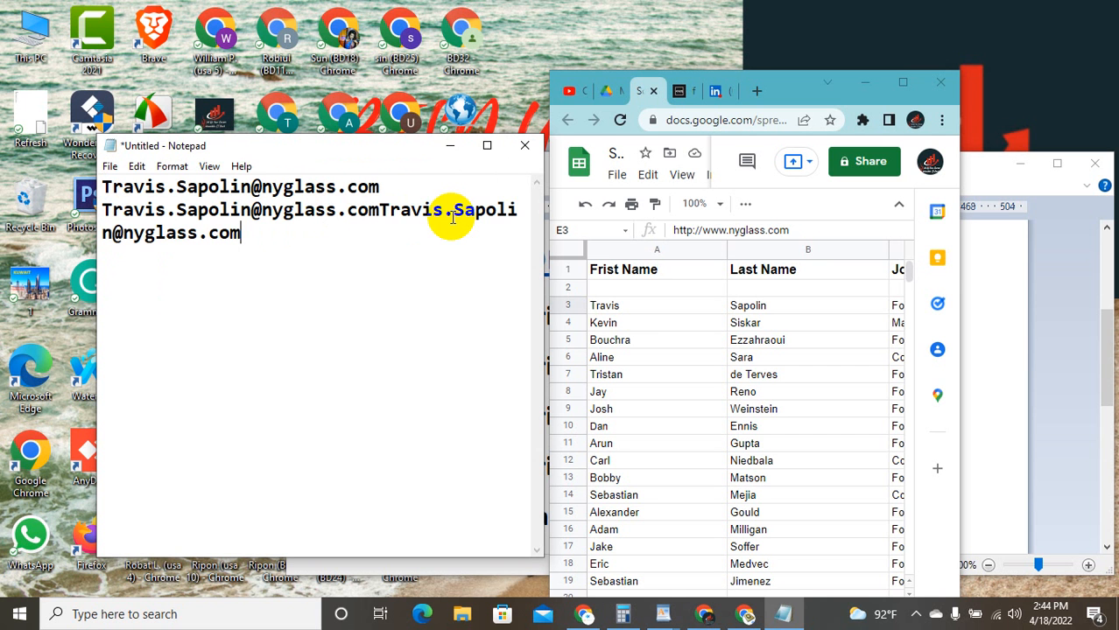
pyautogui.click(381, 210)
pyautogui.press('Return')
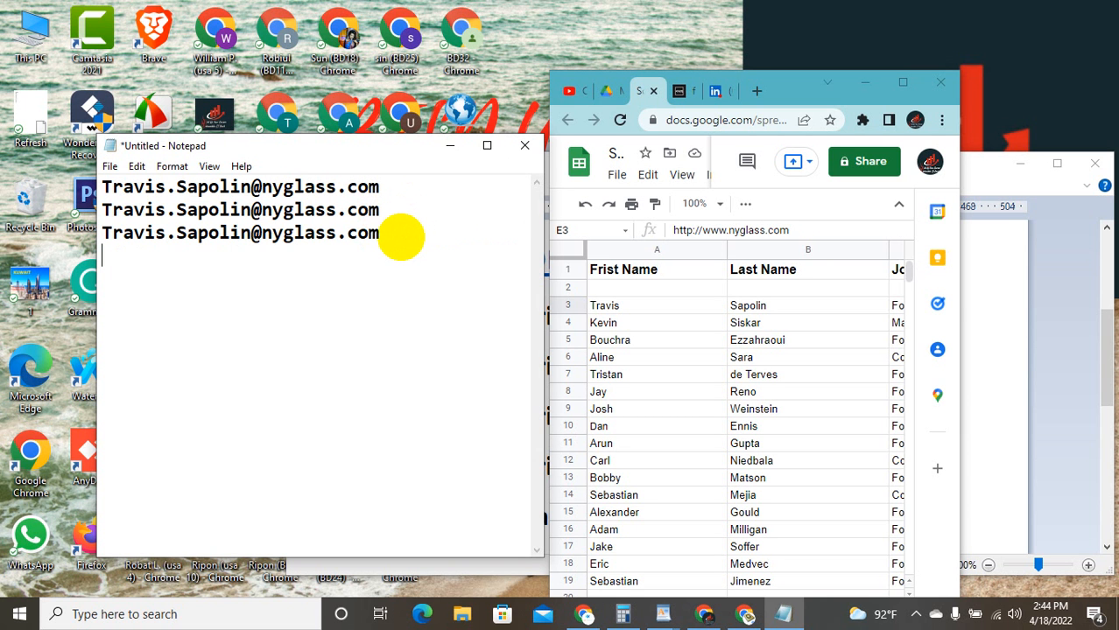
pyautogui.hotkey('ctrl', 'v')
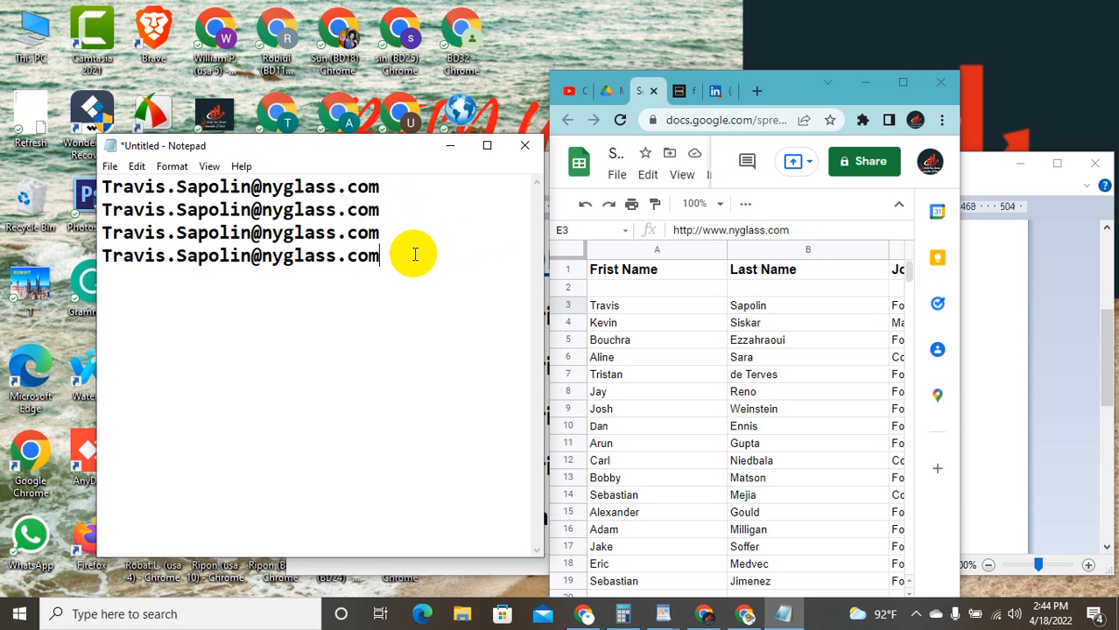
pyautogui.press('Return')
pyautogui.hotkey('ctrl', 'v')
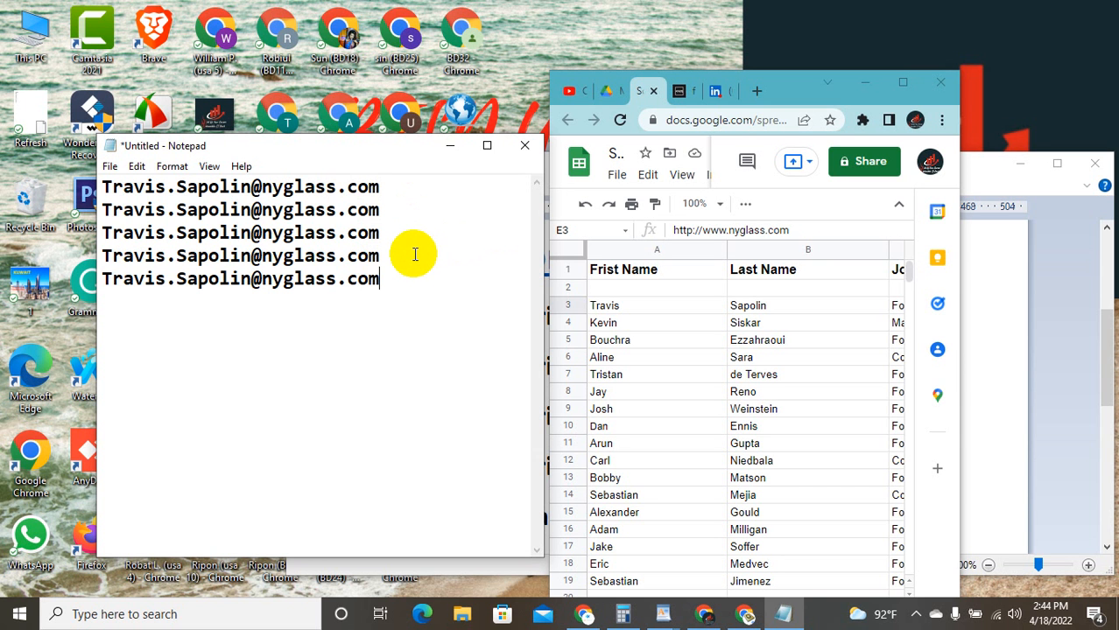
pyautogui.press('Return')
pyautogui.hotkey('ctrl', 'v')
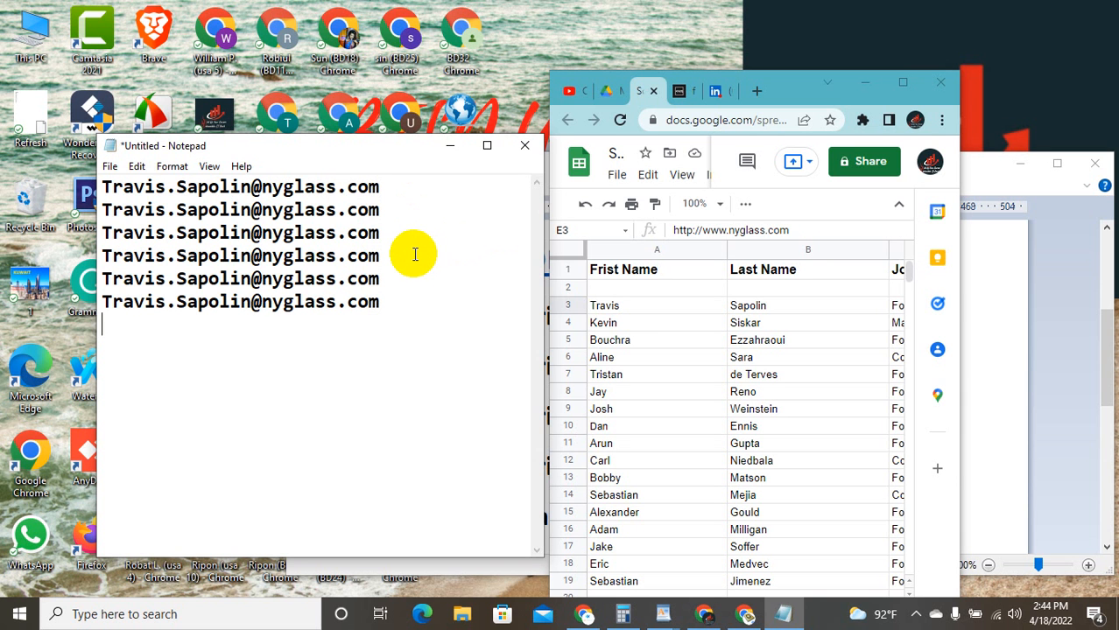
pyautogui.hotkey('ctrl', 'v')
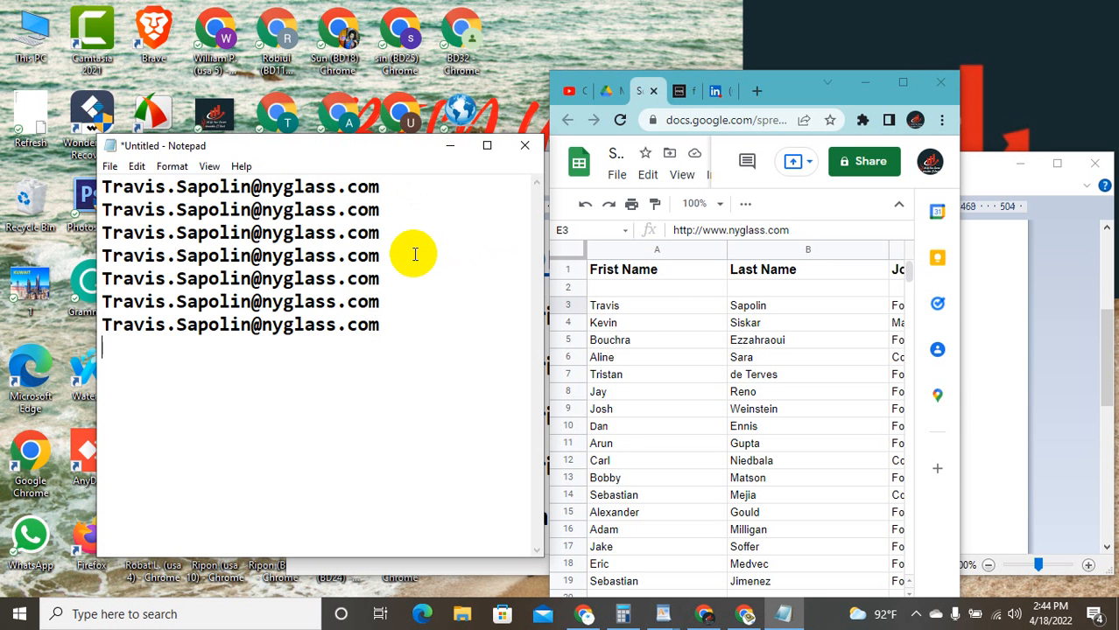
pyautogui.hotkey('ctrl', 'v')
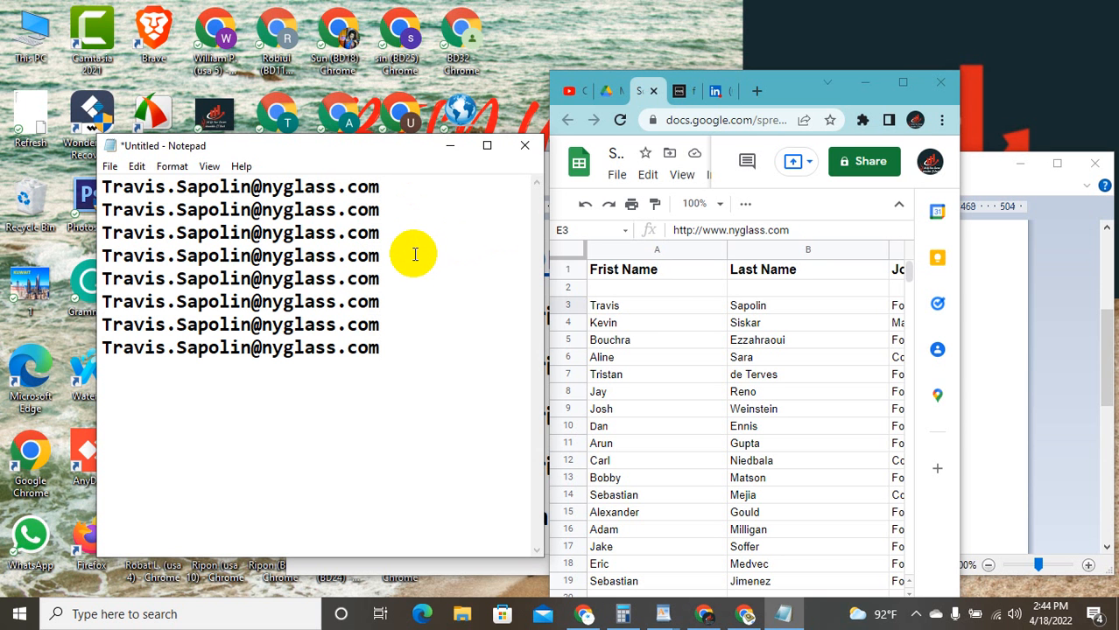
pyautogui.press('Return')
pyautogui.hotkey('ctrl', 'v')
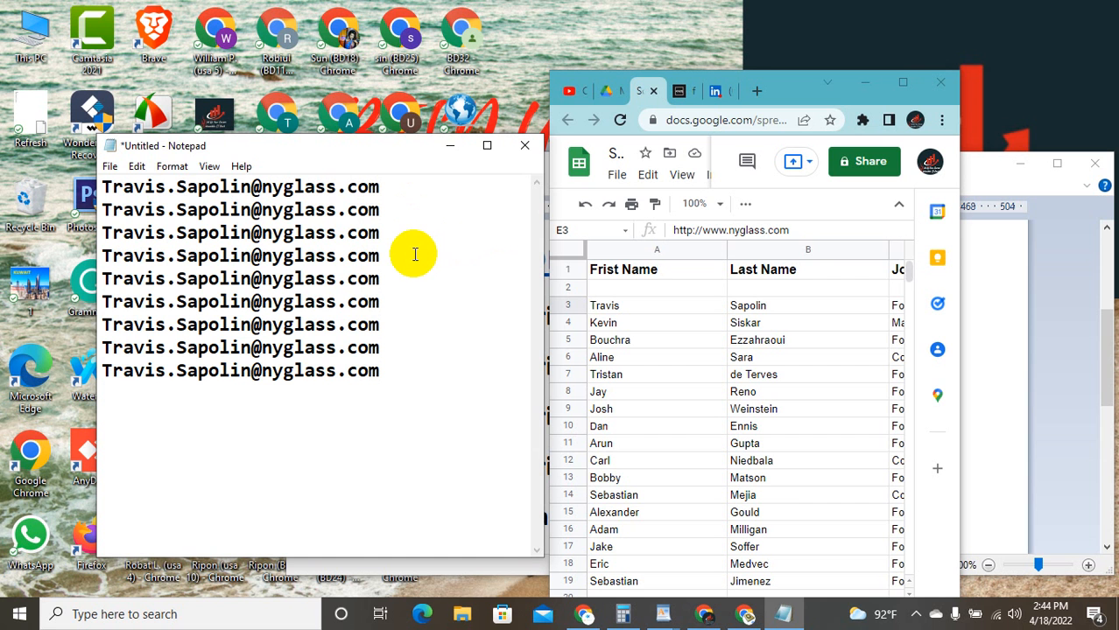
pyautogui.hotkey('ctrl', 'v')
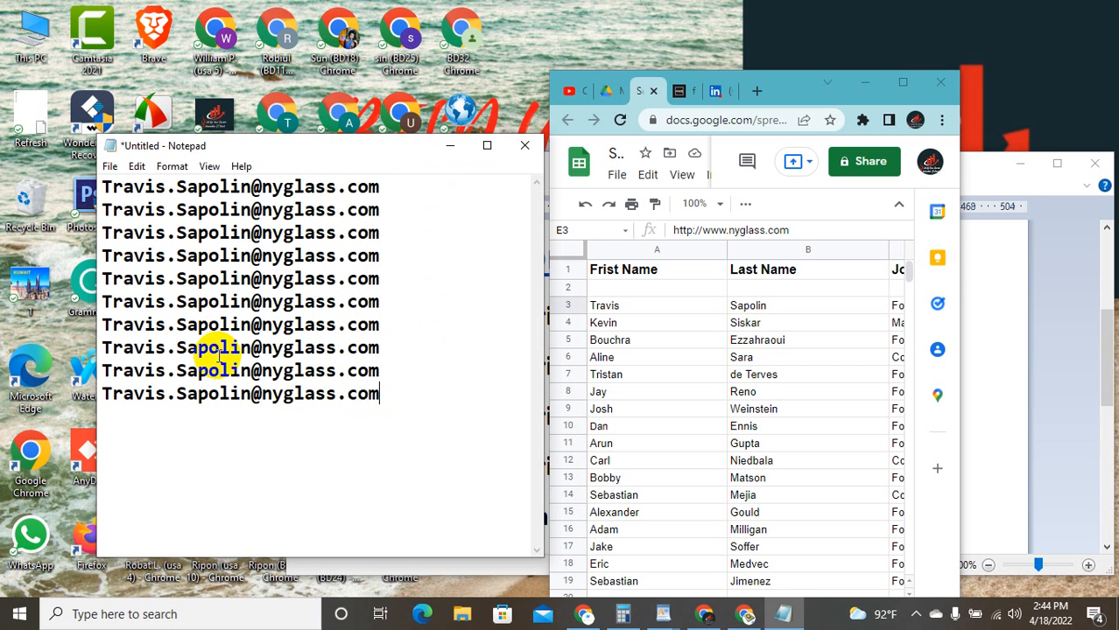
# Step: Check the reference patterns and remove the dot from the second address (FirstLast)
pyautogui.click(1002, 185)
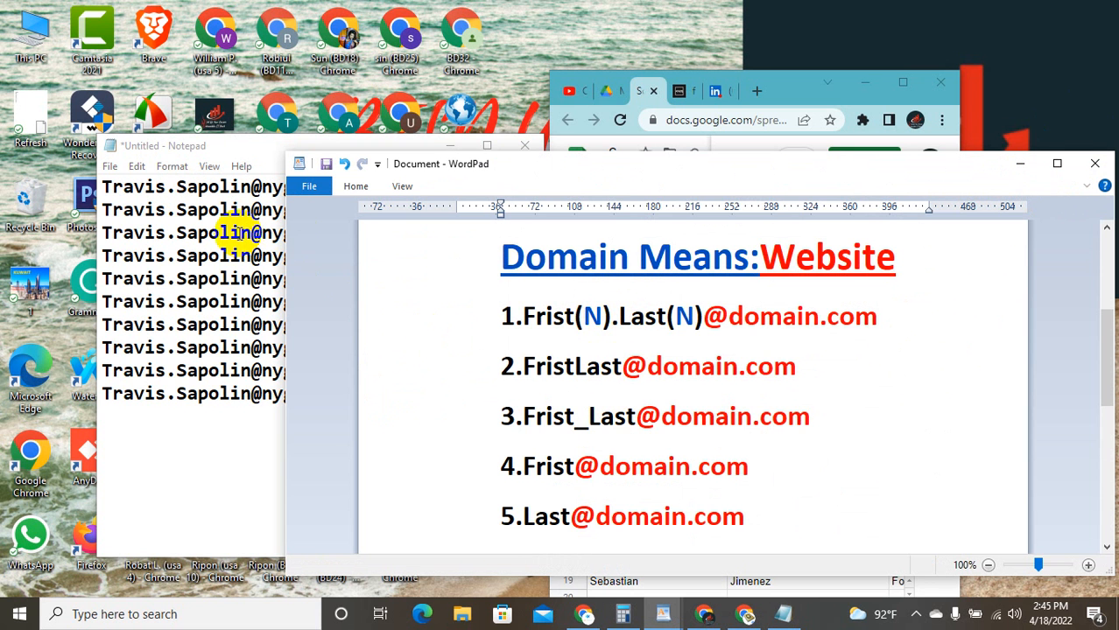
pyautogui.click(180, 203)
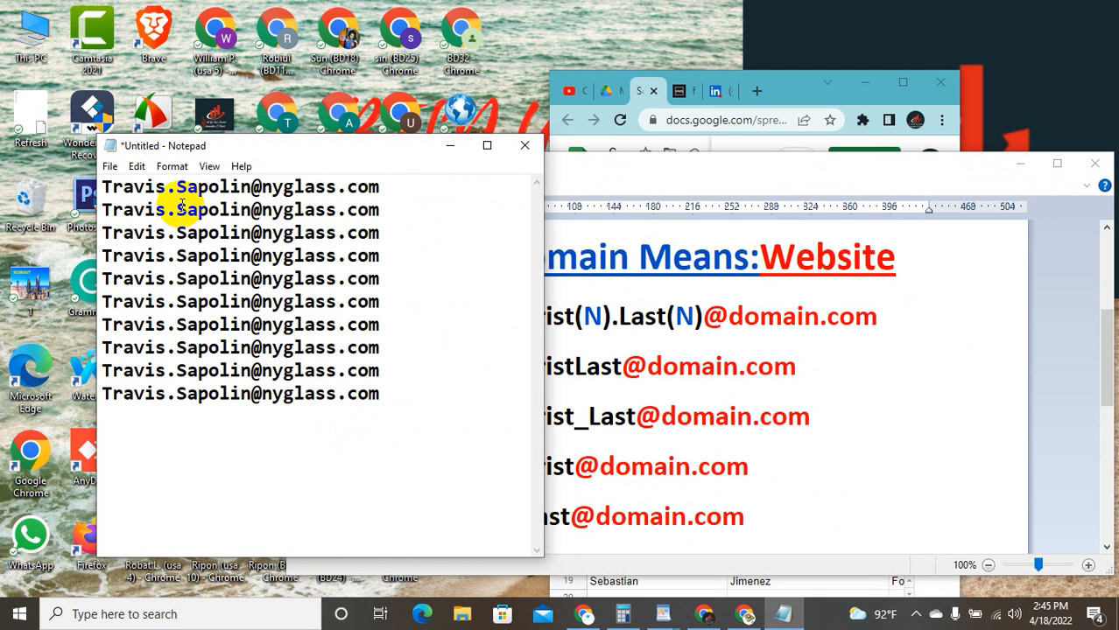
pyautogui.press('BackSpace')
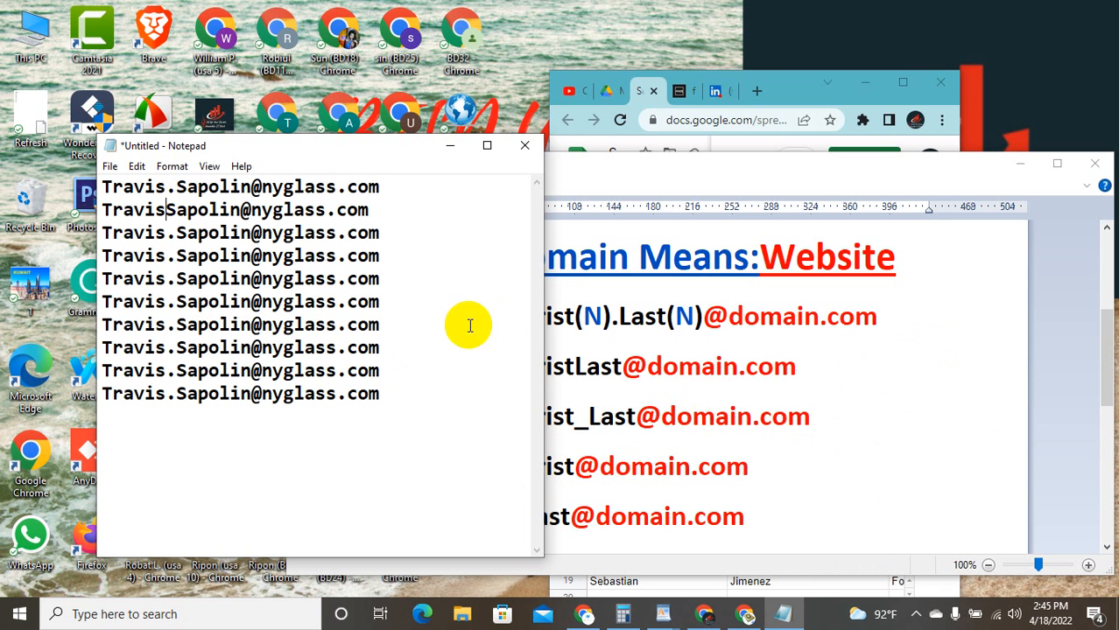
pyautogui.click(398, 160)
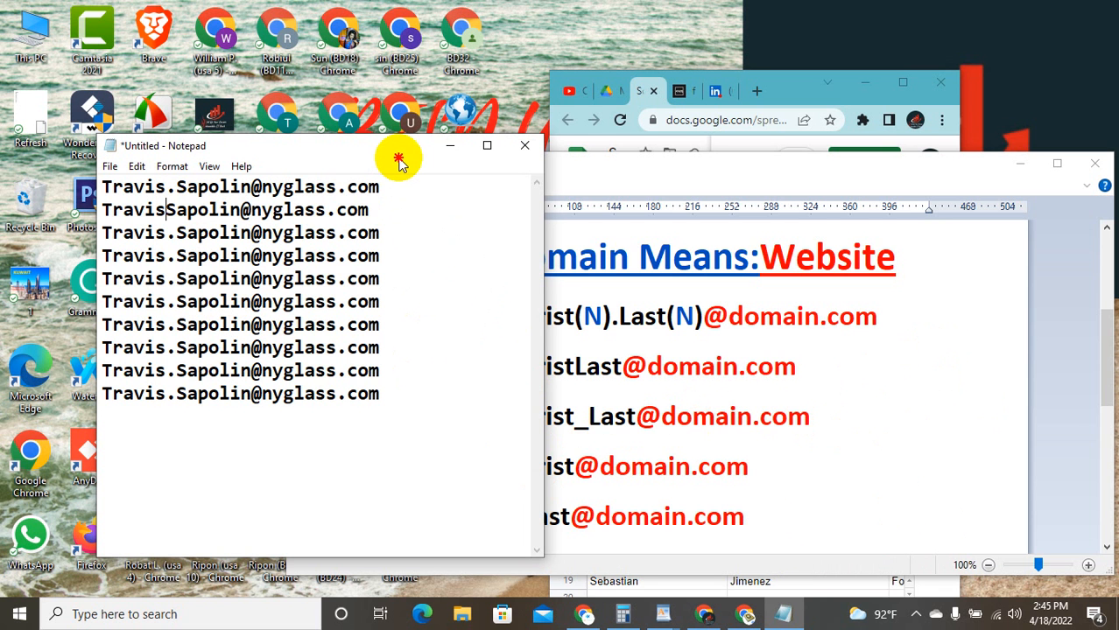
pyautogui.moveTo(399, 161); pyautogui.dragTo(324, 149)
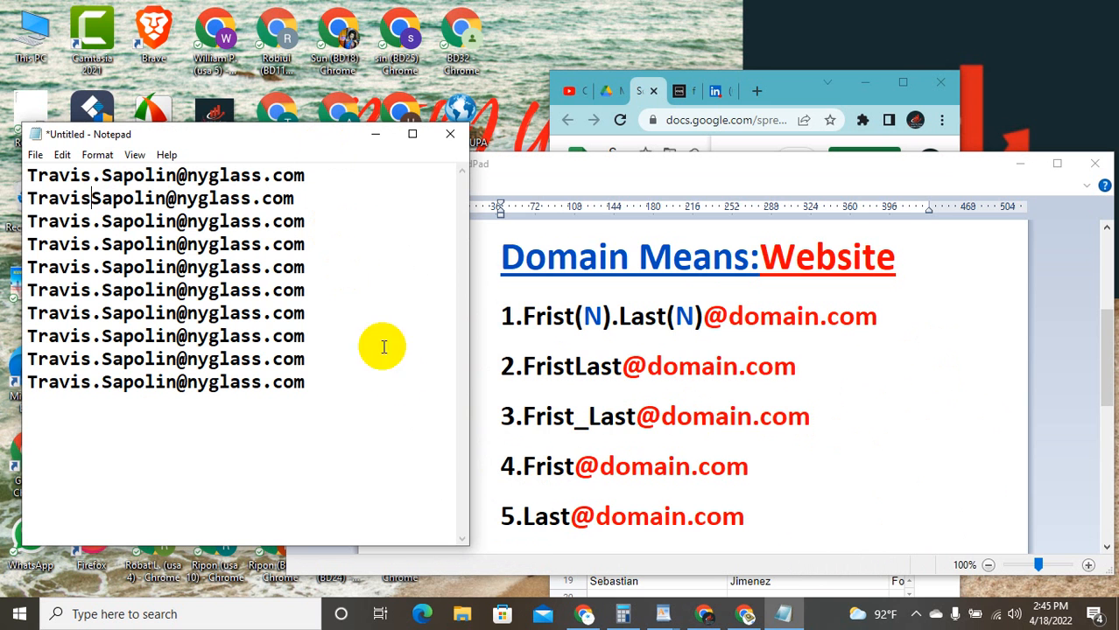
# Step: Replace the third address's dot with an underscore and cut the fourth to first name only
pyautogui.click(101, 221)
pyautogui.press('BackSpace')
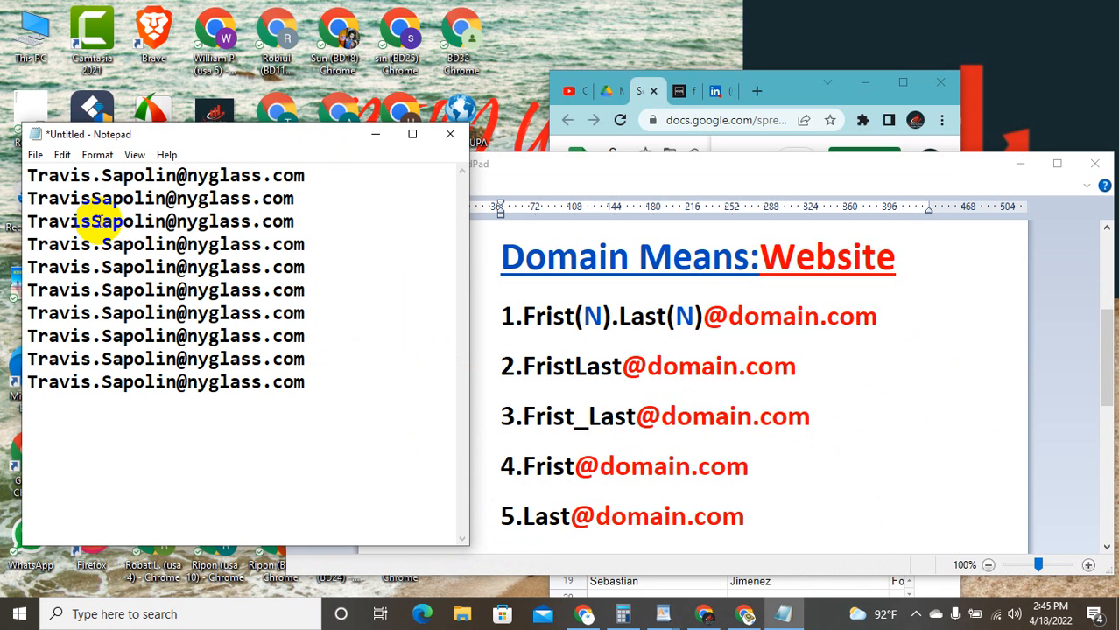
pyautogui.write('_')
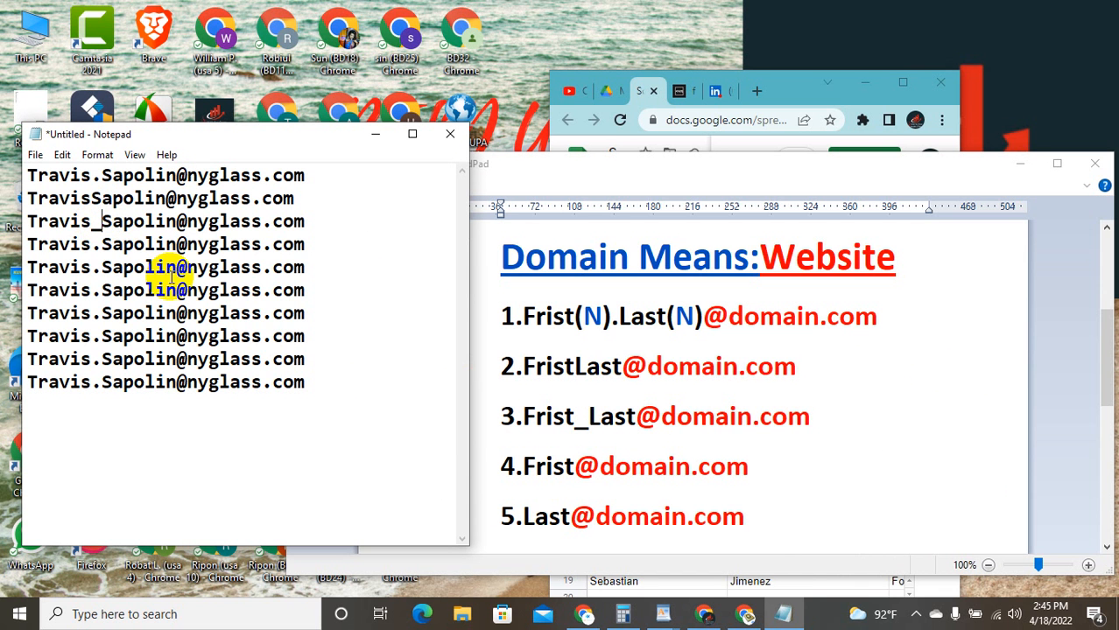
pyautogui.click(98, 246)
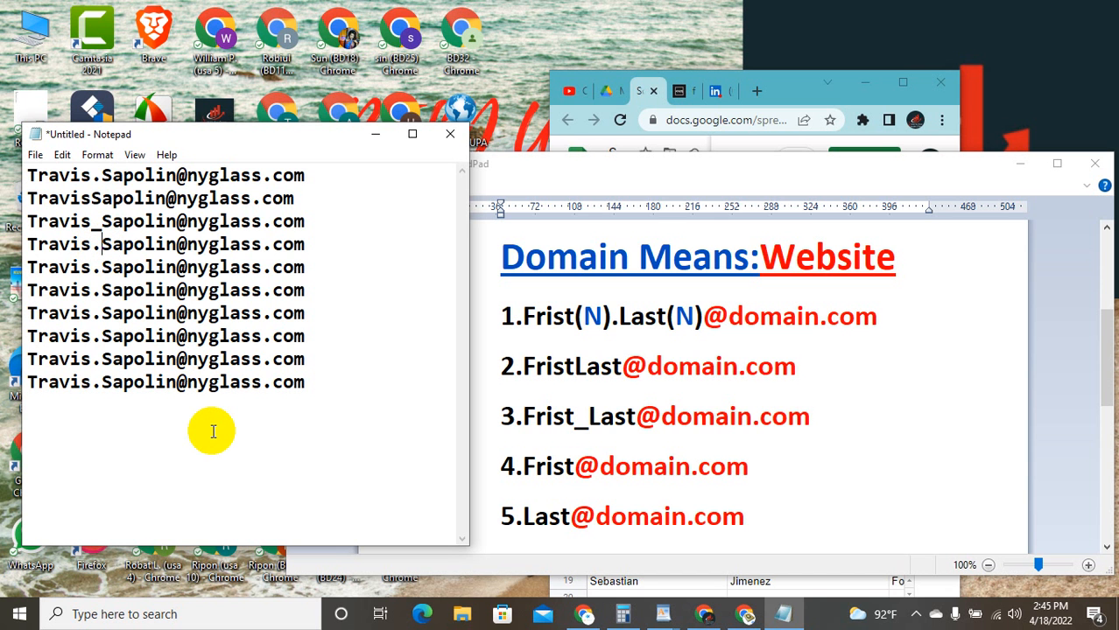
pyautogui.press('BackSpace')
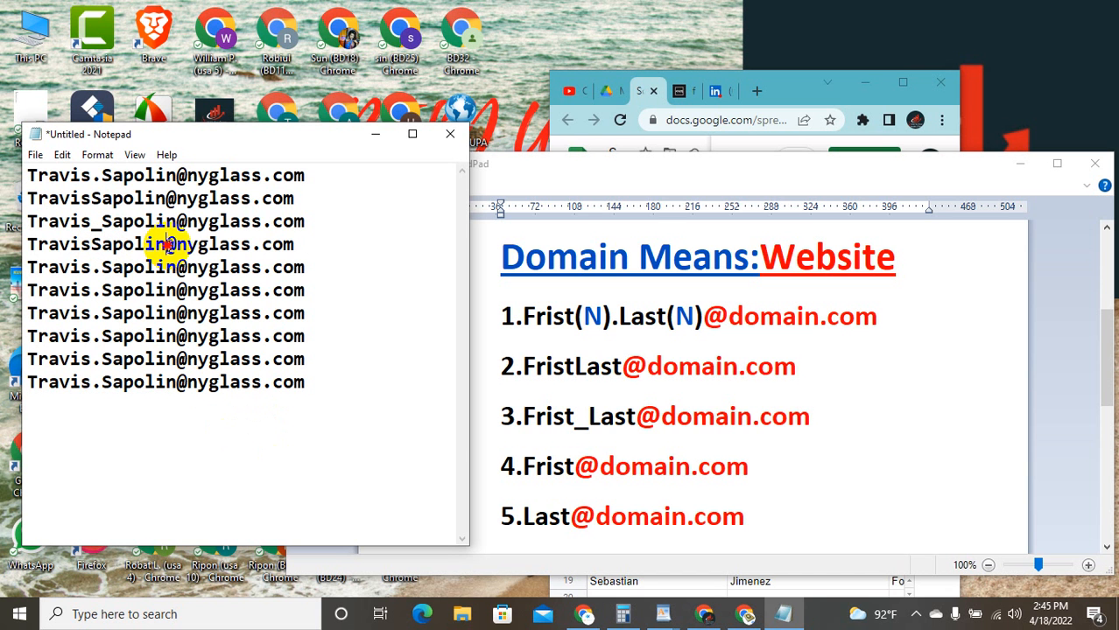
pyautogui.moveTo(166, 246); pyautogui.dragTo(94, 245)
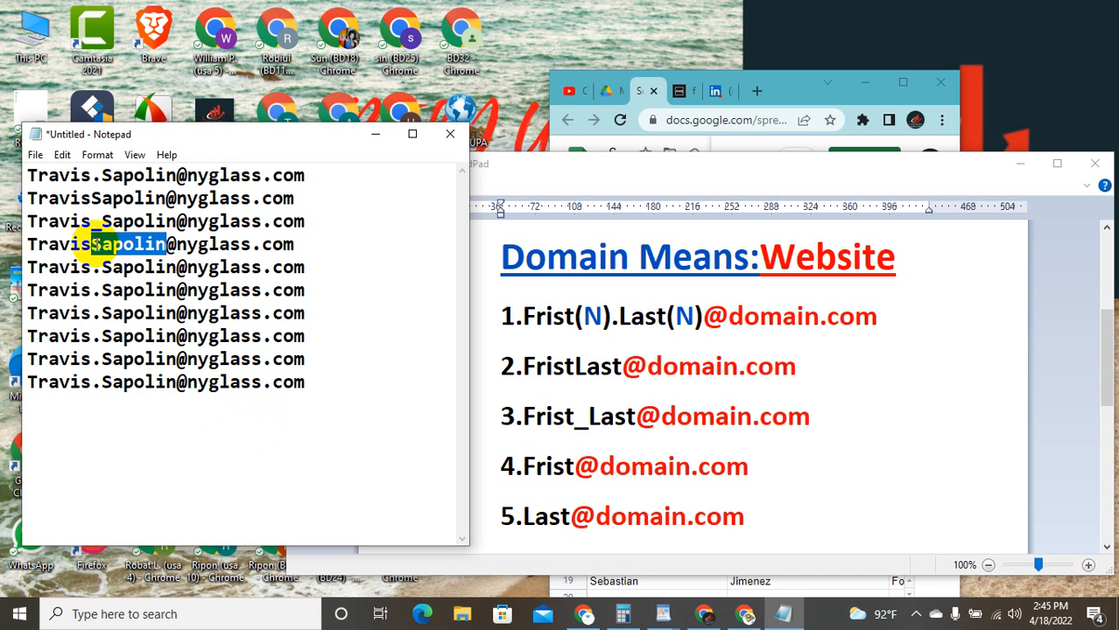
pyautogui.press('BackSpace')
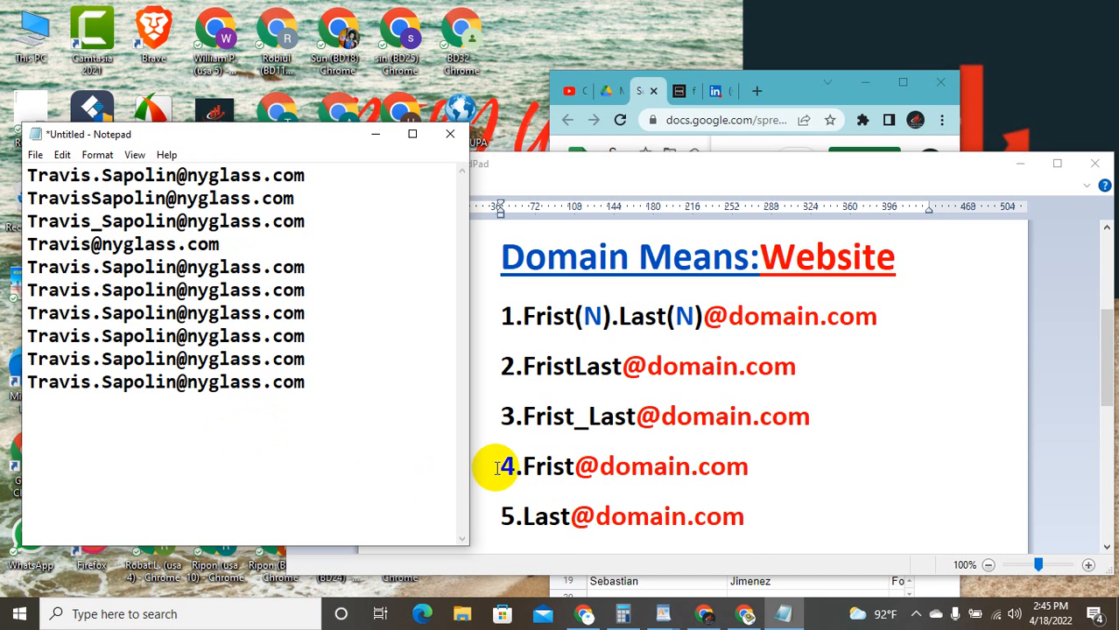
pyautogui.scroll(-3, 507, 456)
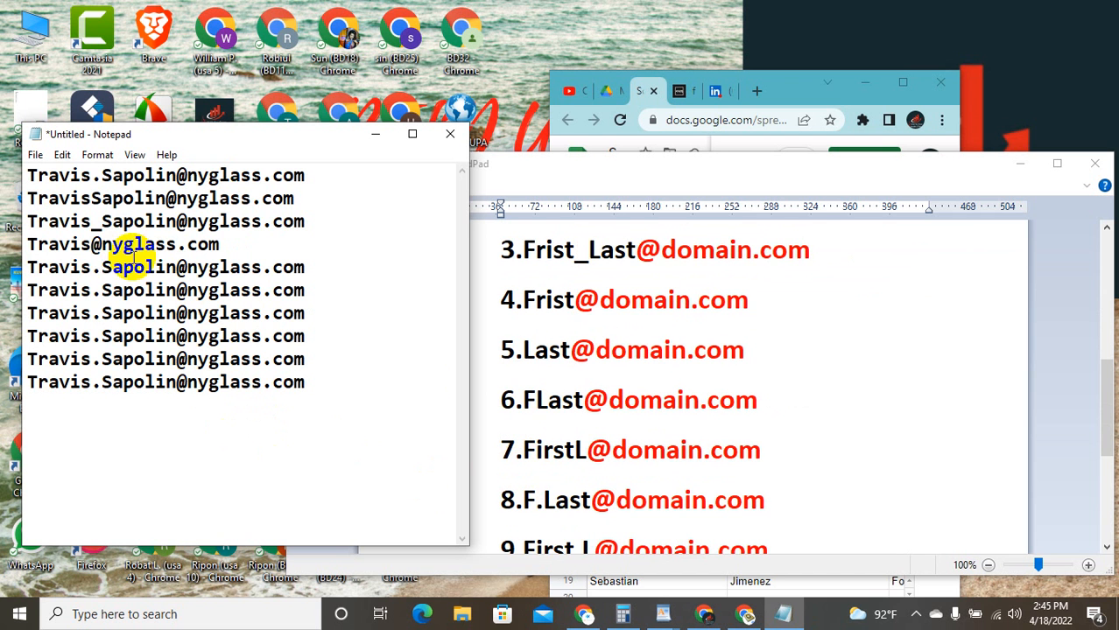
# Step: Edit lines 5 and 6 into the last-name-only and first-initial-plus-last-name variants
pyautogui.click(105, 264)
pyautogui.moveTo(105, 264); pyautogui.dragTo(26, 270)
pyautogui.press('Delete')
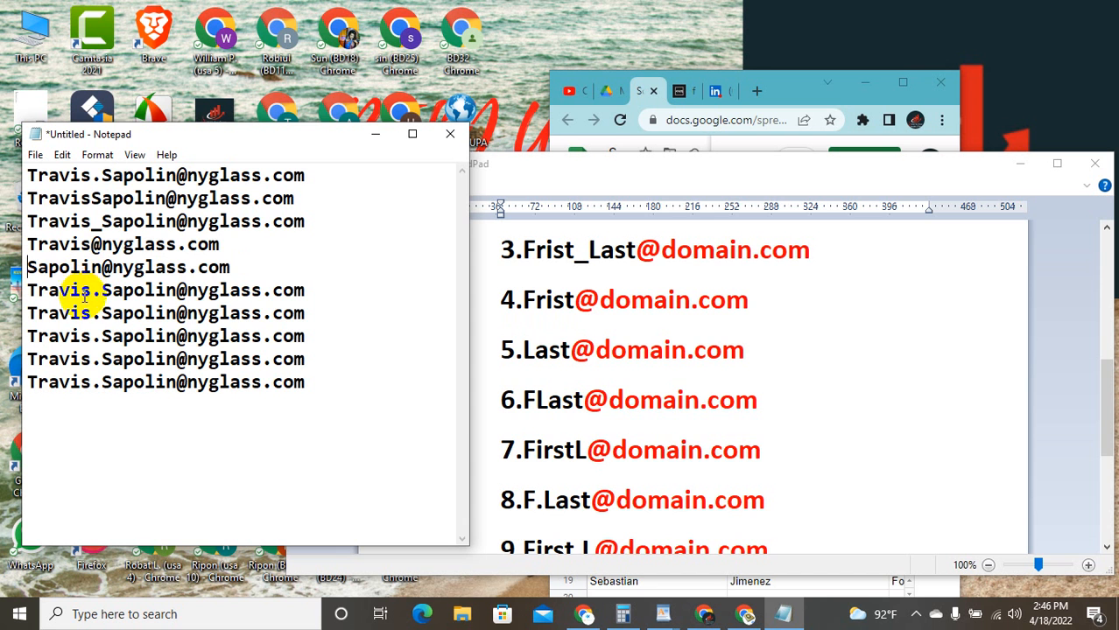
pyautogui.moveTo(102, 292); pyautogui.dragTo(41, 291)
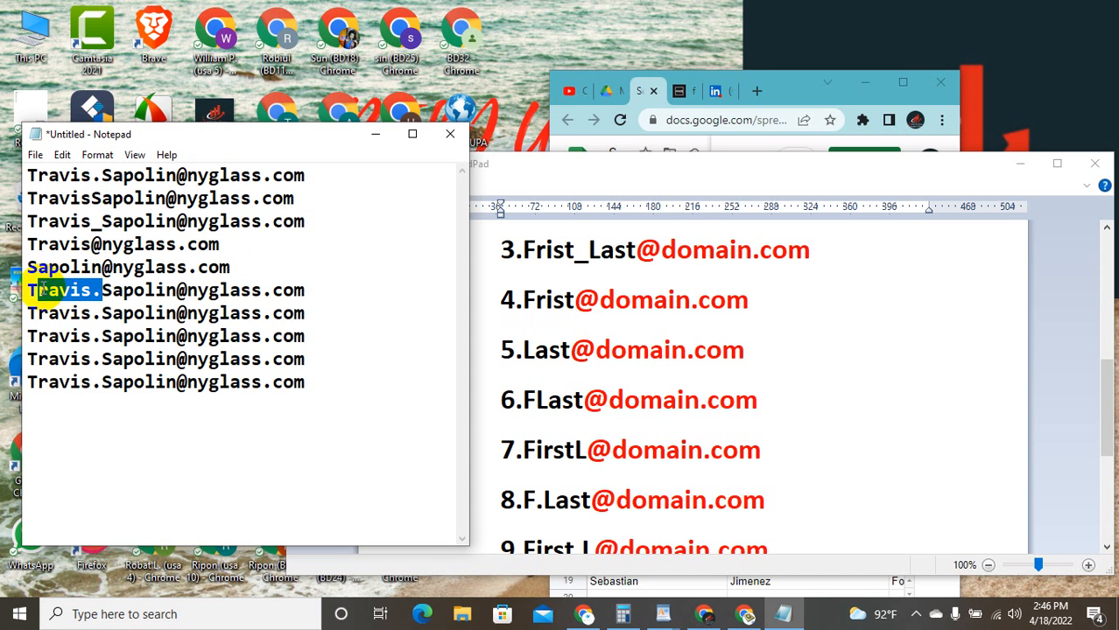
pyautogui.press('BackSpace')
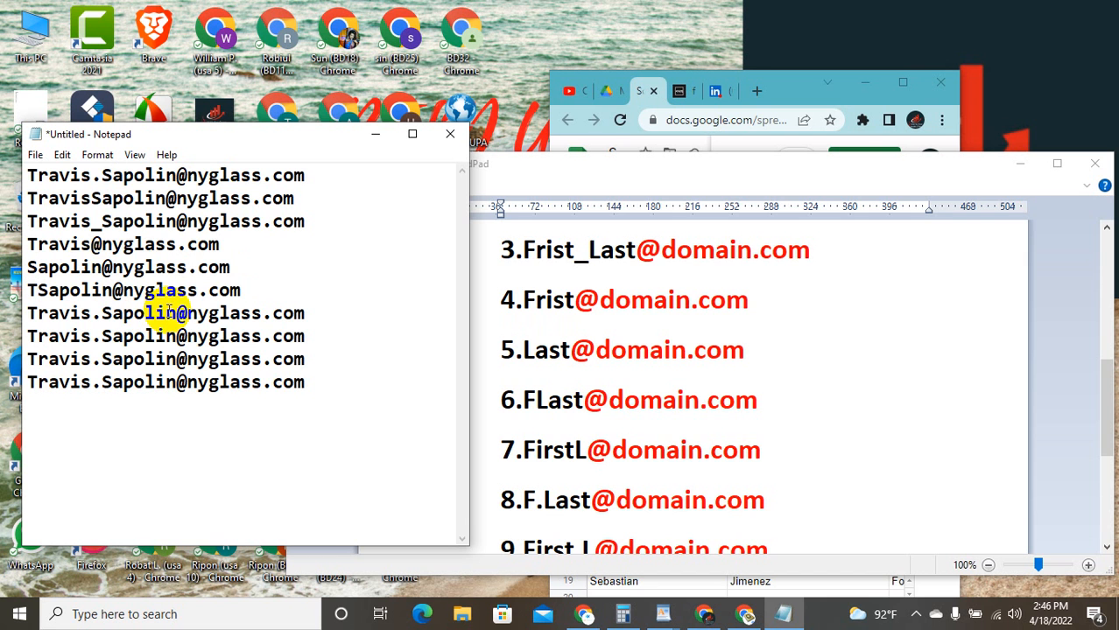
pyautogui.click(266, 292)
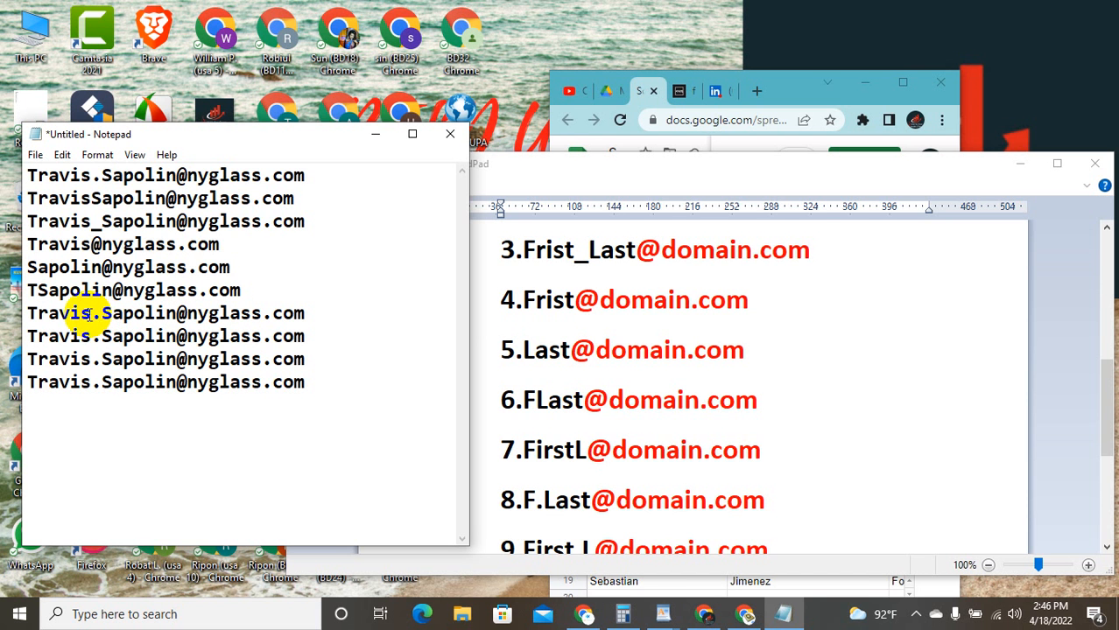
pyautogui.moveTo(102, 315); pyautogui.dragTo(126, 313)
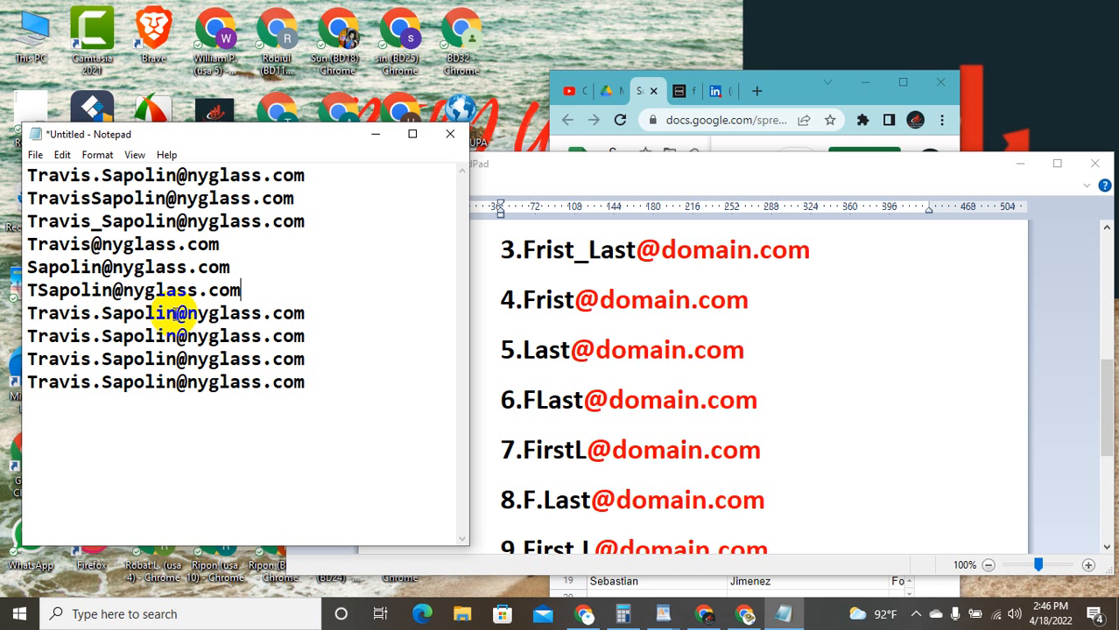
pyautogui.moveTo(177, 314); pyautogui.dragTo(112, 313)
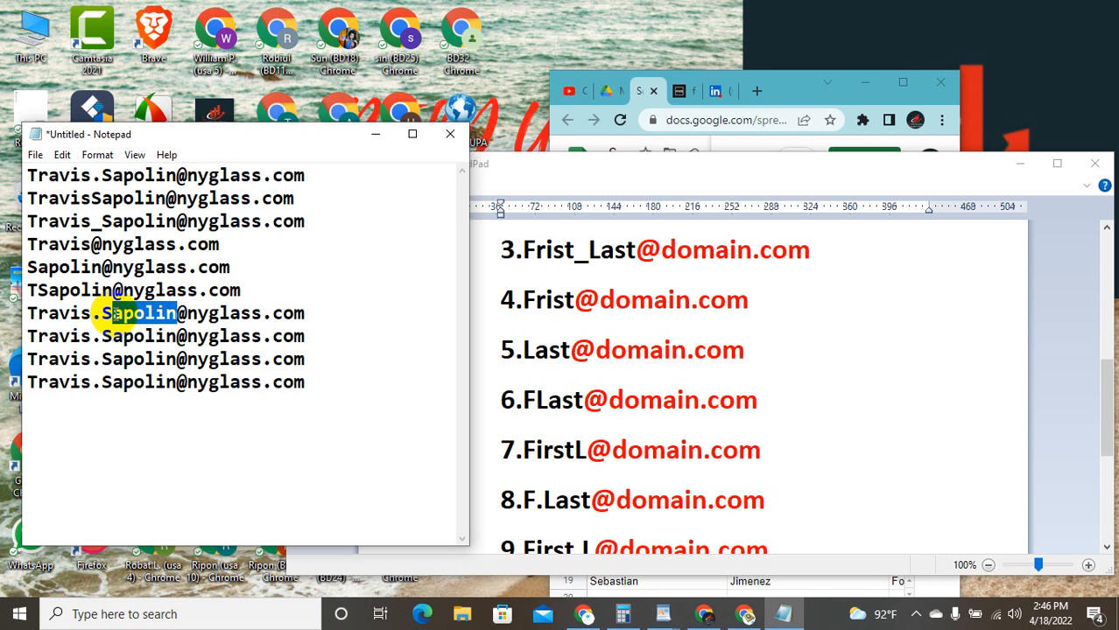
pyautogui.press('BackSpace')
pyautogui.click(102, 313)
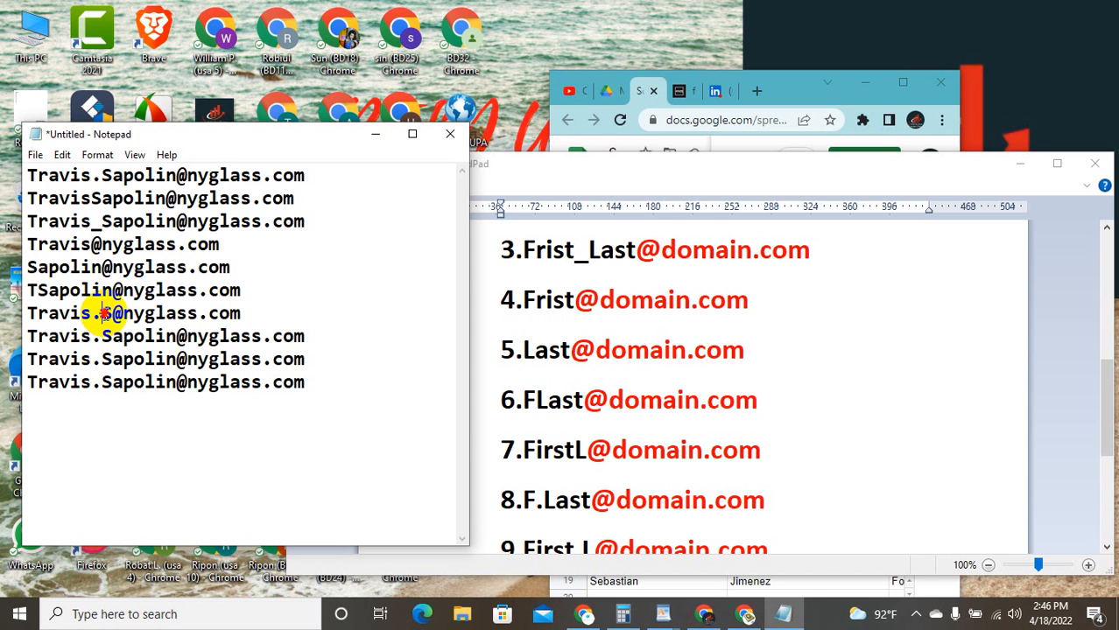
pyautogui.press('BackSpace')
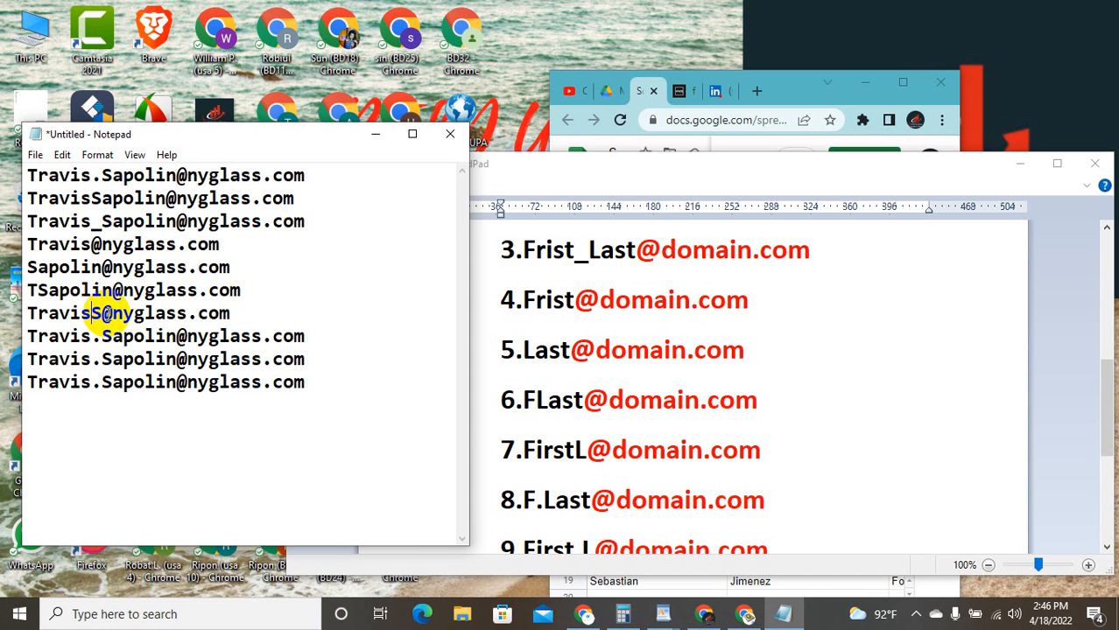
pyautogui.moveTo(103, 313); pyautogui.dragTo(73, 324)
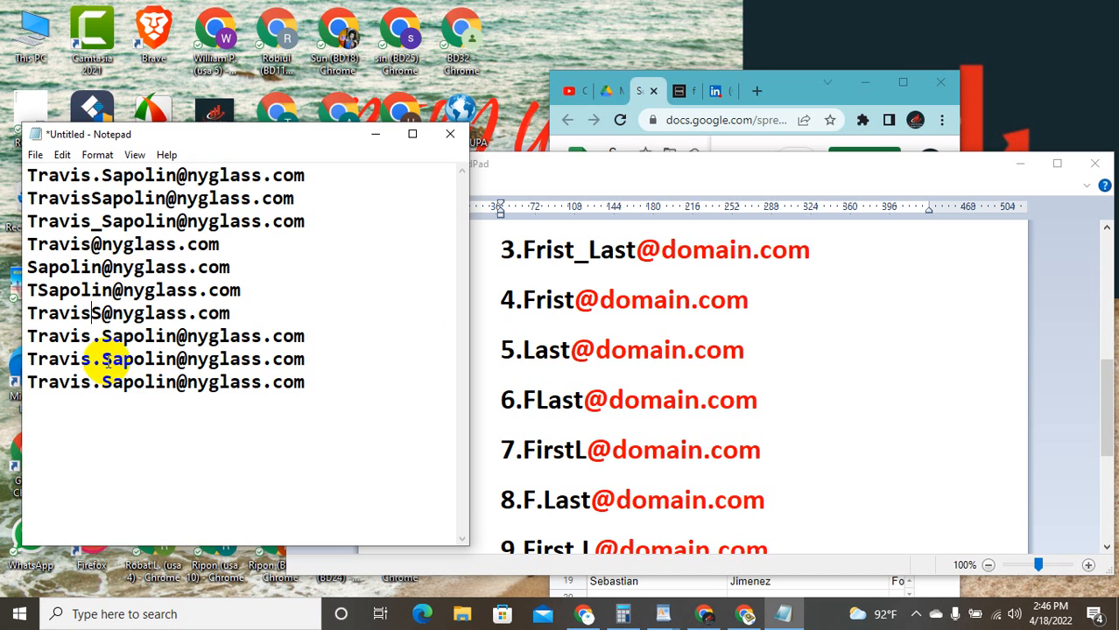
pyautogui.moveTo(92, 336); pyautogui.dragTo(41, 334)
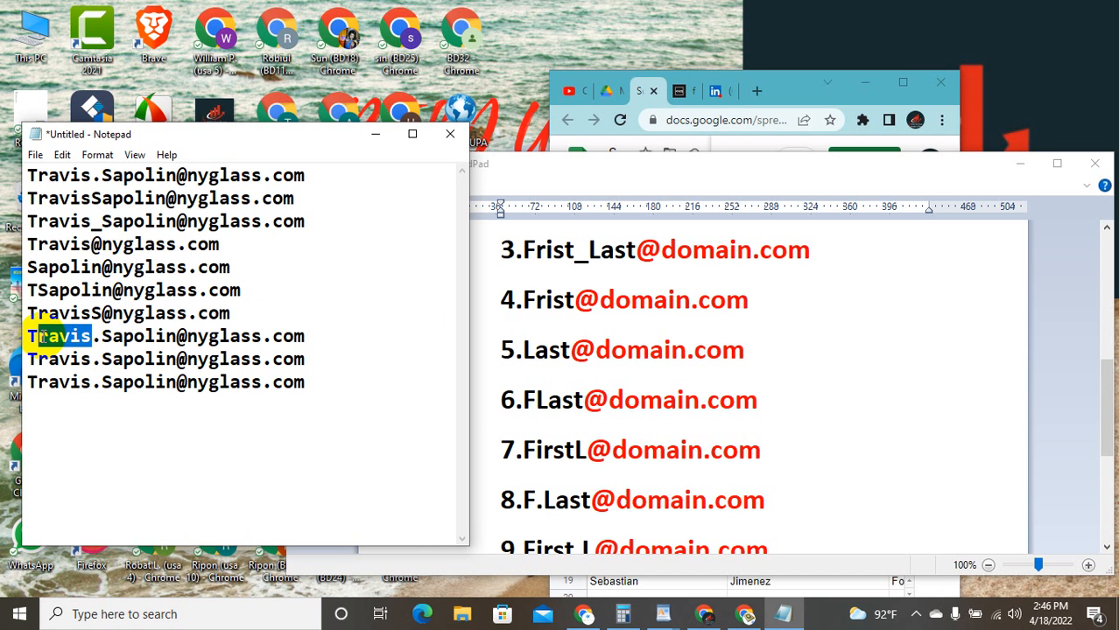
pyautogui.press('Delete')
pyautogui.press('Delete')
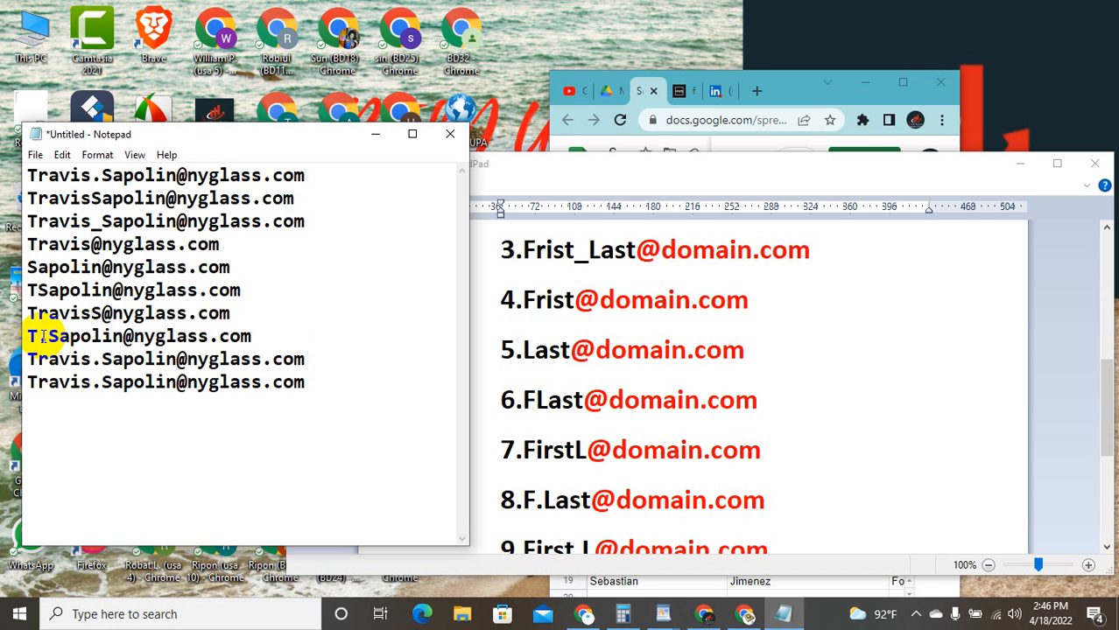
pyautogui.write('.')
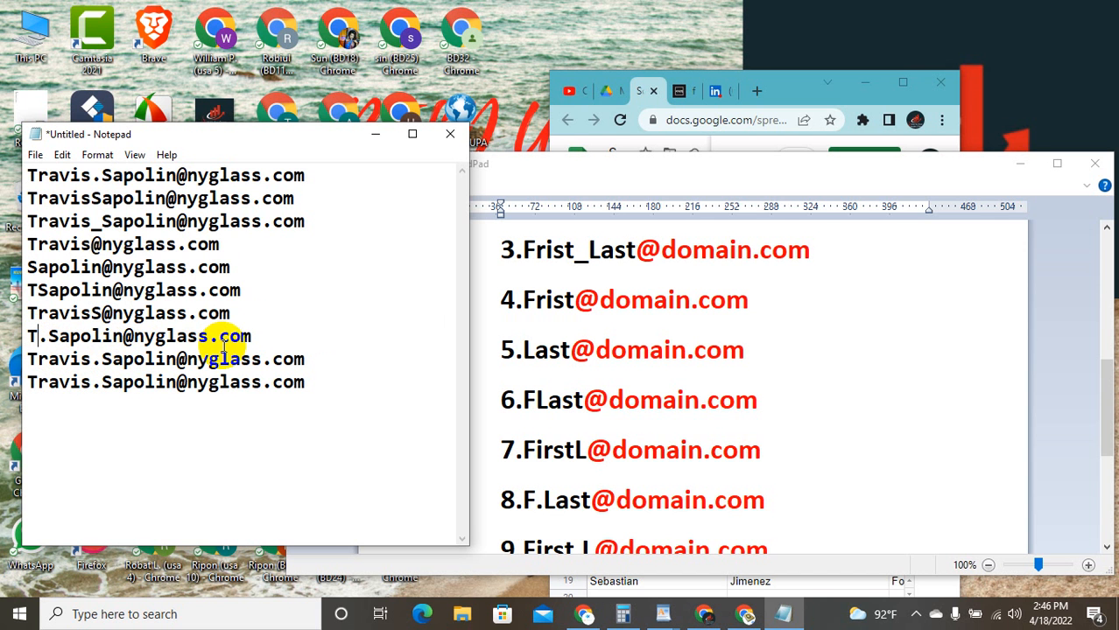
pyautogui.scroll(-2, 593, 499)
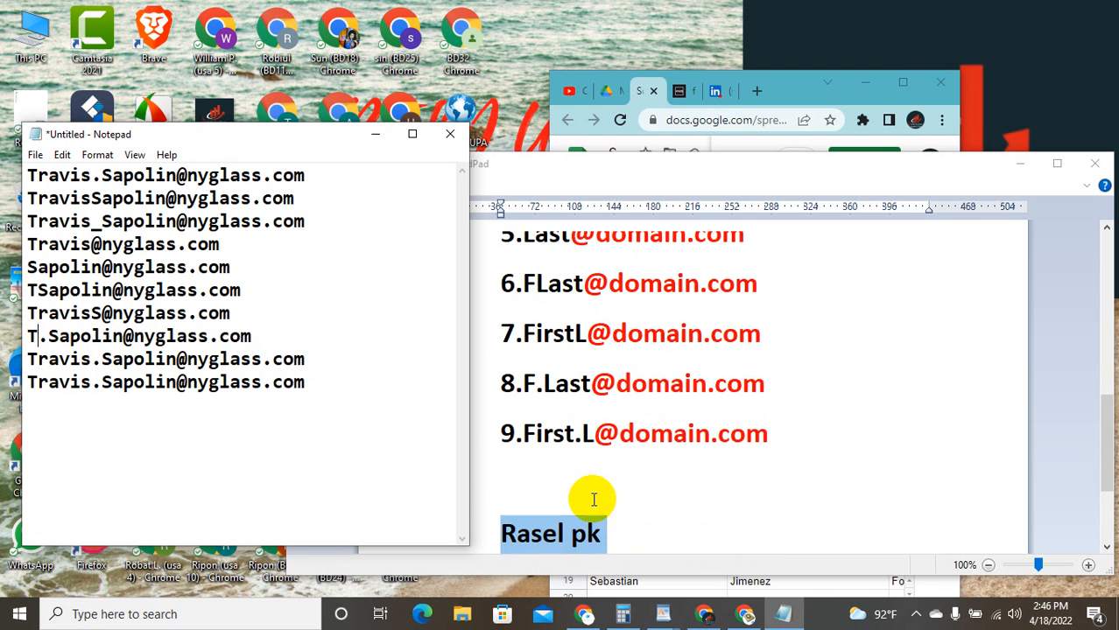
pyautogui.scroll(-1, 594, 499)
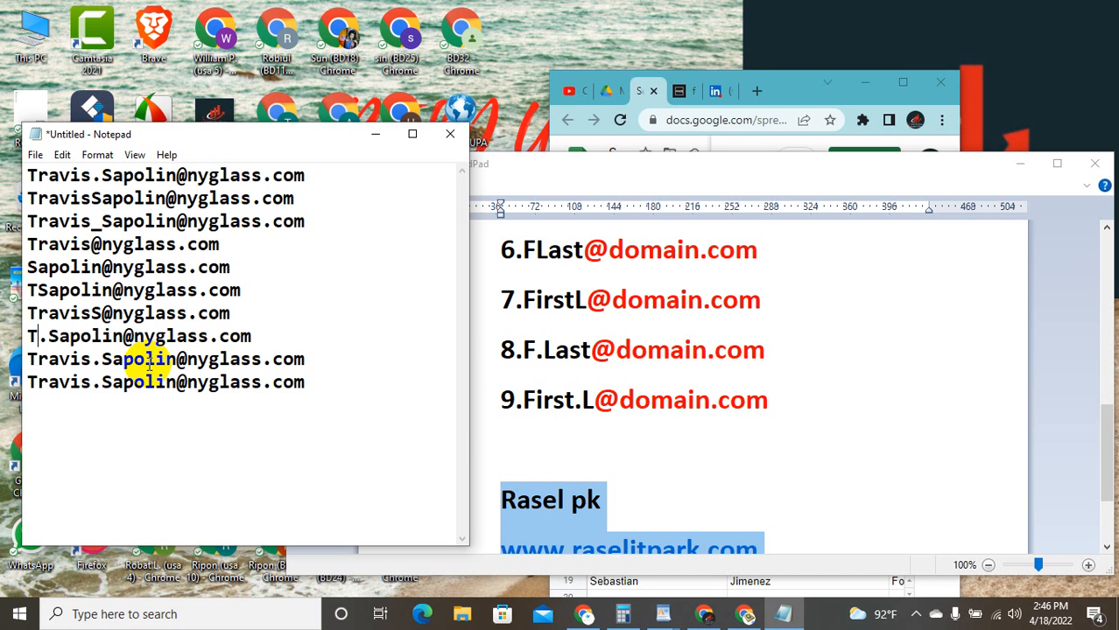
pyautogui.moveTo(173, 364); pyautogui.dragTo(117, 364)
pyautogui.press('BackSpace')
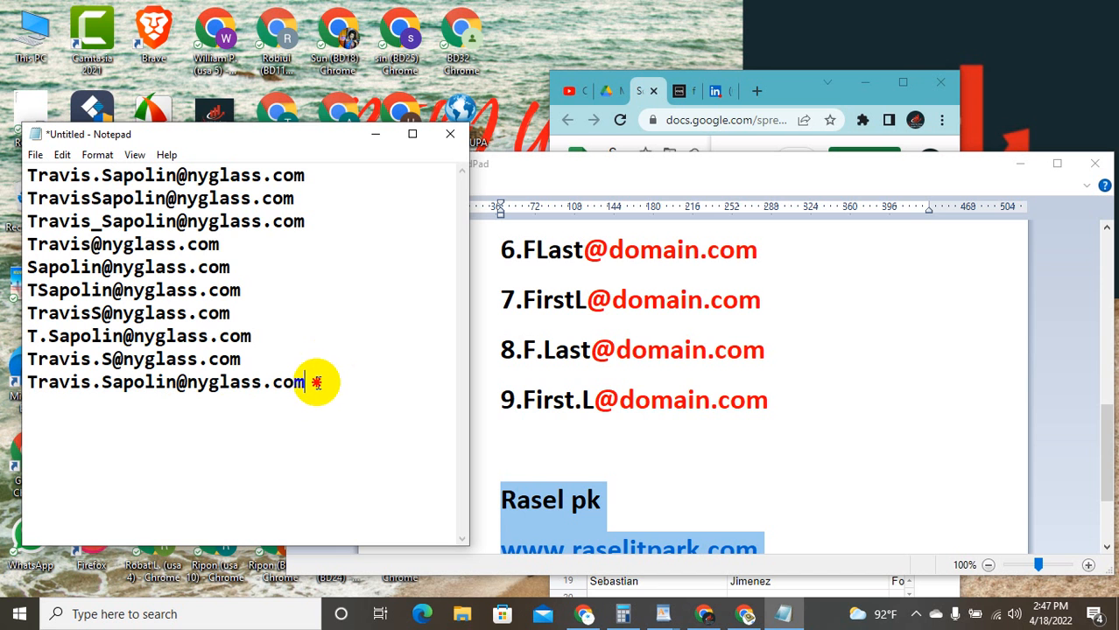
pyautogui.moveTo(302, 382); pyautogui.dragTo(27, 398)
pyautogui.press('BackSpace')
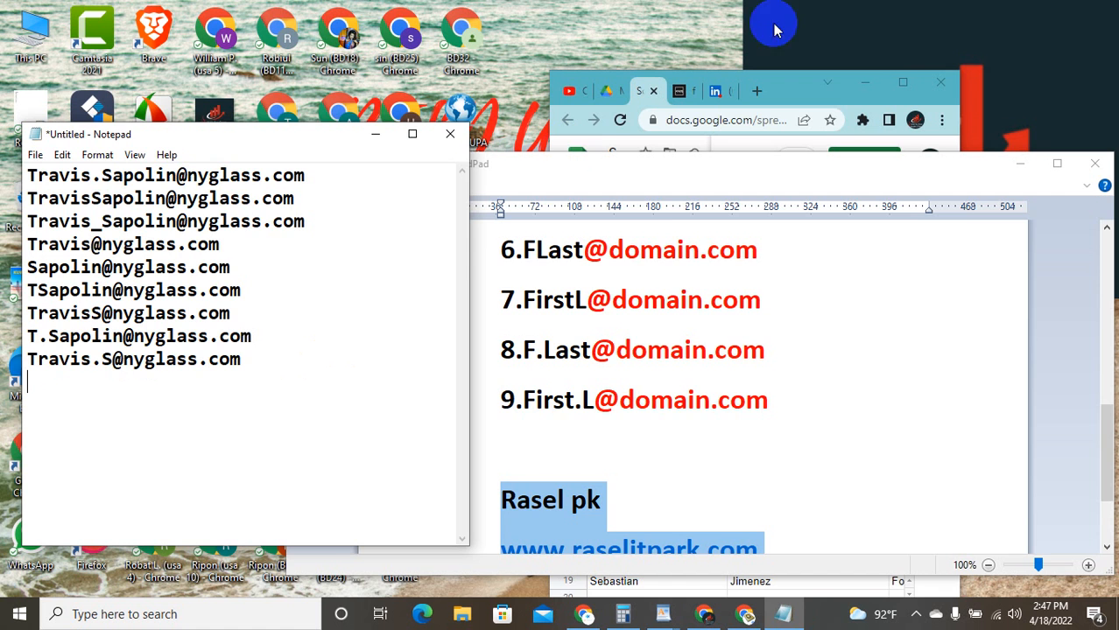
# Step: Maximise Chrome and search Google for 'sales navigator extension' in a new tab
pyautogui.click(901, 84)
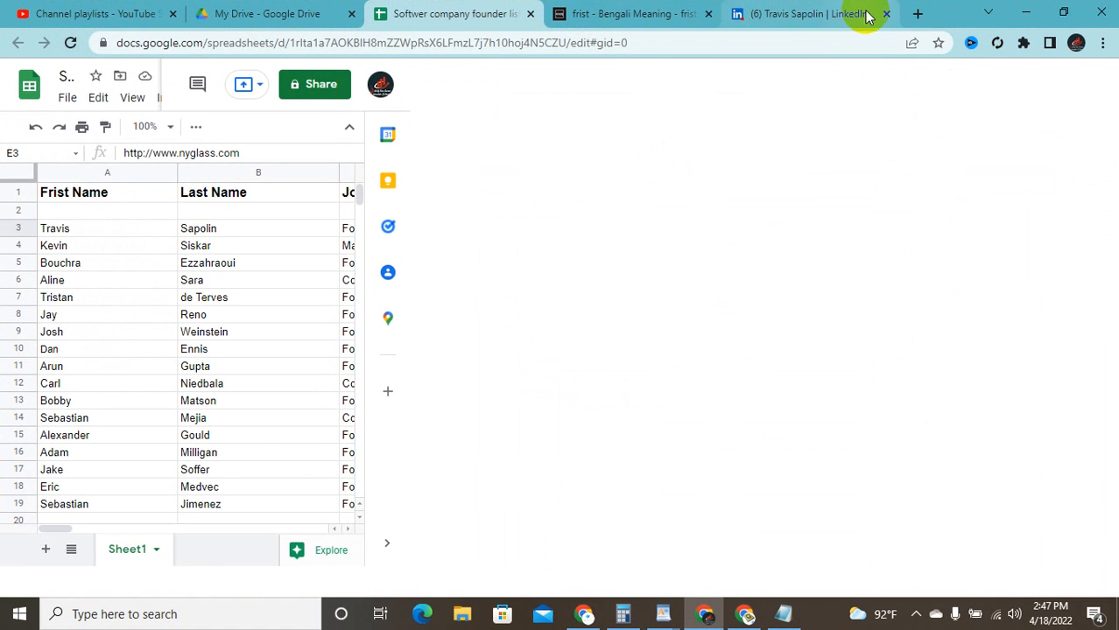
pyautogui.click(915, 12)
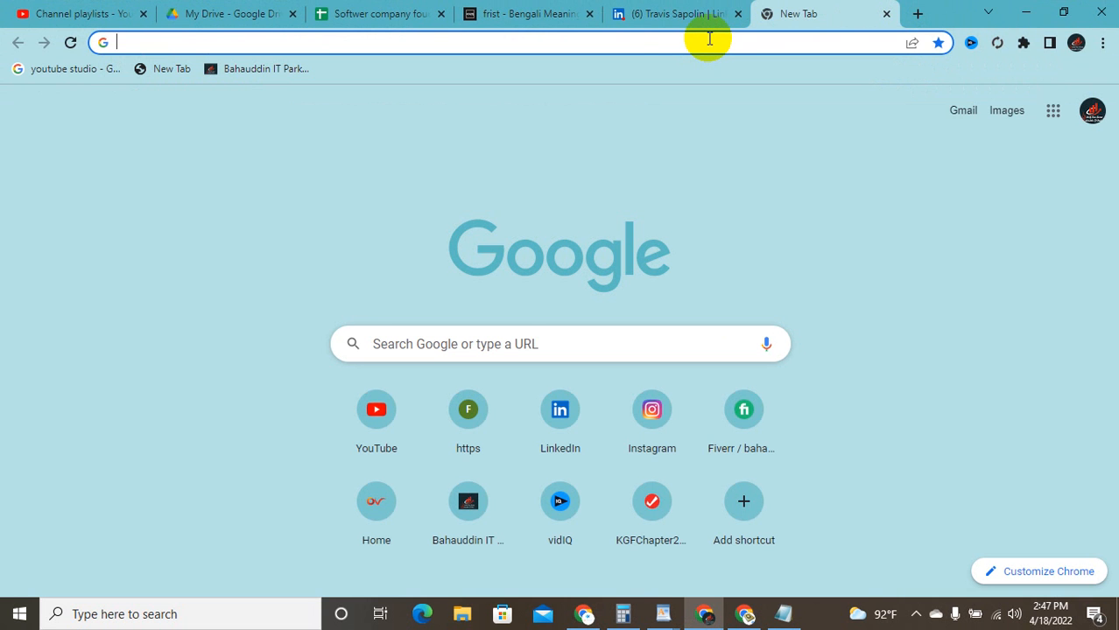
pyautogui.write('s')
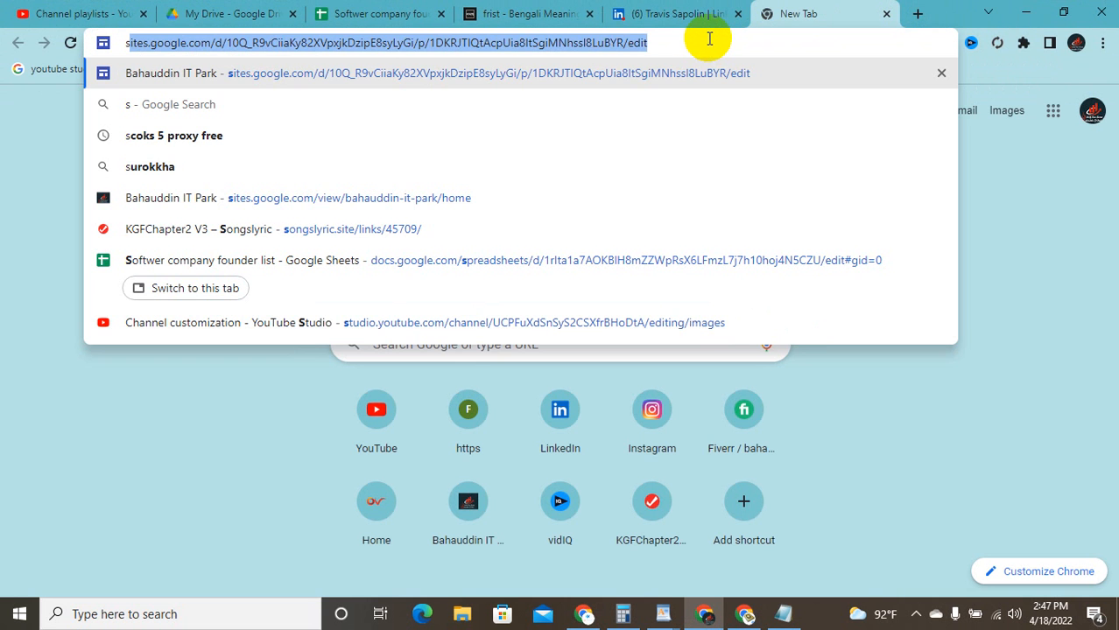
pyautogui.write('e')
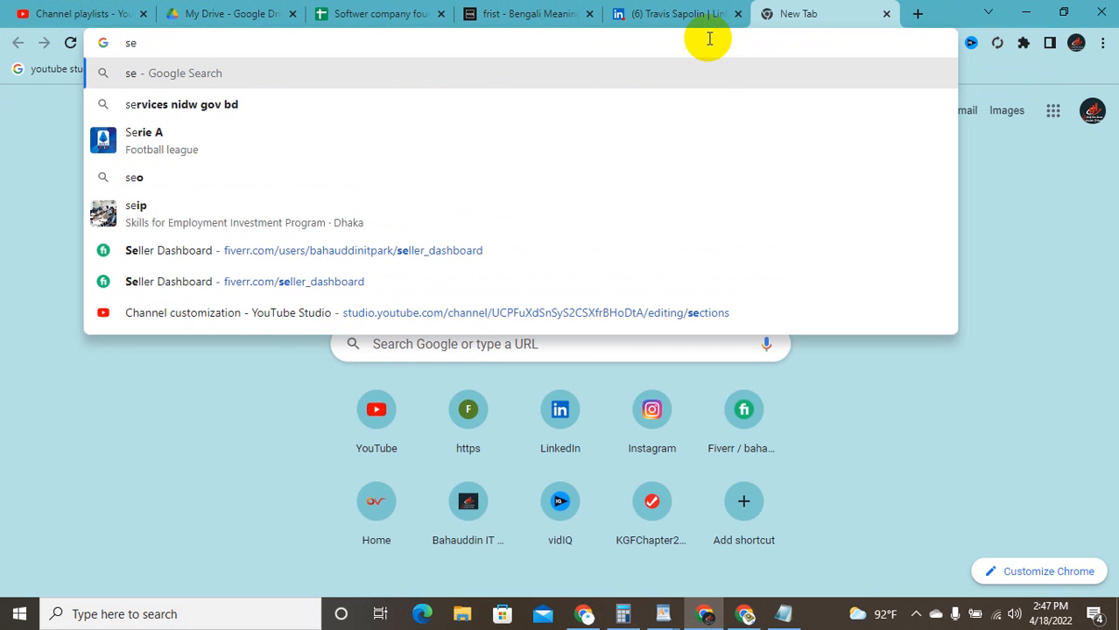
pyautogui.write('l')
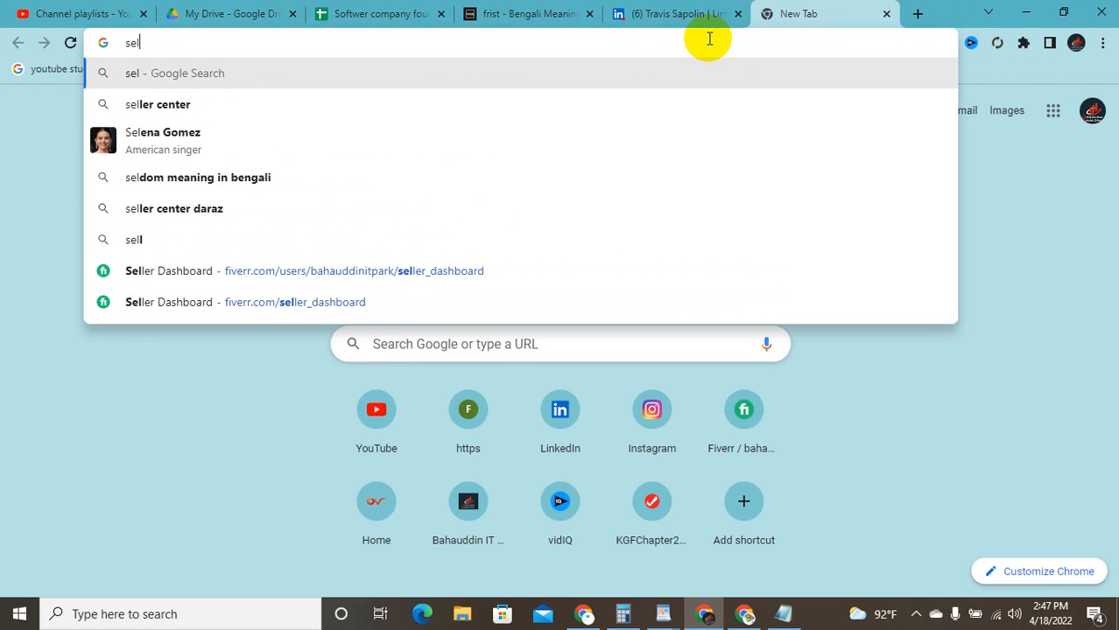
pyautogui.write('a')
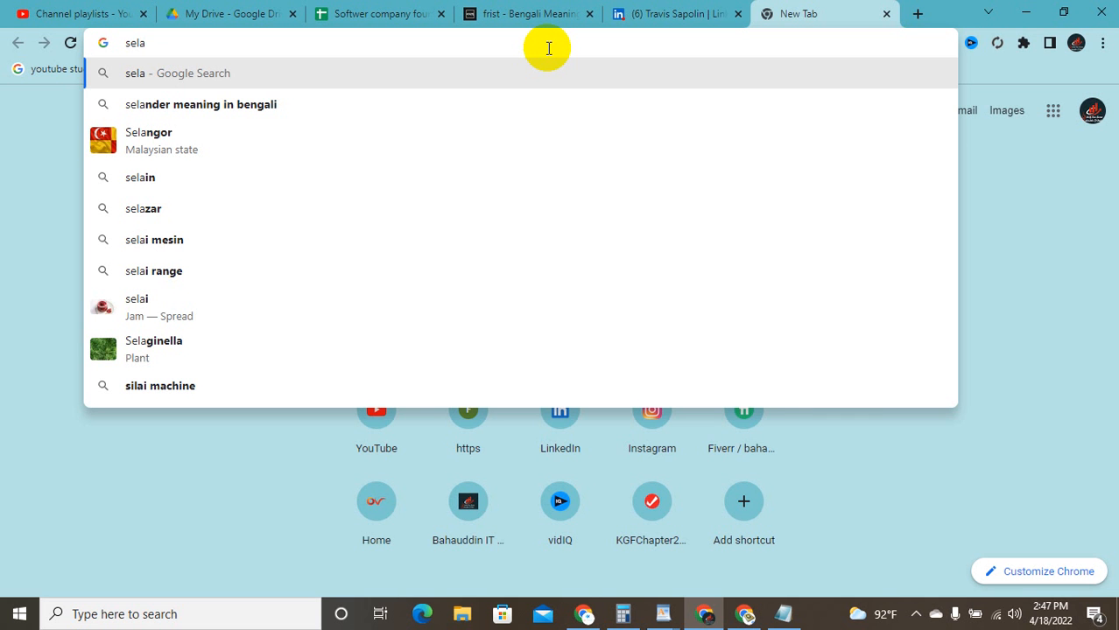
pyautogui.press('BackSpace')
pyautogui.press('BackSpace')
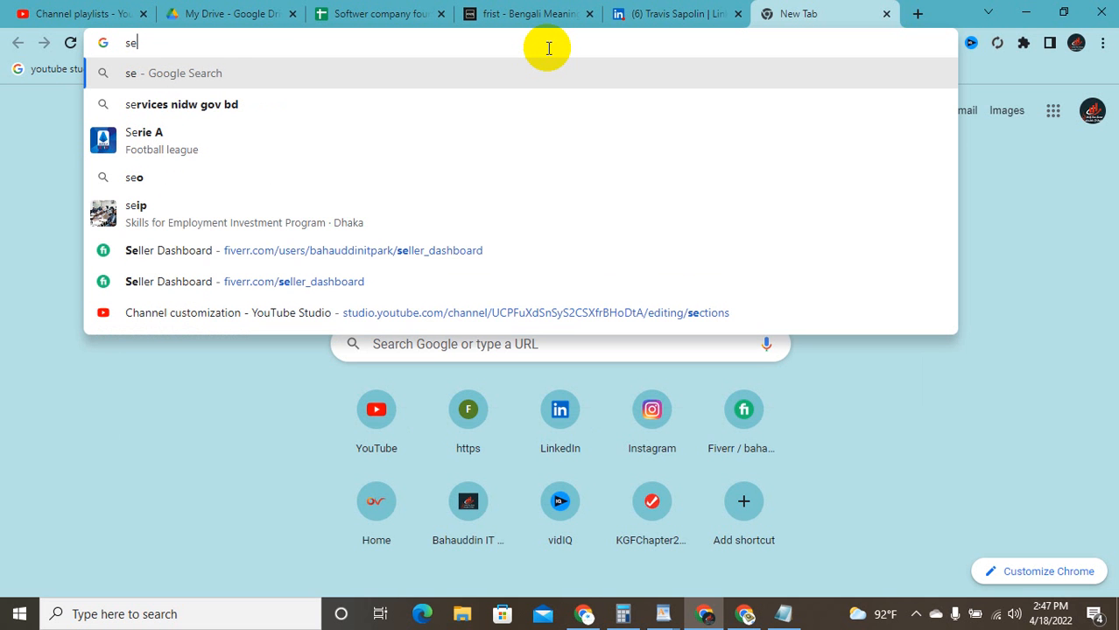
pyautogui.write('a')
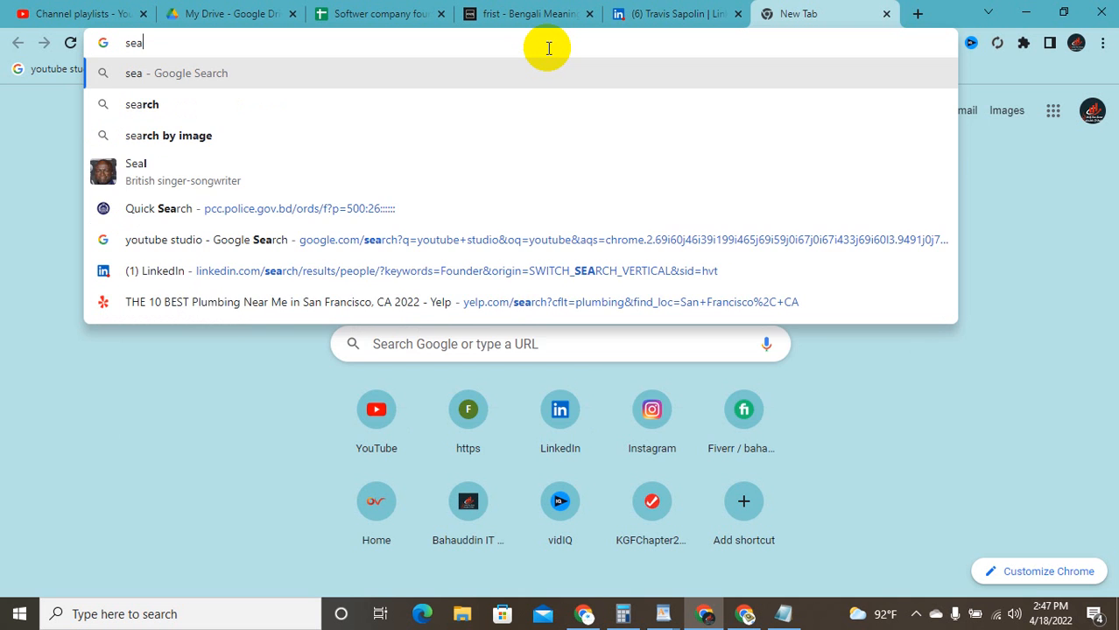
pyautogui.write('les')
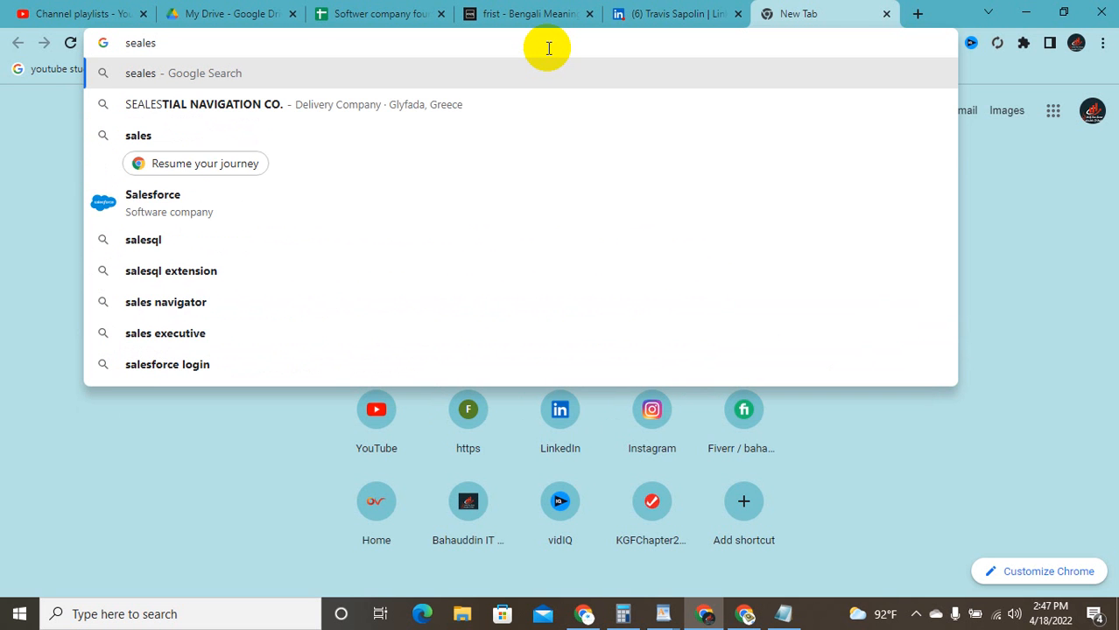
pyautogui.write(' na')
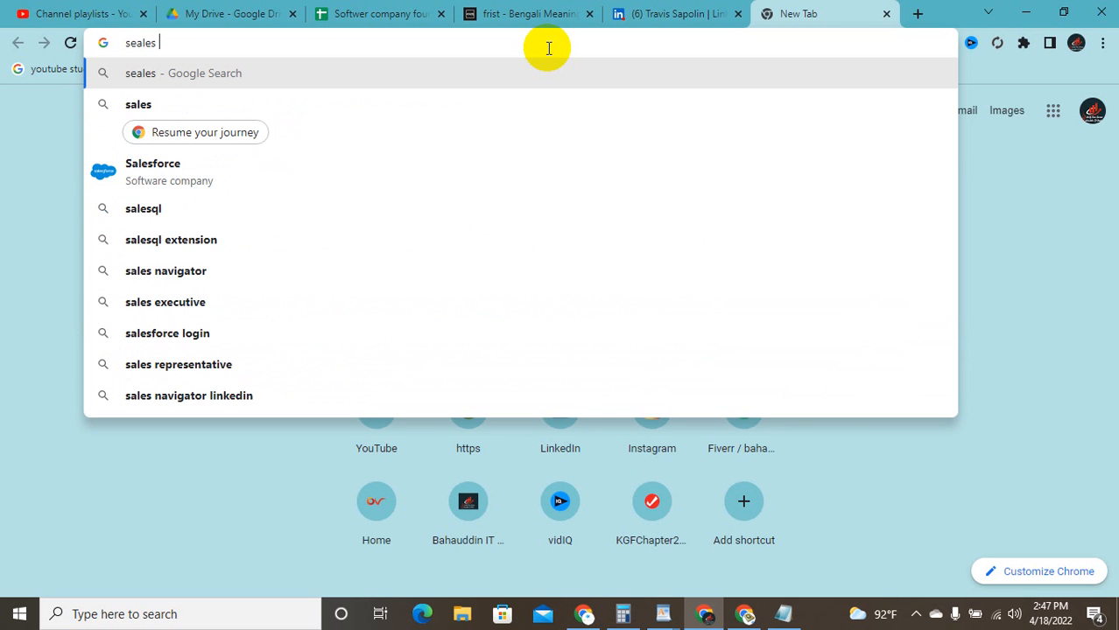
pyautogui.write('v')
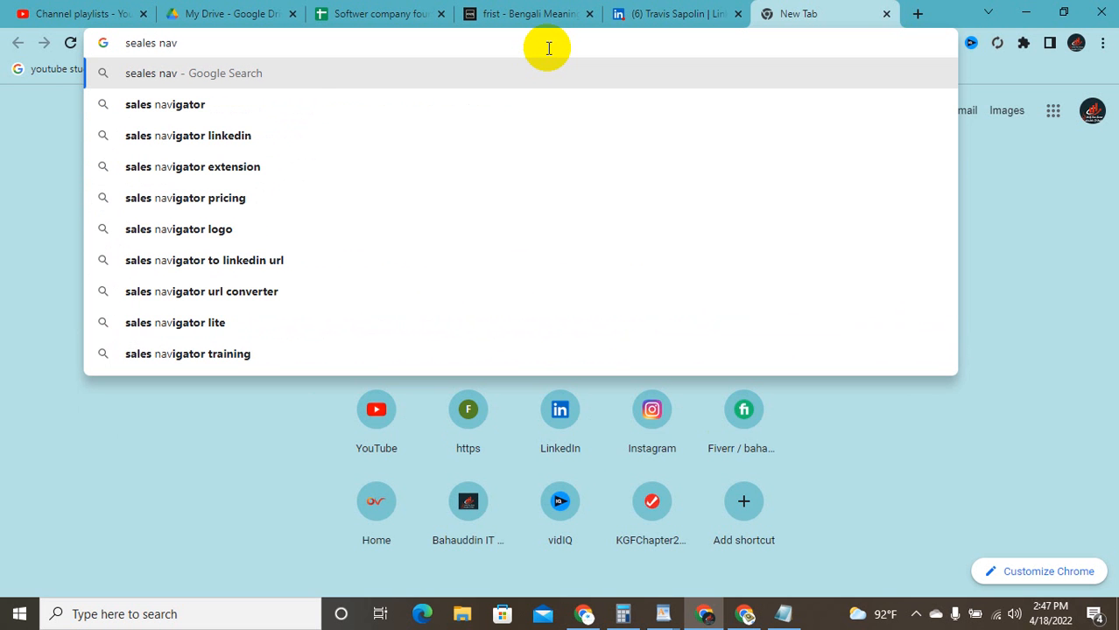
pyautogui.write('i')
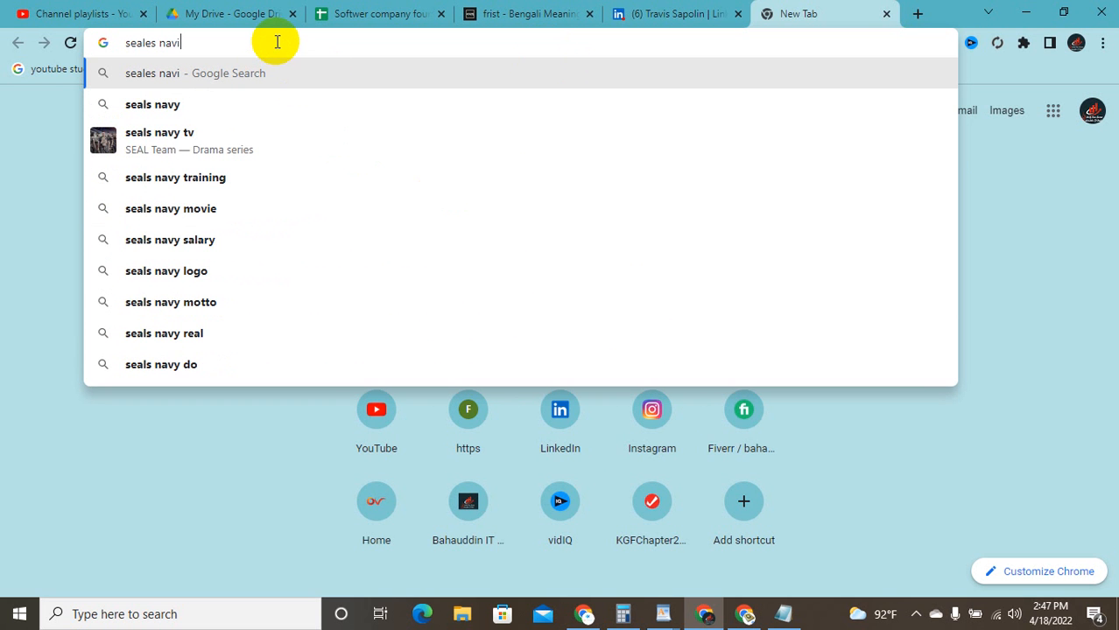
pyautogui.press('BackSpace')
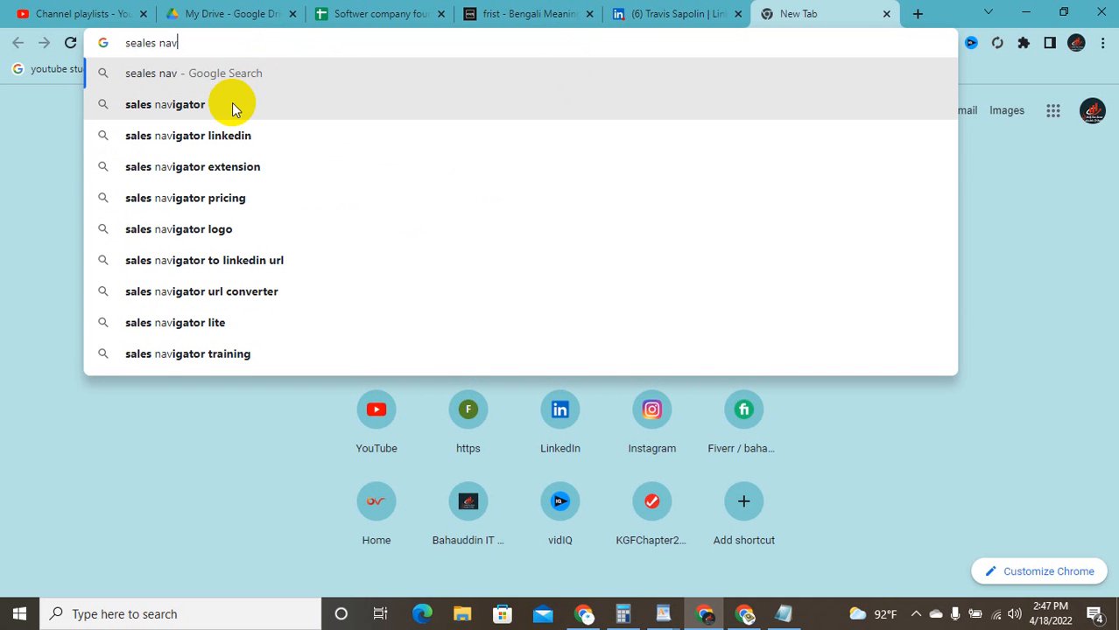
pyautogui.click(240, 165)
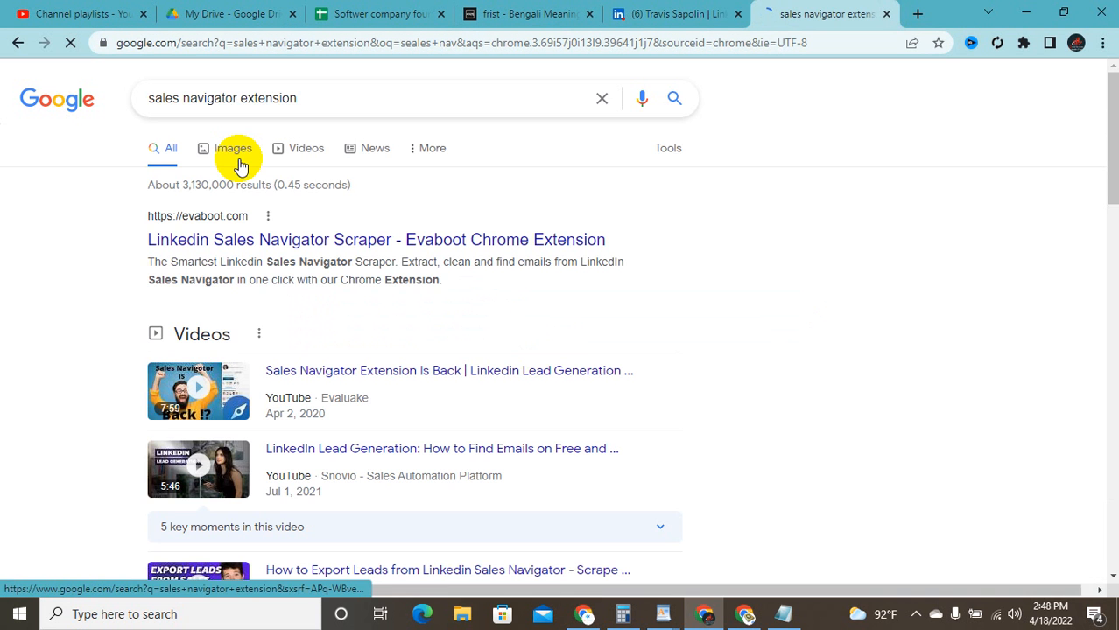
# Step: Look over the Evaboot Sales Navigator scraper page, then return to the results
pyautogui.click(357, 239)
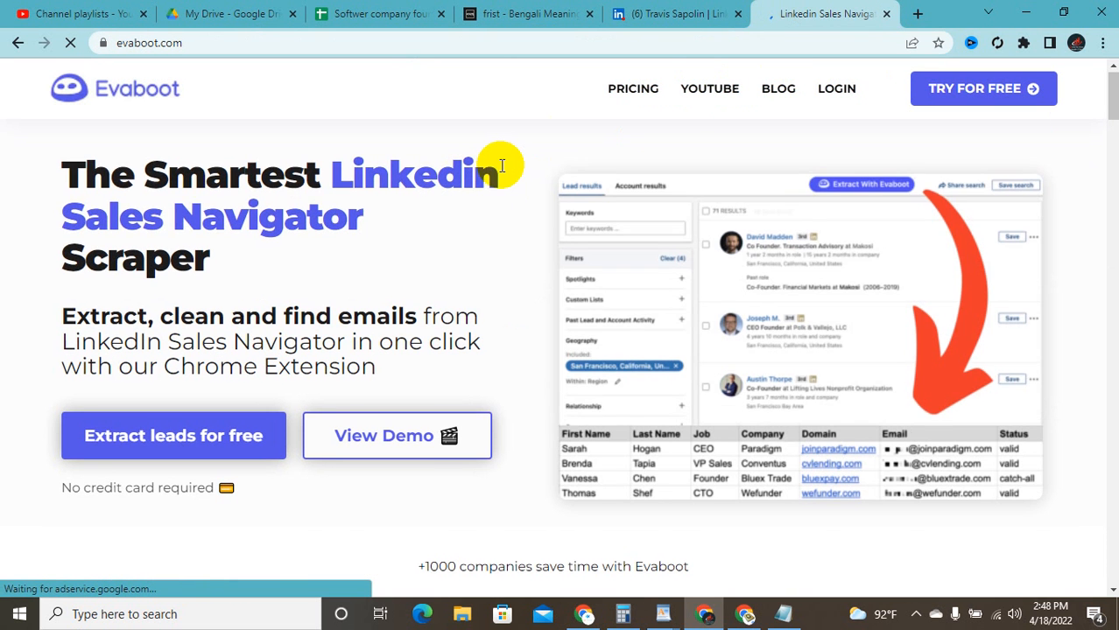
pyautogui.scroll(-2, 500, 165)
pyautogui.scroll(1, 500, 165)
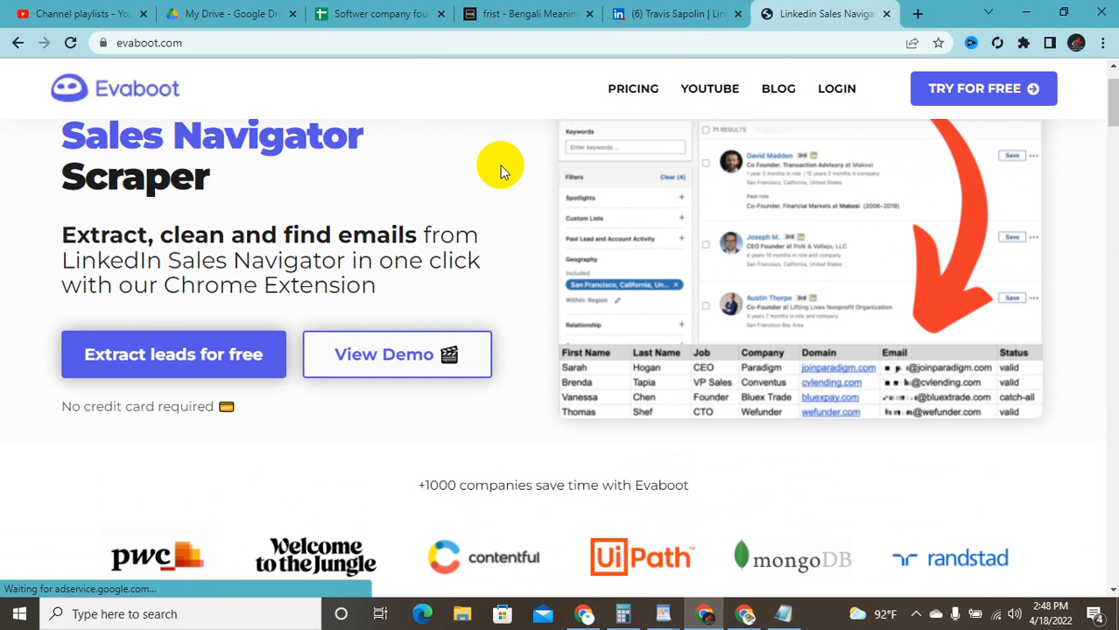
pyautogui.scroll(-2, 500, 165)
pyautogui.scroll(-6, 500, 166)
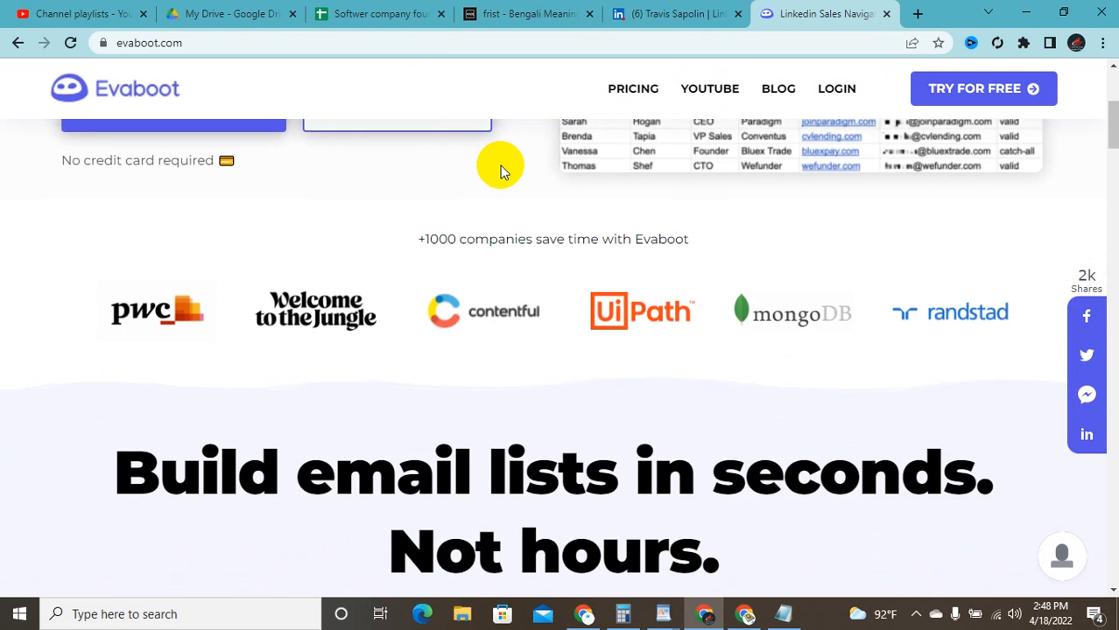
pyautogui.scroll(5, 500, 165)
pyautogui.scroll(5, 500, 166)
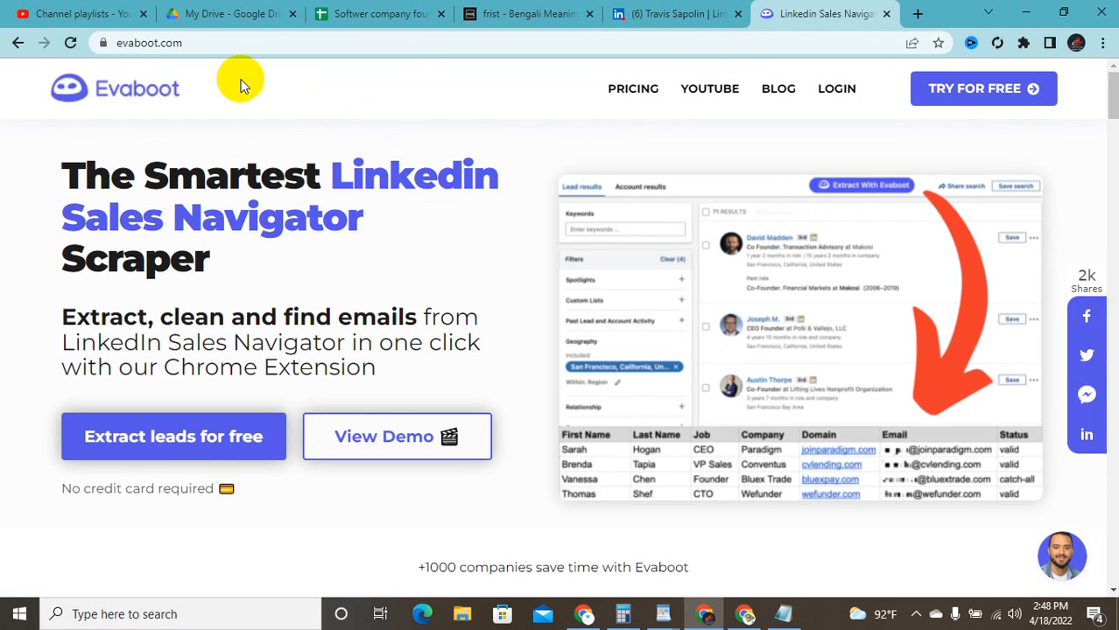
pyautogui.click(18, 43)
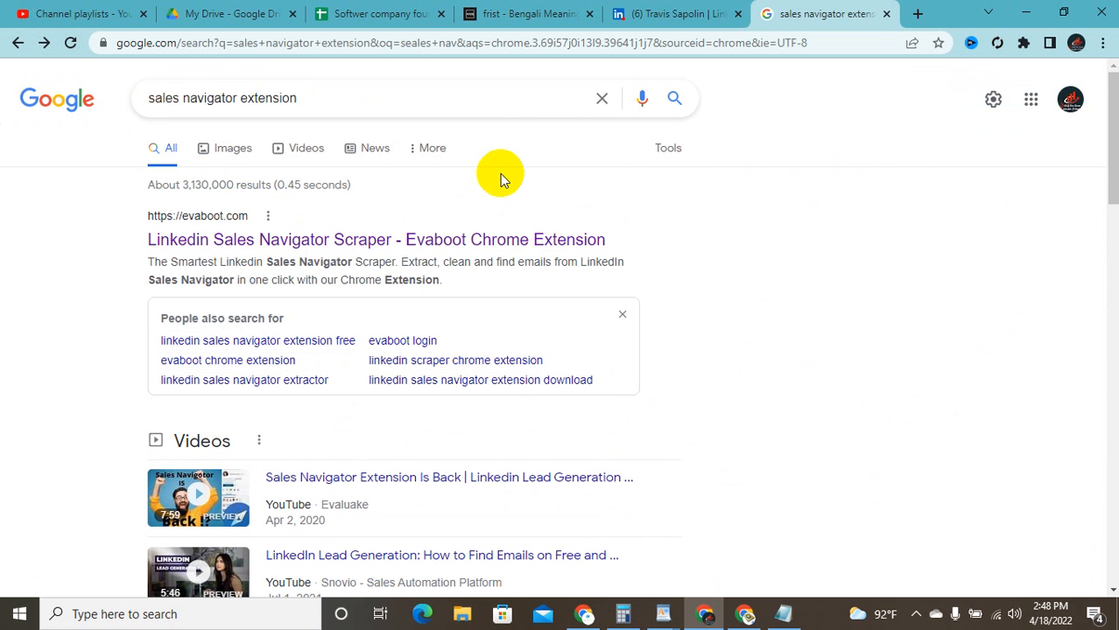
# Step: Skim Skrapp's help article on finding emails from Sales Navigator, then return to the search
pyautogui.scroll(-5, 294, 306)
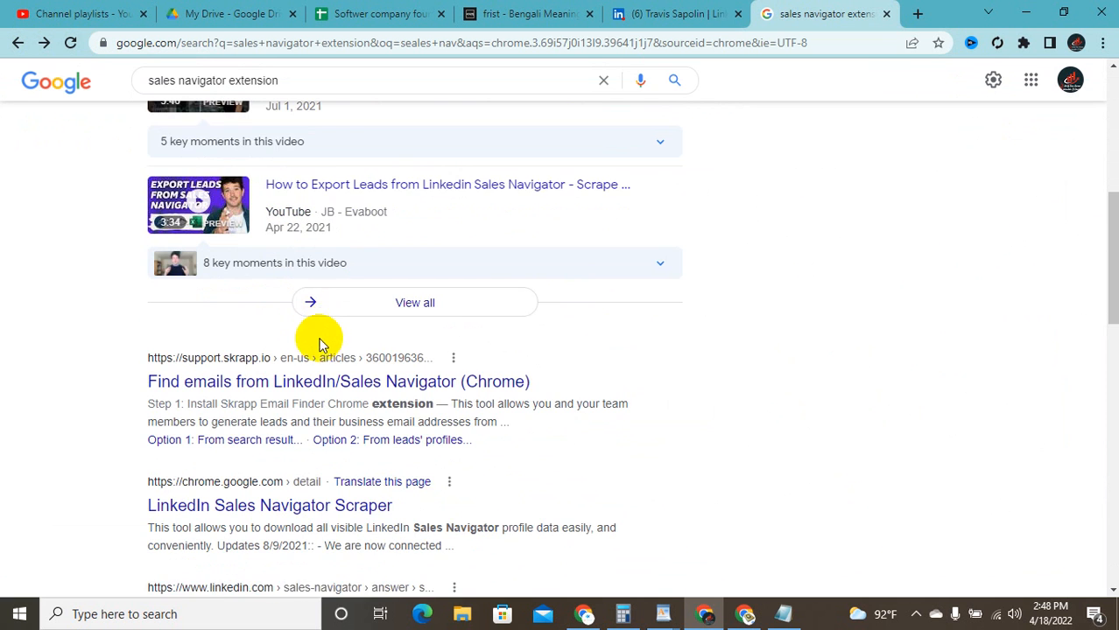
pyautogui.click(347, 388)
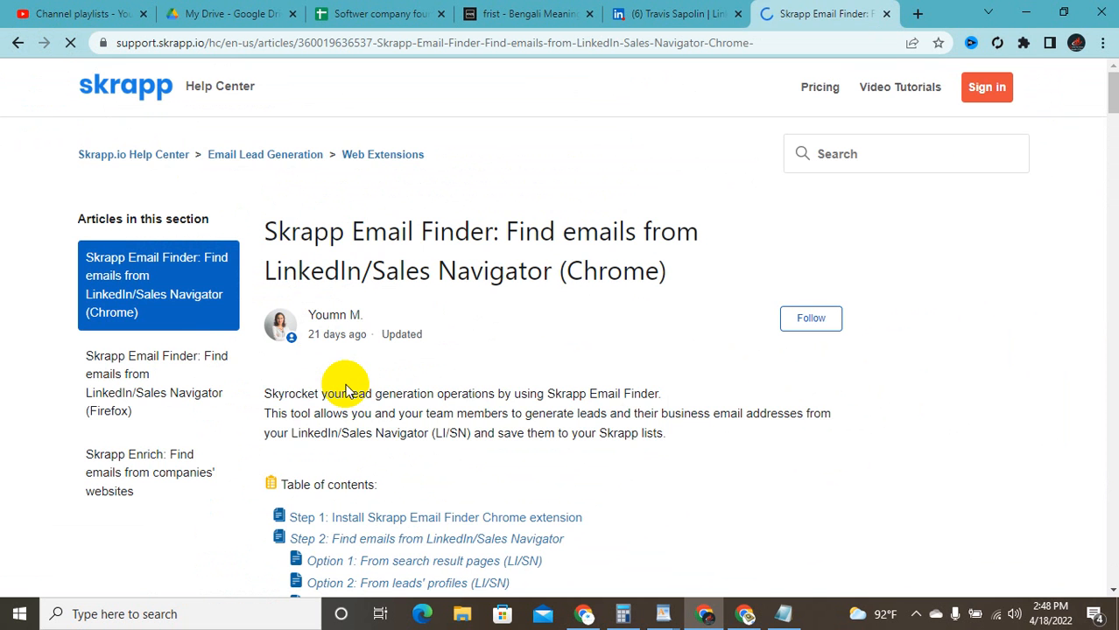
pyautogui.scroll(-8, 412, 150)
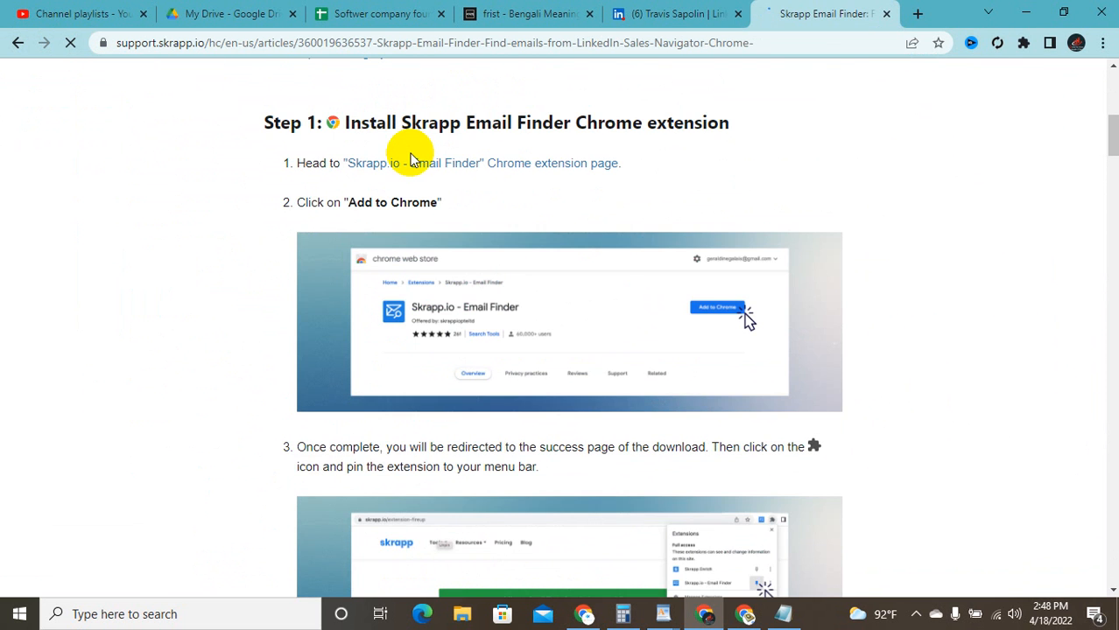
pyautogui.scroll(-4, 438, 176)
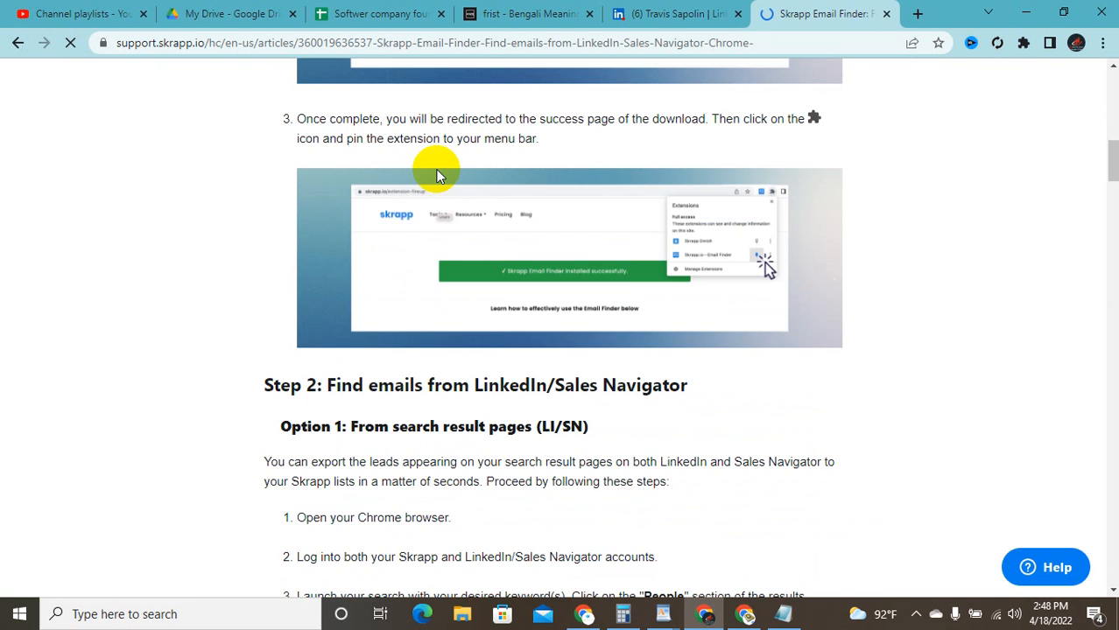
pyautogui.scroll(5, 438, 176)
pyautogui.scroll(5, 433, 172)
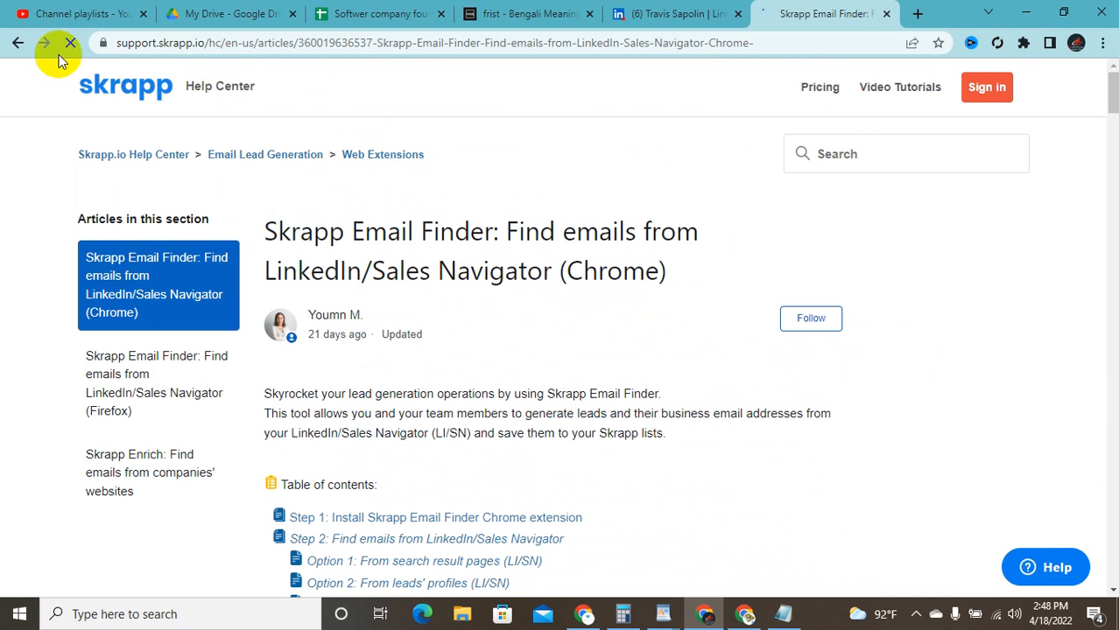
pyautogui.click(18, 42)
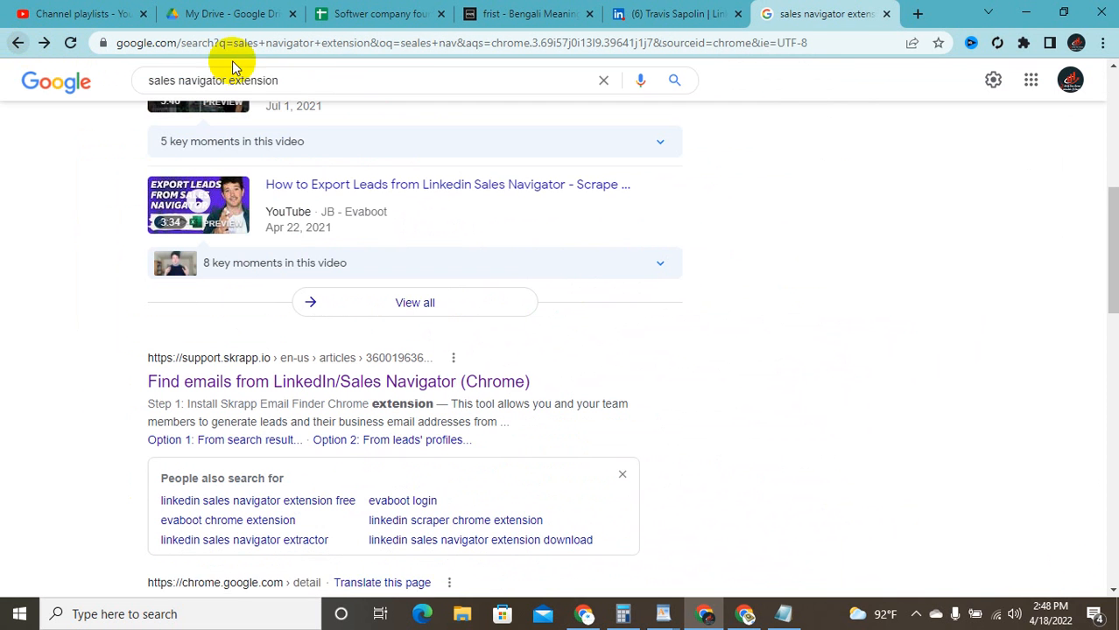
pyautogui.click(333, 78)
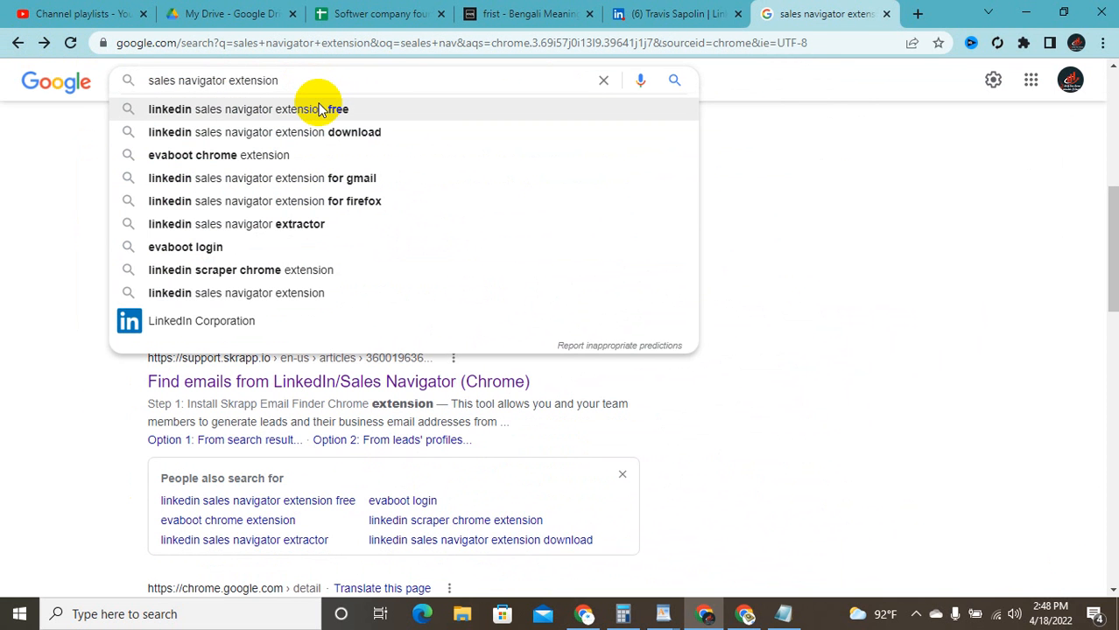
# Step: Search 'linkedin sales navigator extension free' and check the Kloser ad page before going back
pyautogui.click(320, 111)
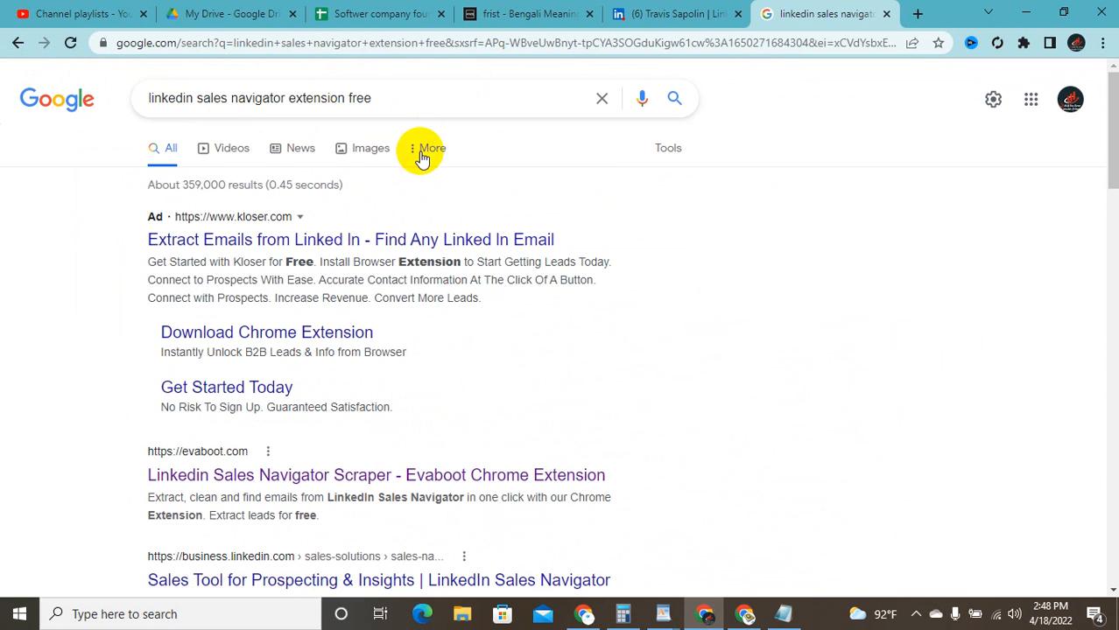
pyautogui.click(320, 328)
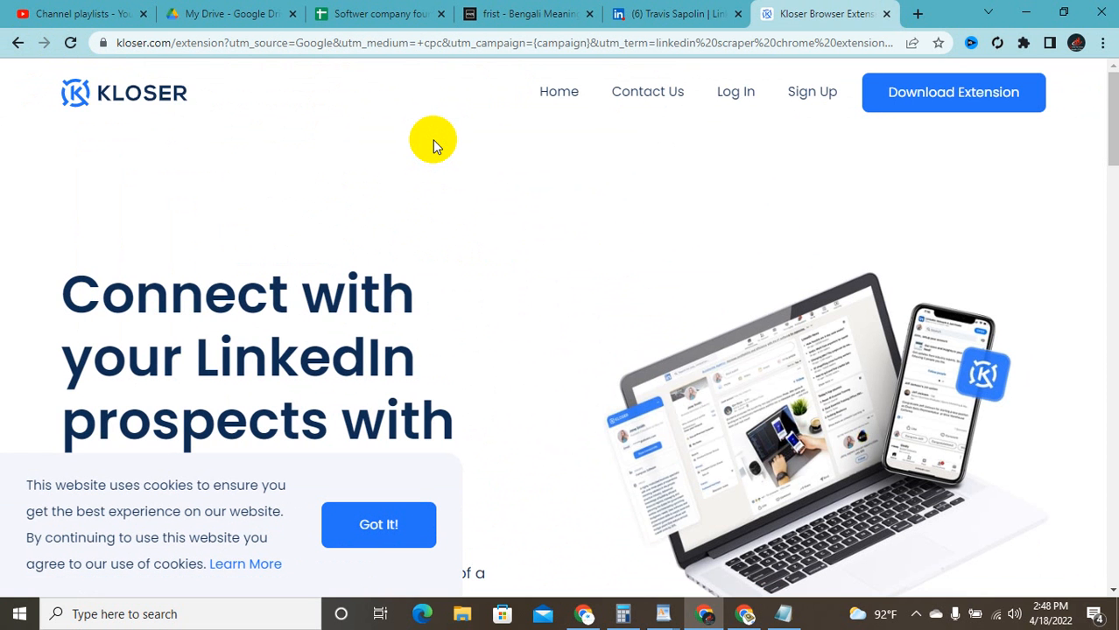
pyautogui.scroll(-2, 120, 369)
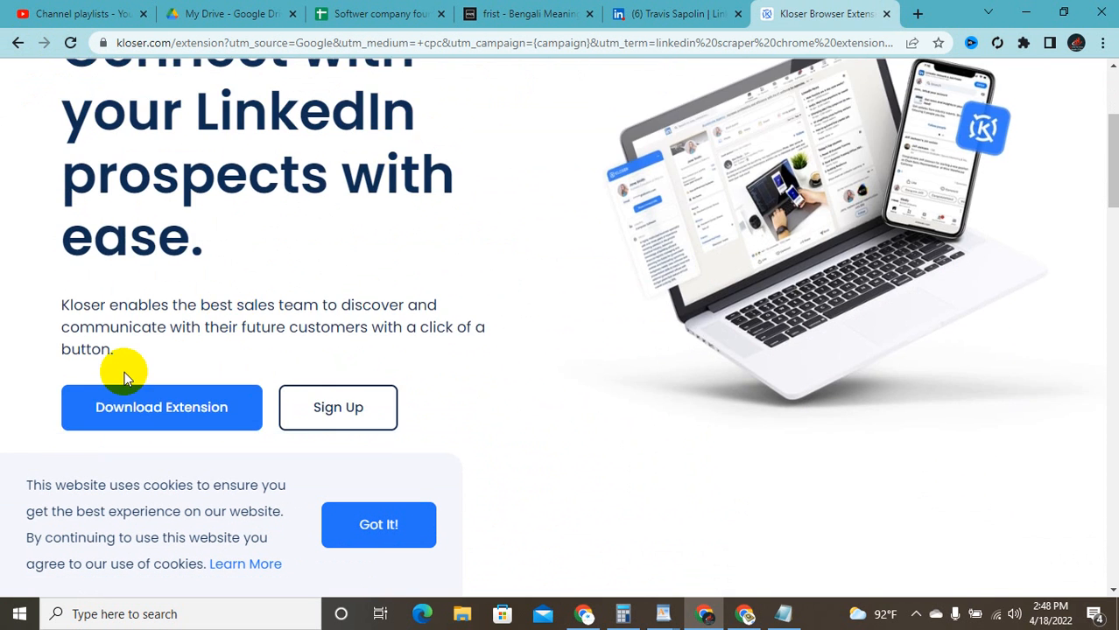
pyautogui.scroll(2, 93, 357)
pyautogui.click(18, 43)
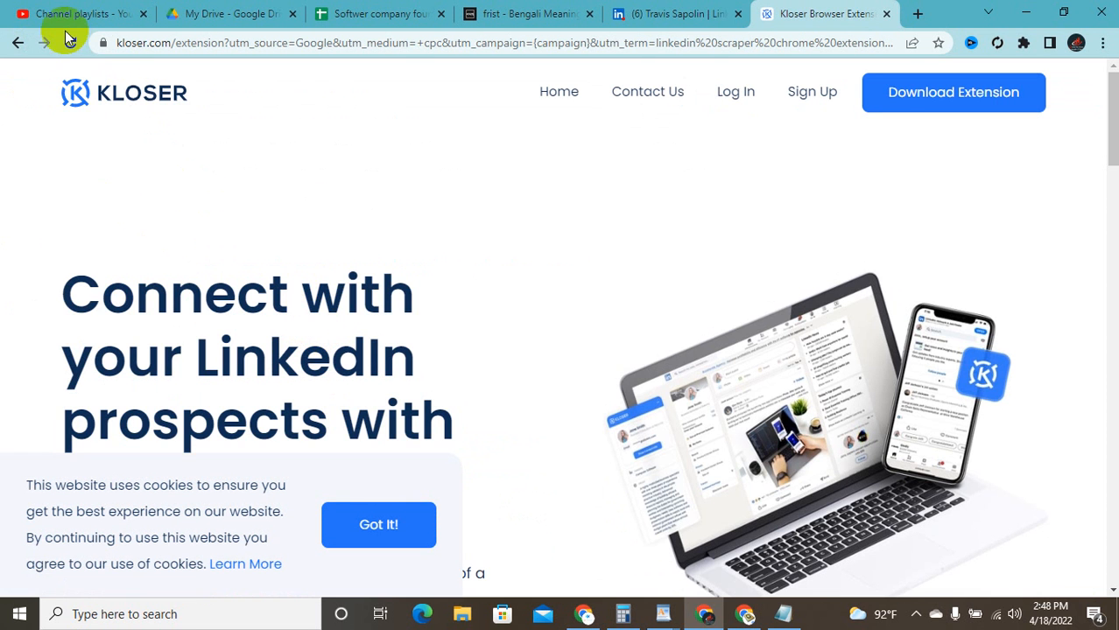
pyautogui.click(18, 43)
# Step: Open the pluginsaddonsextensions.com Sales Navigator CRX download page, then restore down the browser window
pyautogui.scroll(-3, 275, 107)
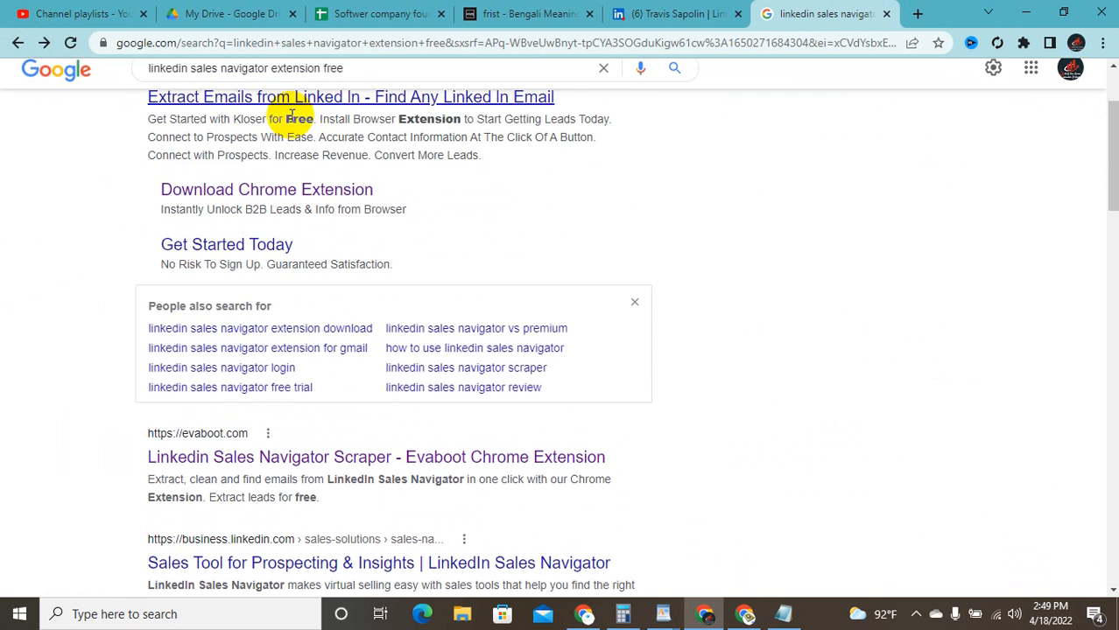
pyautogui.scroll(-2, 289, 113)
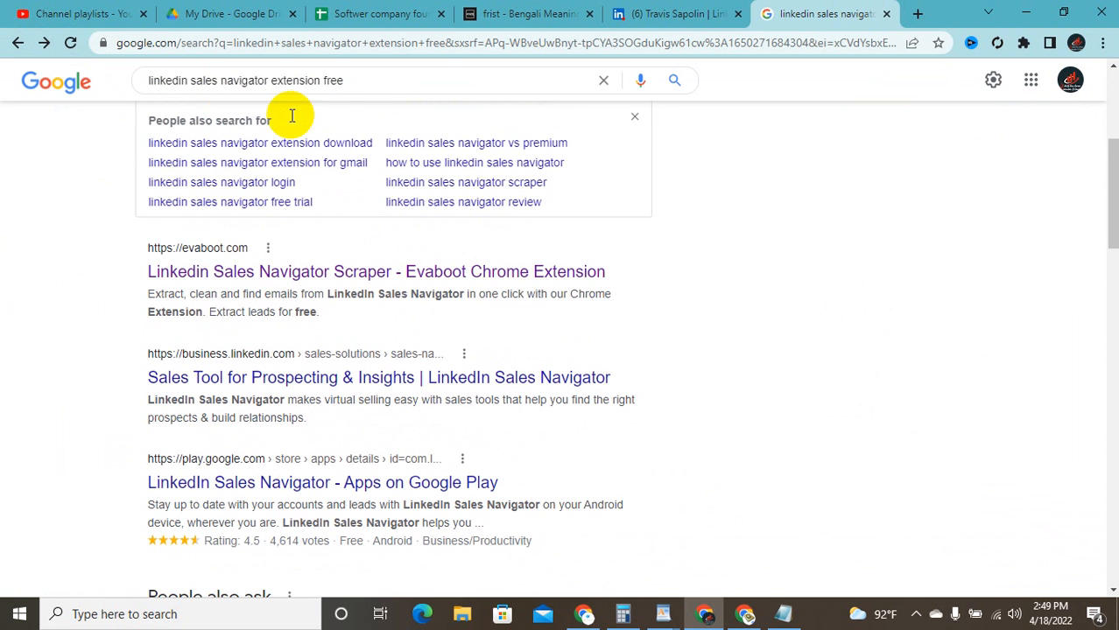
pyautogui.scroll(-1, 369, 279)
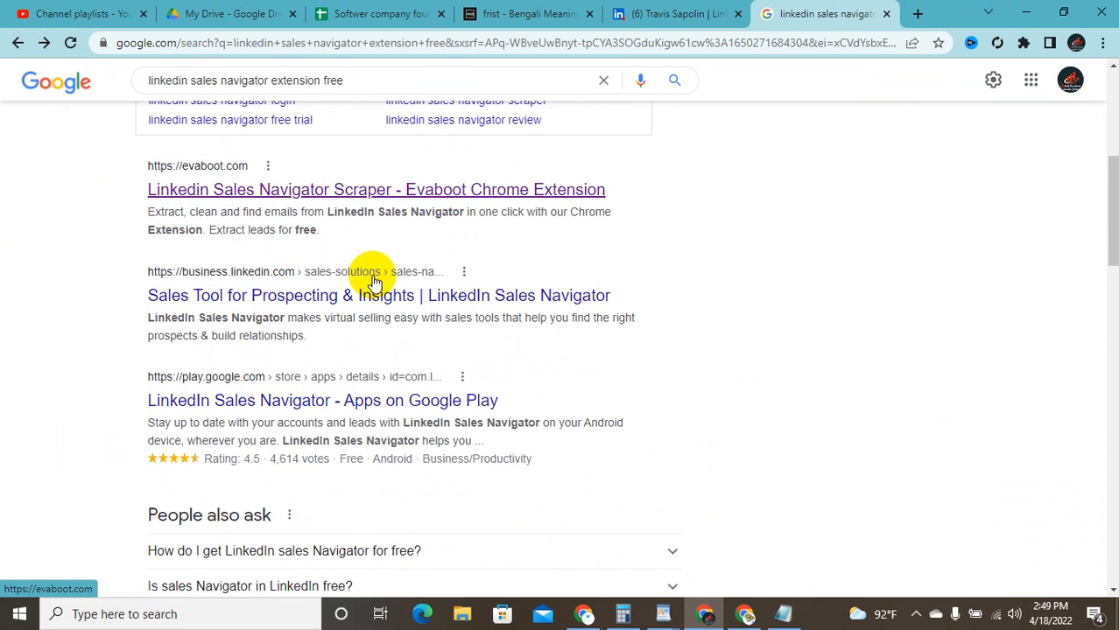
pyautogui.scroll(-1, 357, 300)
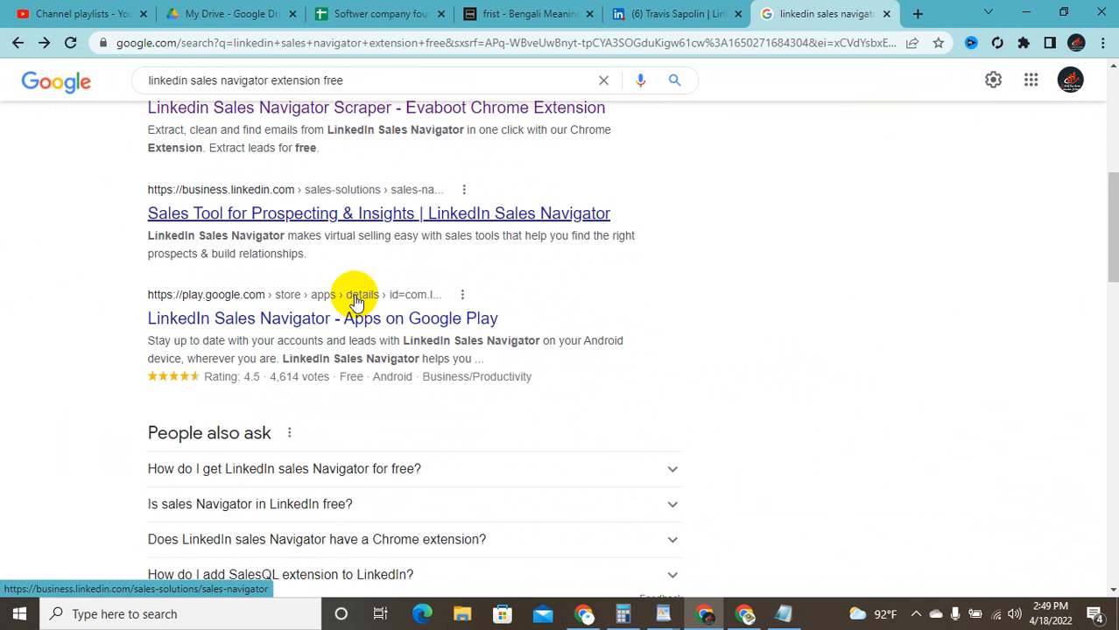
pyautogui.scroll(-7, 375, 309)
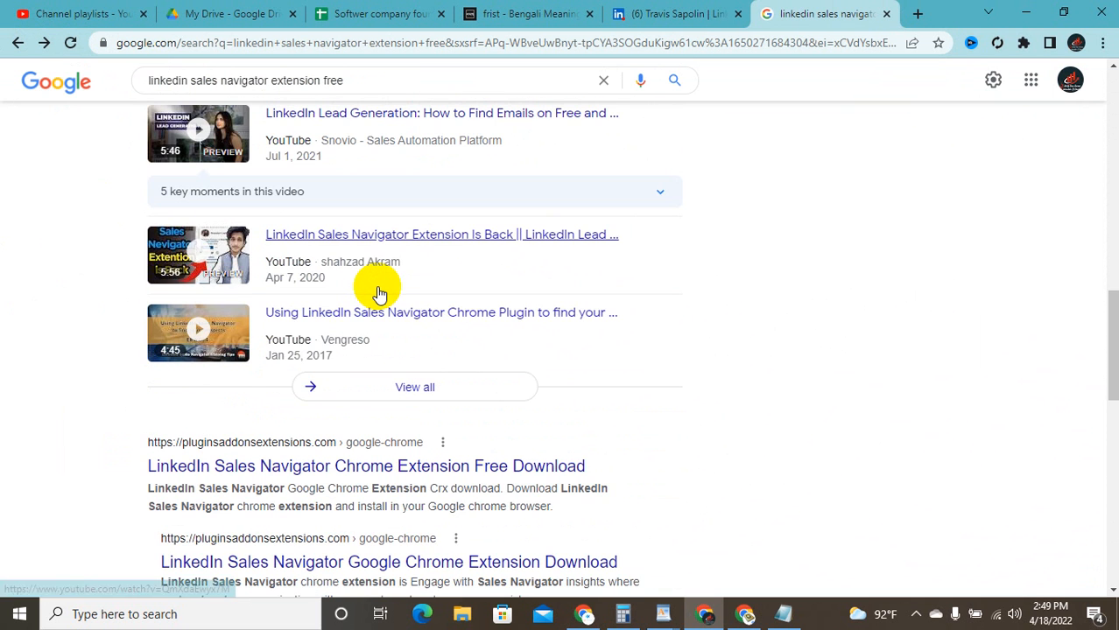
pyautogui.scroll(-1, 383, 291)
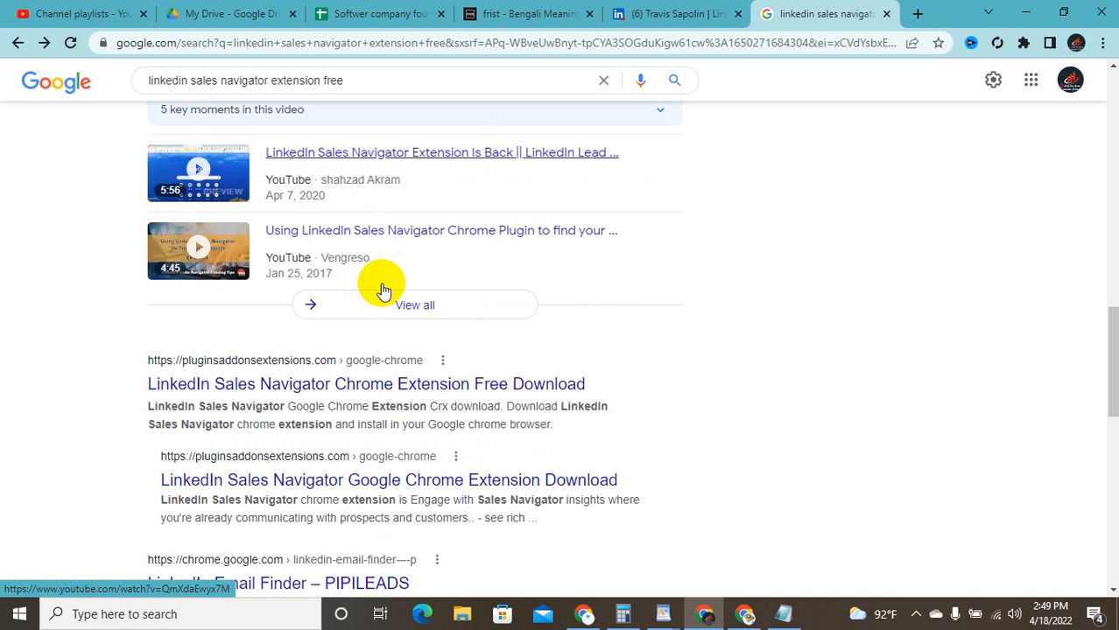
pyautogui.click(412, 390)
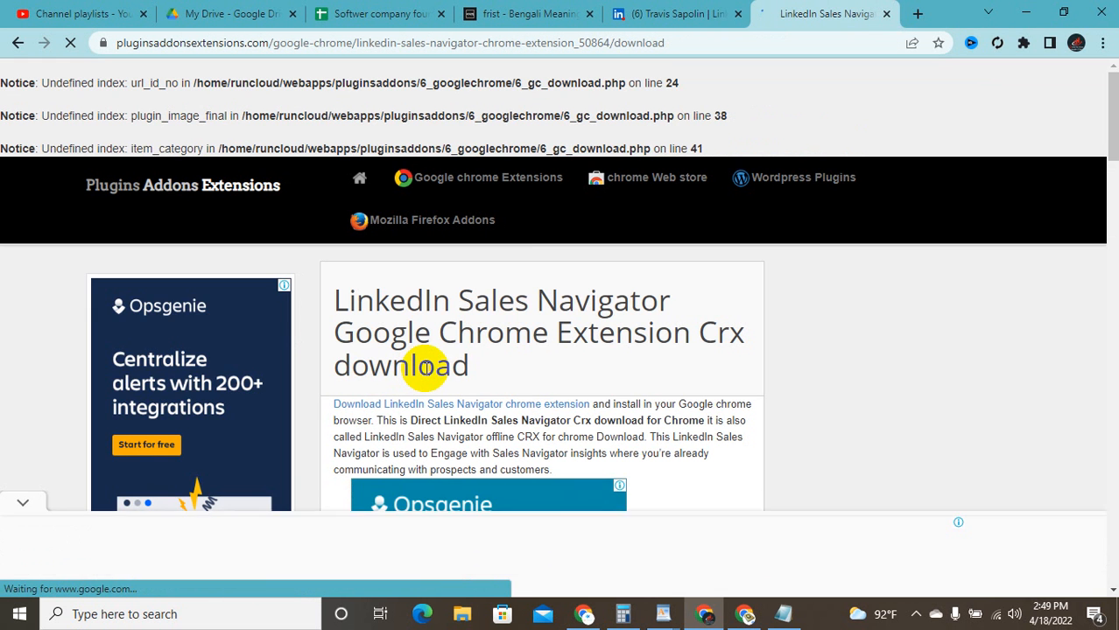
pyautogui.scroll(-7, 914, 340)
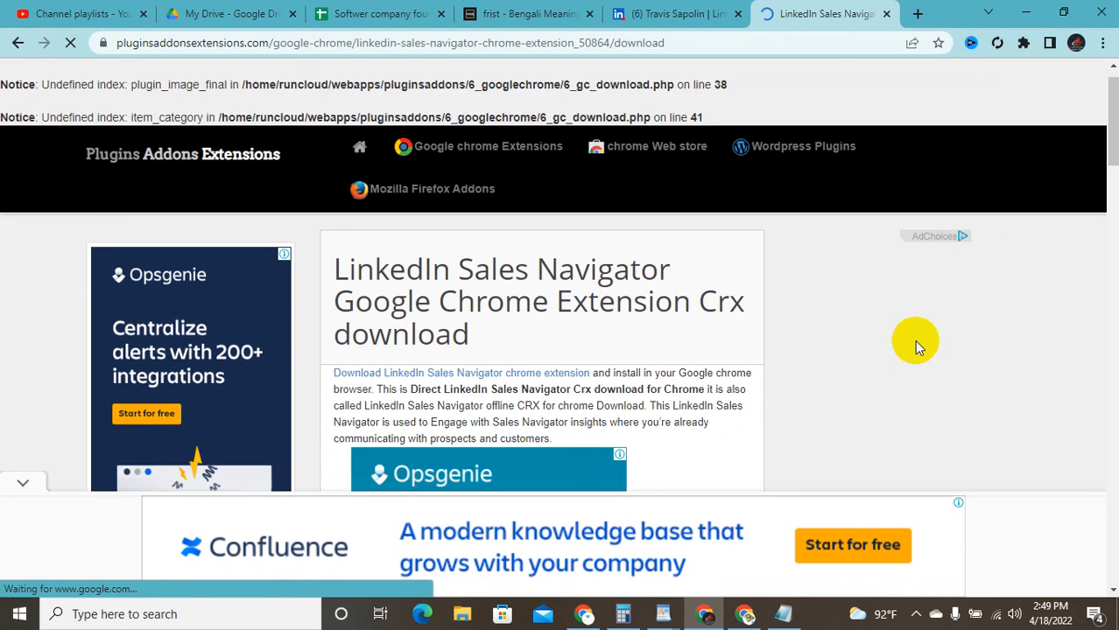
pyautogui.scroll(8, 839, 330)
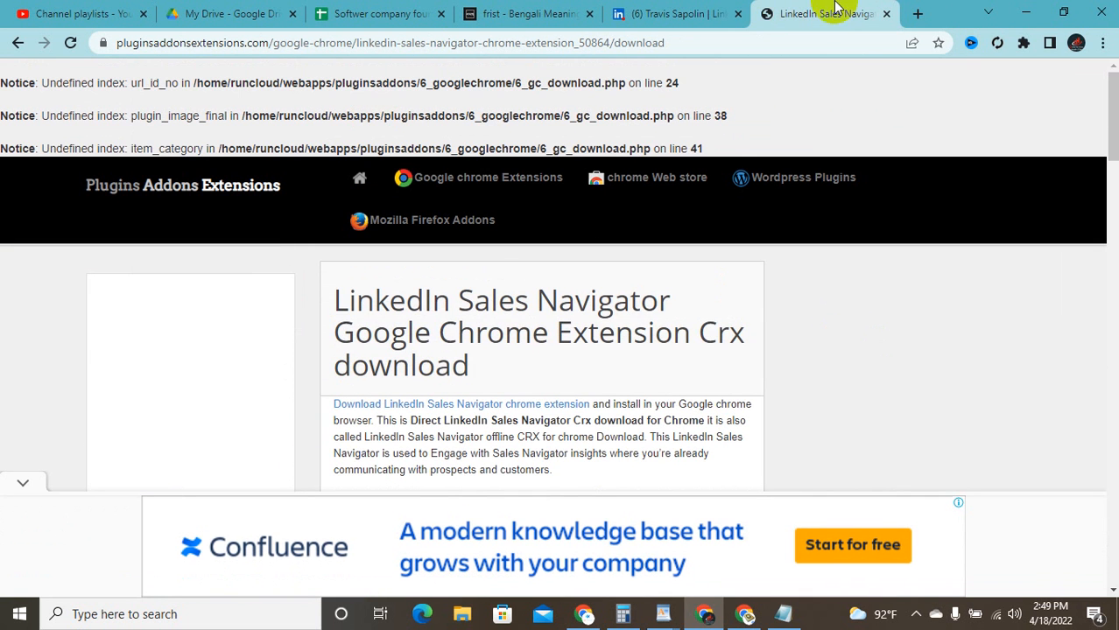
pyautogui.click(1064, 11)
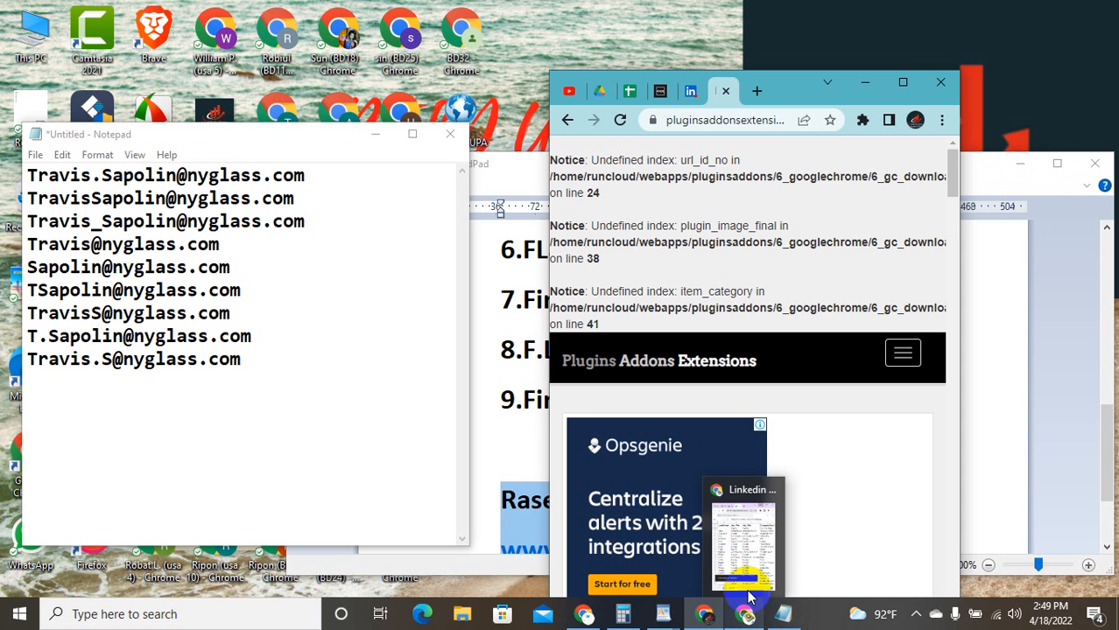
# Step: Maximise the Linkedin new task Sheets window from the taskbar and open a blank tab
pyautogui.click(746, 573)
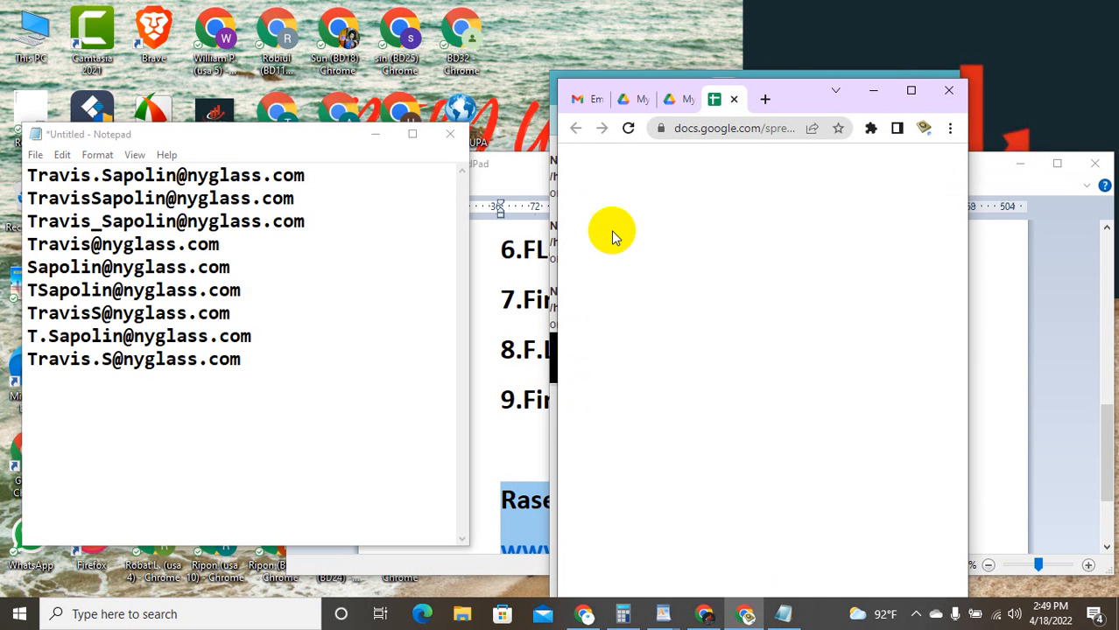
pyautogui.click(910, 90)
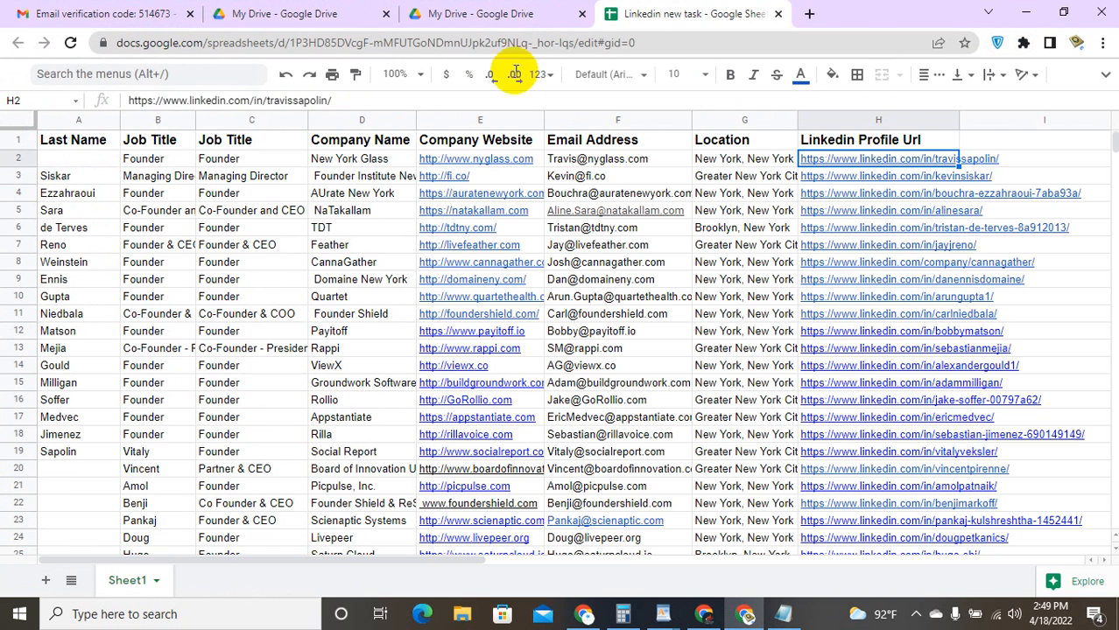
pyautogui.click(809, 12)
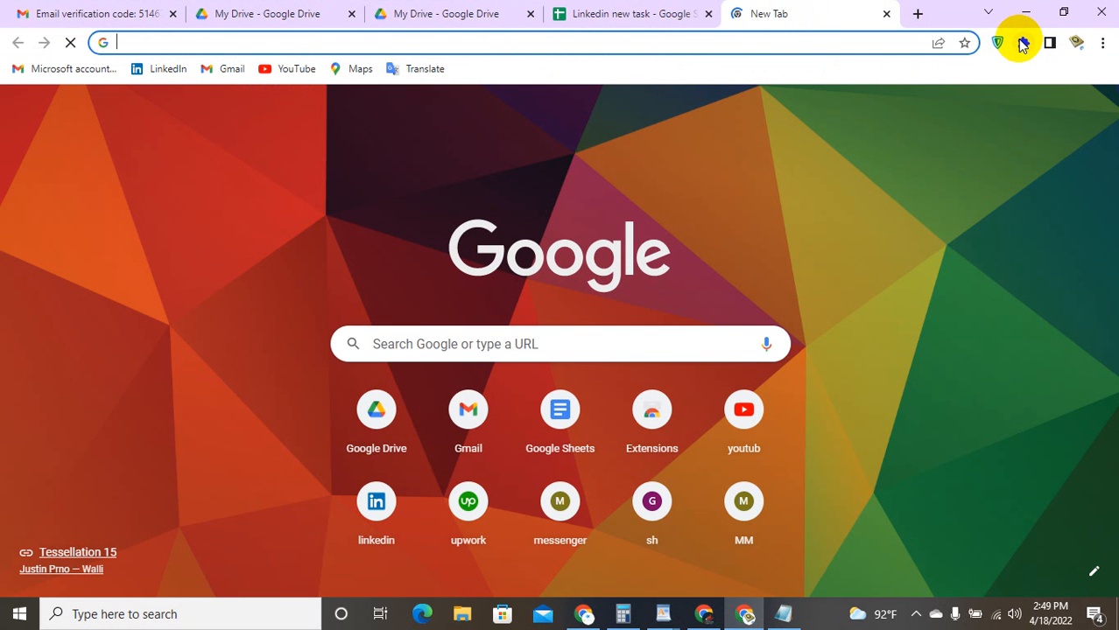
# Step: Remove the CrossPilot extension from Chrome and reopen the Extensions menu
pyautogui.click(1022, 43)
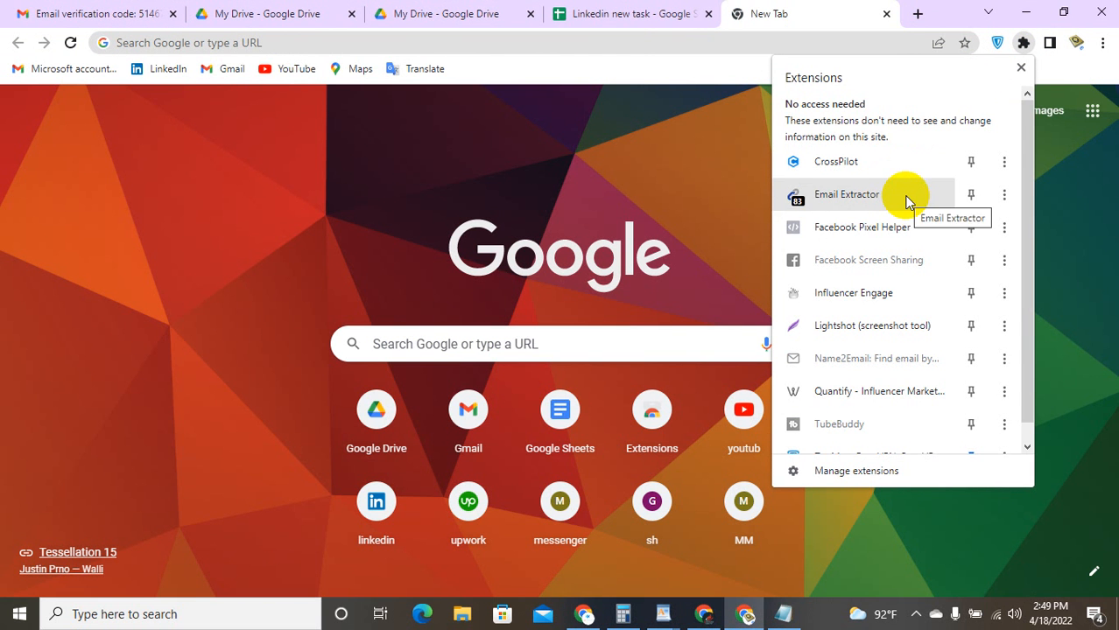
pyautogui.scroll(-1, 907, 202)
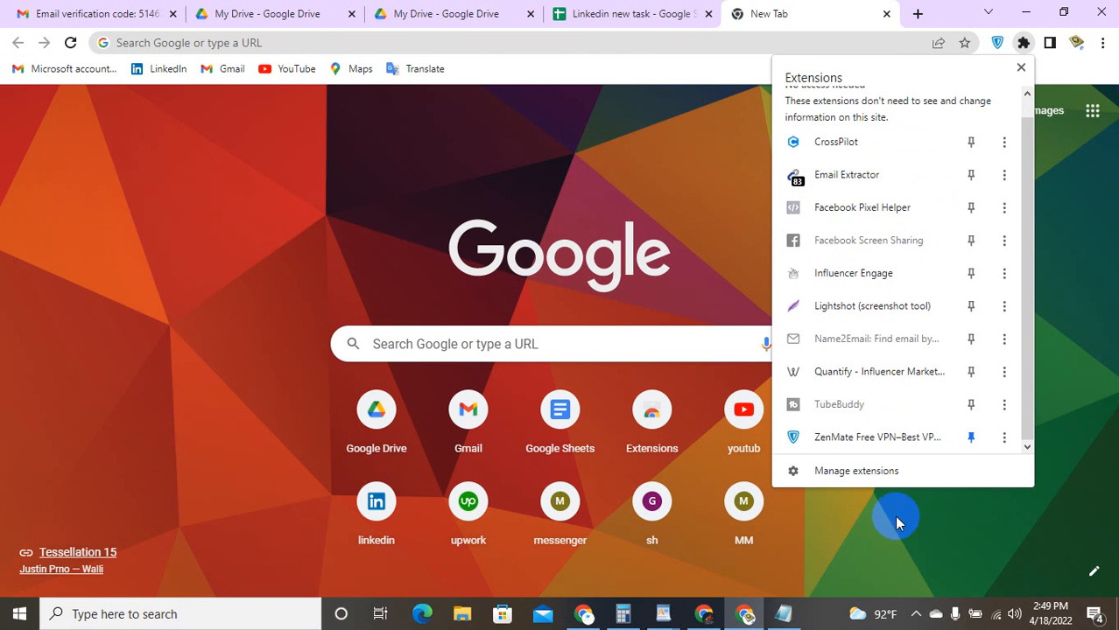
pyautogui.click(1000, 145)
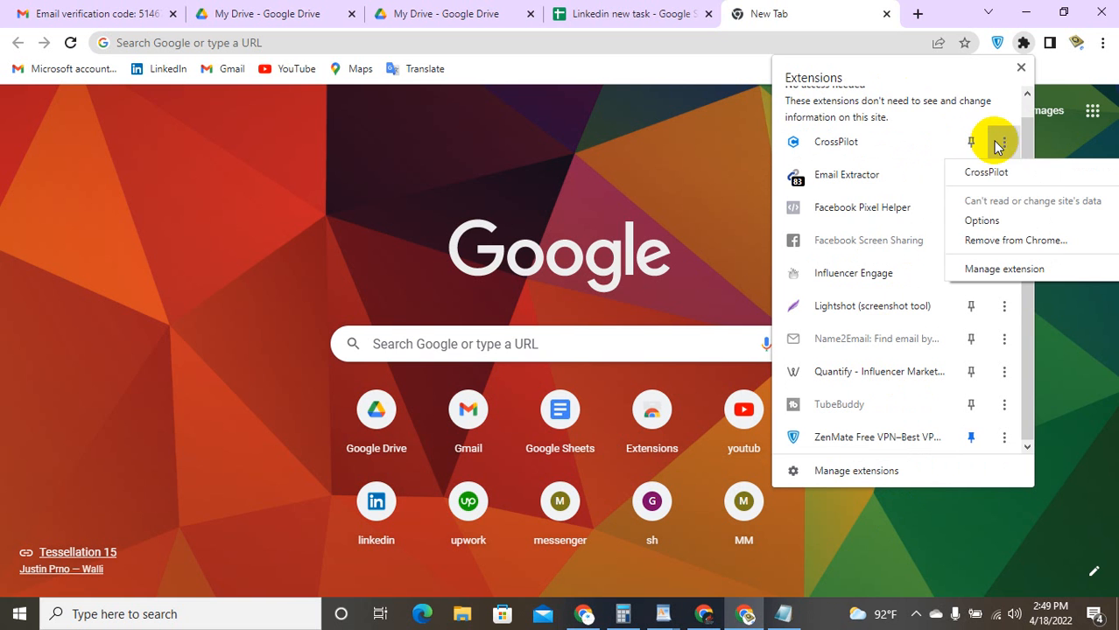
pyautogui.click(1023, 242)
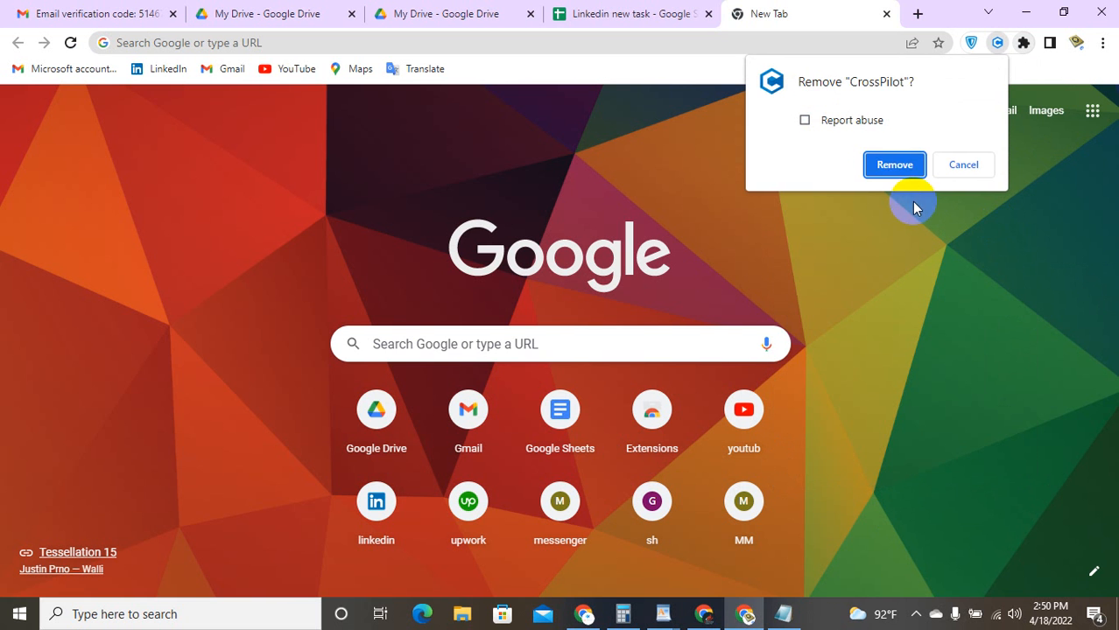
pyautogui.click(908, 171)
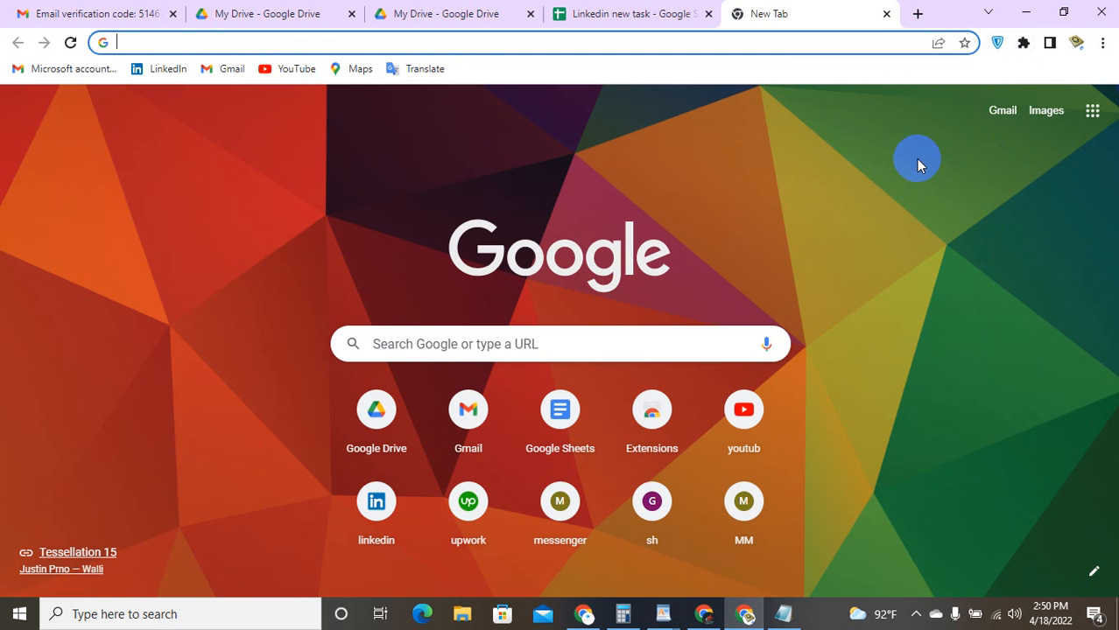
pyautogui.click(1021, 44)
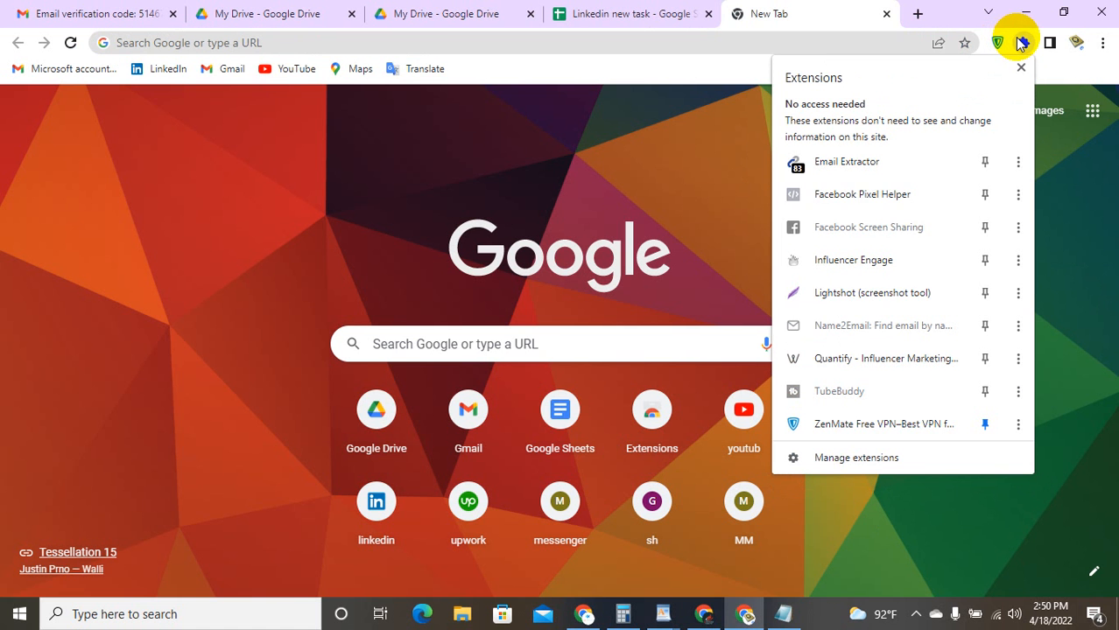
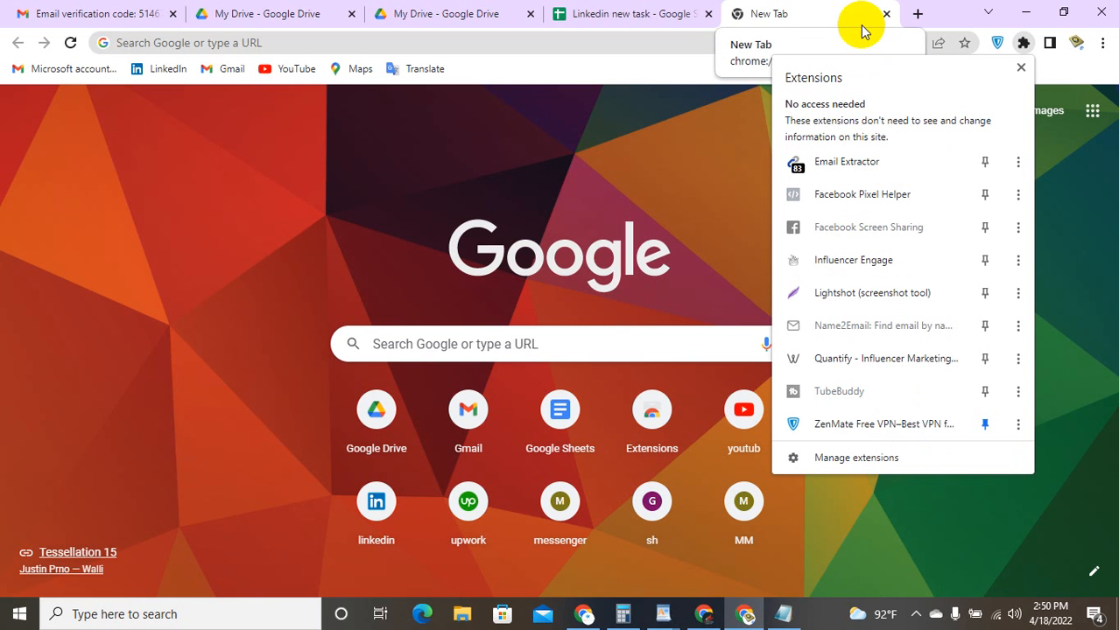
# Step: Minimise the new-tab Chrome window and maximise the window showing the Sales Navigator CRX download page
pyautogui.click(1063, 13)
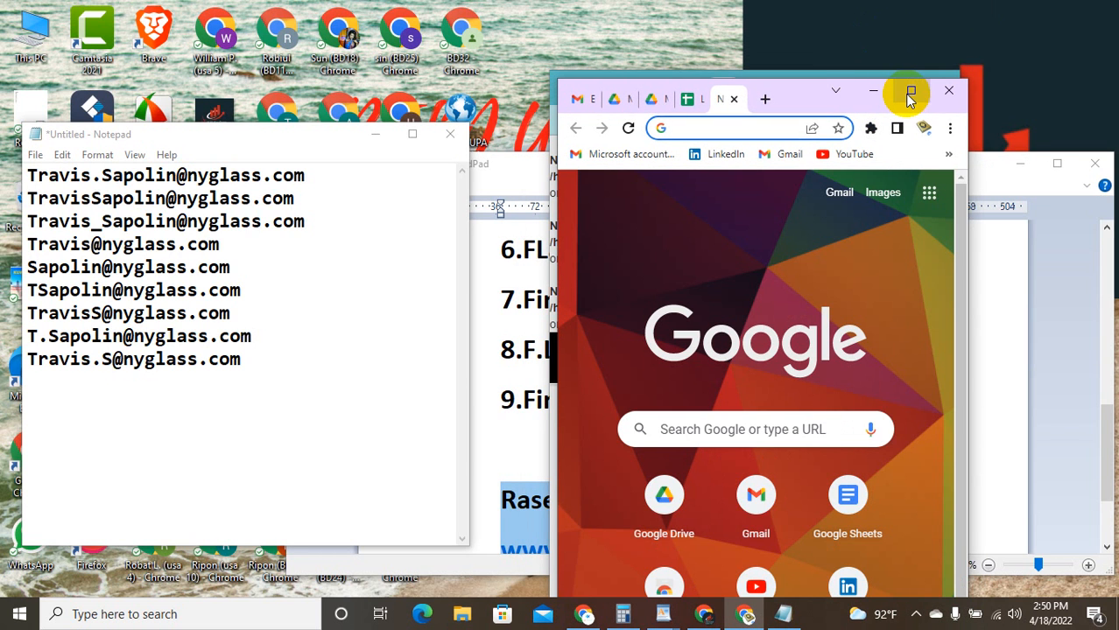
pyautogui.click(909, 93)
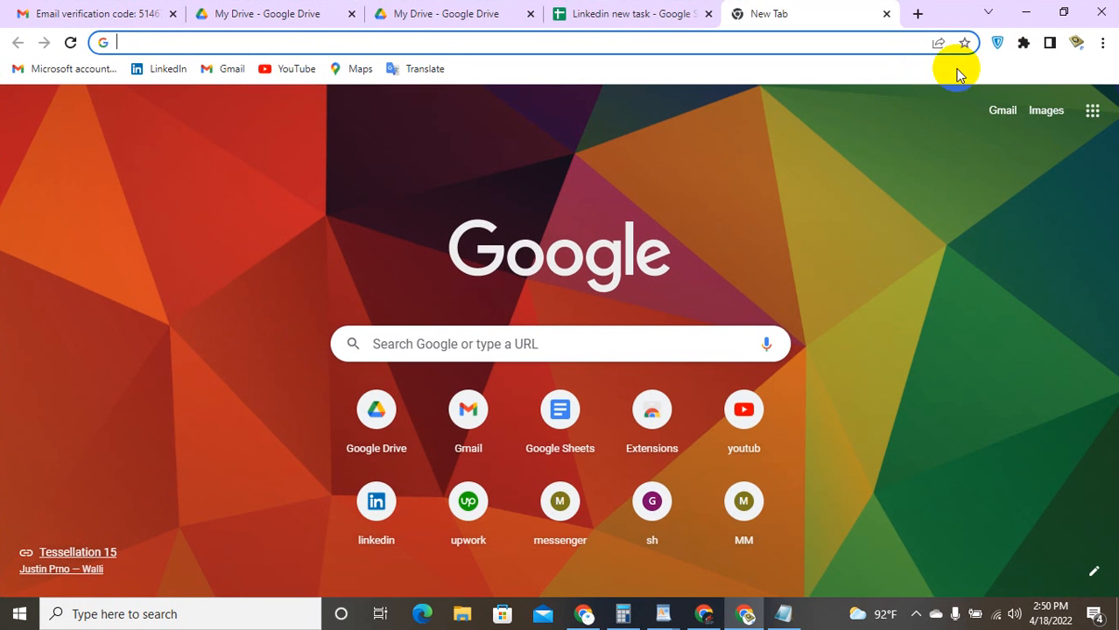
pyautogui.click(1058, 16)
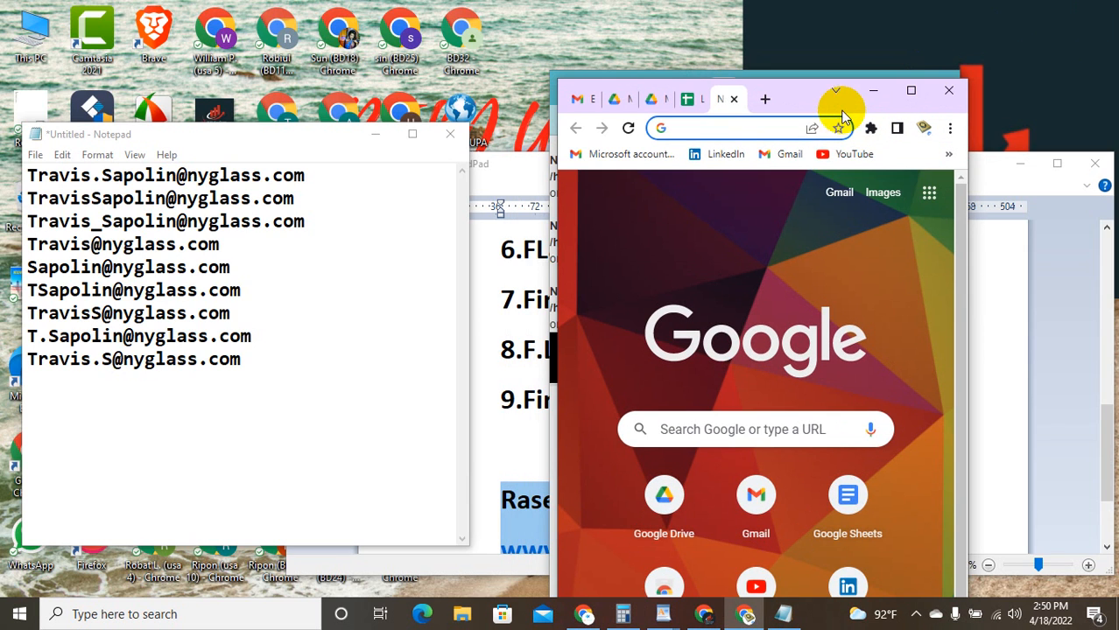
pyautogui.click(870, 91)
pyautogui.click(902, 82)
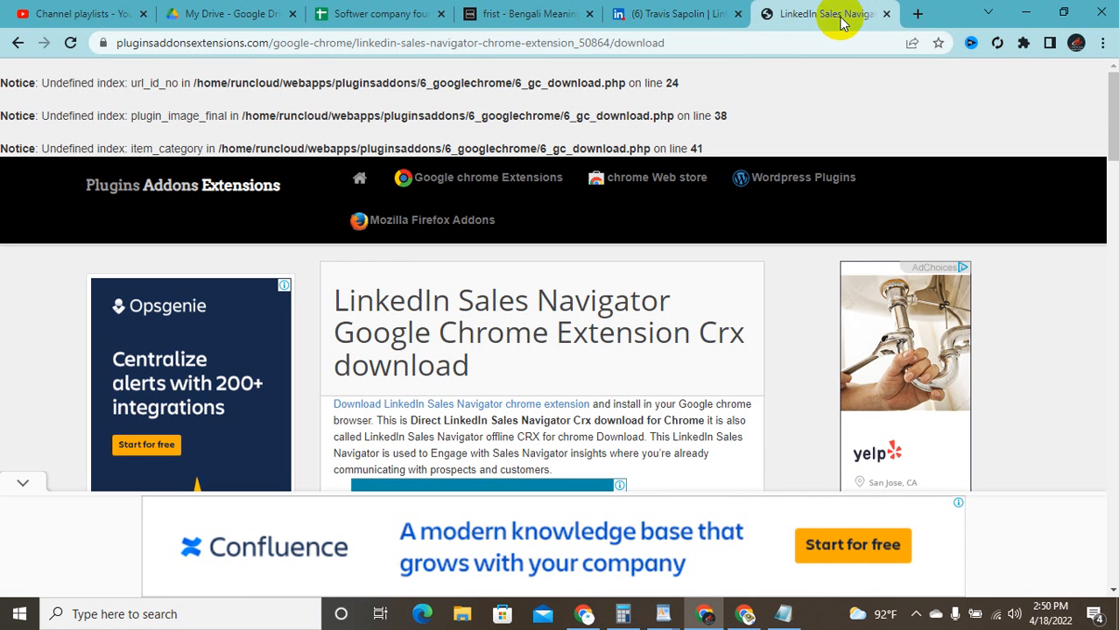
# Step: Search Google for a free LinkedIn Sales Navigator extension download and scroll to the crx4chrome.com result
pyautogui.click(18, 42)
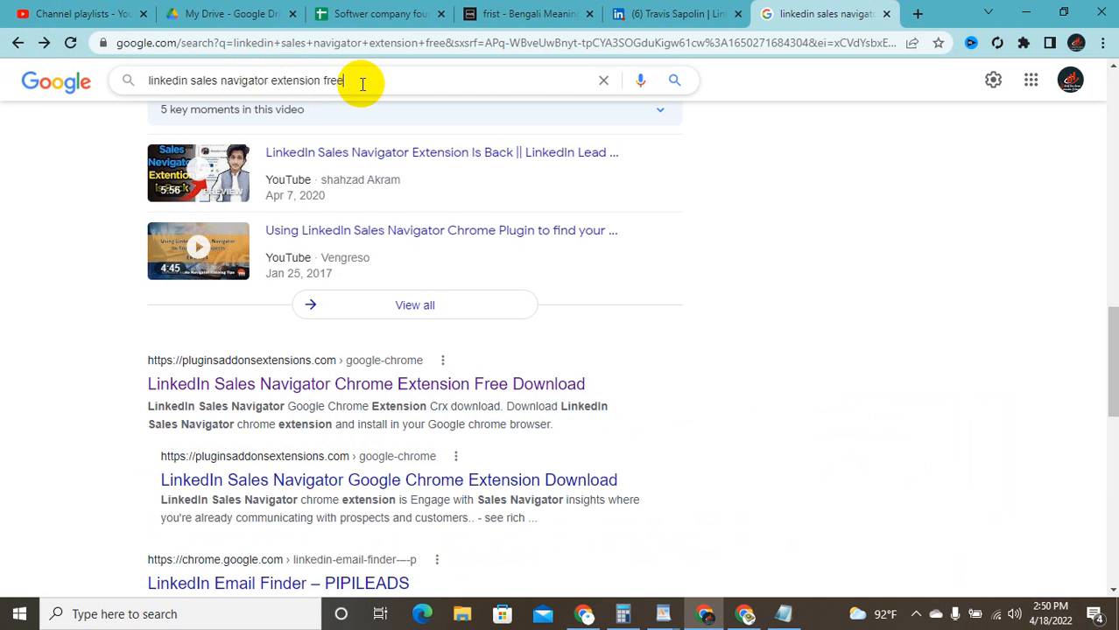
pyautogui.press('BackSpace')
pyautogui.press('BackSpace')
pyautogui.press('BackSpace')
pyautogui.press('BackSpace')
pyautogui.press('BackSpace')
pyautogui.press('BackSpace')
pyautogui.press('BackSpace')
pyautogui.press('BackSpace')
pyautogui.press('BackSpace')
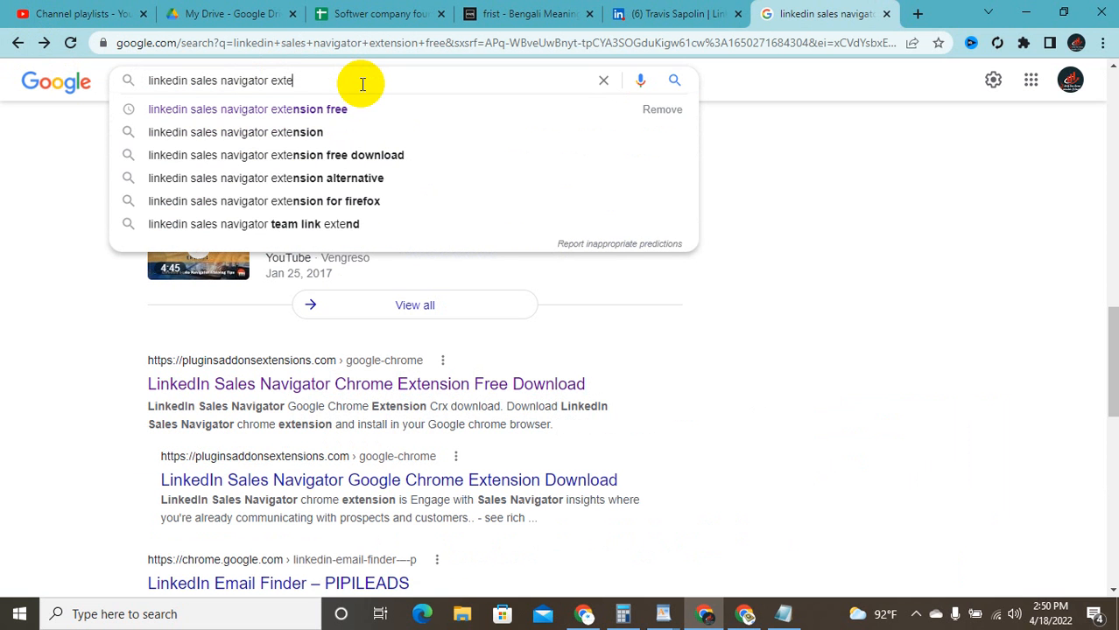
pyautogui.click(372, 160)
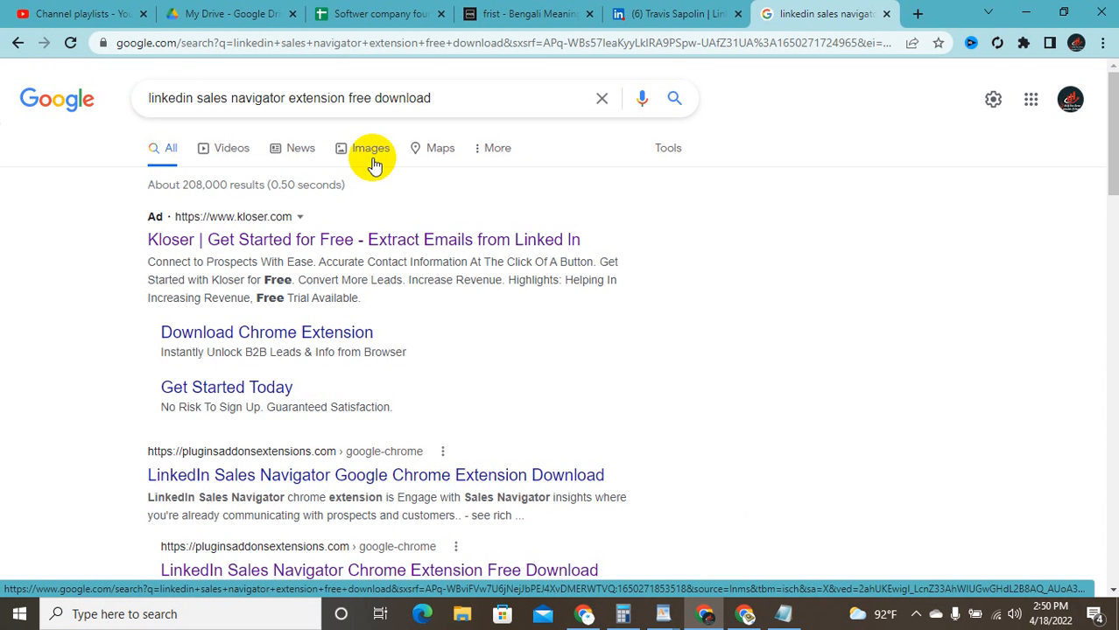
pyautogui.scroll(-2, 302, 368)
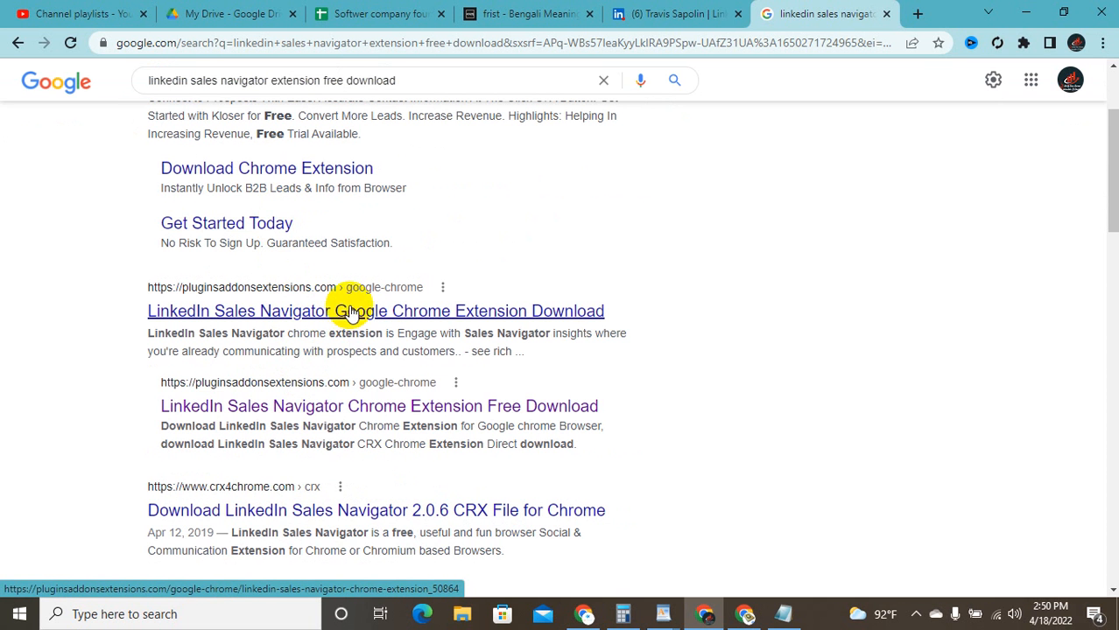
pyautogui.scroll(-2, 356, 306)
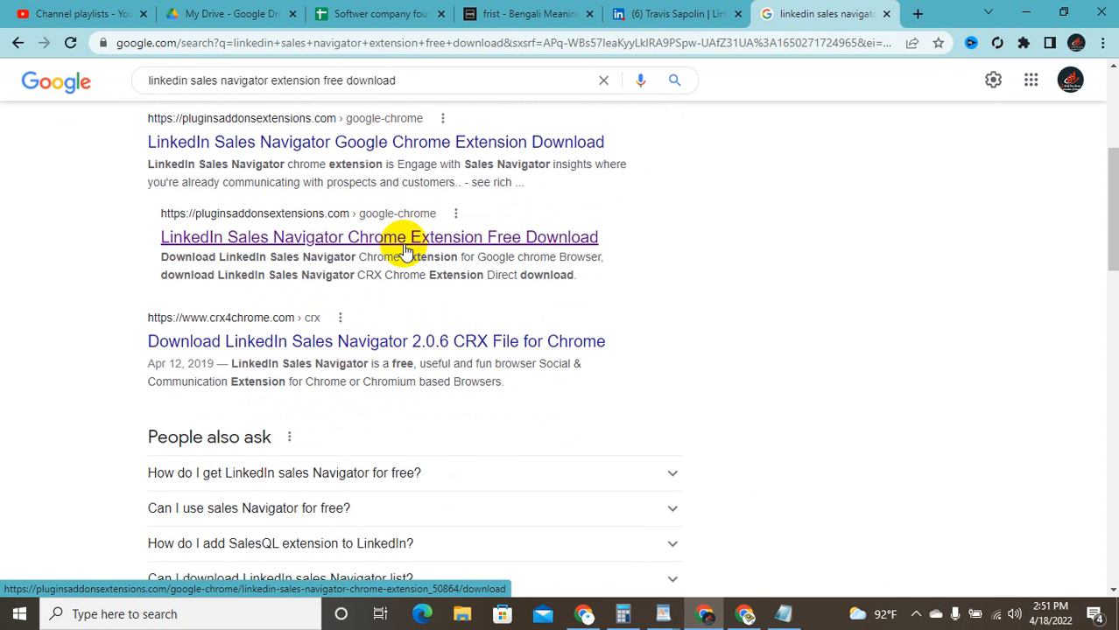
pyautogui.scroll(-1, 405, 254)
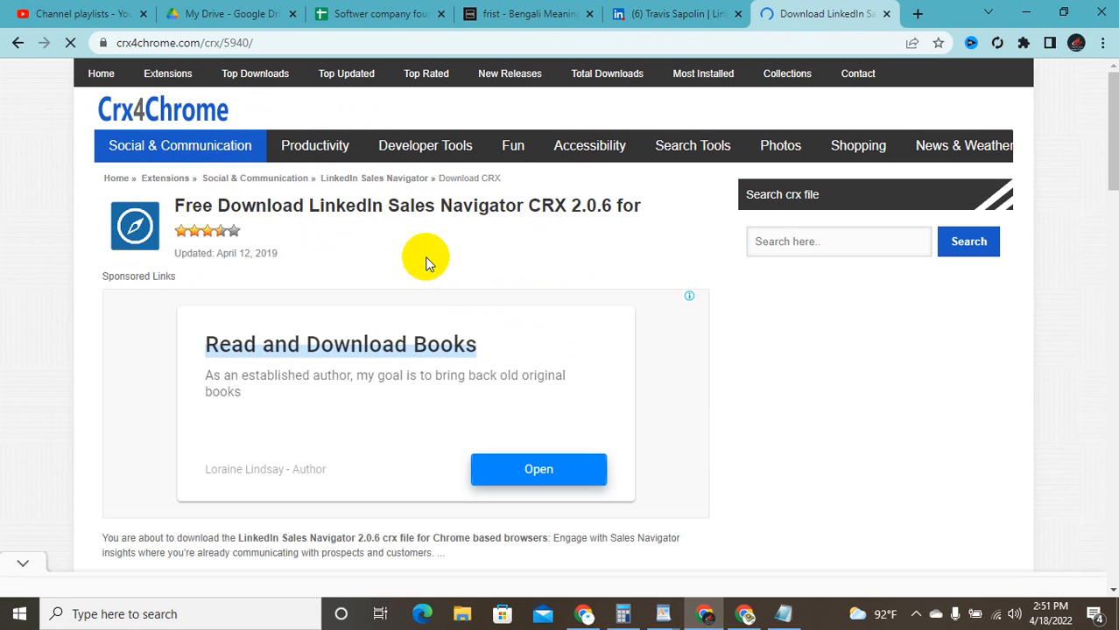
# Step: Download the Sales Navigator CRX file from the Crx4Chrome server, keeping it despite the warning
pyautogui.scroll(-1, 475, 289)
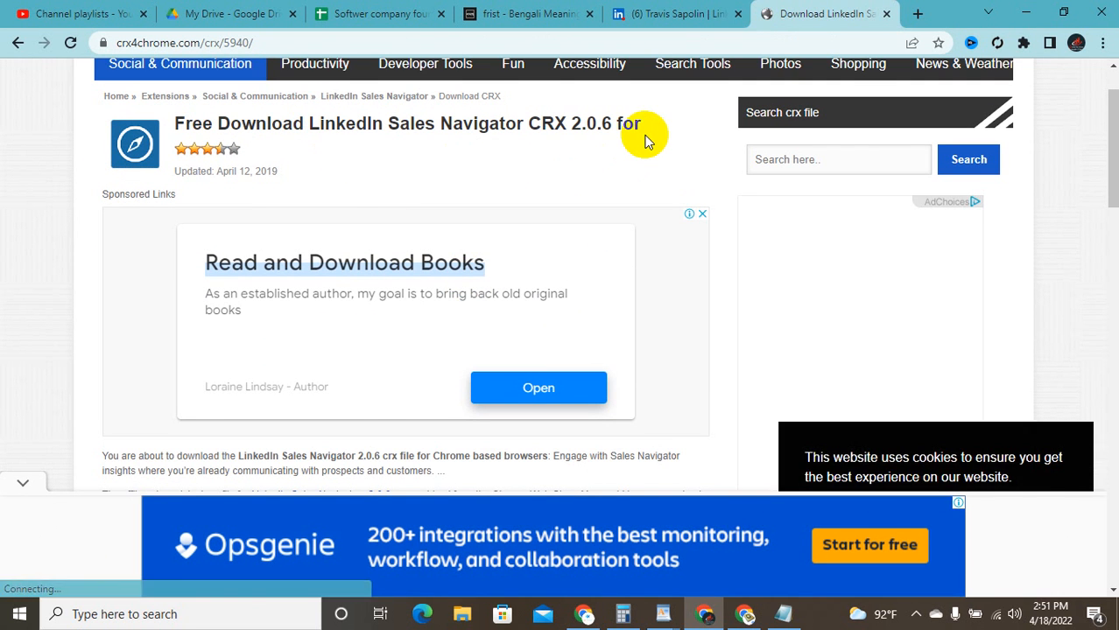
pyautogui.scroll(-5, 645, 141)
pyautogui.scroll(1, 645, 140)
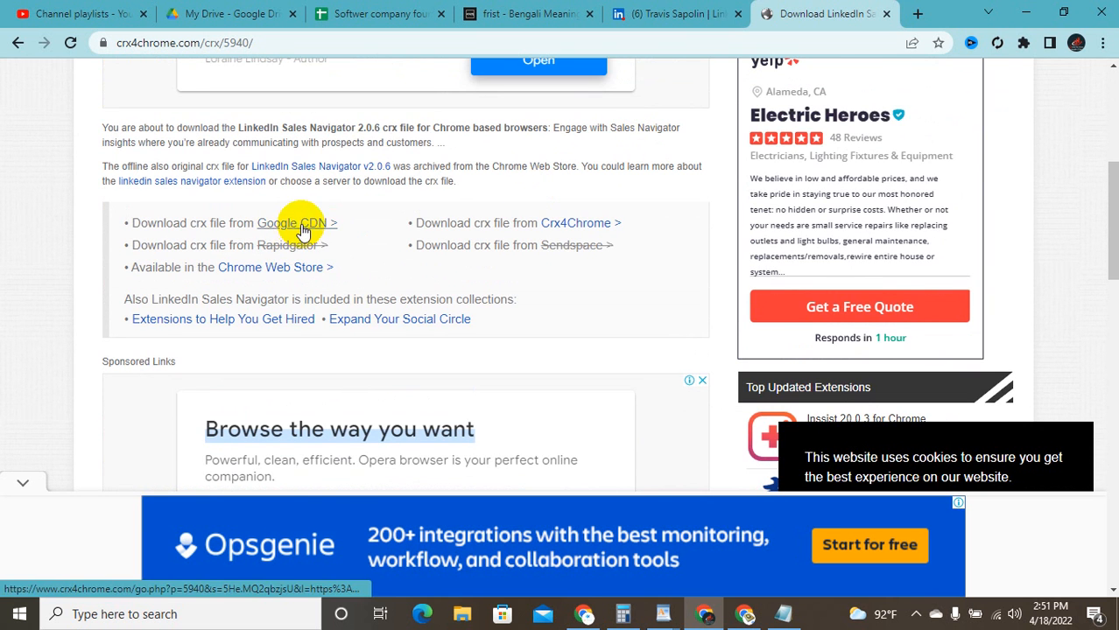
pyautogui.scroll(2, 550, 212)
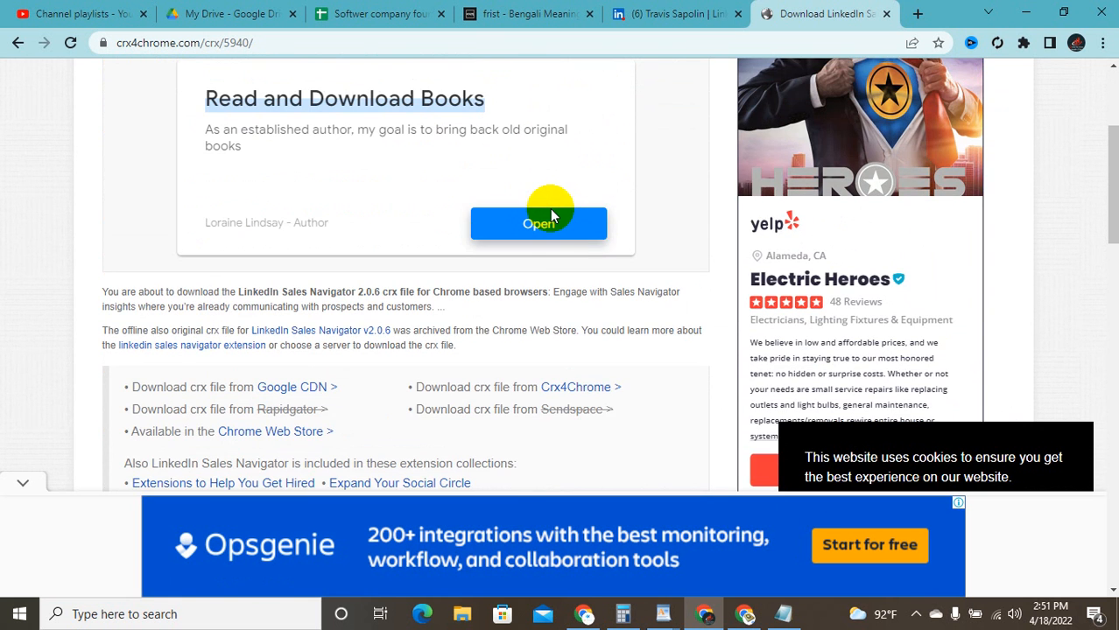
pyautogui.click(585, 386)
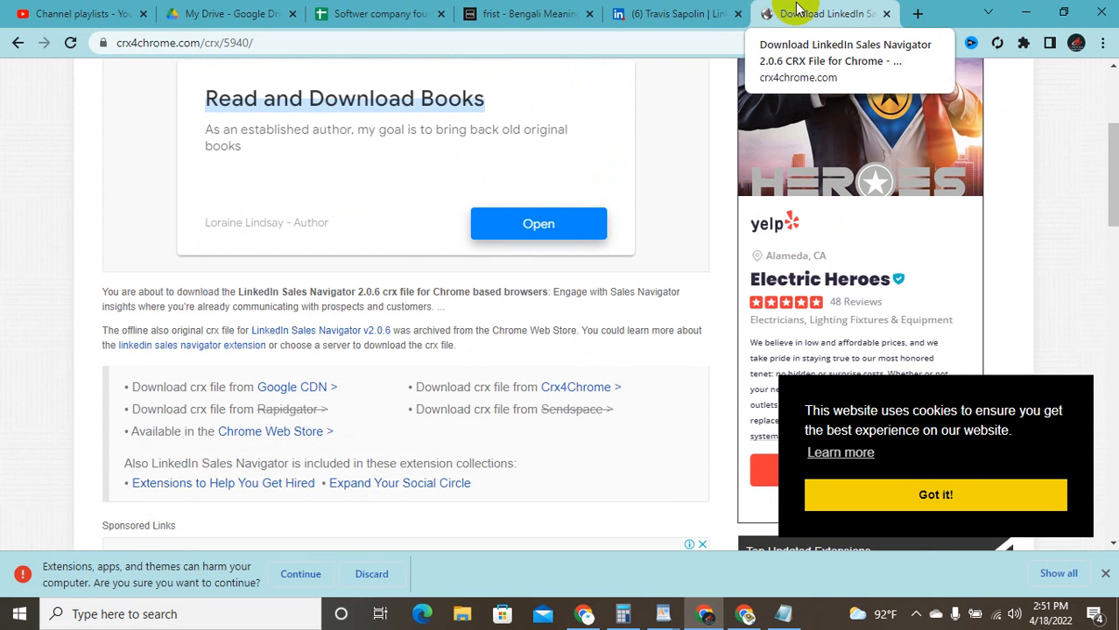
pyautogui.click(304, 573)
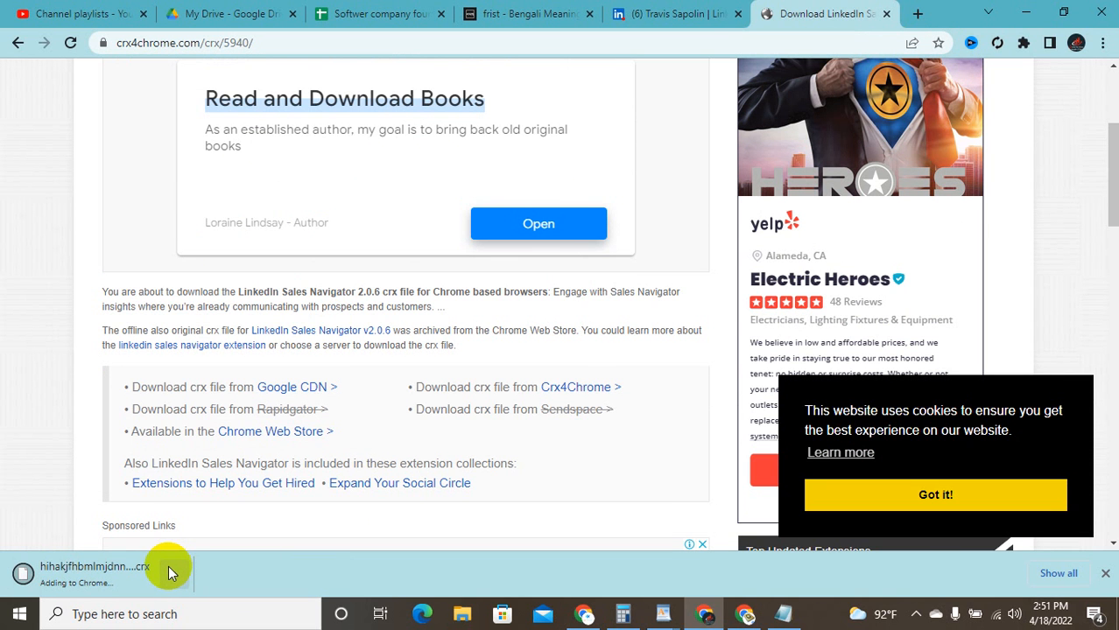
# Step: Reopen the LinkedIn Sales Navigator v2.0.6 page and dismiss the cookie notice with 'Got it!'
pyautogui.scroll(1, 383, 382)
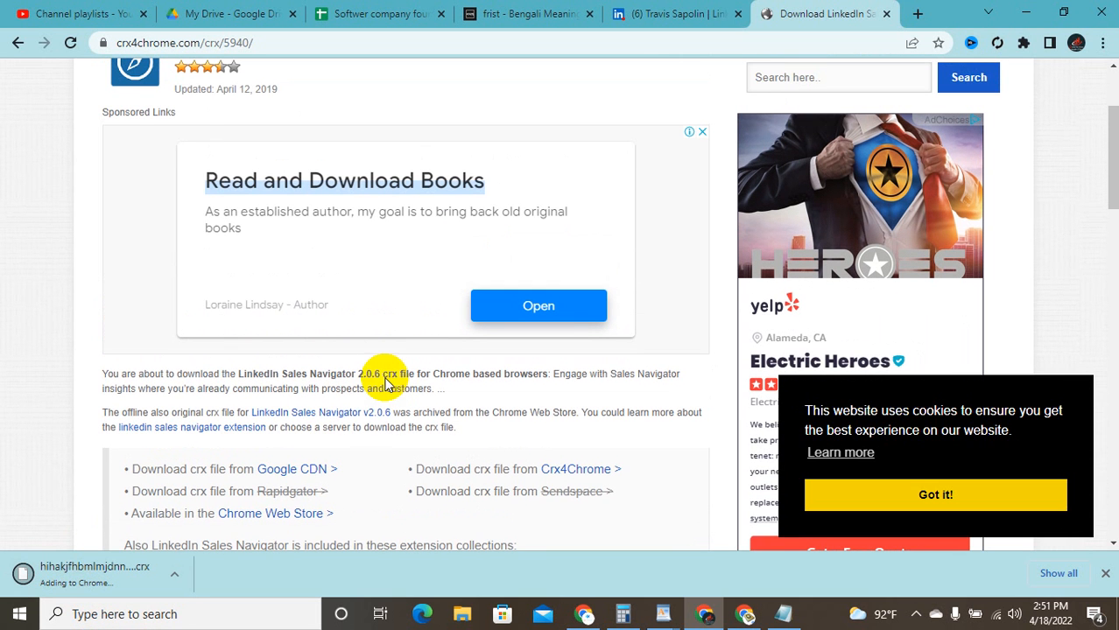
pyautogui.click(355, 413)
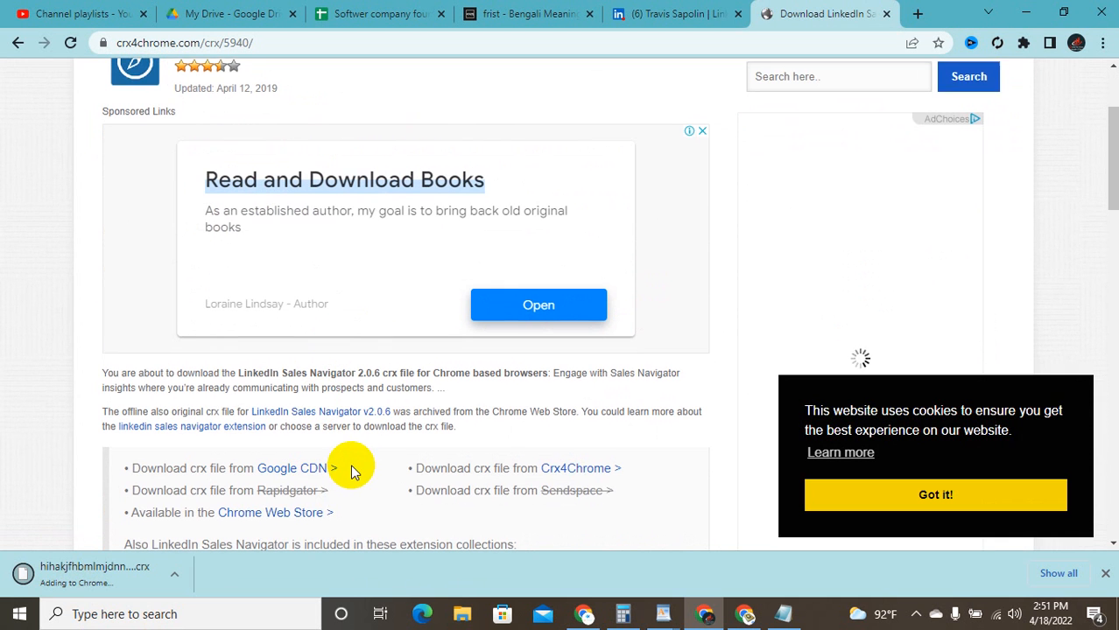
pyautogui.scroll(-1, 350, 464)
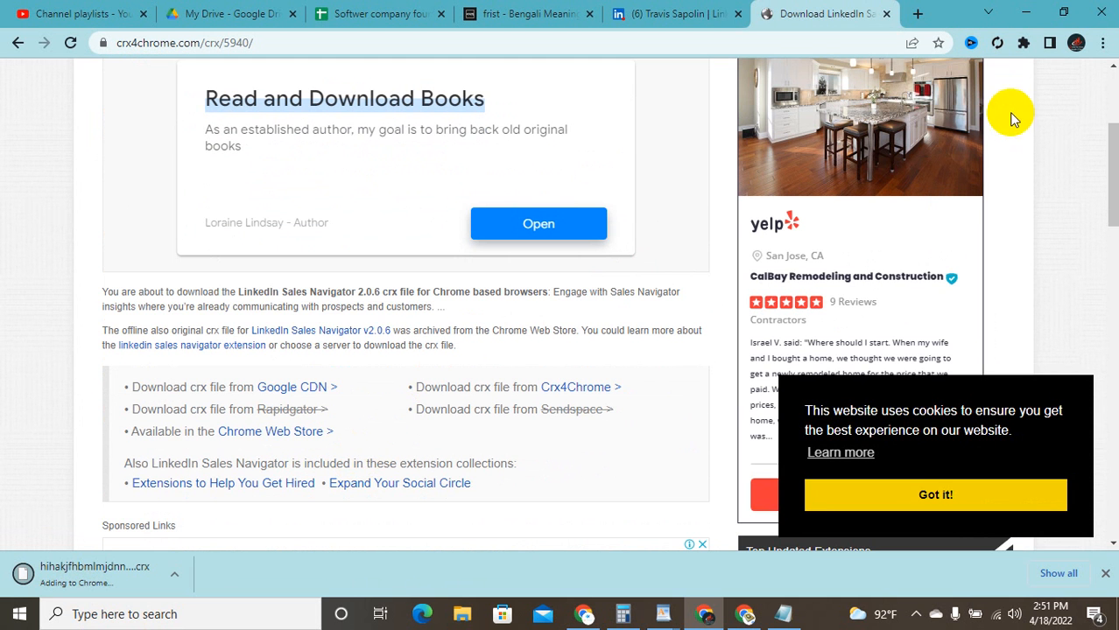
pyautogui.click(964, 496)
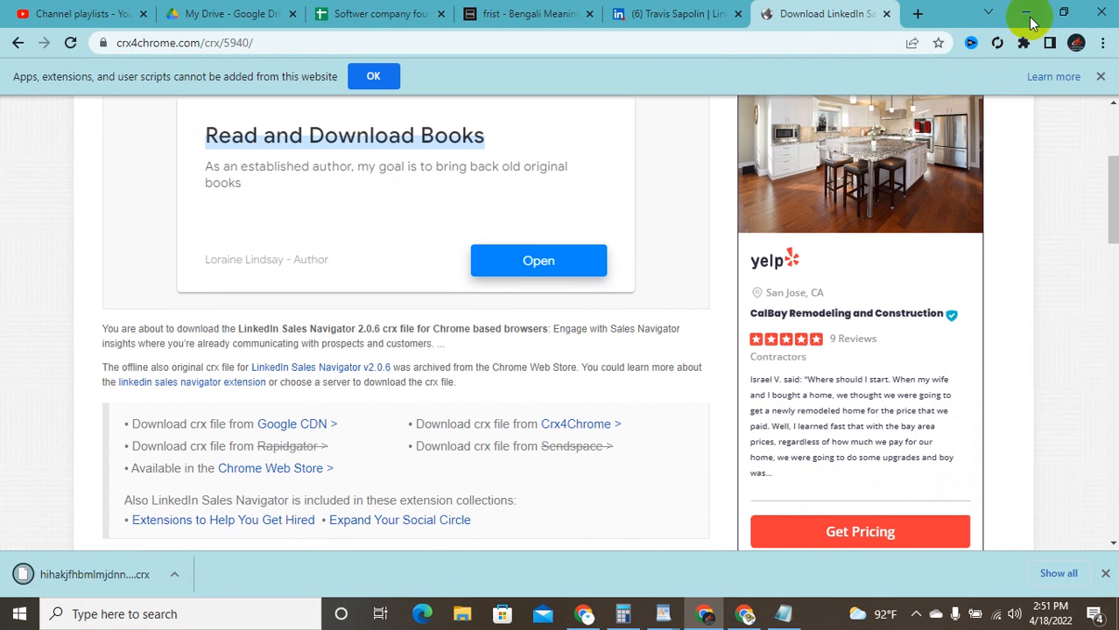
# Step: Review the installed extensions in the Chrome Extensions menu
pyautogui.click(1022, 43)
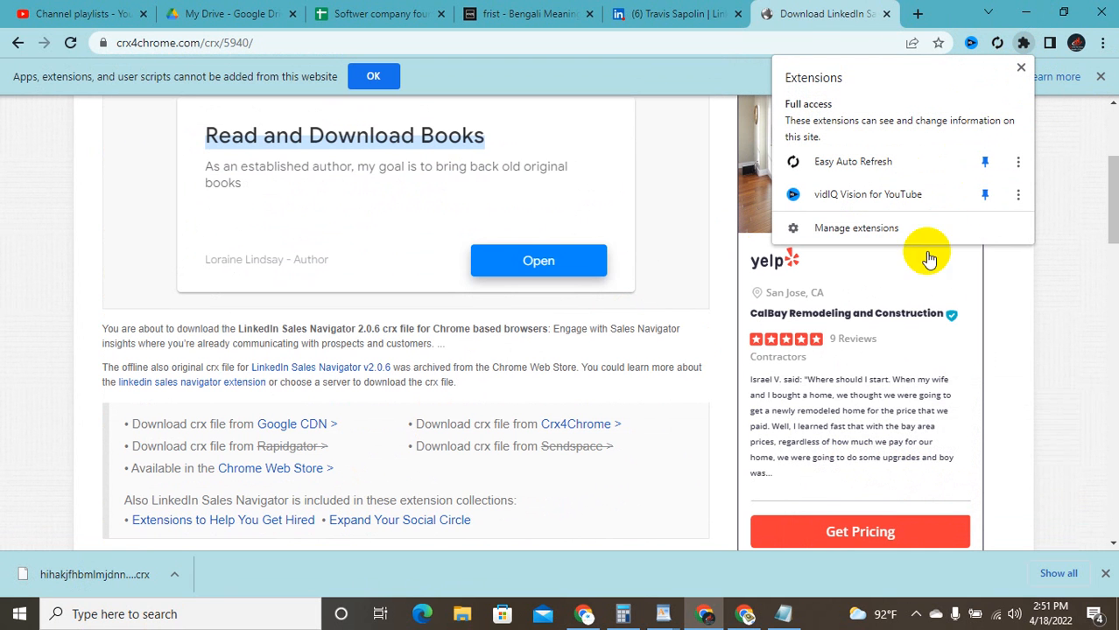
pyautogui.click(172, 569)
pyautogui.click(262, 567)
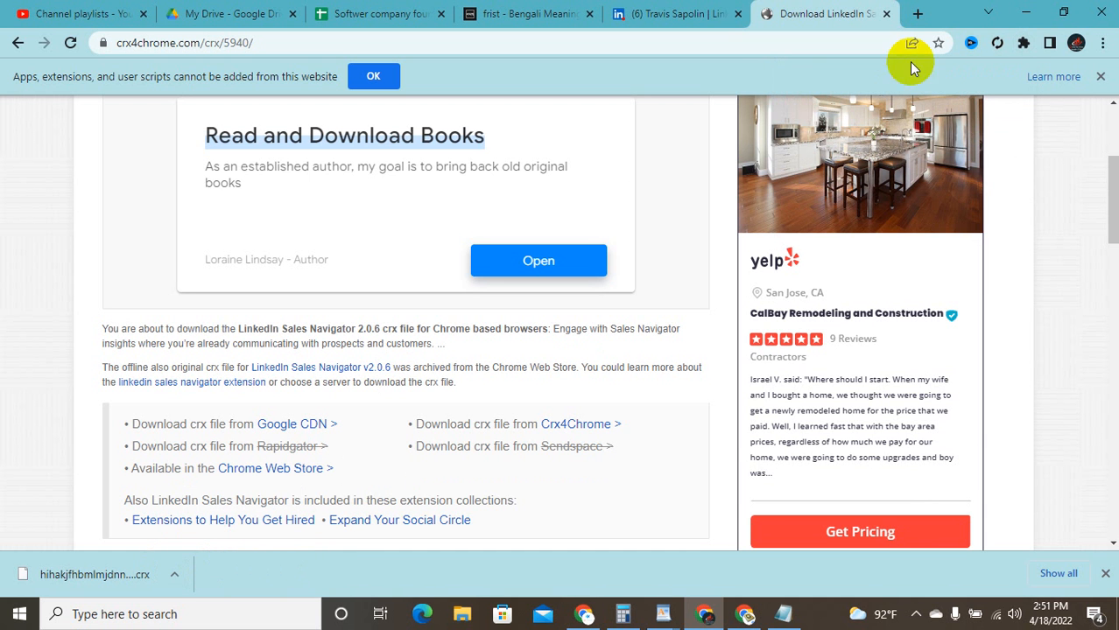
pyautogui.click(1023, 44)
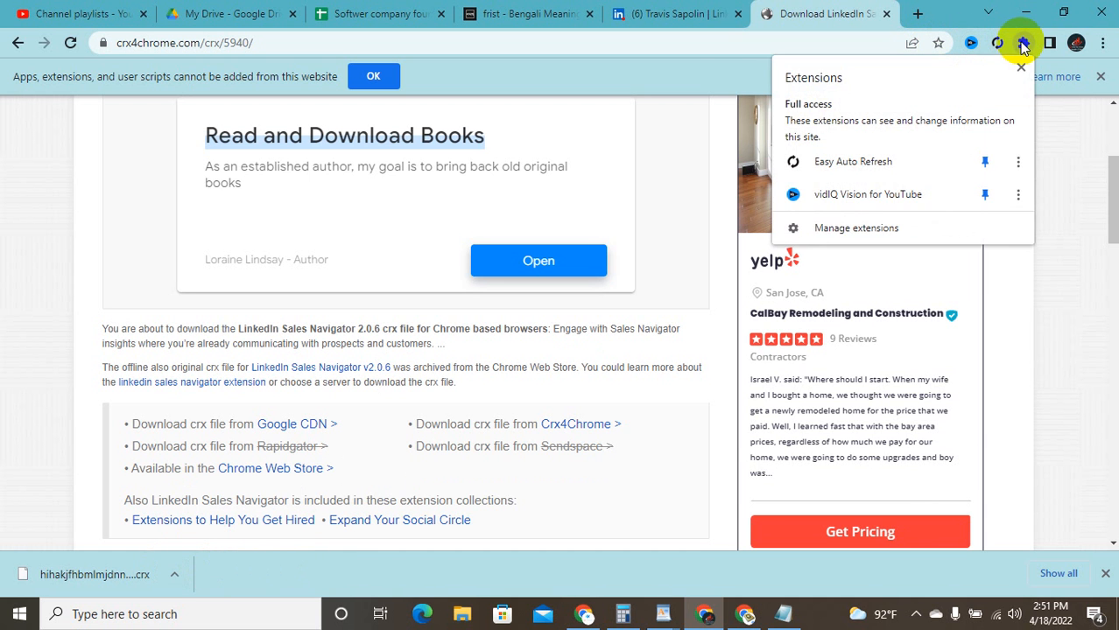
pyautogui.click(1078, 216)
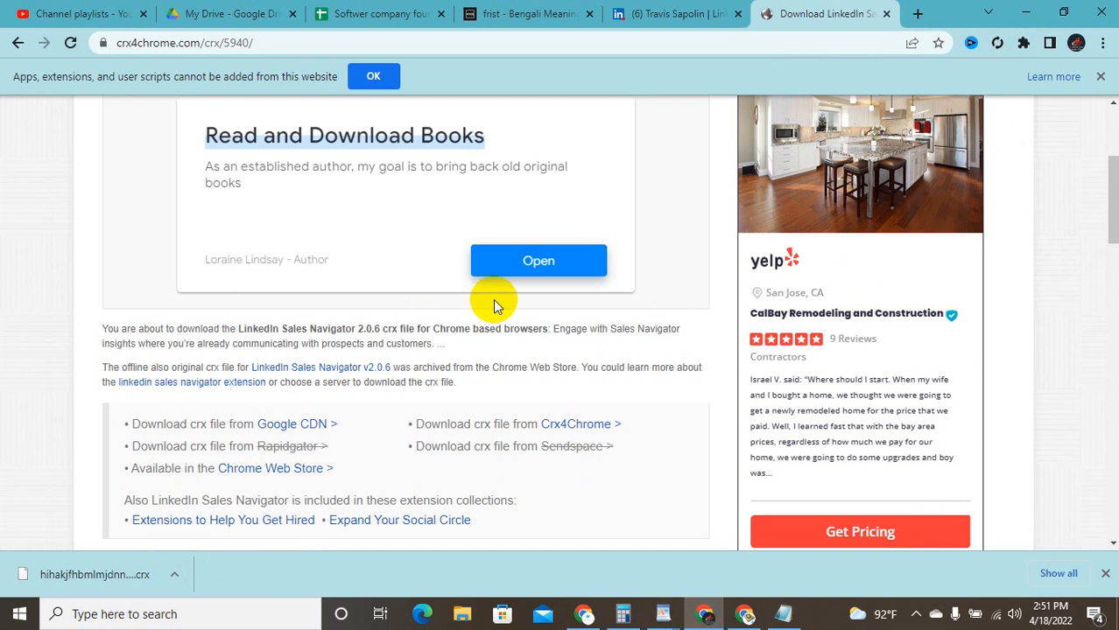
# Step: Reload the Sales Navigator v2.0.6 download page and bring up the context menu for its link
pyautogui.click(352, 371)
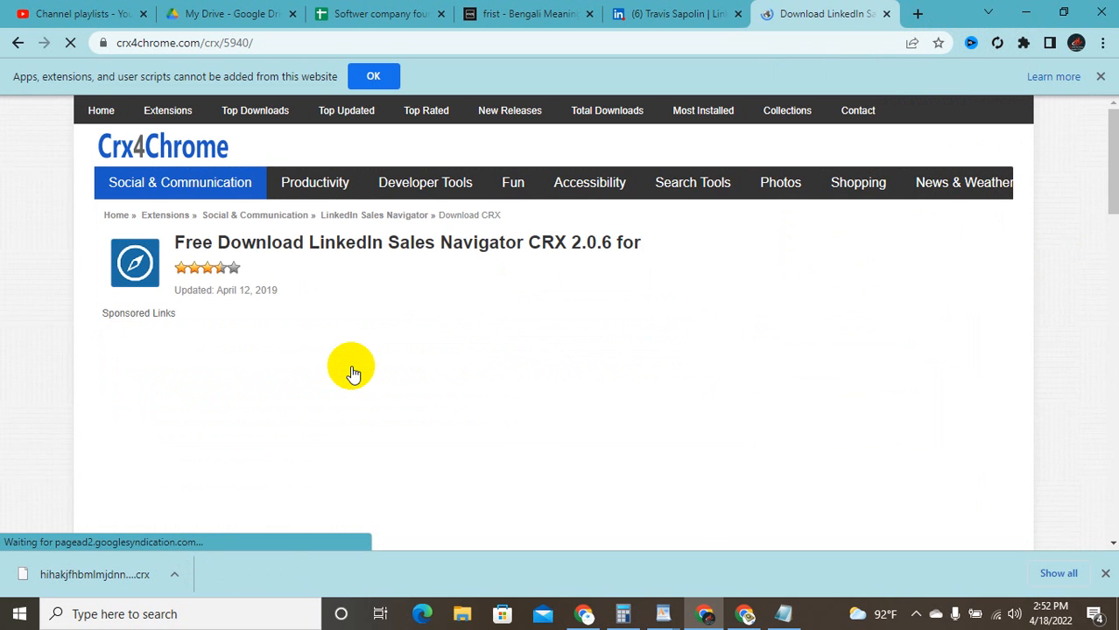
pyautogui.scroll(-3, 342, 365)
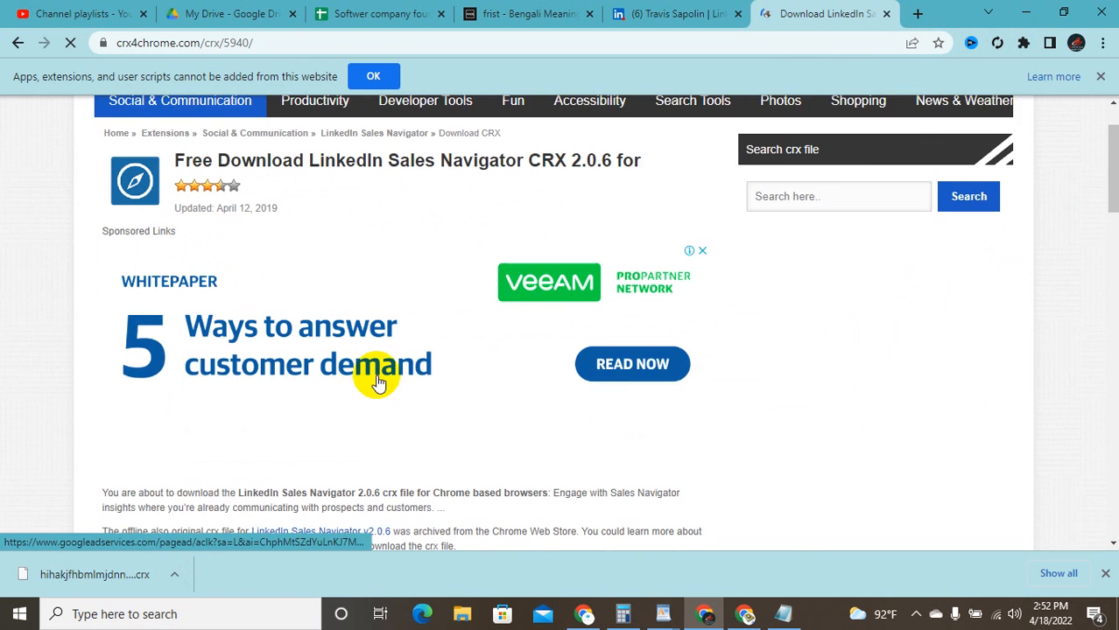
pyautogui.scroll(-1, 462, 366)
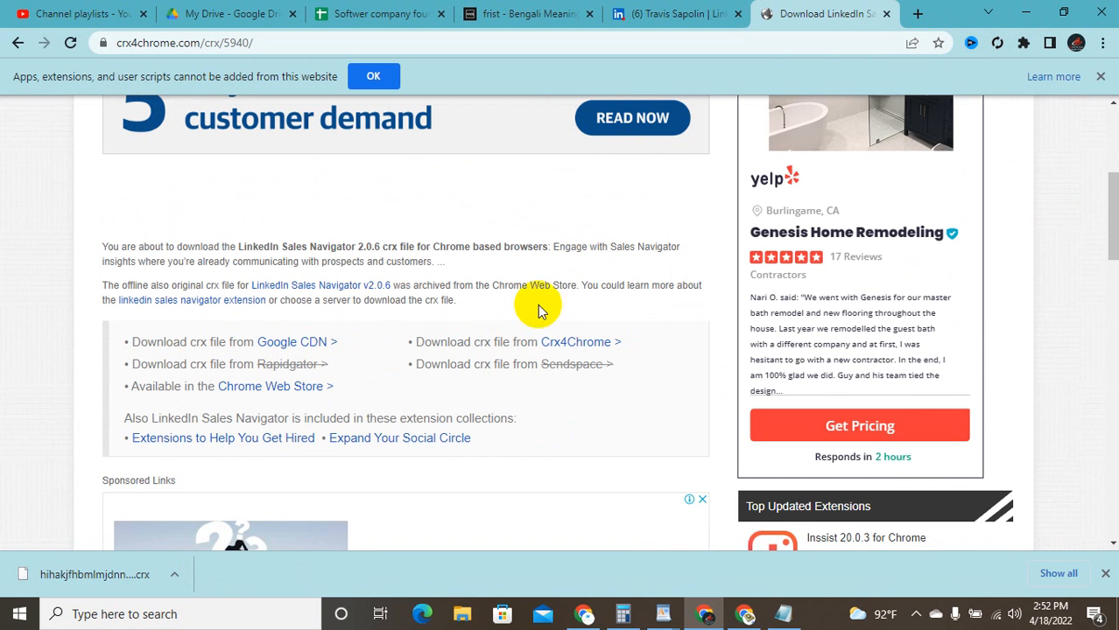
pyautogui.rightClick(381, 291)
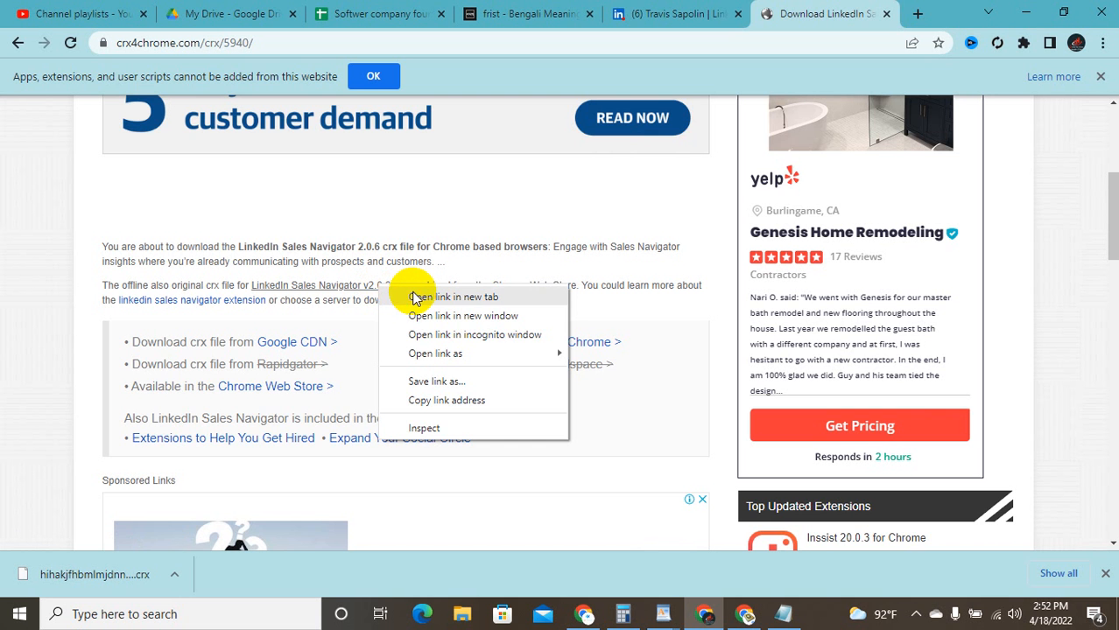
# Step: Open the v2.0.6 link in a new tab, then go to the Sales Navigator 2.0.5 CRX download page
pyautogui.click(419, 297)
pyautogui.scroll(-10, 298, 254)
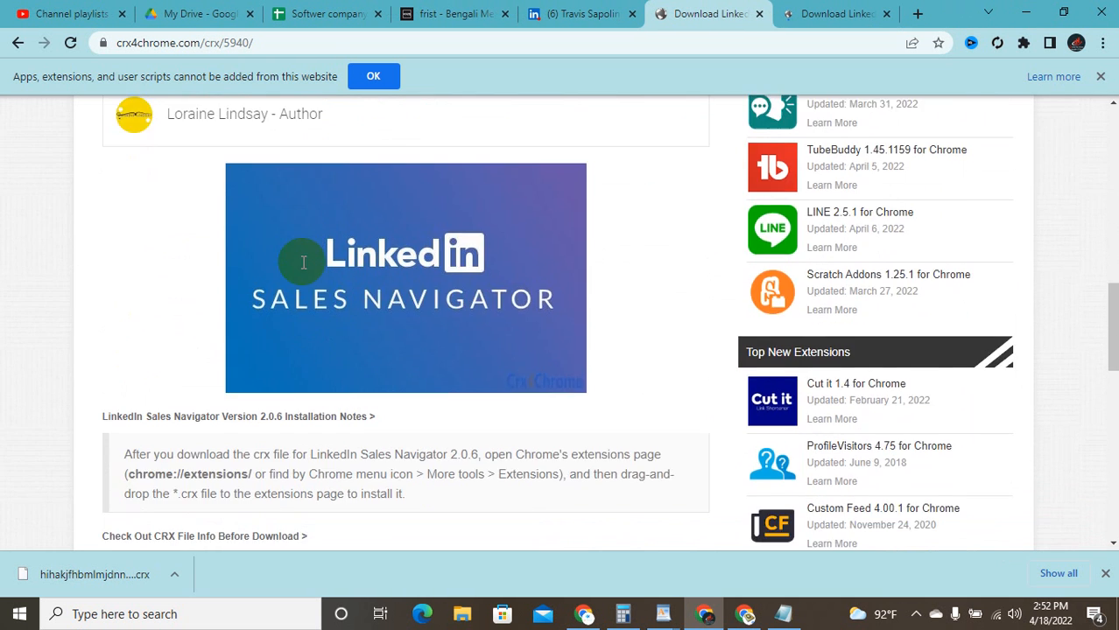
pyautogui.scroll(-3, 304, 267)
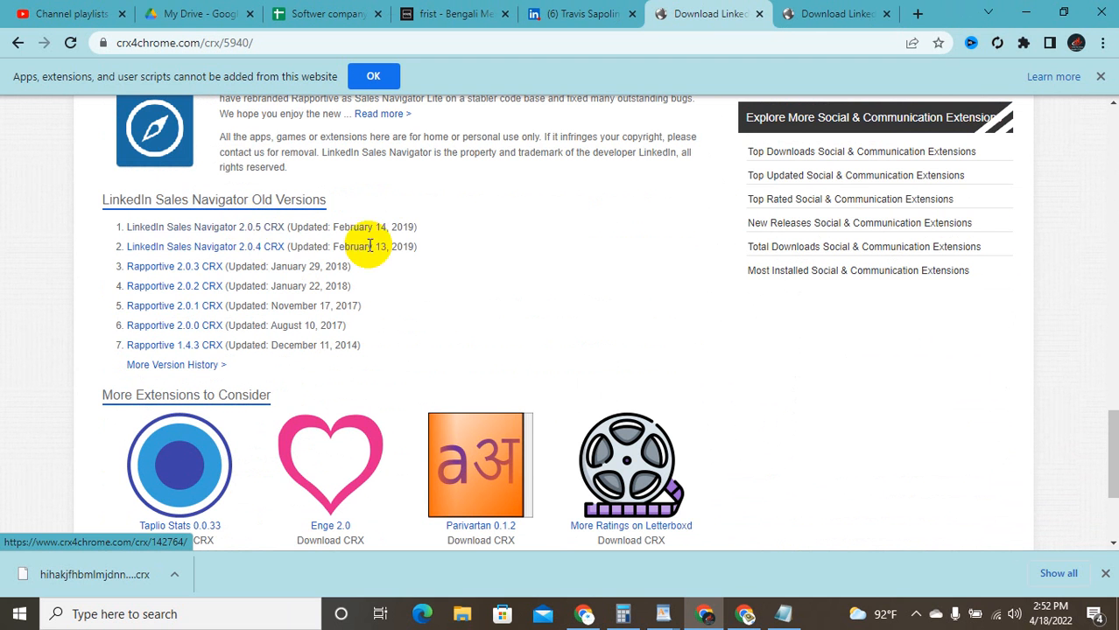
pyautogui.click(251, 229)
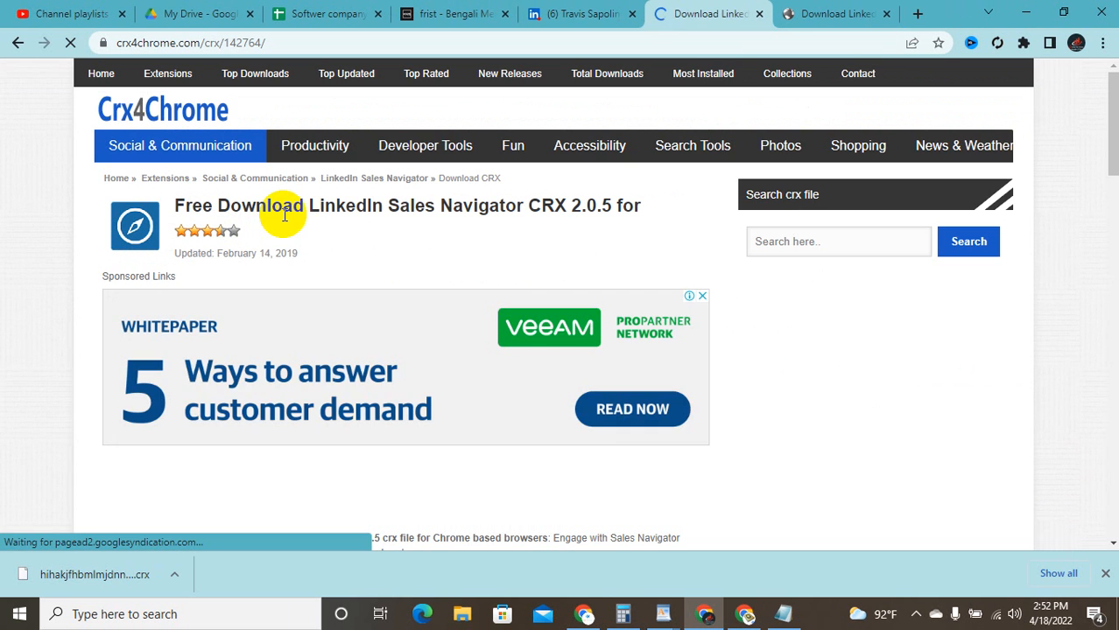
pyautogui.scroll(-2, 329, 199)
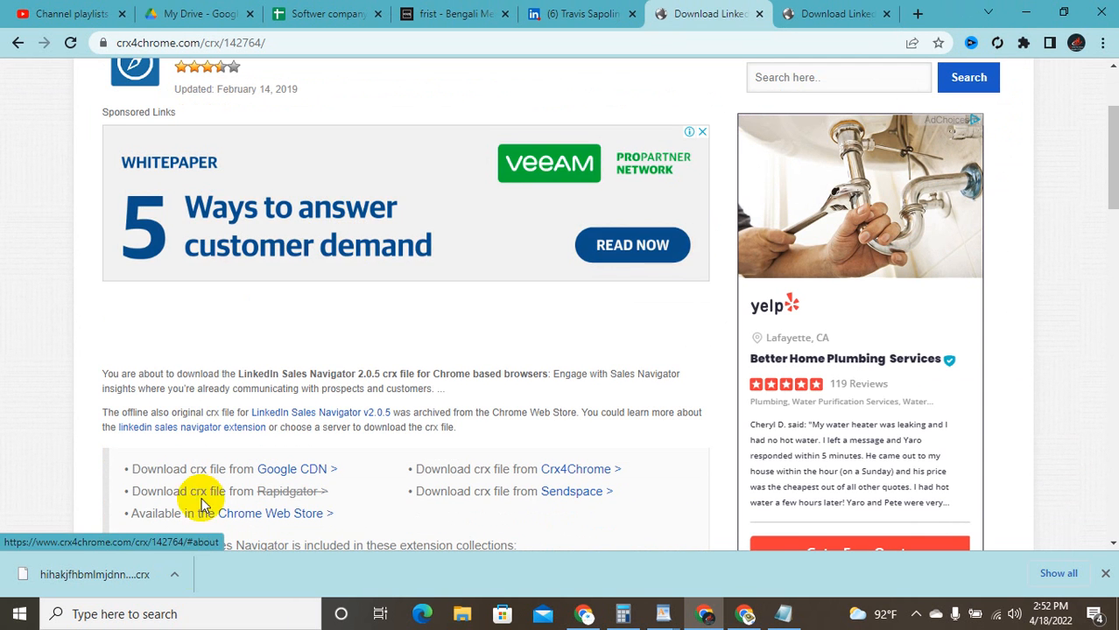
# Step: Try opening the downloaded .crx file, dismiss the open-with dialog, and restore down Chrome
pyautogui.click(1022, 46)
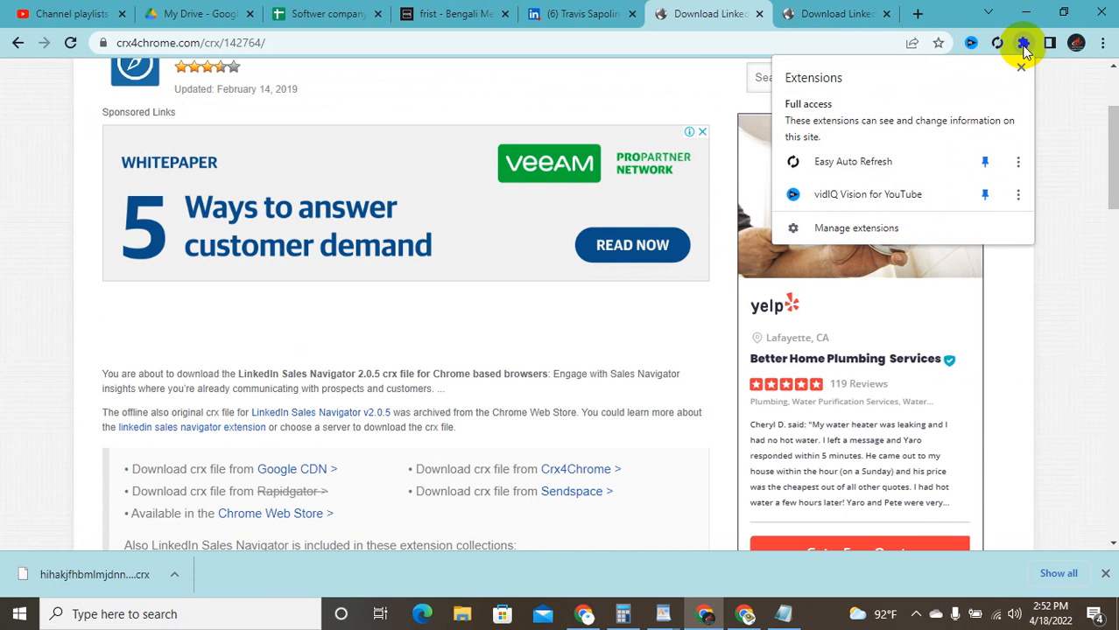
pyautogui.click(160, 576)
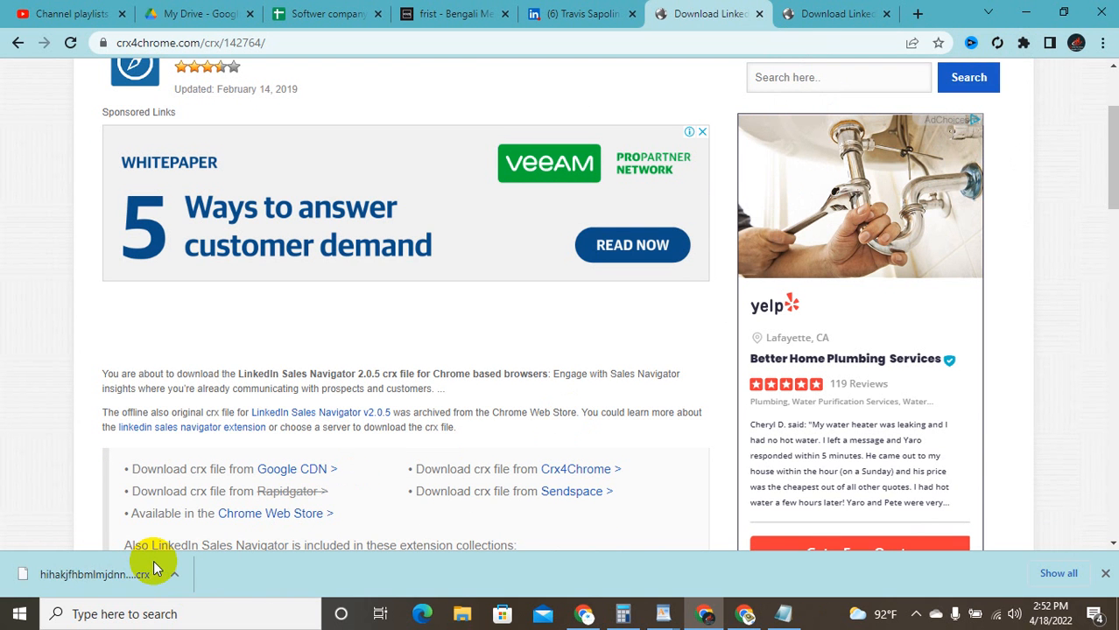
pyautogui.click(169, 575)
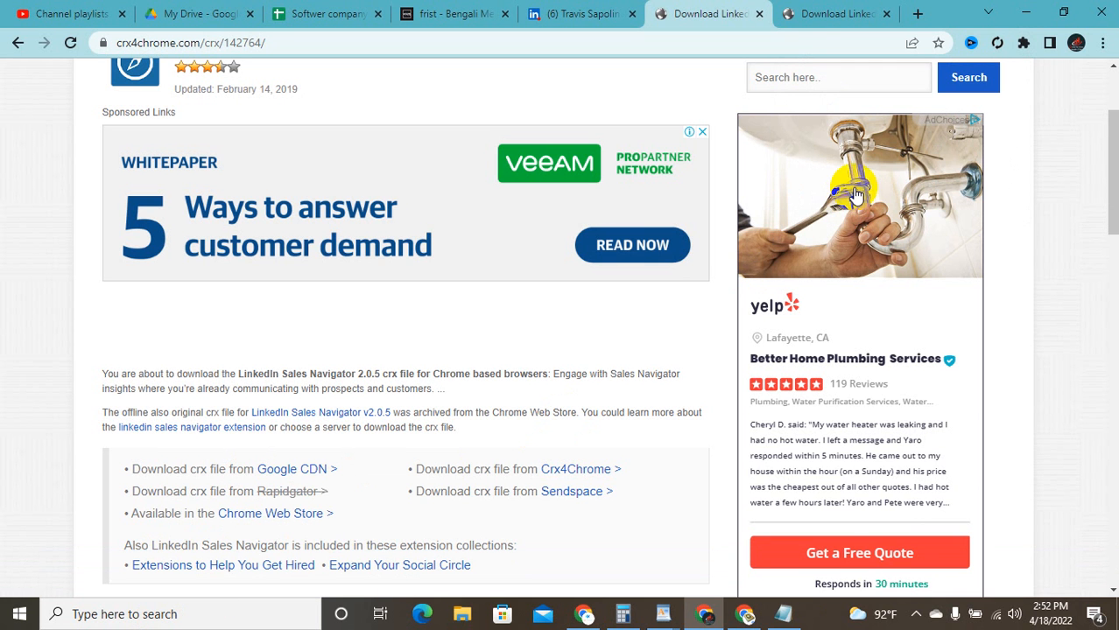
pyautogui.click(1022, 43)
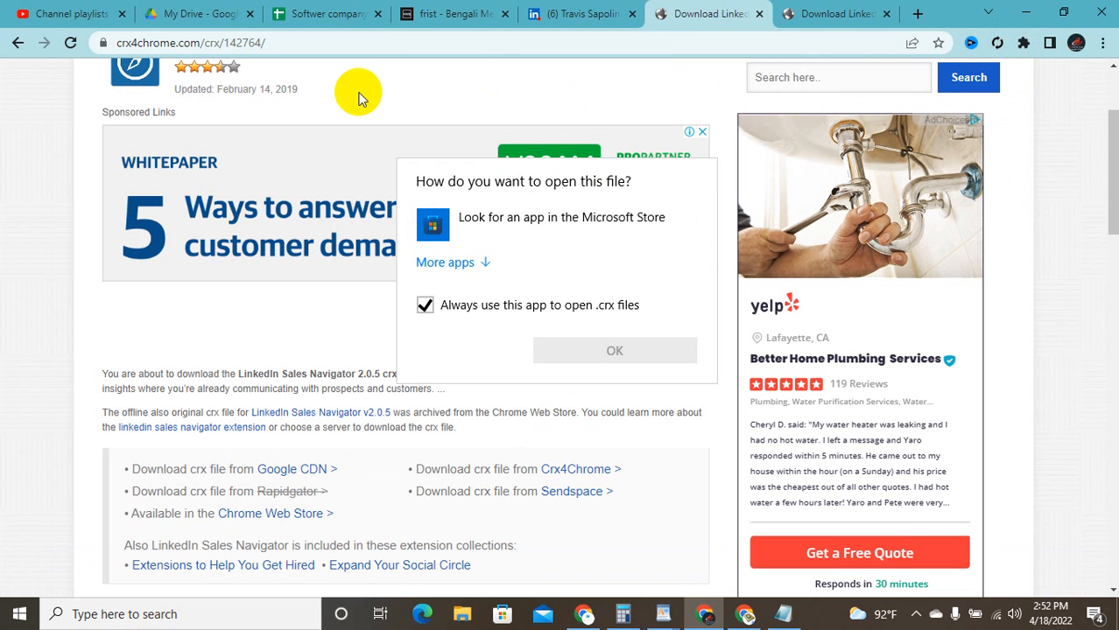
pyautogui.click(1070, 10)
pyautogui.click(1066, 11)
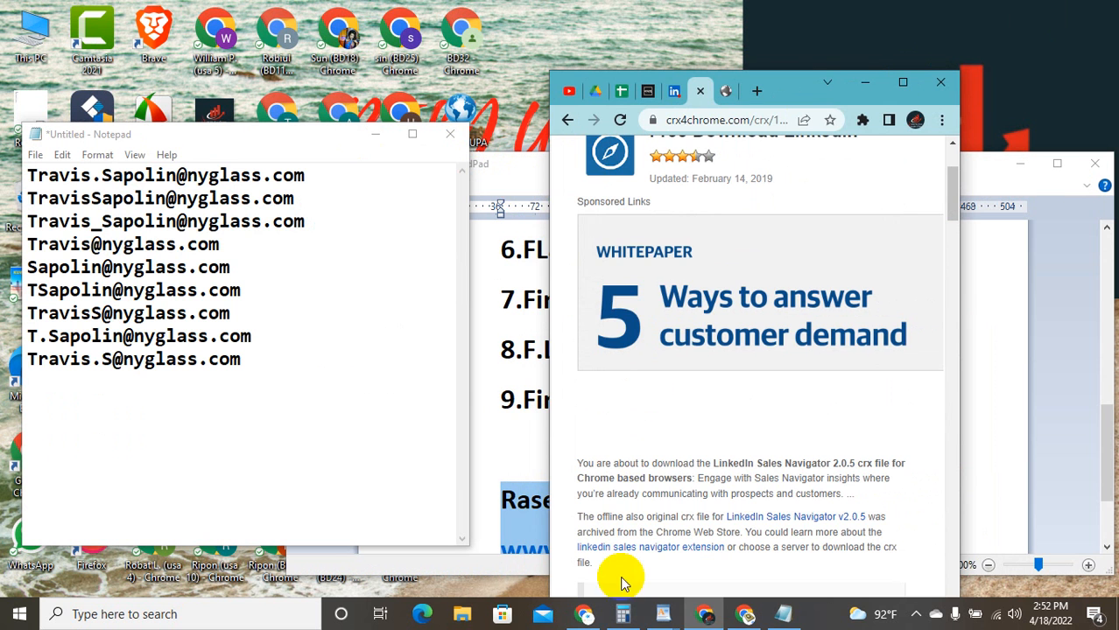
# Step: Maximise the other Chrome window, open Gmail, and place the cursor in the draft's recipients
pyautogui.click(745, 614)
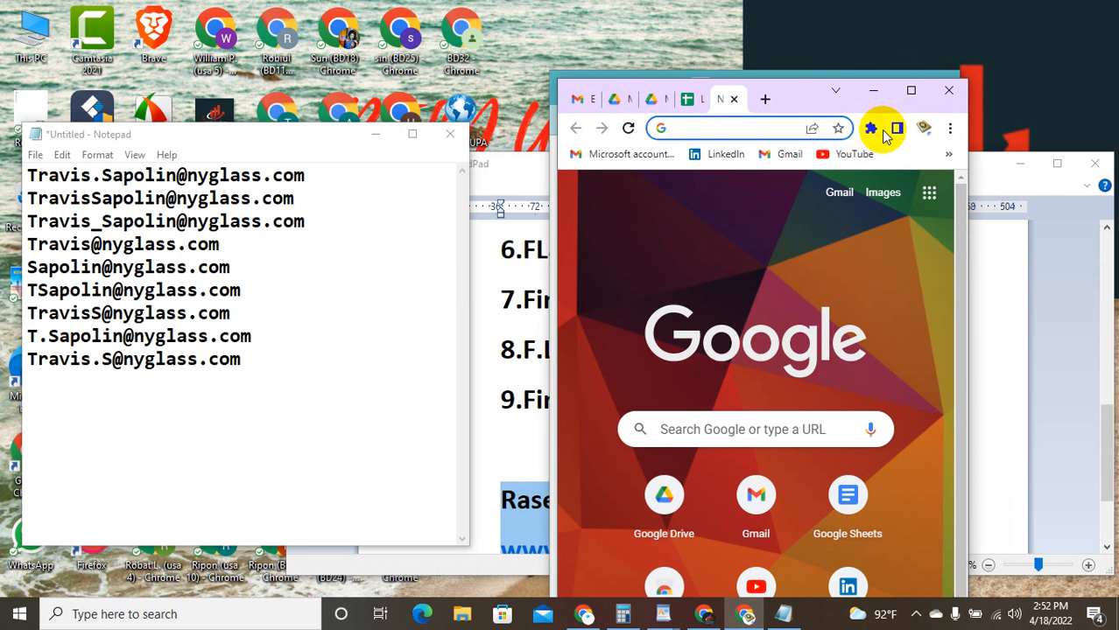
pyautogui.click(909, 89)
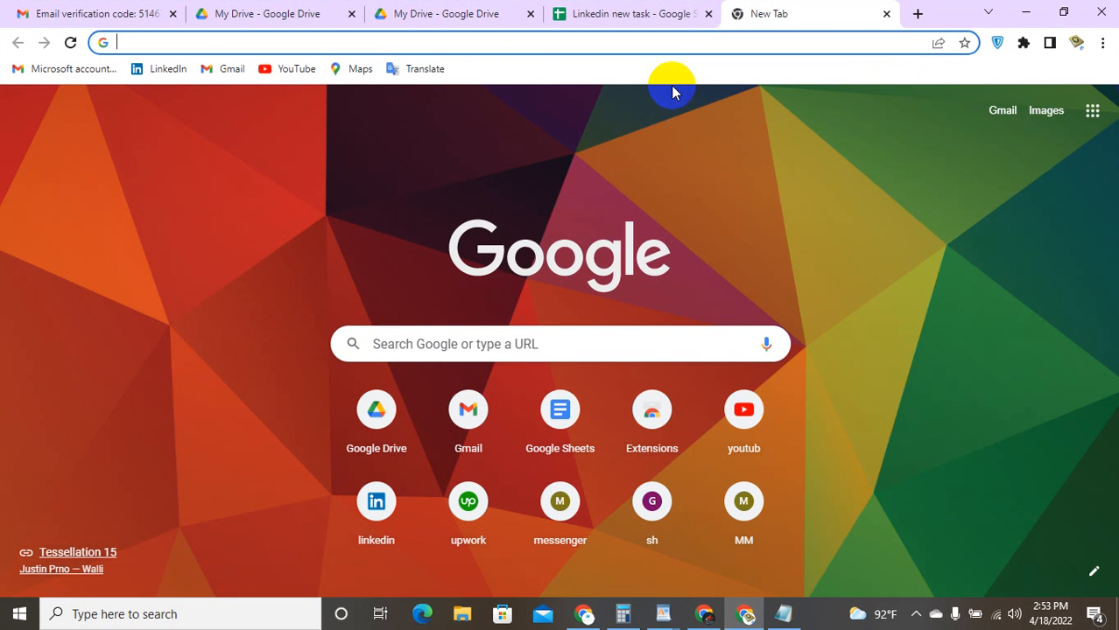
pyautogui.click(1003, 112)
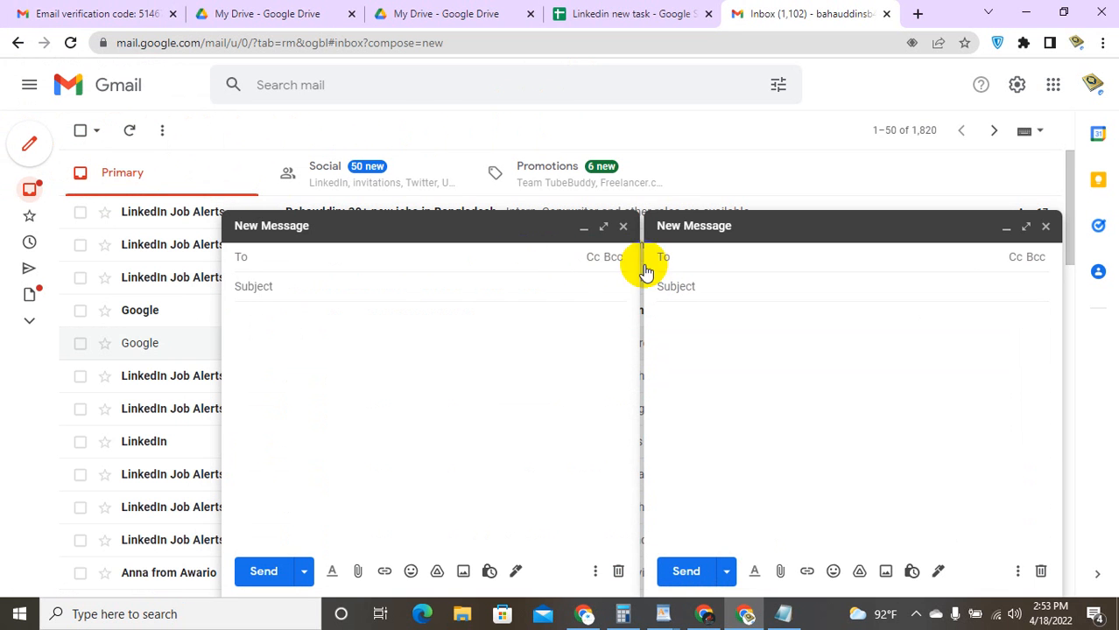
pyautogui.click(678, 258)
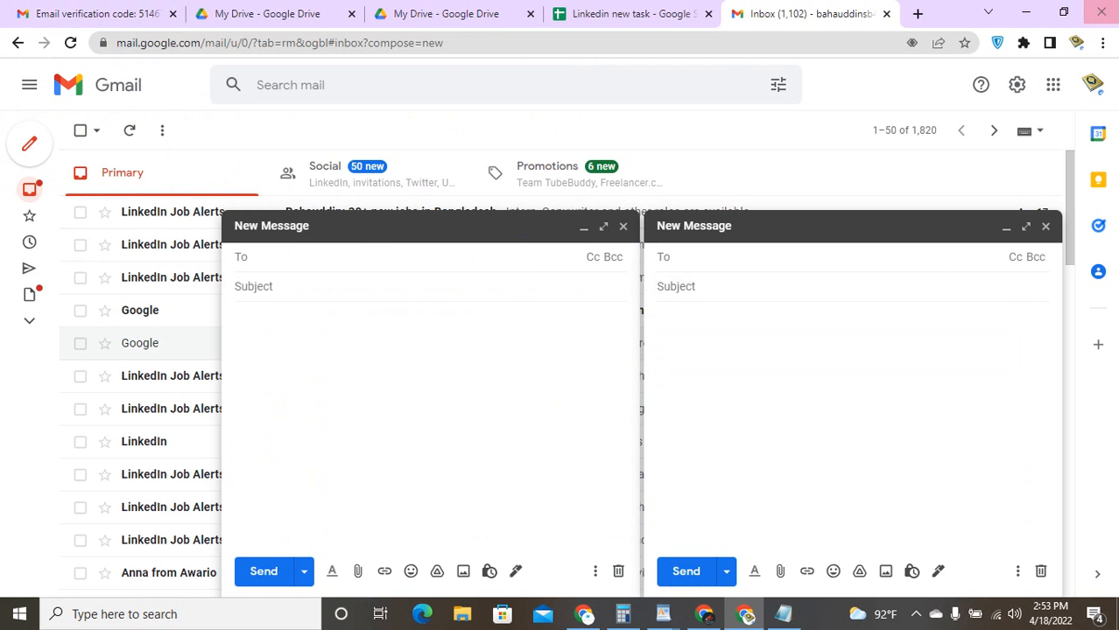
# Step: Copy the first guessed address from Notepad into the draft's To field and check it
pyautogui.click(1065, 12)
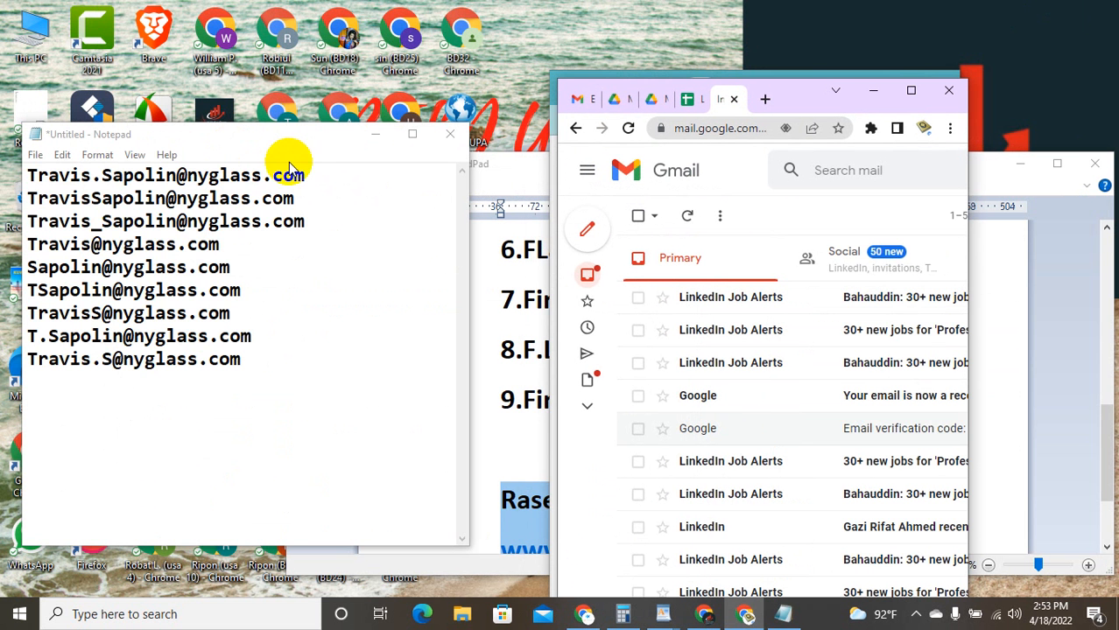
pyautogui.moveTo(319, 179); pyautogui.dragTo(54, 179)
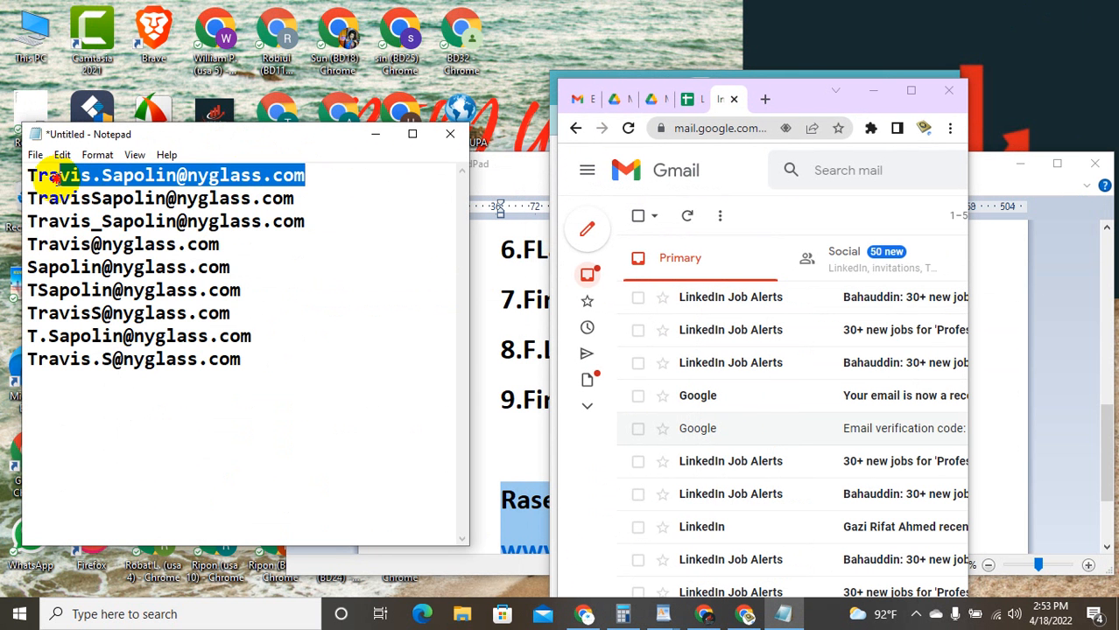
pyautogui.rightClick(53, 175)
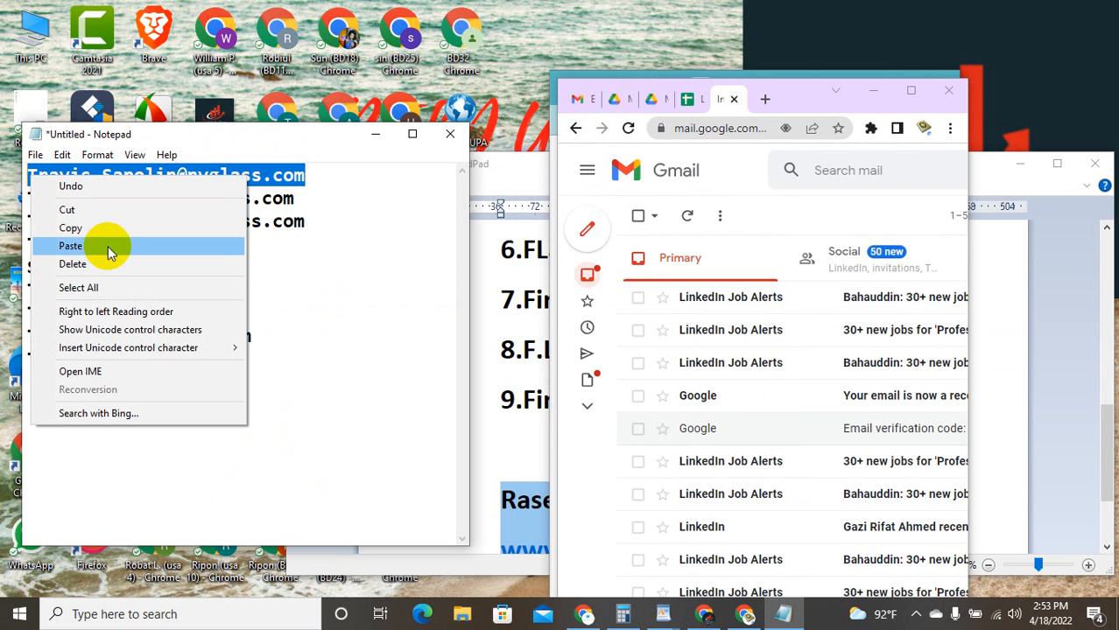
pyautogui.click(108, 228)
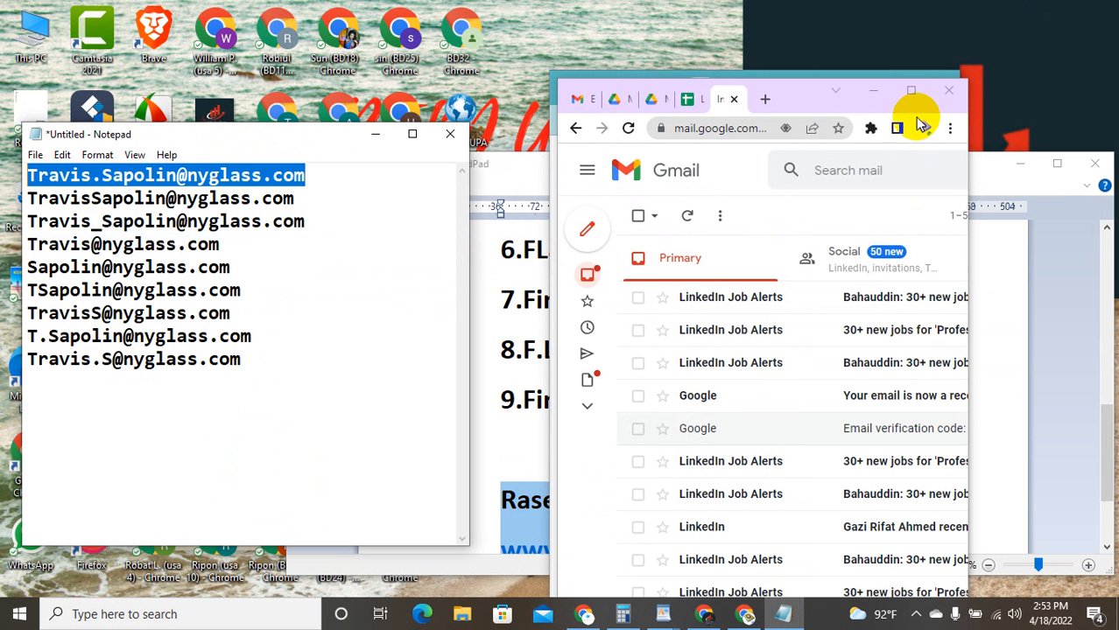
pyautogui.click(911, 90)
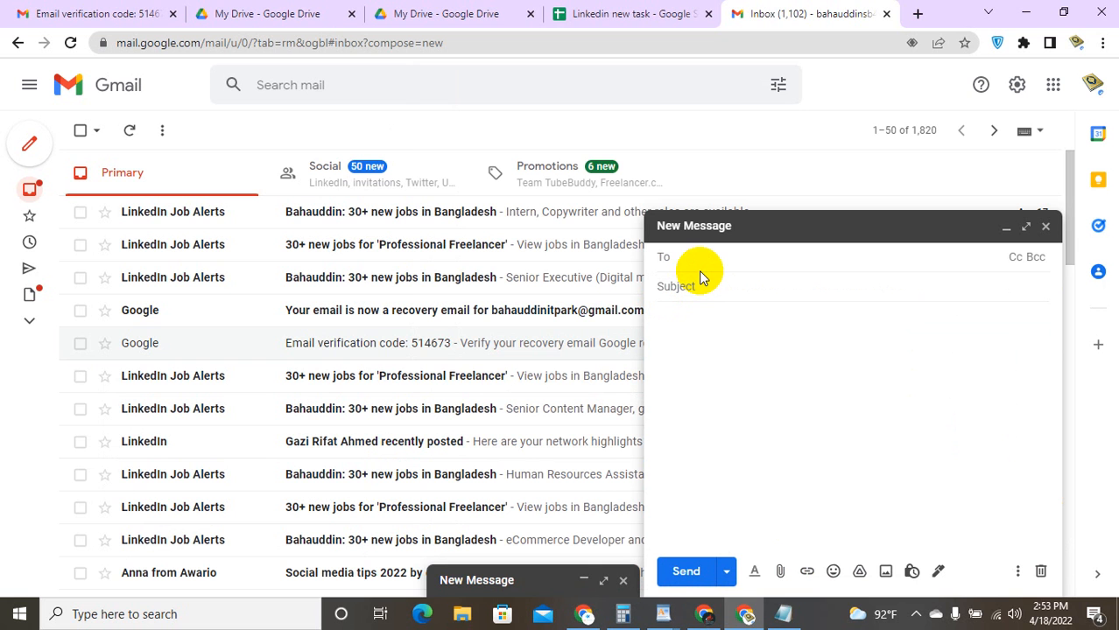
pyautogui.hotkey('ctrl', 'v')
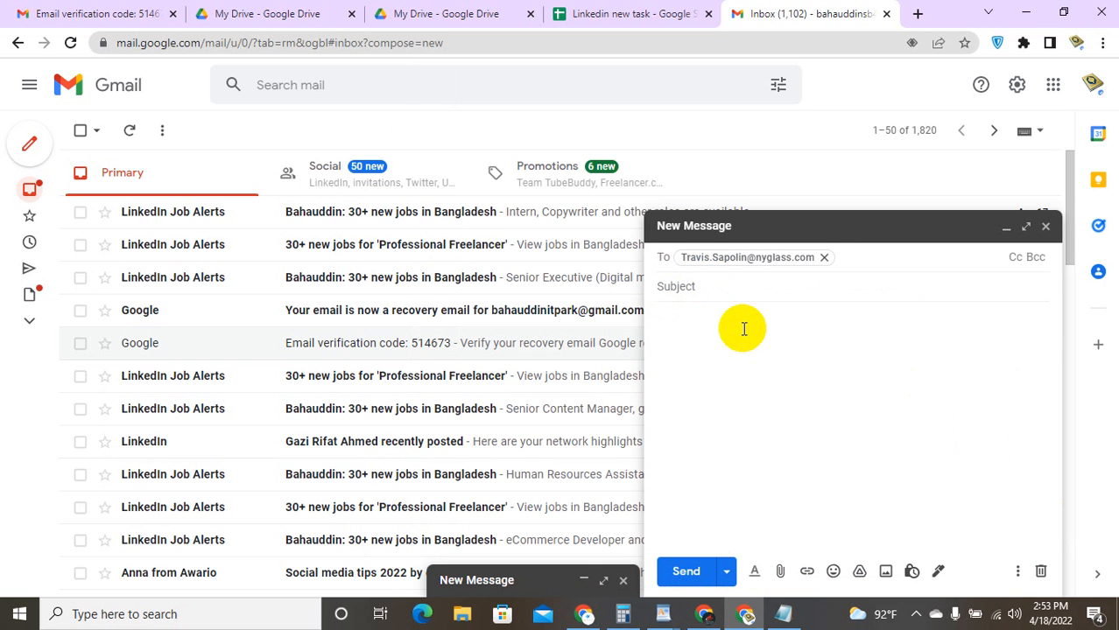
pyautogui.click(742, 329)
pyautogui.click(838, 260)
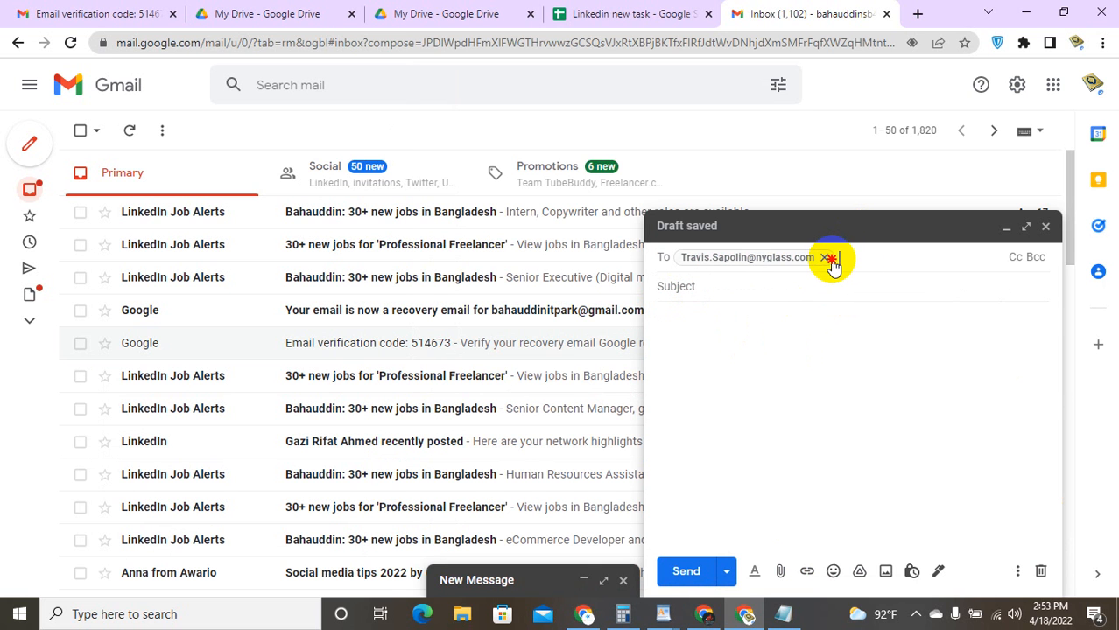
pyautogui.moveTo(827, 264)
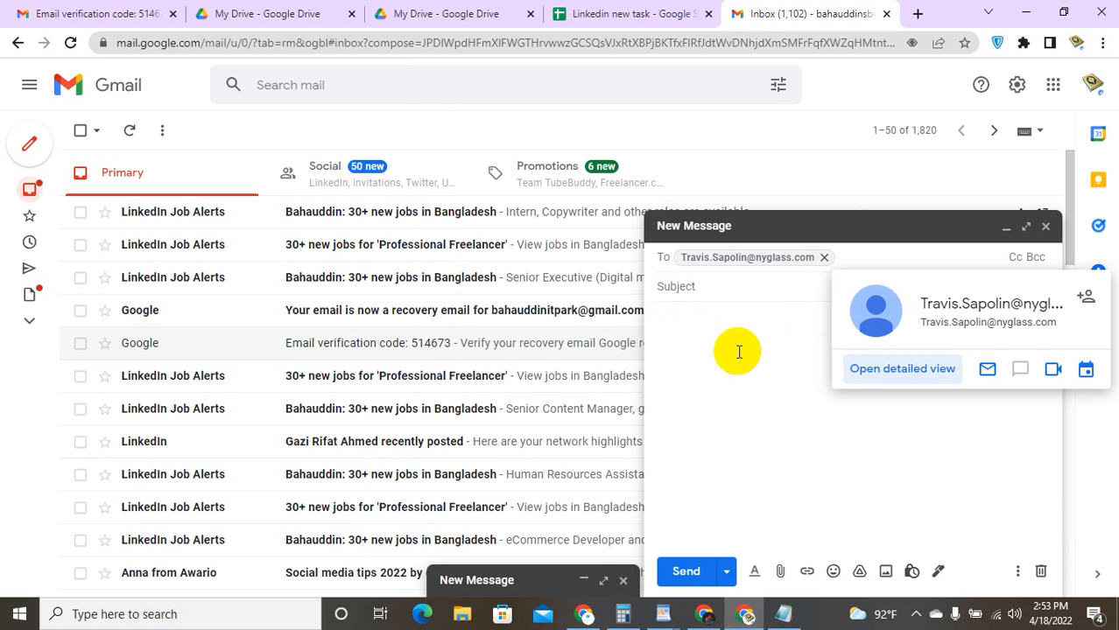
pyautogui.click(690, 380)
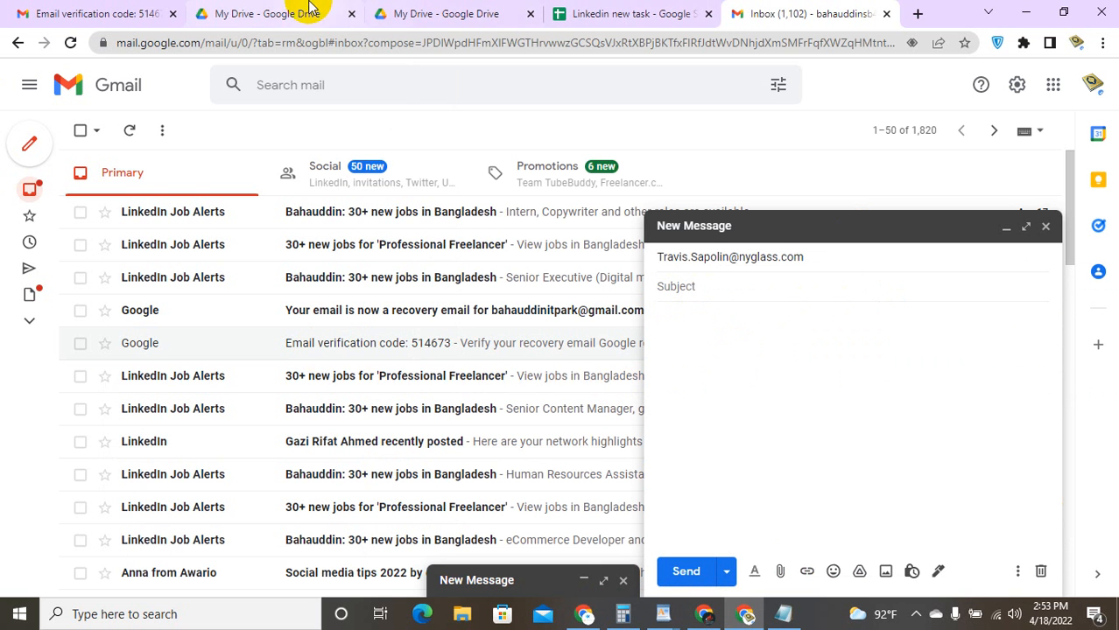
pyautogui.click(1063, 9)
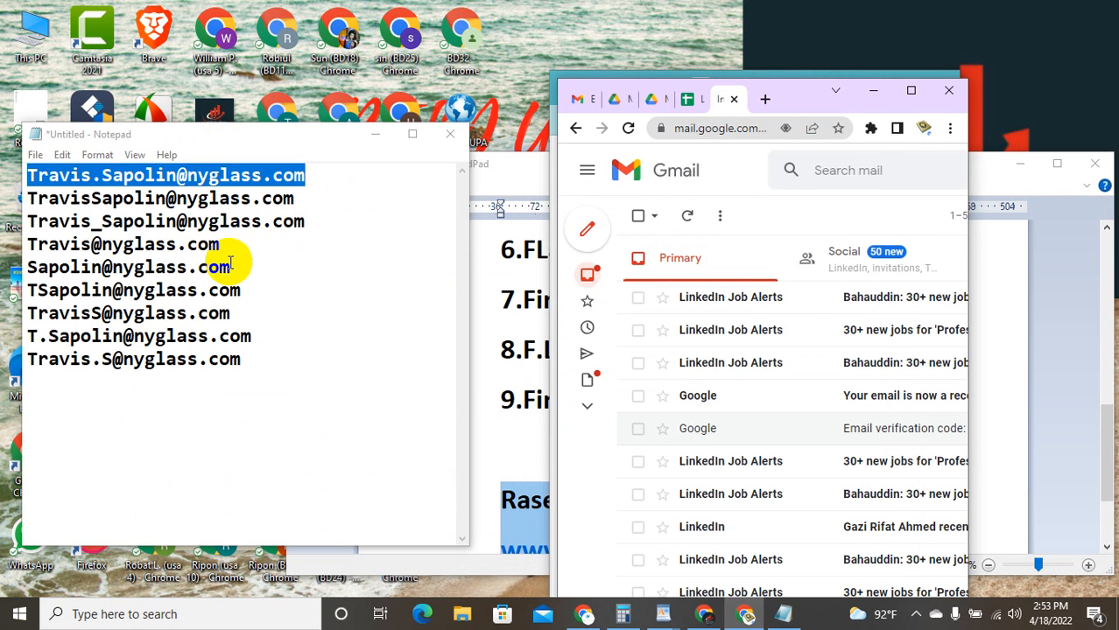
# Step: Select the fourth guessed address in the WordPad list and return Gmail to full screen
pyautogui.moveTo(226, 246); pyautogui.dragTo(50, 234)
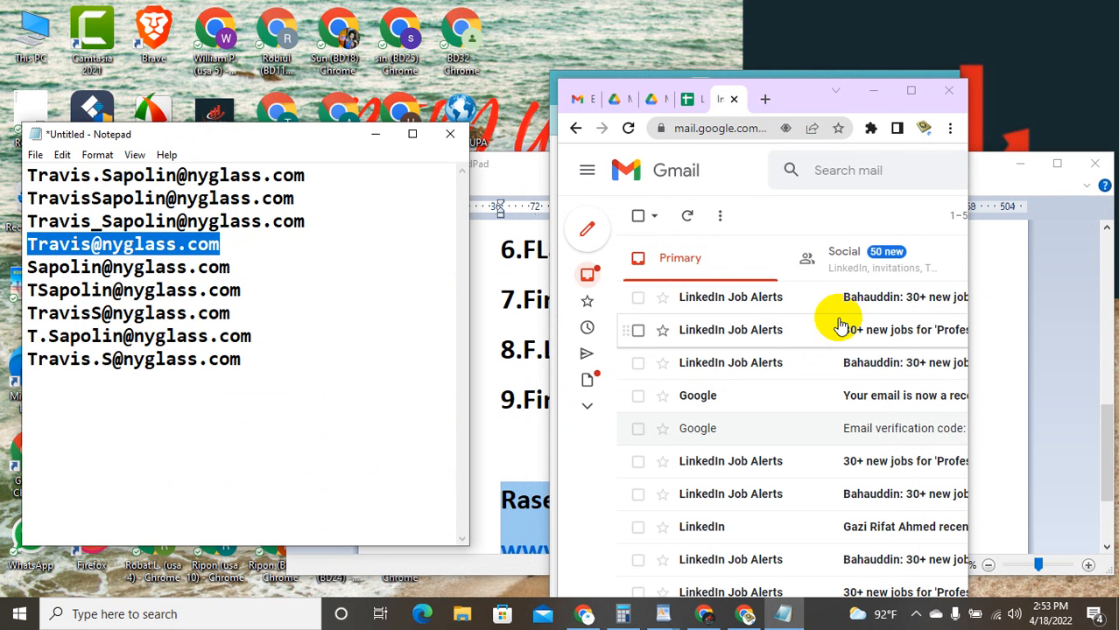
pyautogui.click(1058, 166)
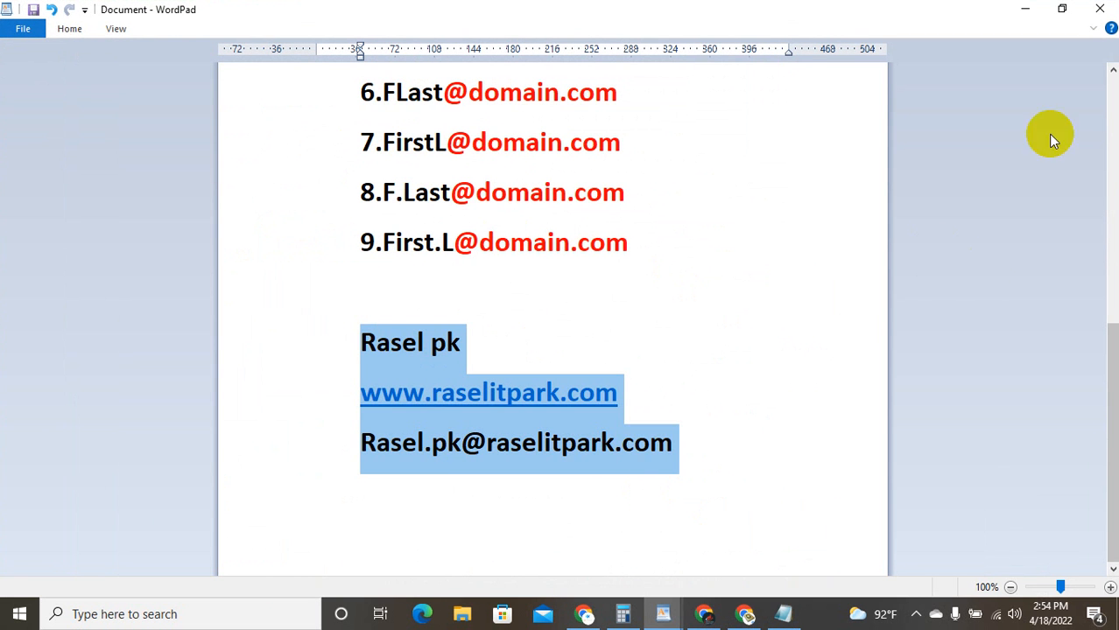
pyautogui.click(1062, 9)
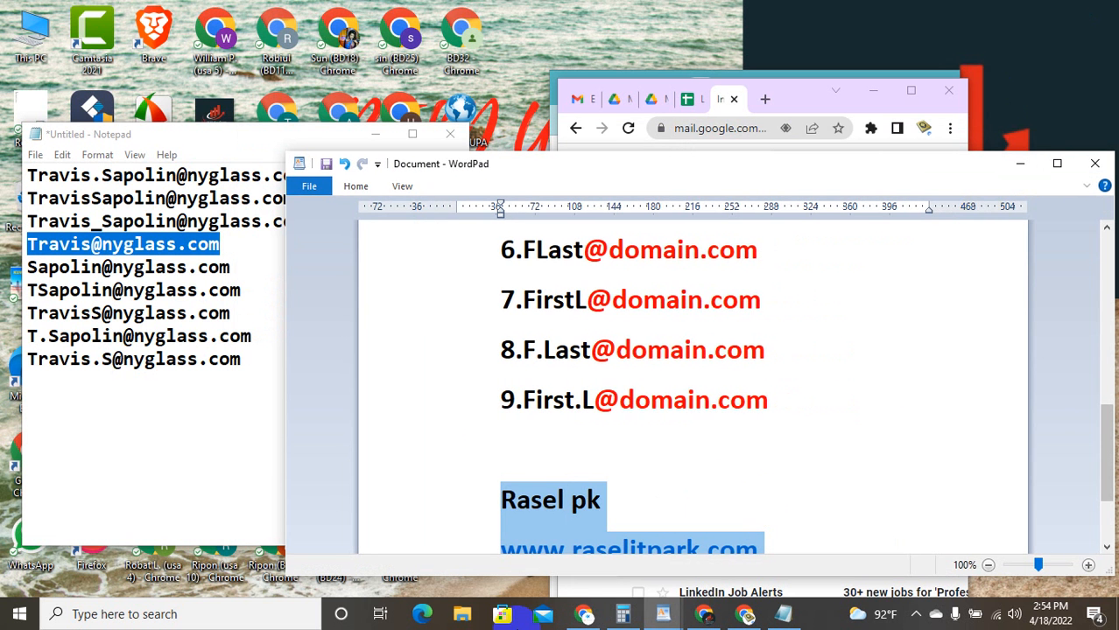
pyautogui.click(911, 91)
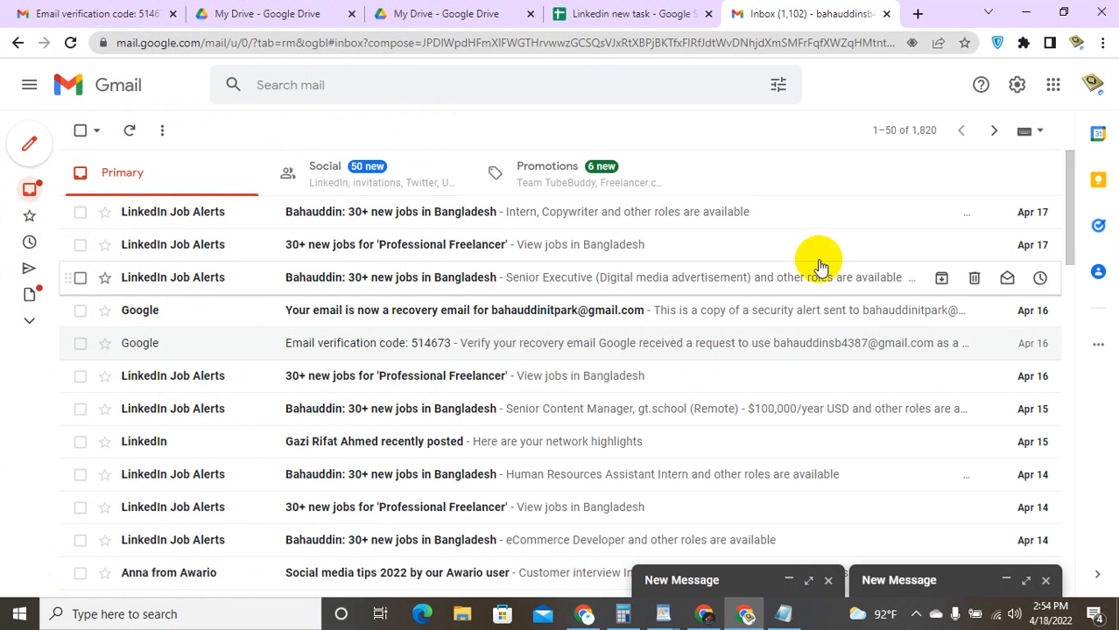
# Step: Add the second candidate address to the draft's recipients and check both addresses
pyautogui.click(1018, 580)
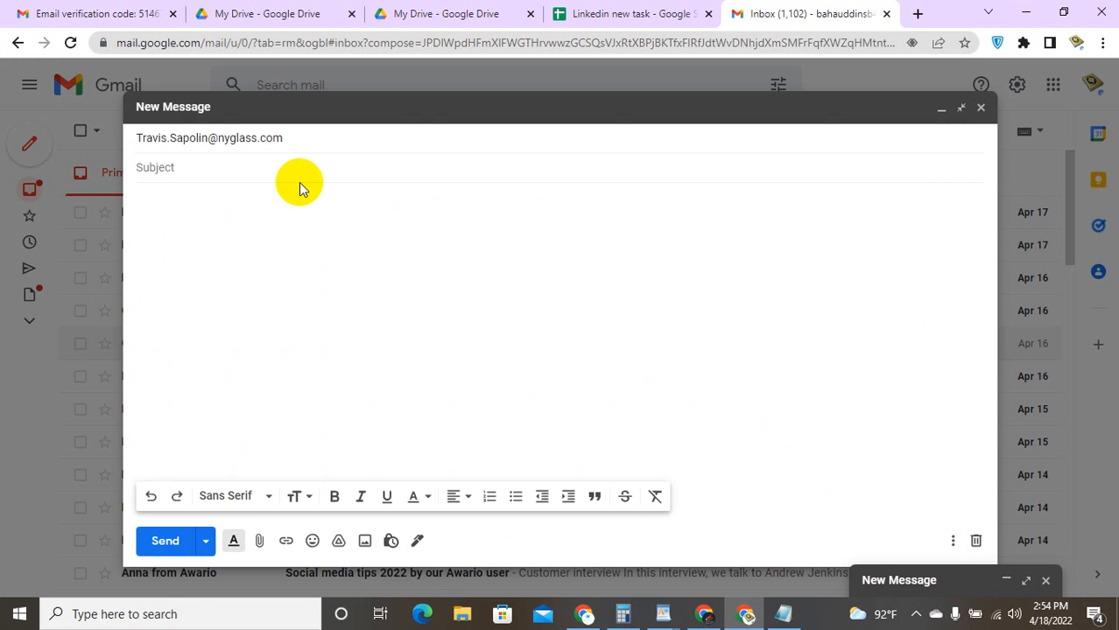
pyautogui.click(301, 141)
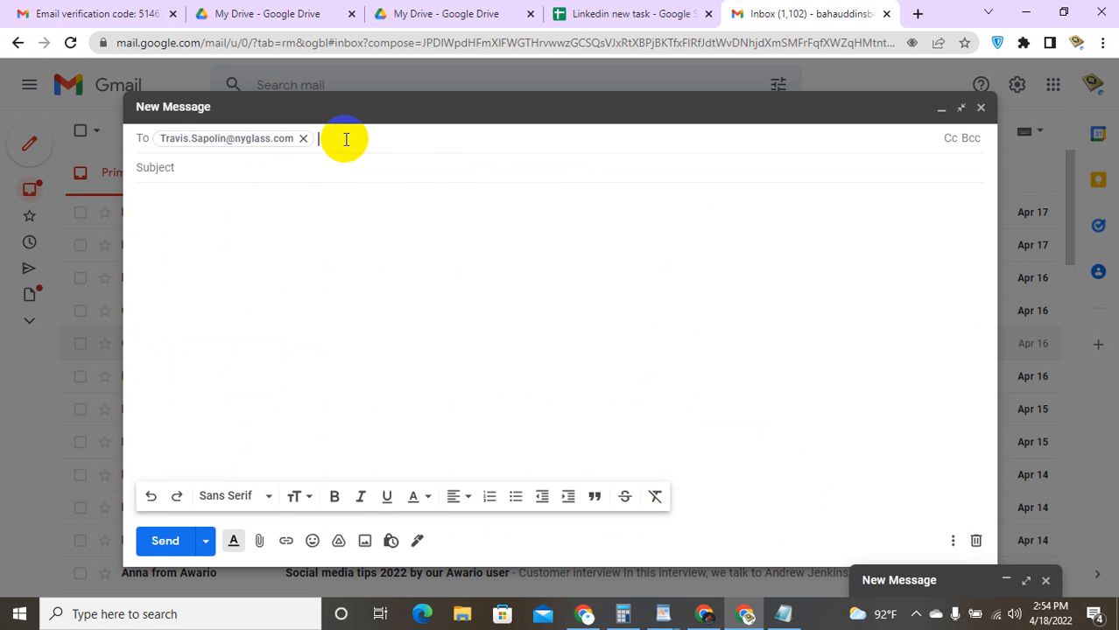
pyautogui.click(483, 270)
pyautogui.click(447, 163)
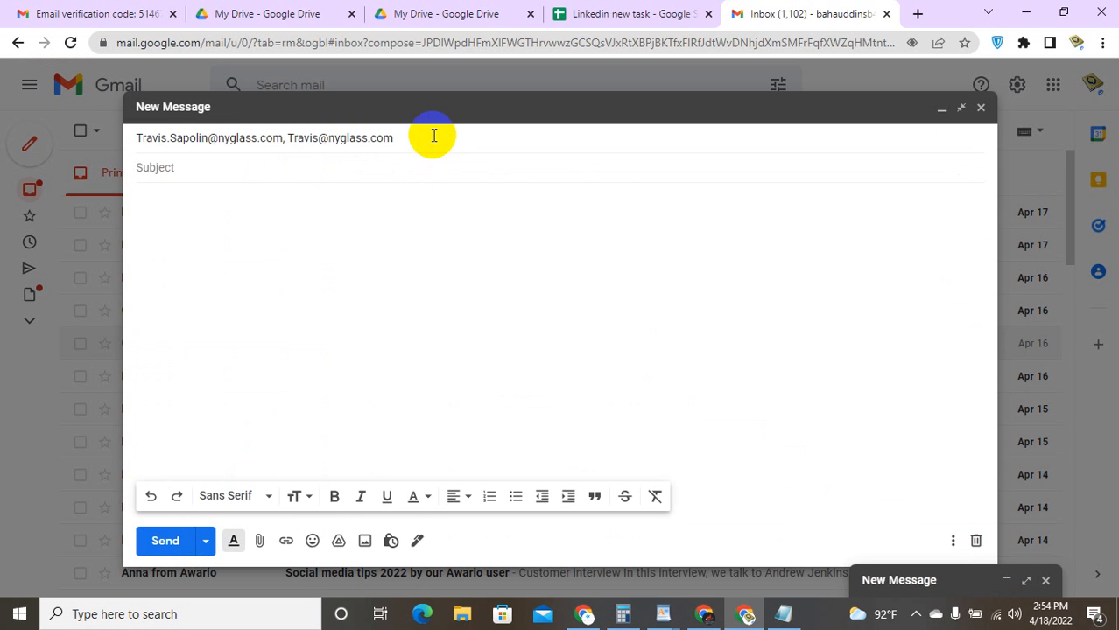
pyautogui.click(433, 135)
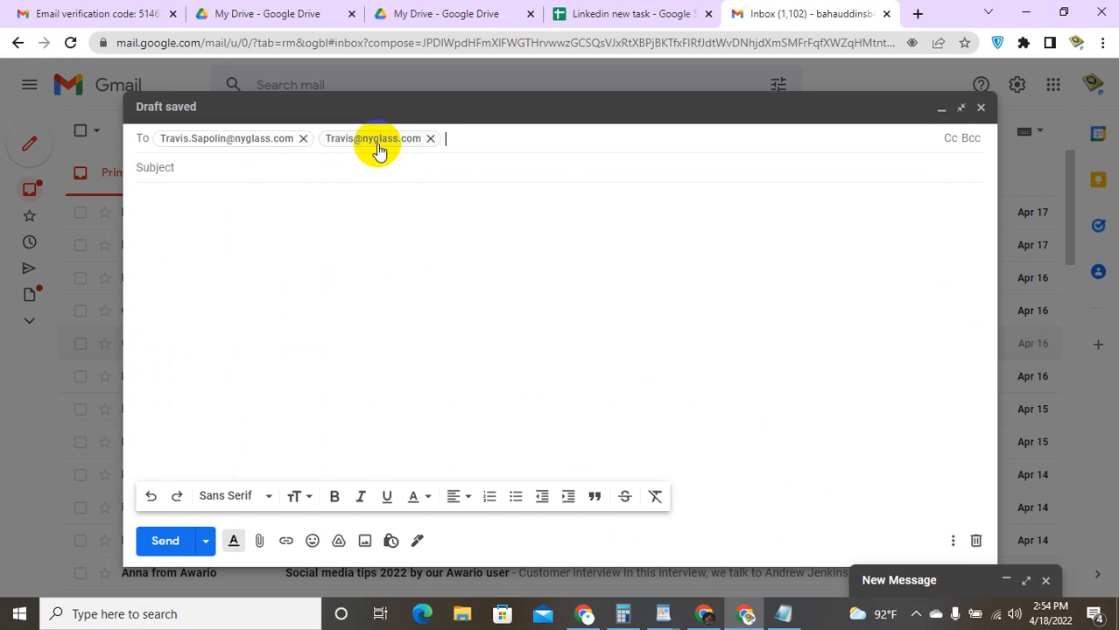
pyautogui.moveTo(382, 145)
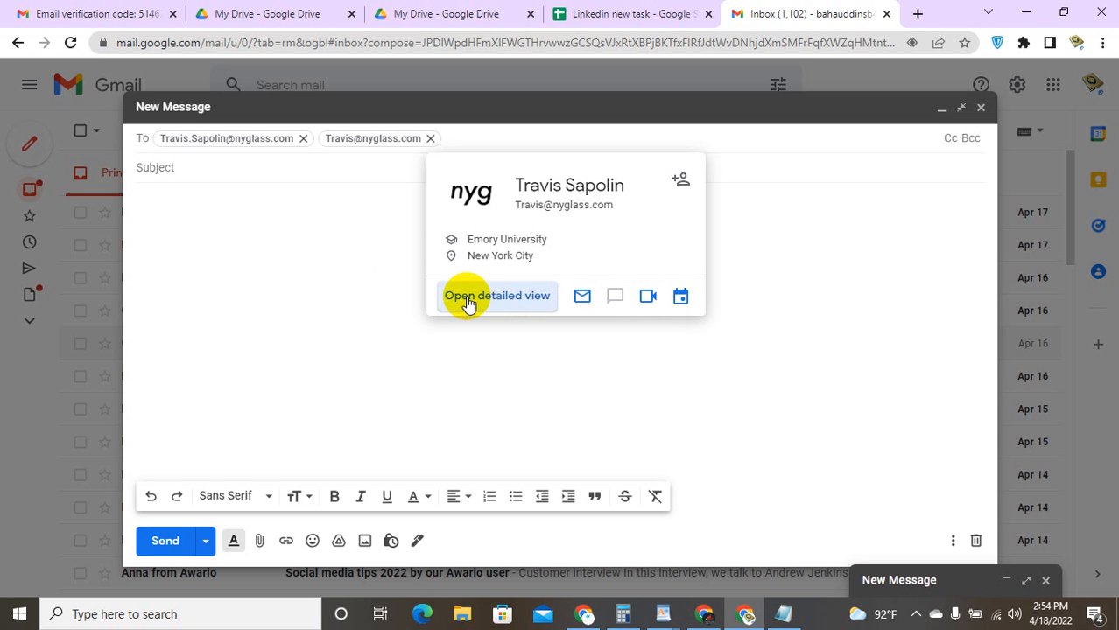
pyautogui.moveTo(246, 145)
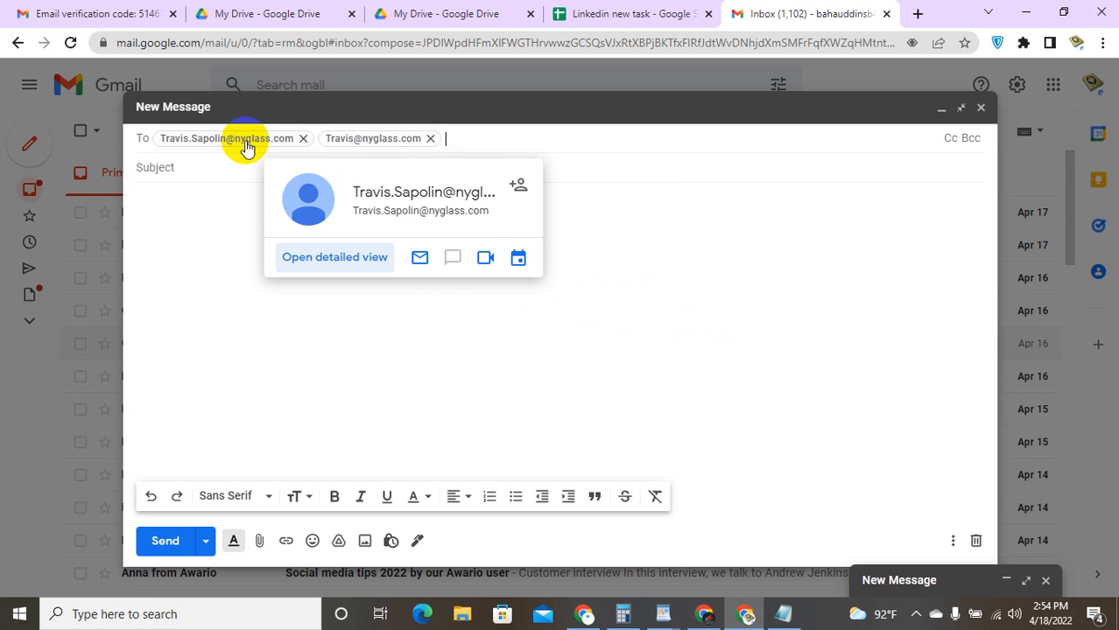
# Step: Close the extra message window and the two-recipient draft, returning to the inbox
pyautogui.click(409, 219)
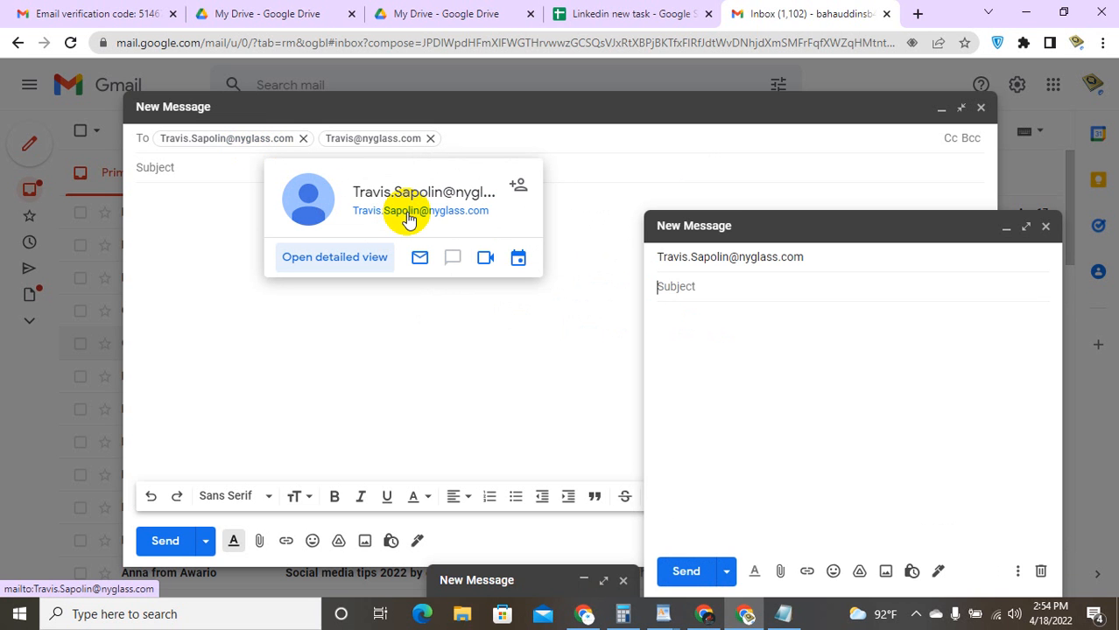
pyautogui.click(1045, 228)
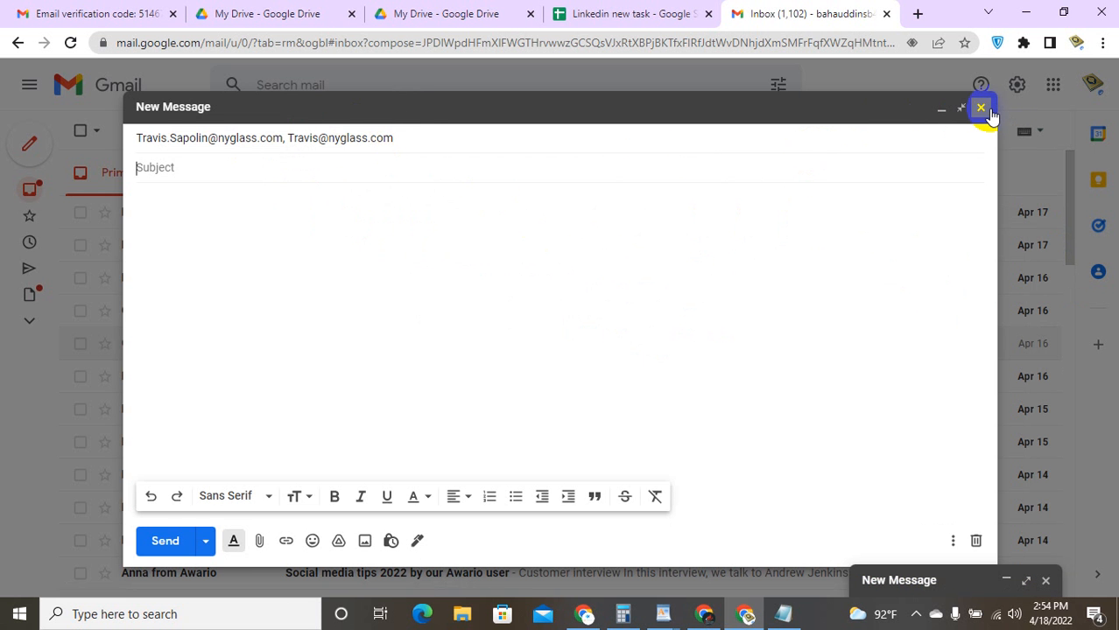
pyautogui.click(985, 109)
pyautogui.click(1023, 43)
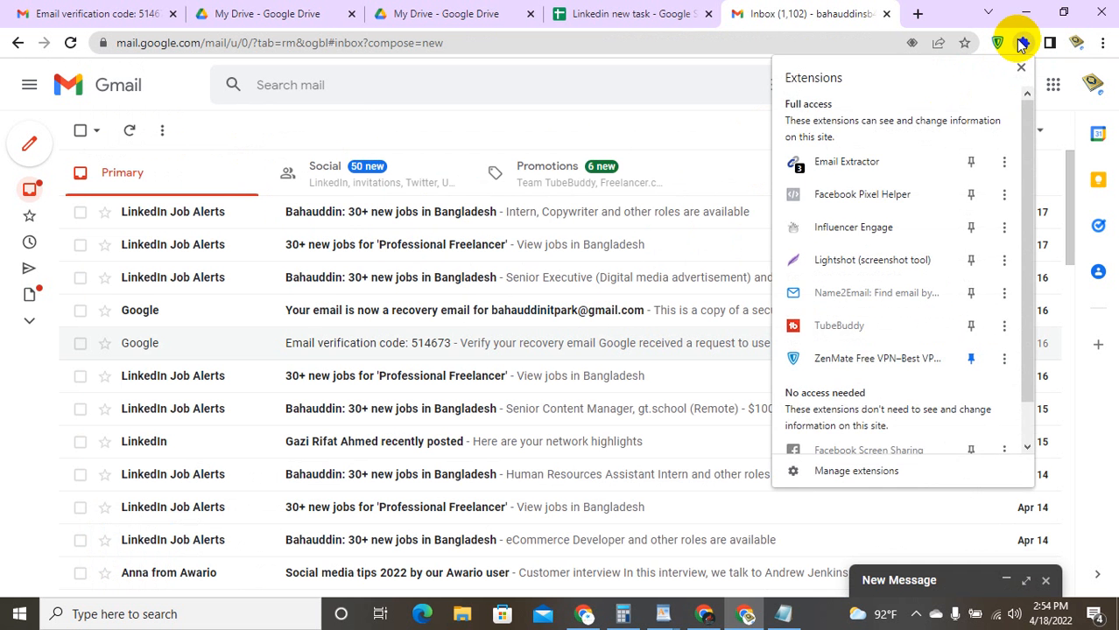
# Step: Open the Name2Email extension's home page from its menu in the Extensions list
pyautogui.scroll(-1, 954, 175)
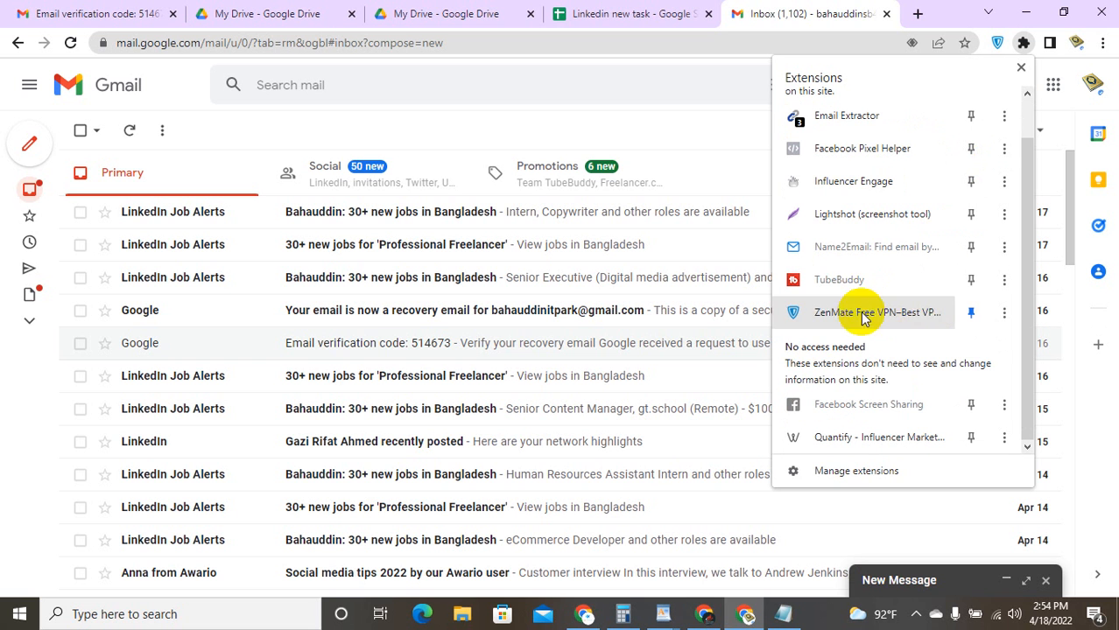
pyautogui.click(1003, 247)
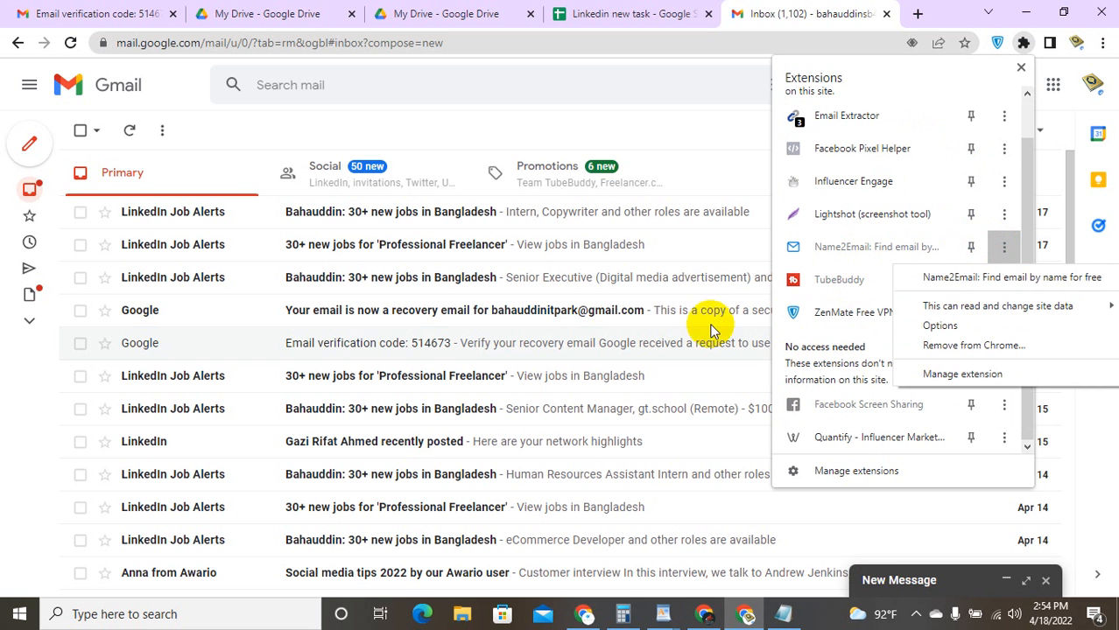
pyautogui.click(974, 278)
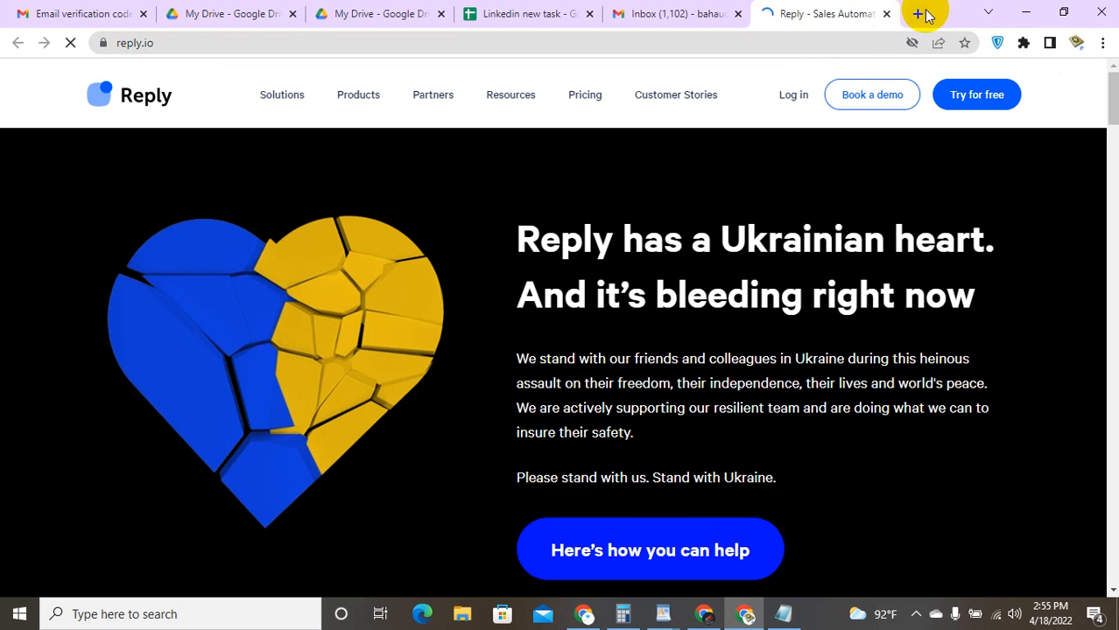
# Step: Minimise the reply.io window and maximise the Chrome window showing the crx4chrome page
pyautogui.click(1070, 9)
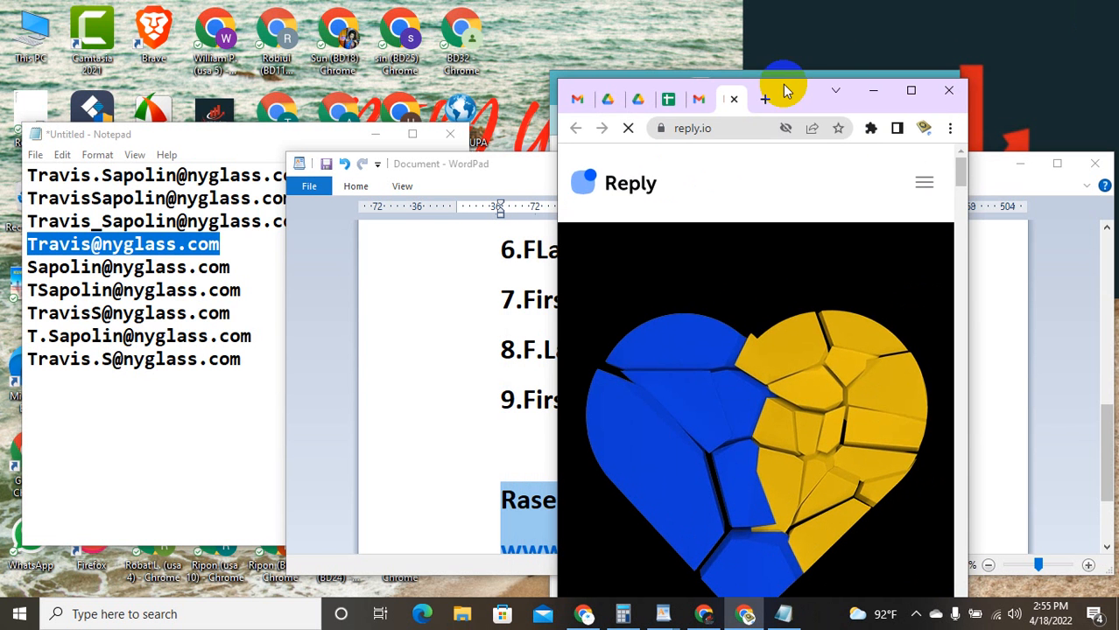
pyautogui.click(878, 91)
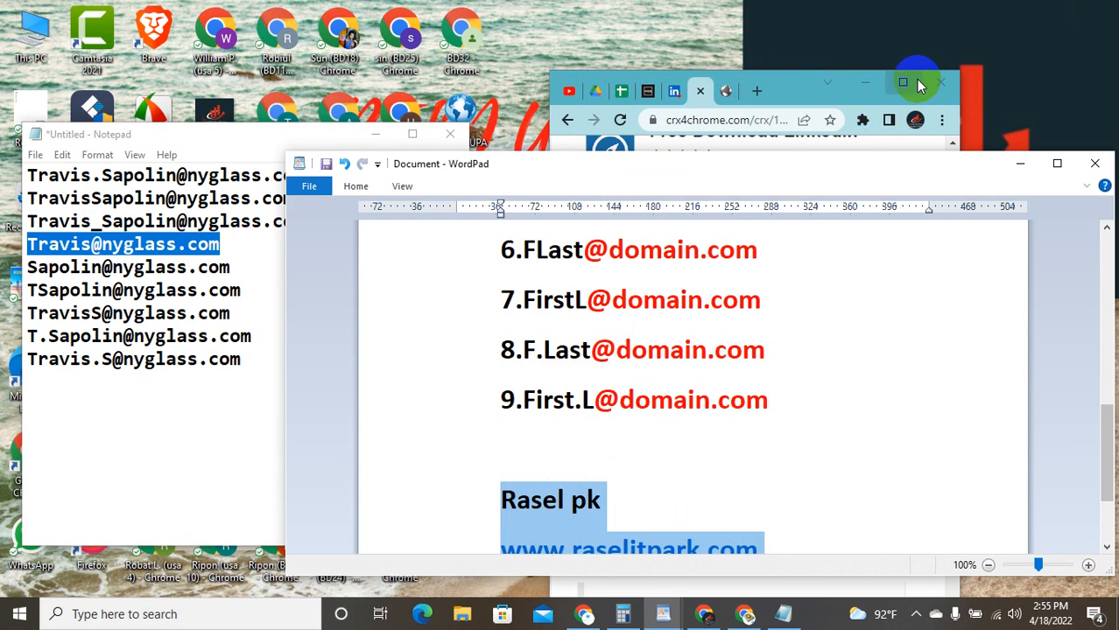
pyautogui.doubleClick(915, 78)
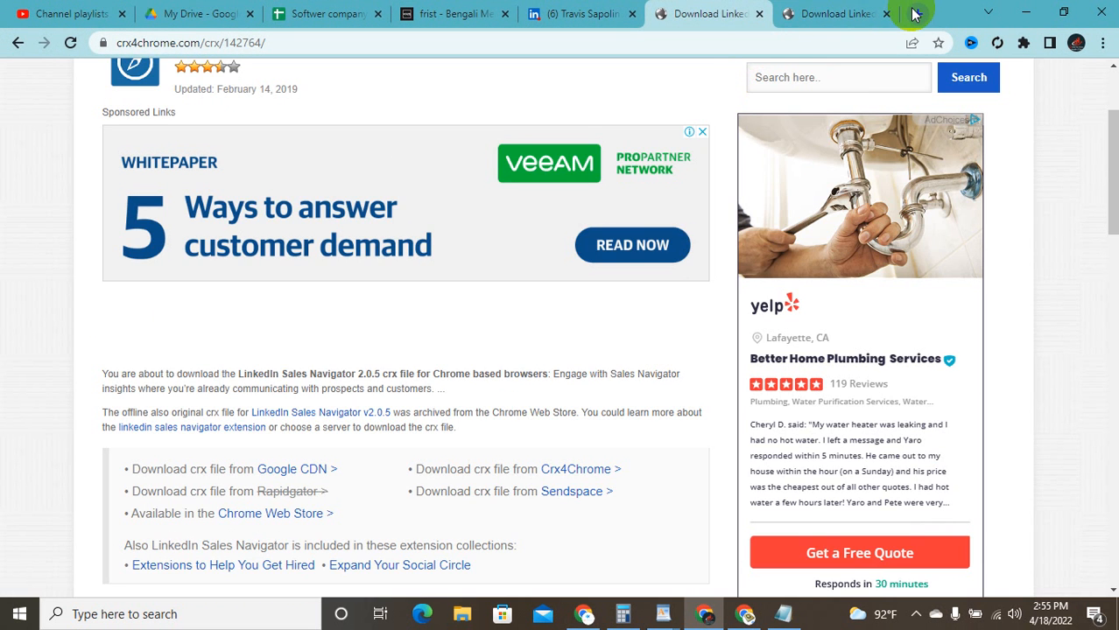
# Step: In a new tab, search Google for 'chrome extension' and open the Chrome Web Store result
pyautogui.click(917, 13)
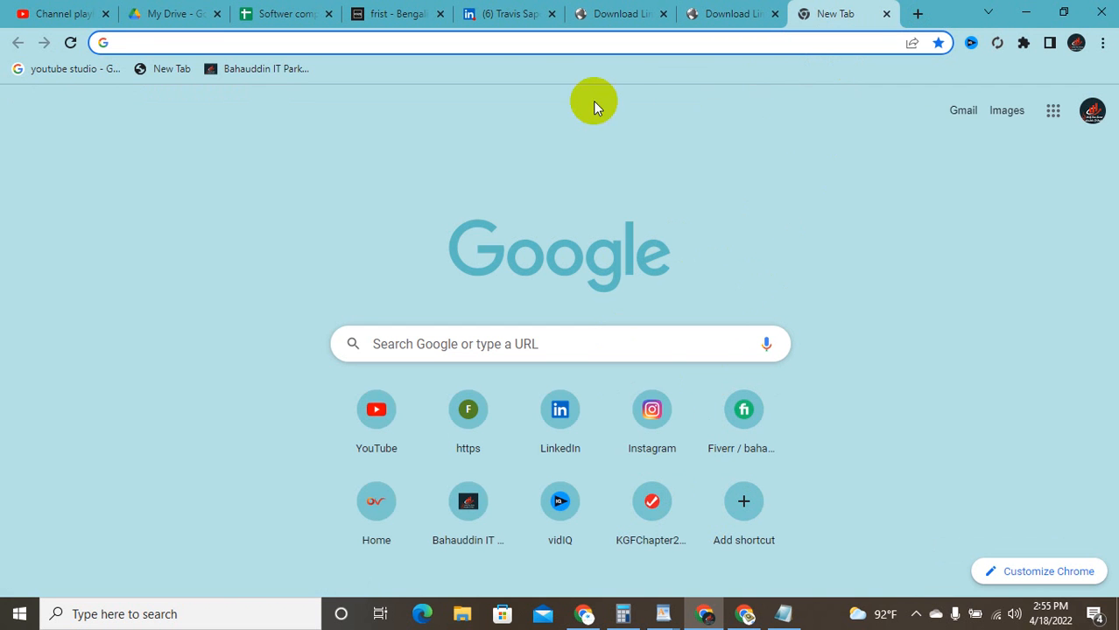
pyautogui.click(574, 38)
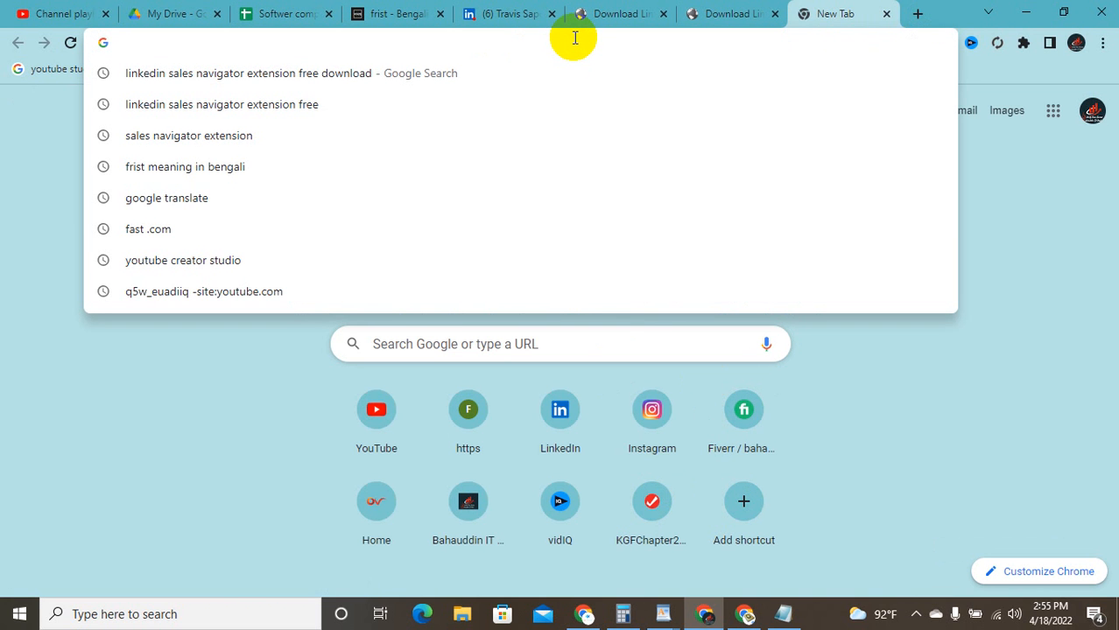
pyautogui.write('cho')
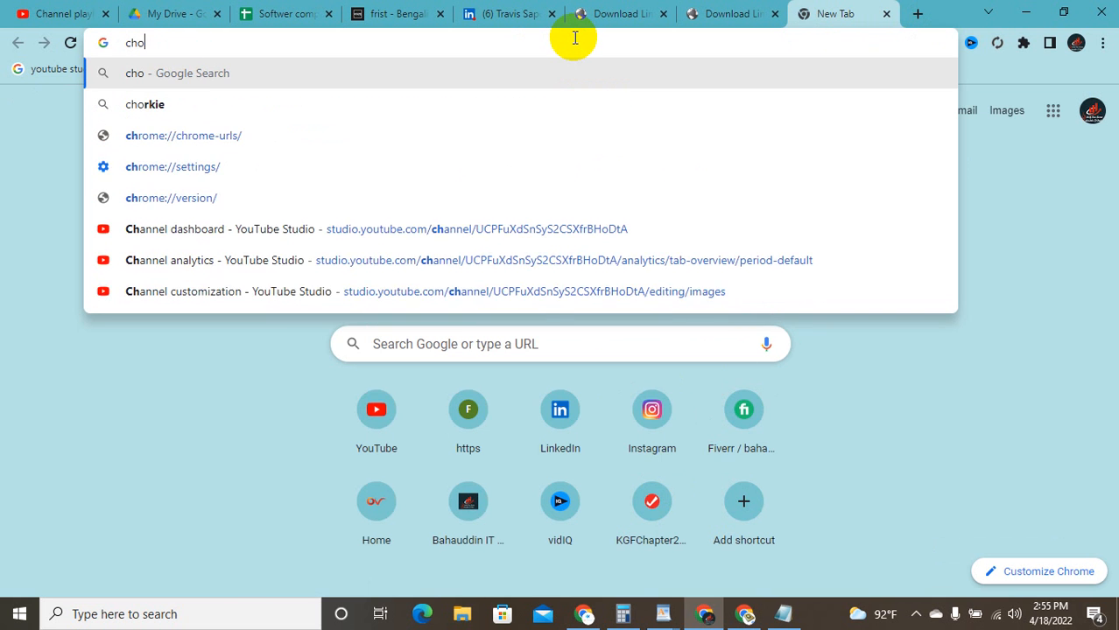
pyautogui.write('rme')
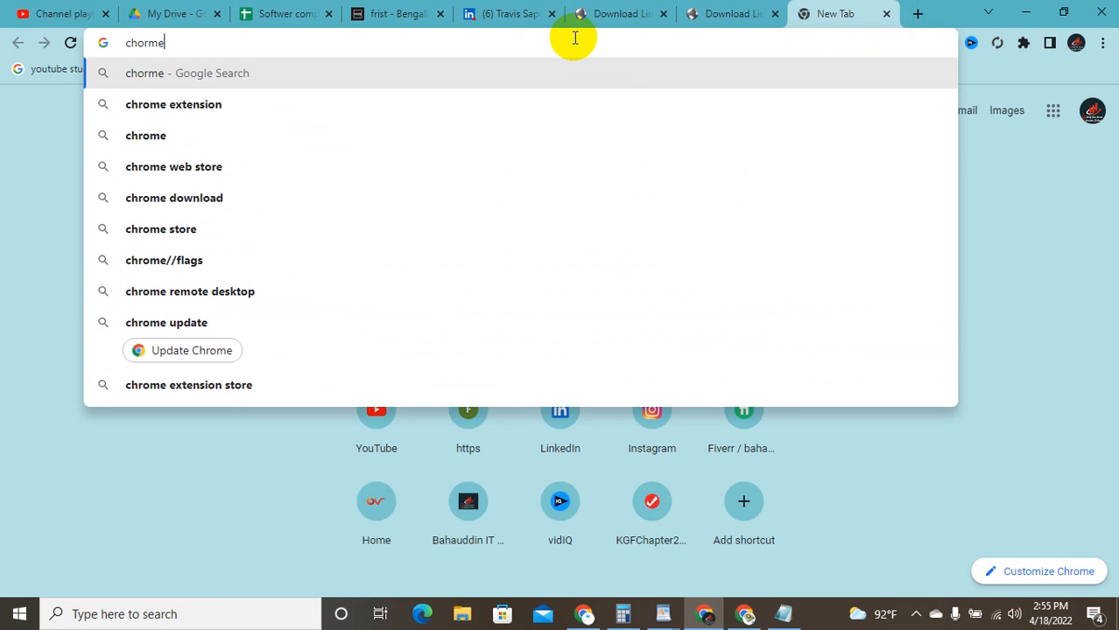
pyautogui.click(442, 95)
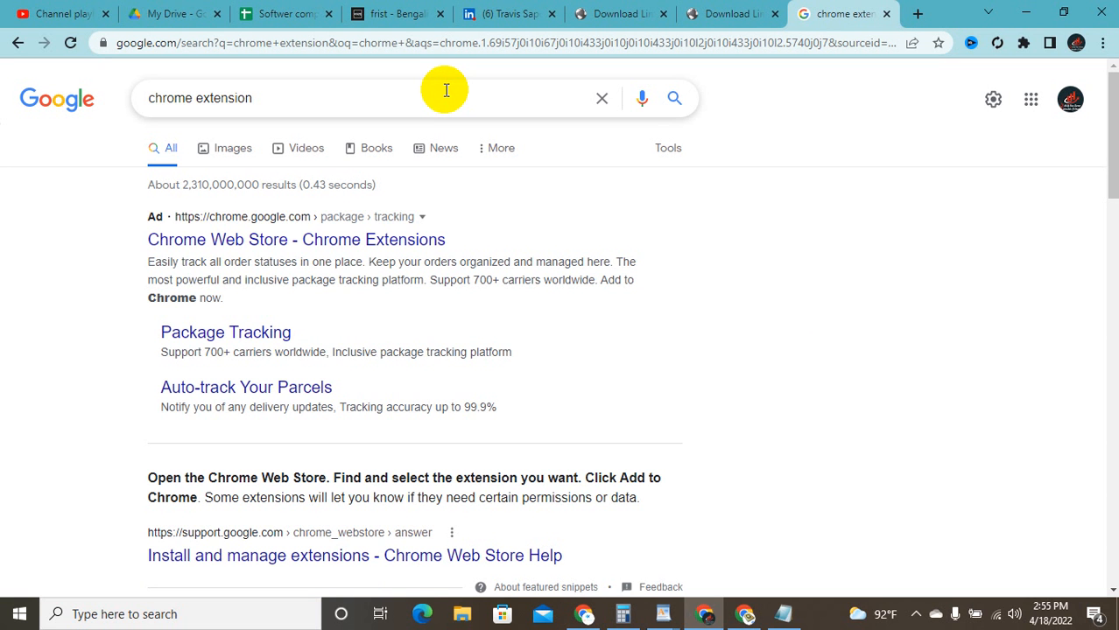
pyautogui.click(367, 239)
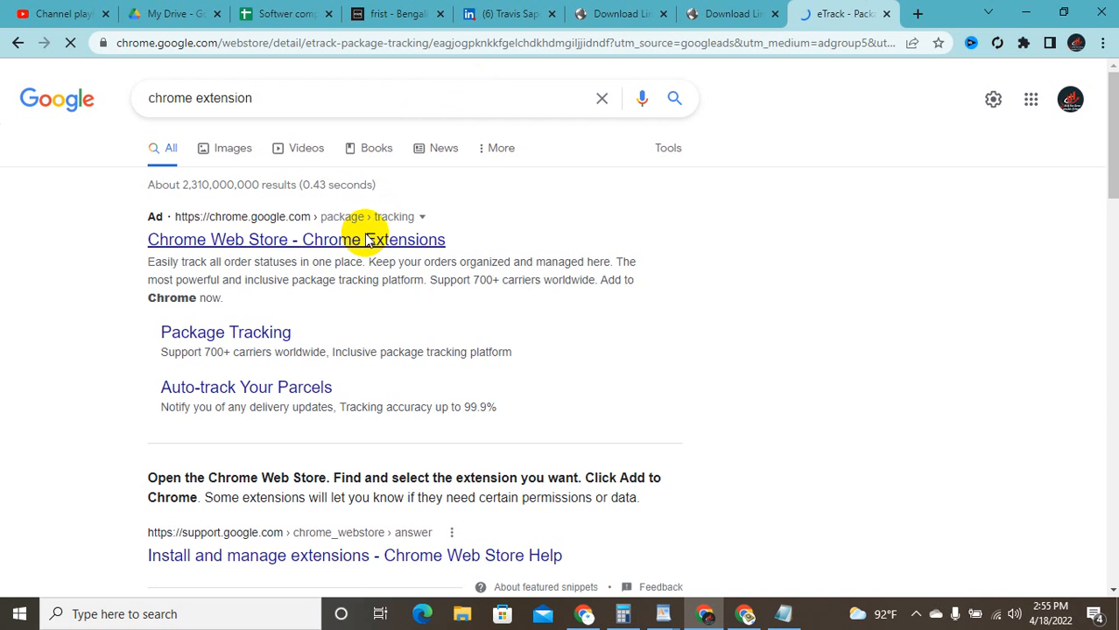
# Step: Close the duplicate LinkedIn download tab and open the Chrome Web Store's Extensions section
pyautogui.click(774, 14)
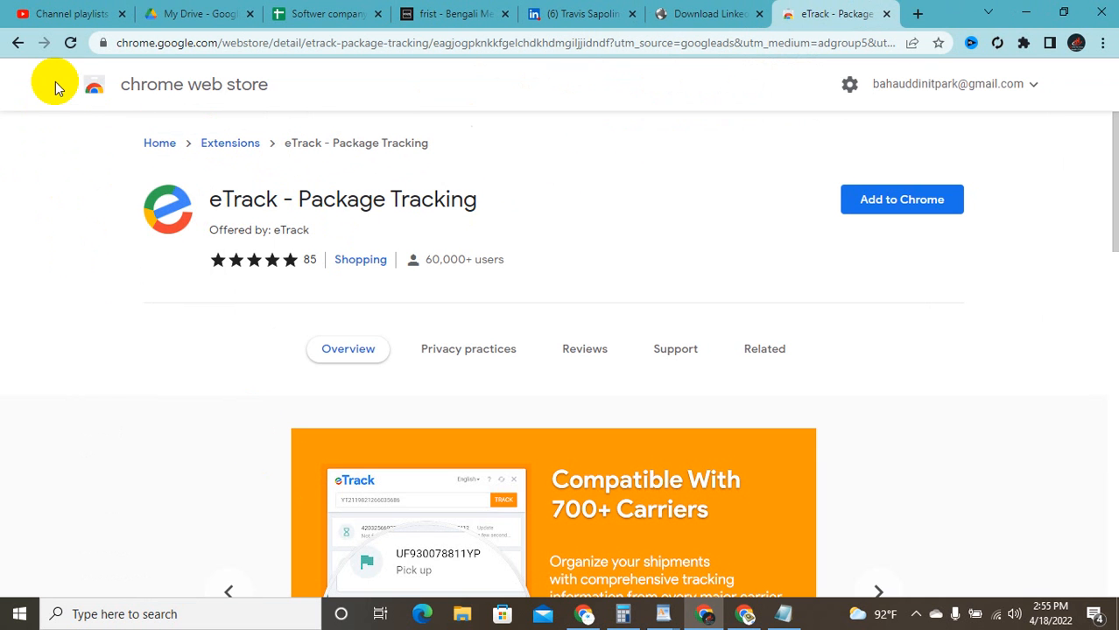
pyautogui.click(21, 48)
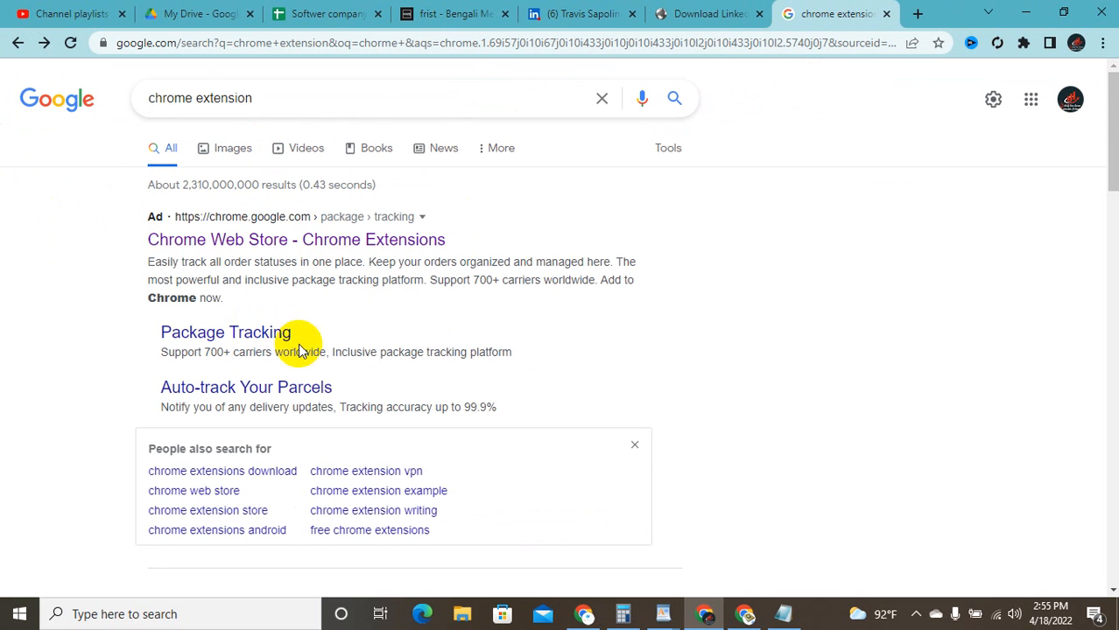
pyautogui.click(274, 241)
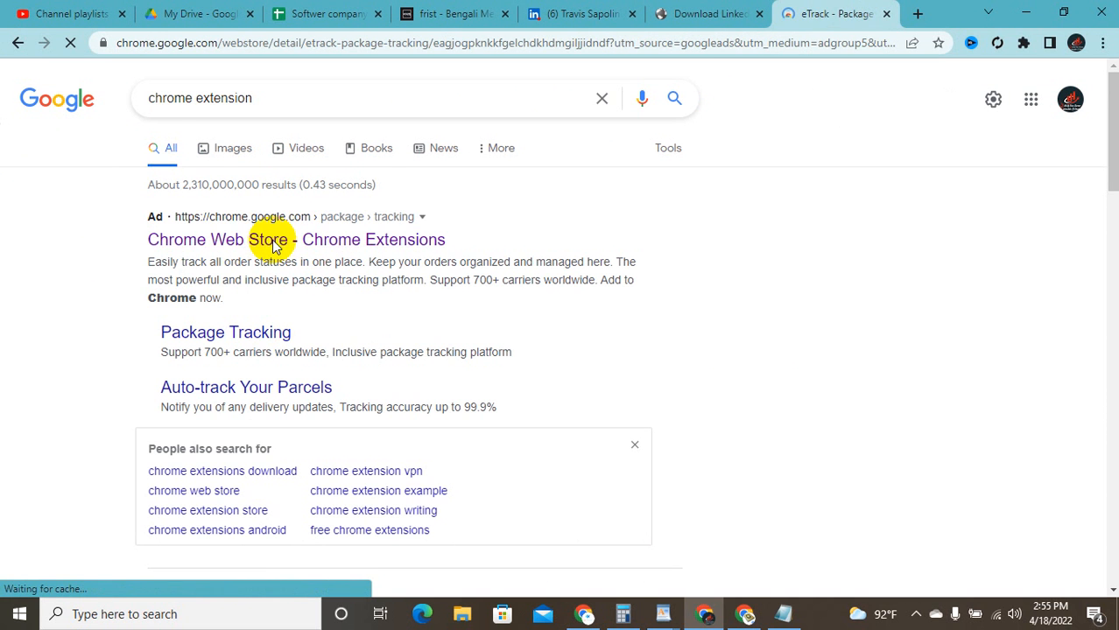
pyautogui.click(205, 201)
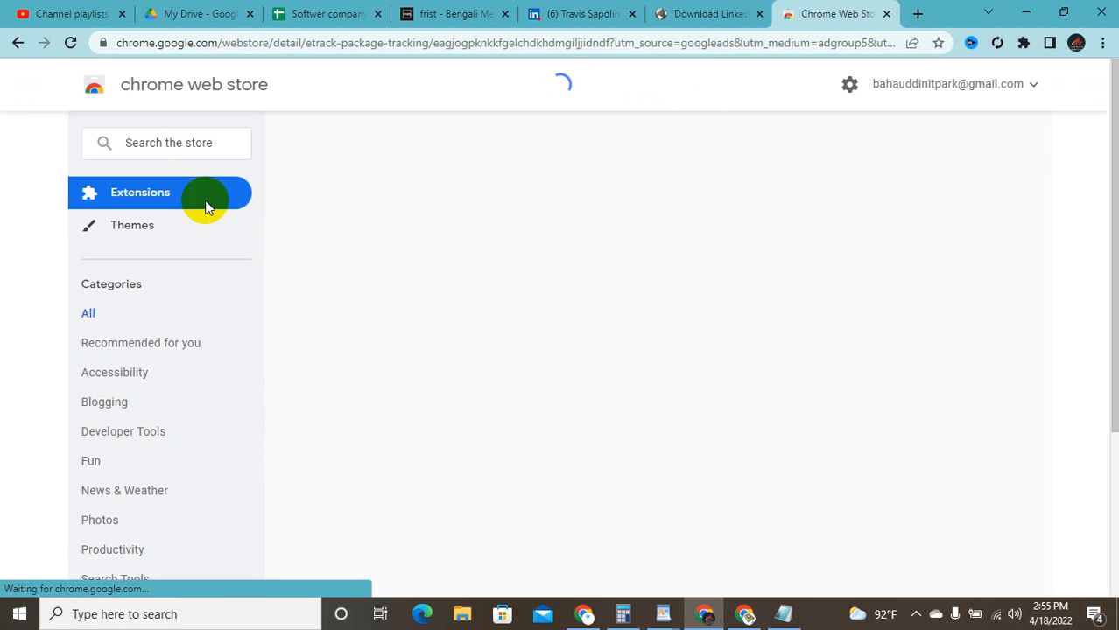
# Step: Start typing 'Sales' into the Chrome Web Store search box, correcting the typos
pyautogui.click(177, 145)
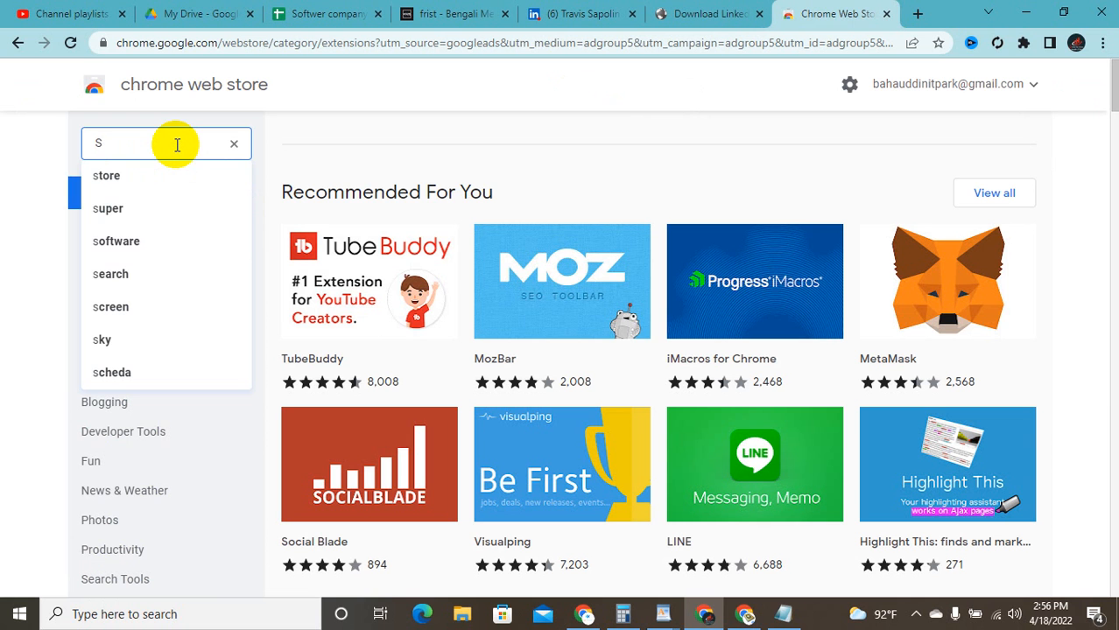
pyautogui.write('Sal')
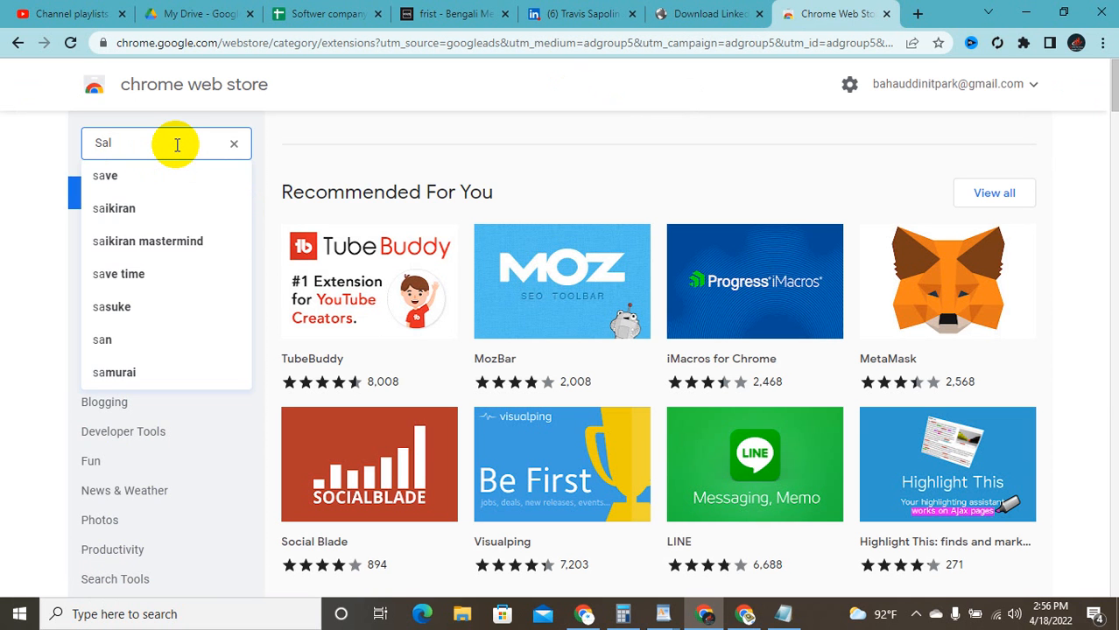
pyautogui.write('se')
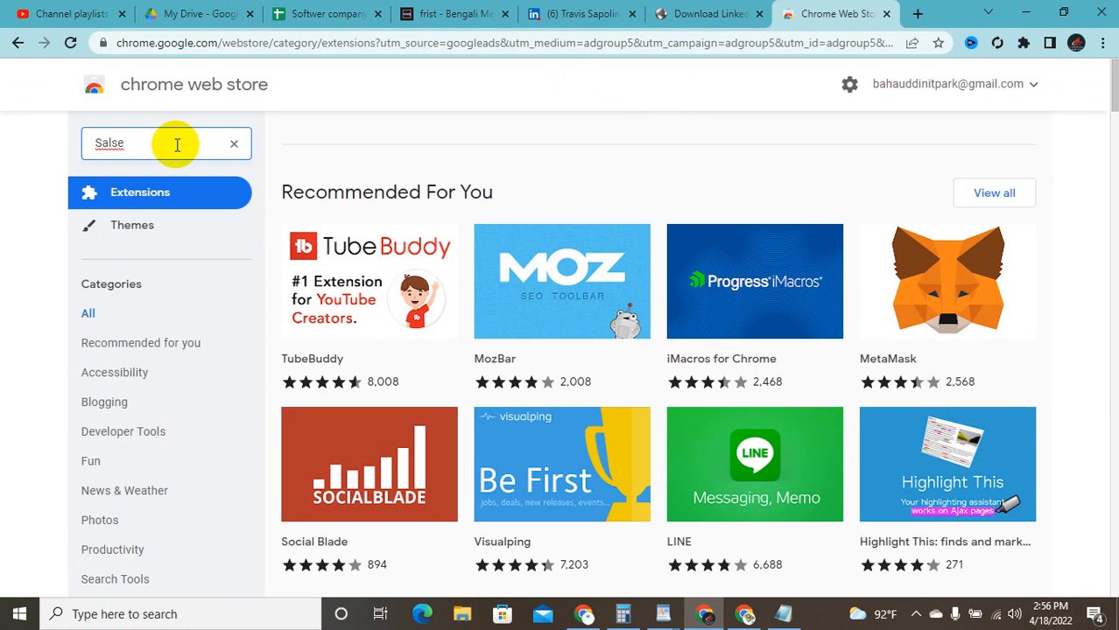
pyautogui.press('BackSpace')
pyautogui.press('BackSpace')
pyautogui.press('BackSpace')
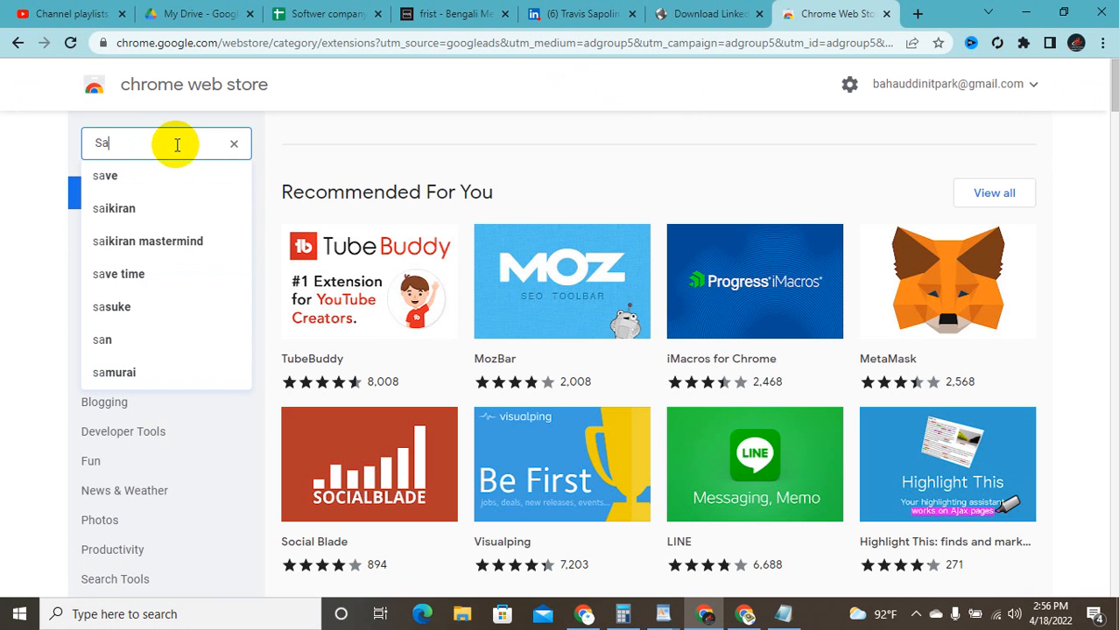
pyautogui.write('el')
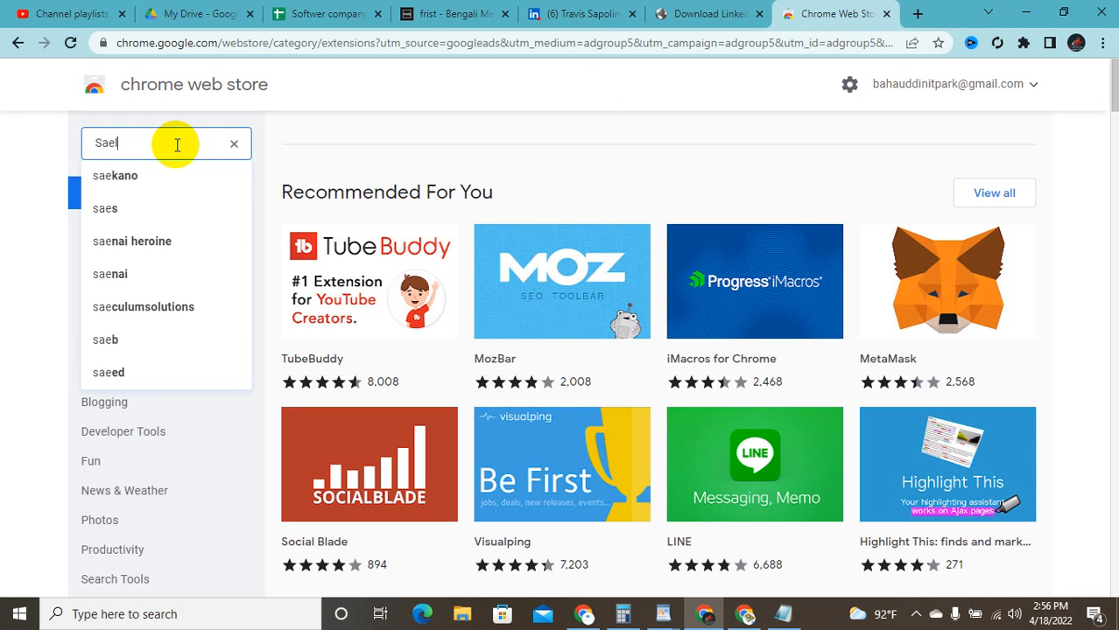
pyautogui.write('s')
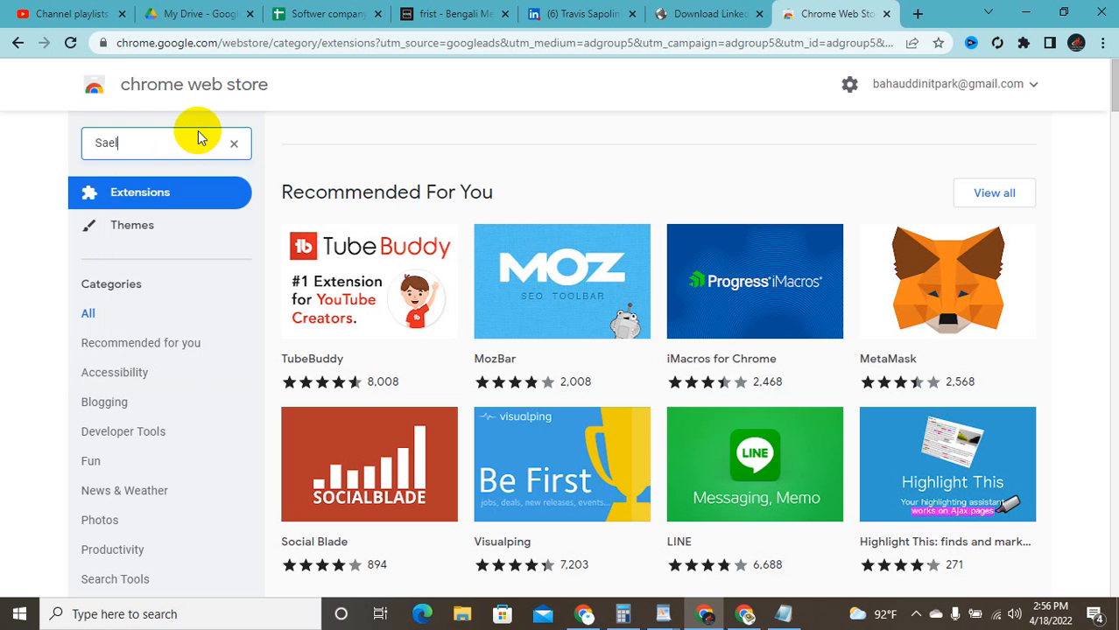
pyautogui.press('BackSpace')
pyautogui.press('BackSpace')
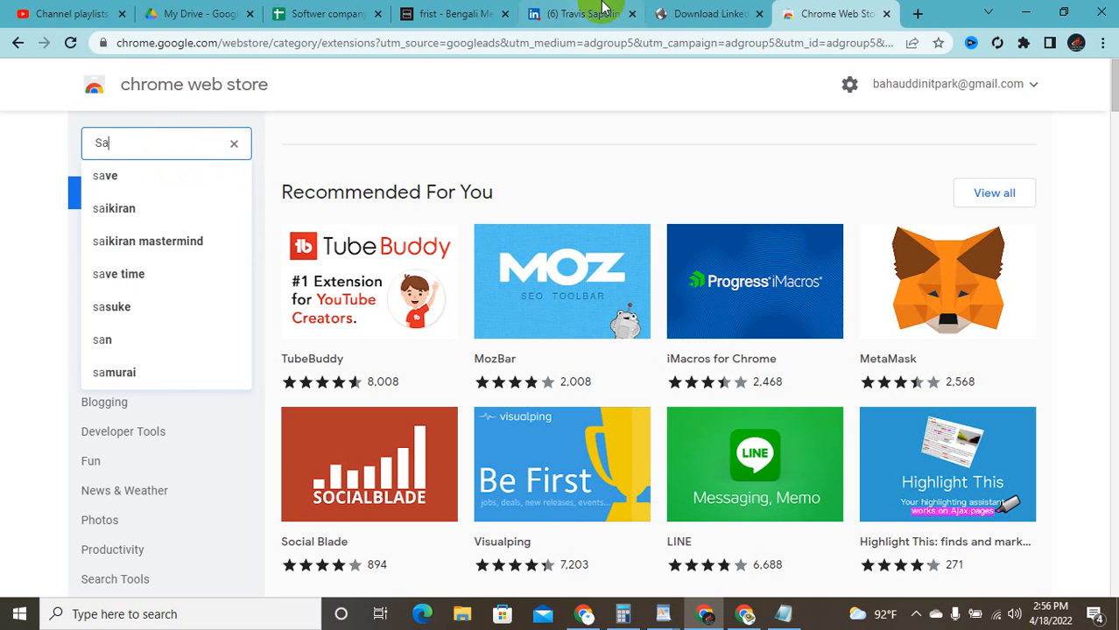
# Step: Take 'Sales Navigator' from the download page title and search the store for 'sales navigator email'
pyautogui.click(709, 14)
pyautogui.scroll(1, 319, 140)
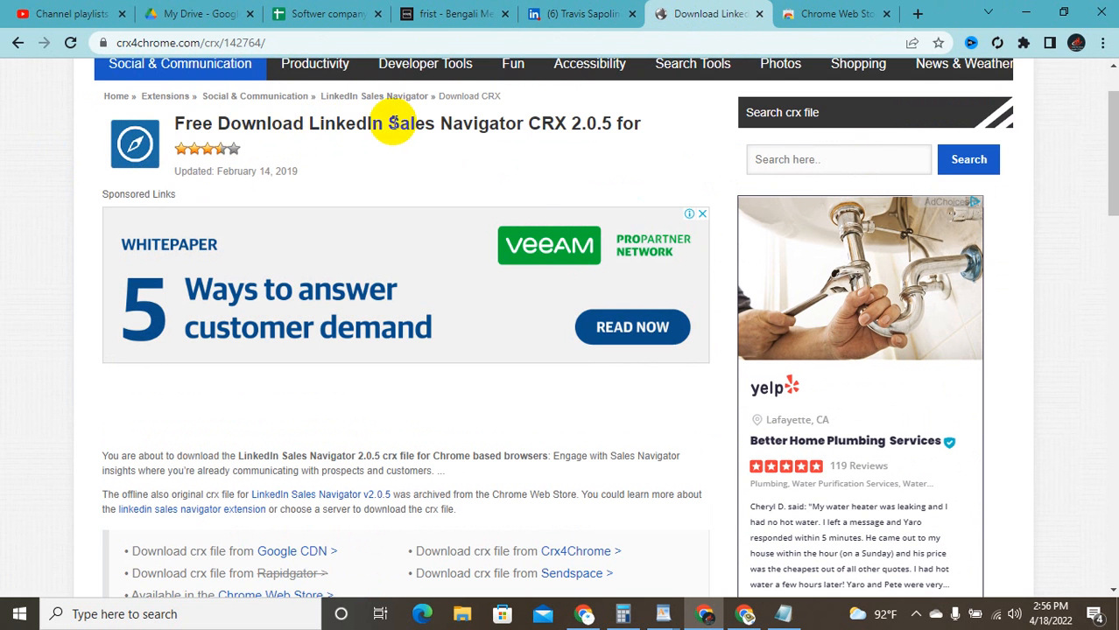
pyautogui.moveTo(389, 123); pyautogui.dragTo(519, 129)
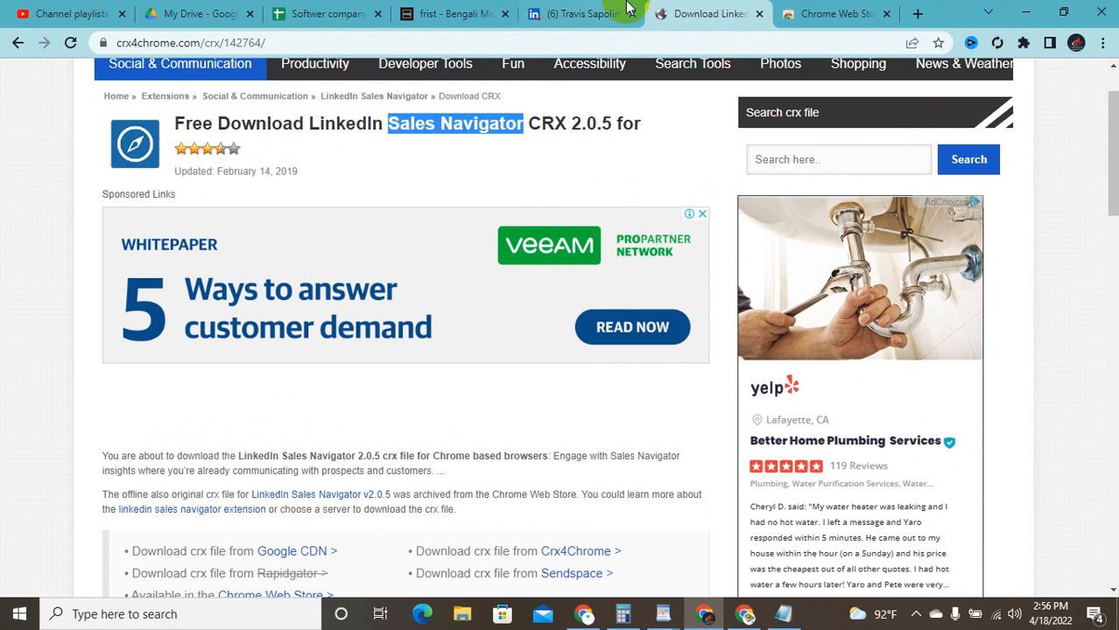
pyautogui.click(863, 13)
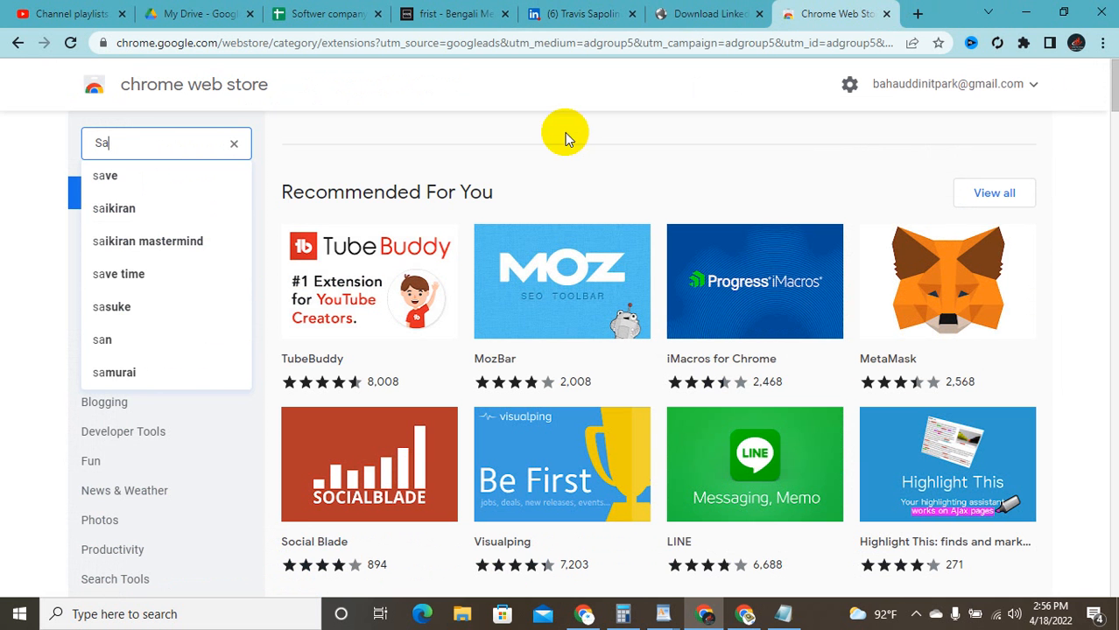
pyautogui.click(235, 143)
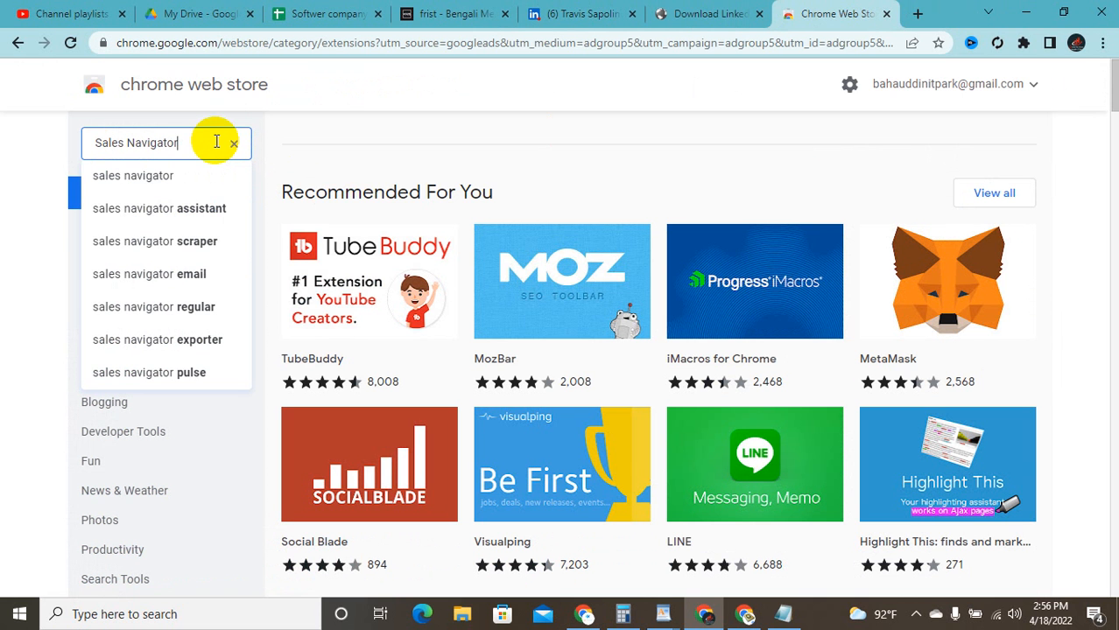
pyautogui.click(196, 271)
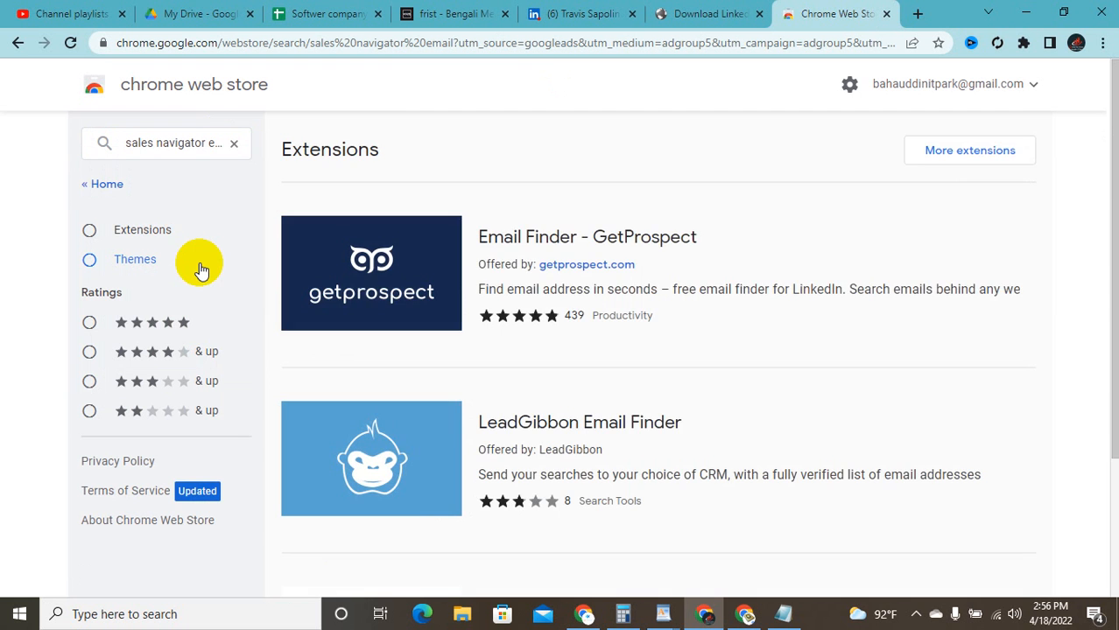
# Step: Switch the Web Store search to the 'sales navigator email finder' suggestion
pyautogui.scroll(-1, 517, 289)
pyautogui.scroll(-1, 522, 290)
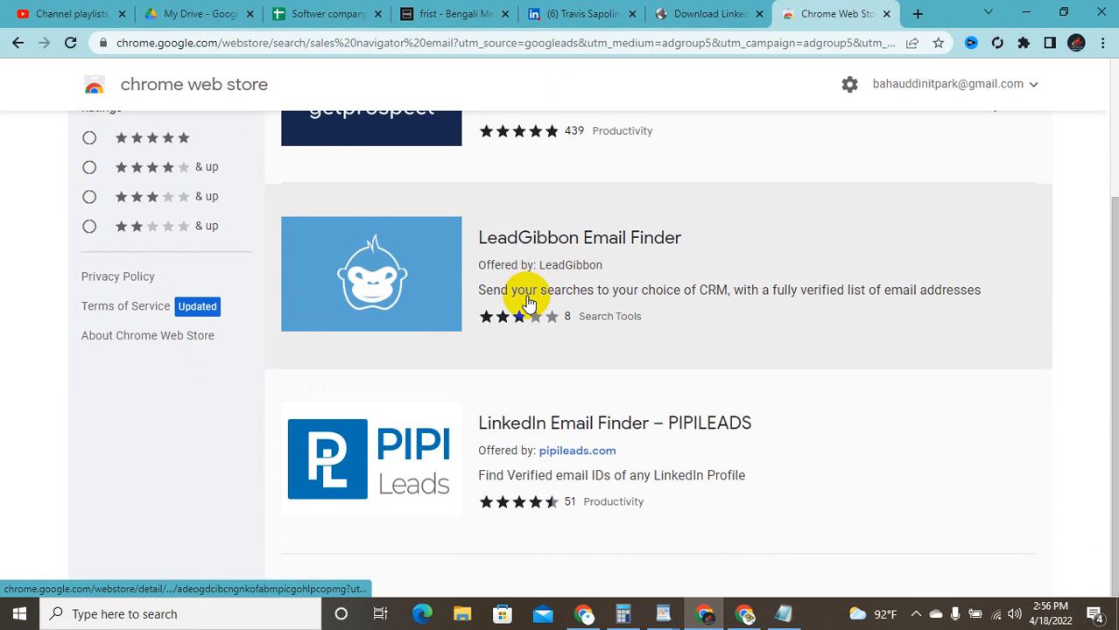
pyautogui.scroll(2, 532, 317)
pyautogui.scroll(1, 533, 320)
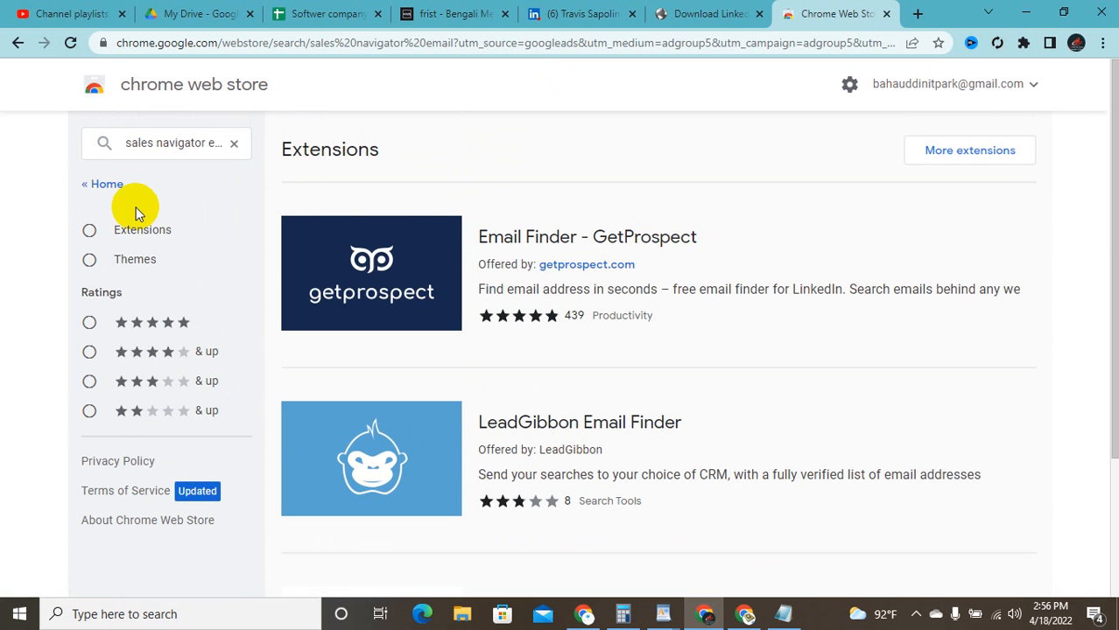
pyautogui.click(211, 142)
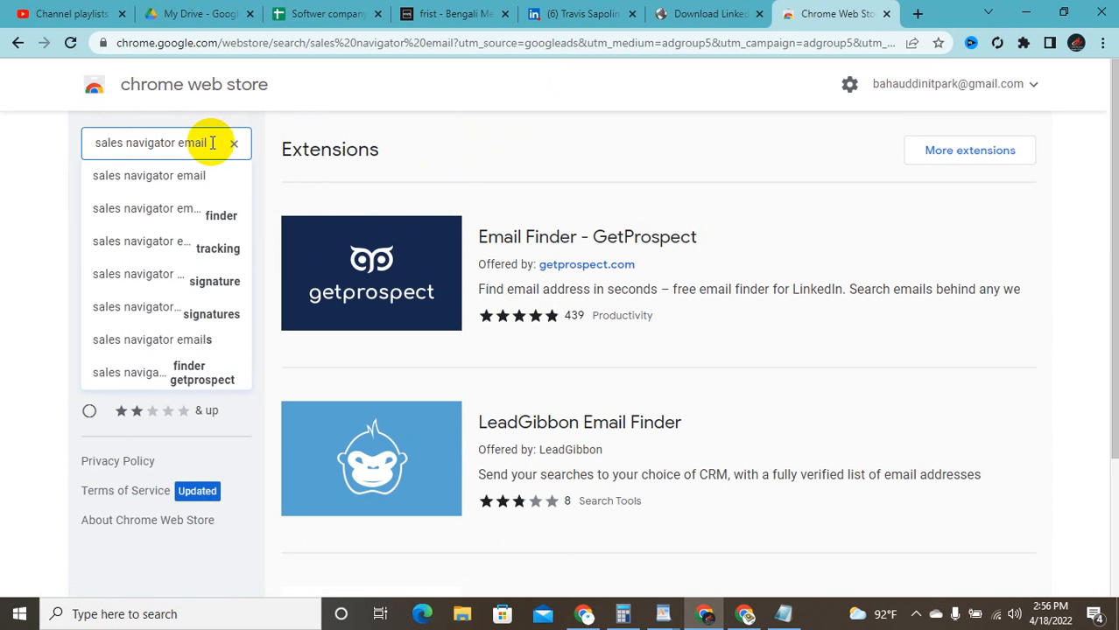
pyautogui.click(211, 220)
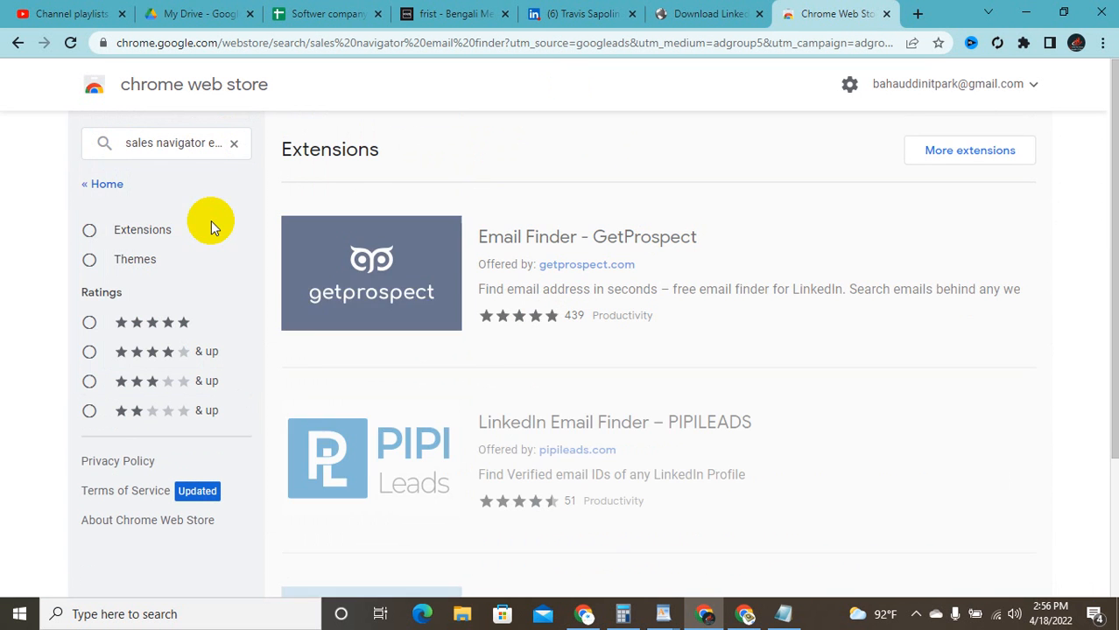
# Step: Look over the GetProspect and PIPILEADS results, then place the cursor back in the search text
pyautogui.scroll(-2, 369, 281)
pyautogui.scroll(2, 351, 285)
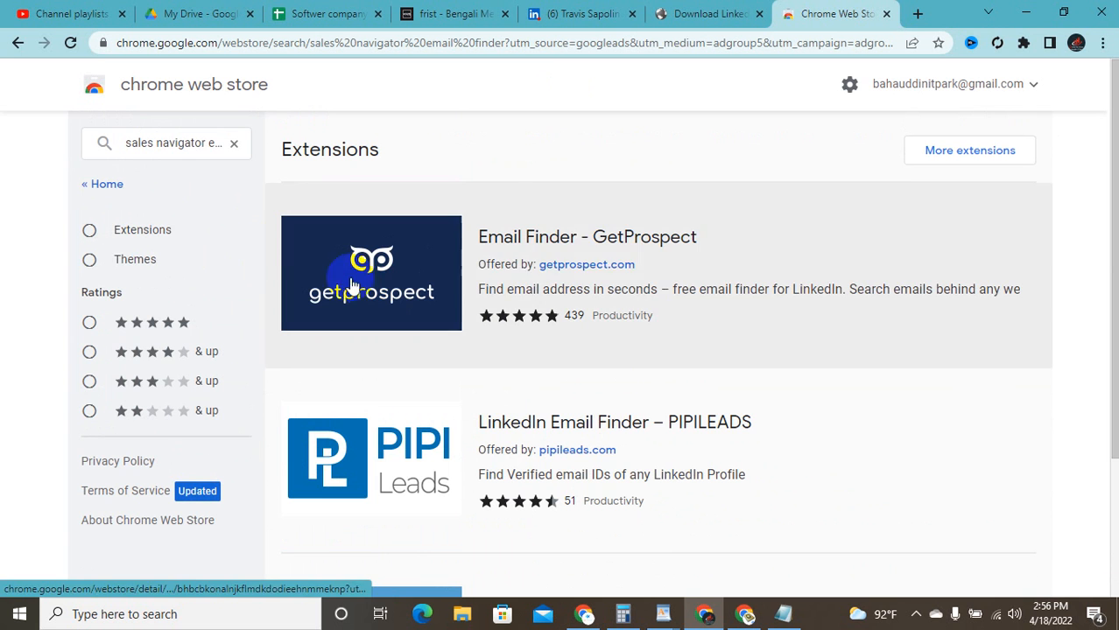
pyautogui.click(211, 143)
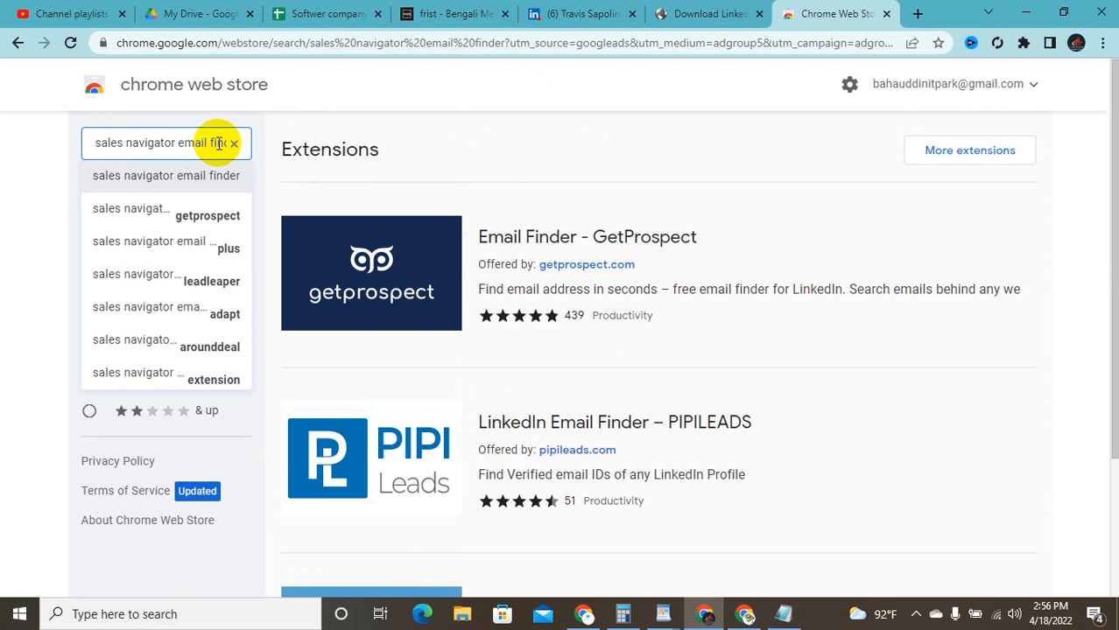
pyautogui.click(218, 144)
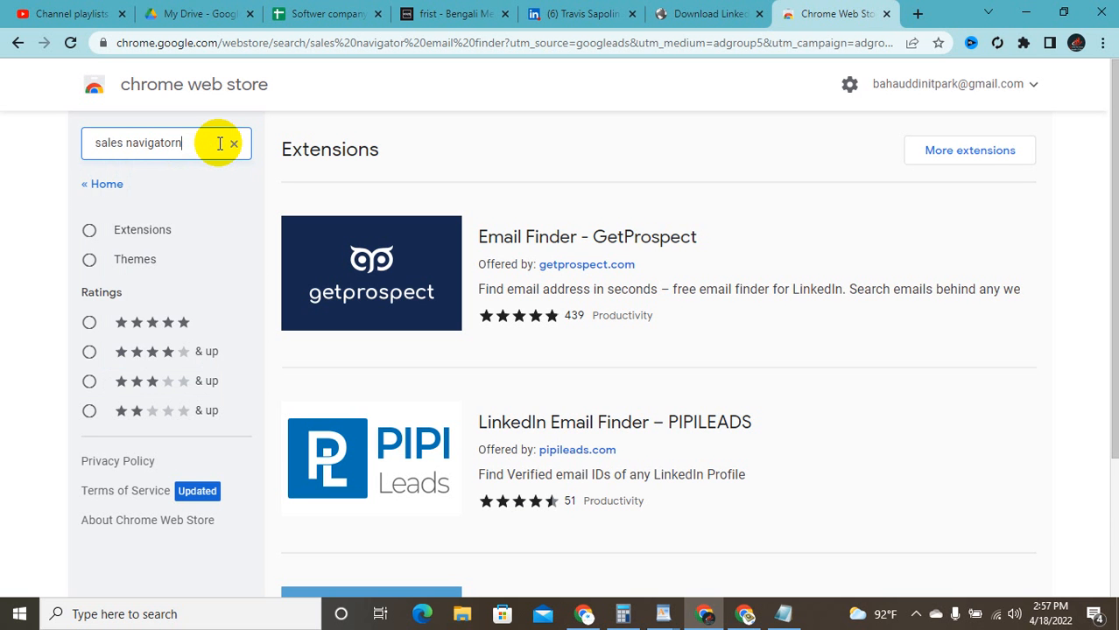
# Step: Search the Web Store for 'sales navigator assistant' extensions
pyautogui.press('BackSpace')
pyautogui.click(212, 208)
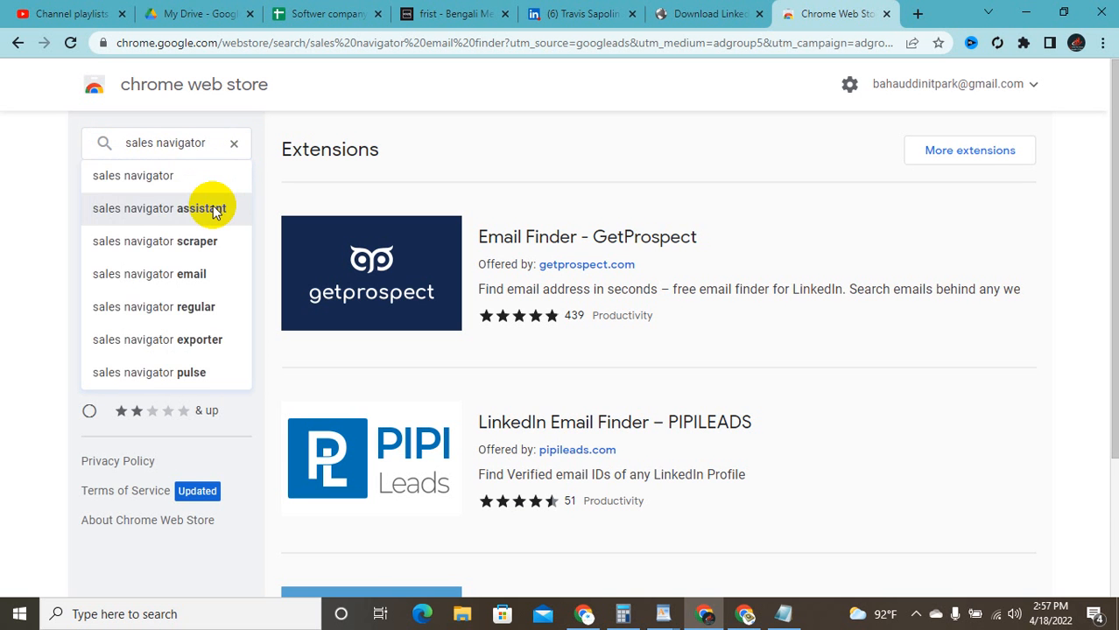
pyautogui.scroll(-2, 418, 355)
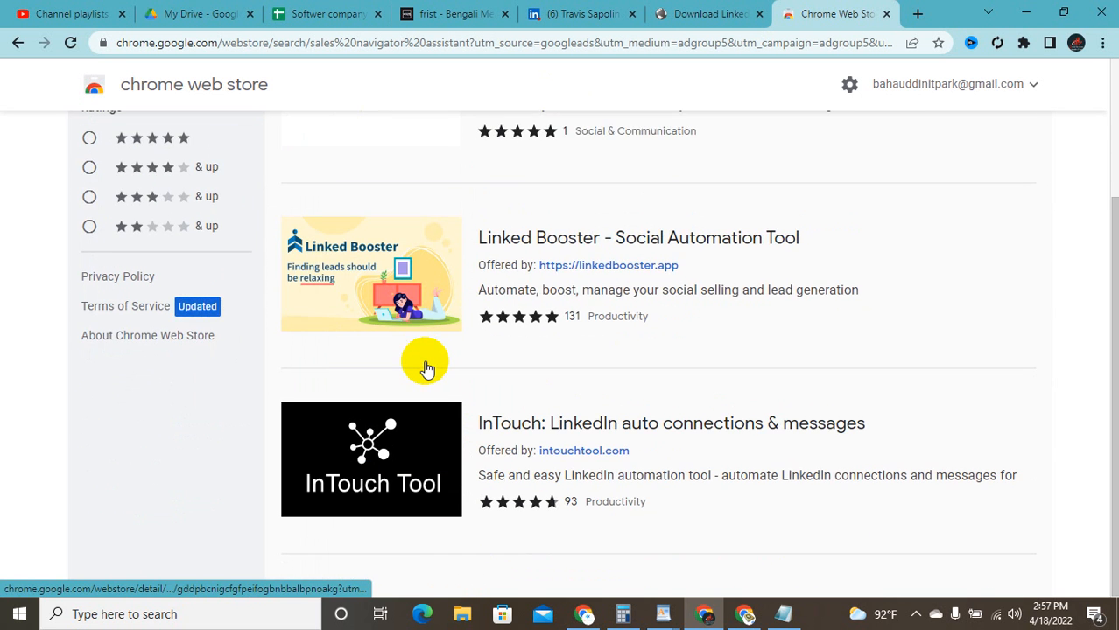
pyautogui.scroll(2, 421, 363)
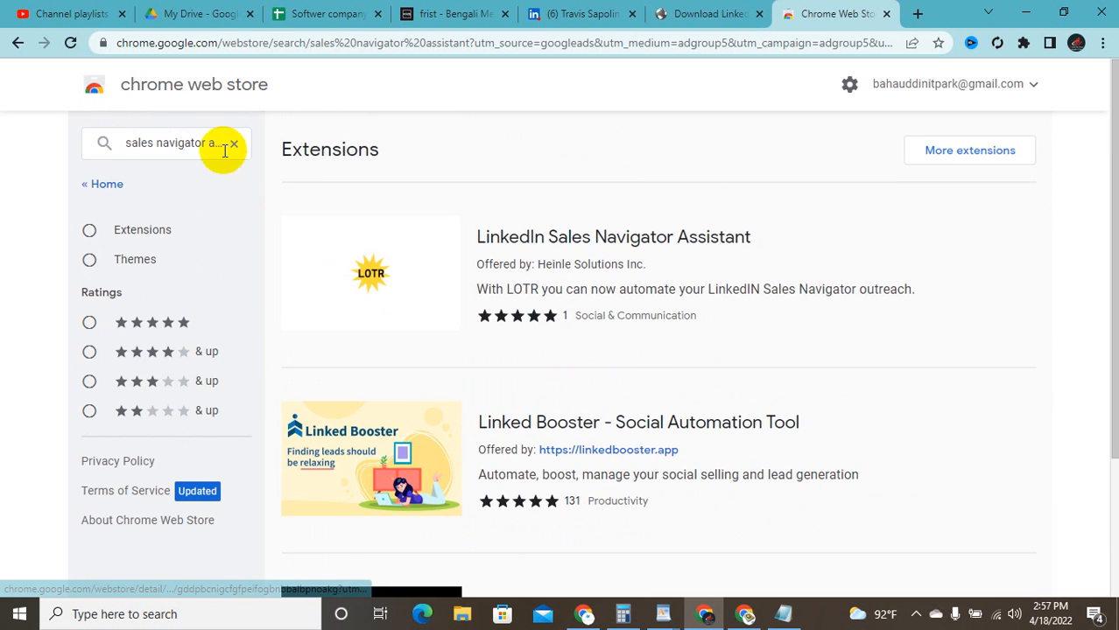
# Step: Trim the query to 'sales navigator' and pick the 'sales navigator scraper' suggestion
pyautogui.click(223, 144)
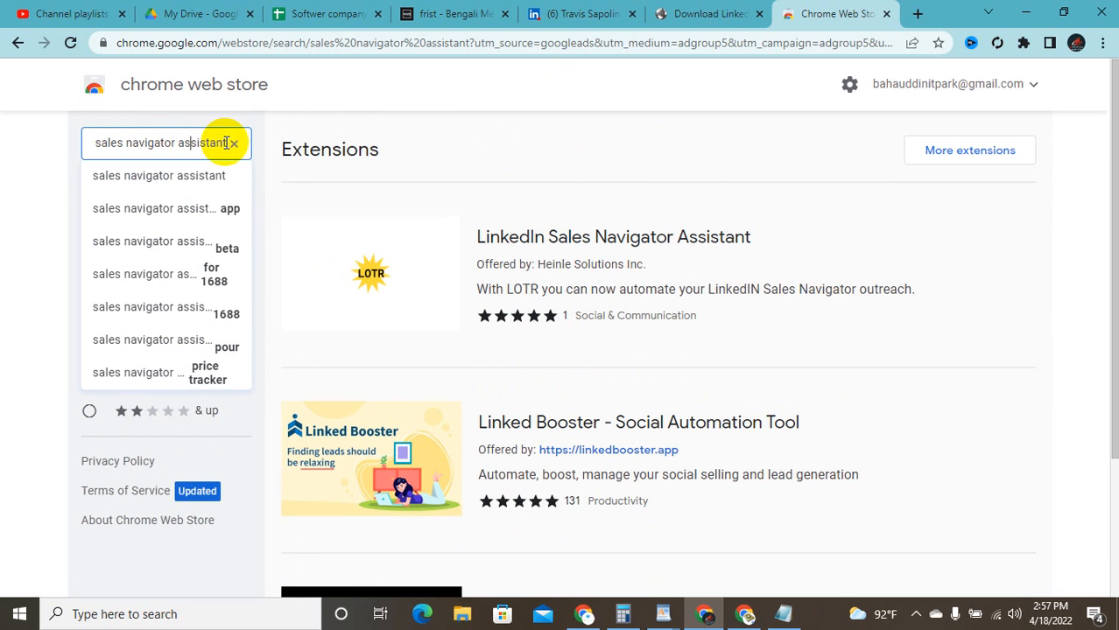
pyautogui.moveTo(225, 141); pyautogui.dragTo(181, 144)
pyautogui.press('BackSpace')
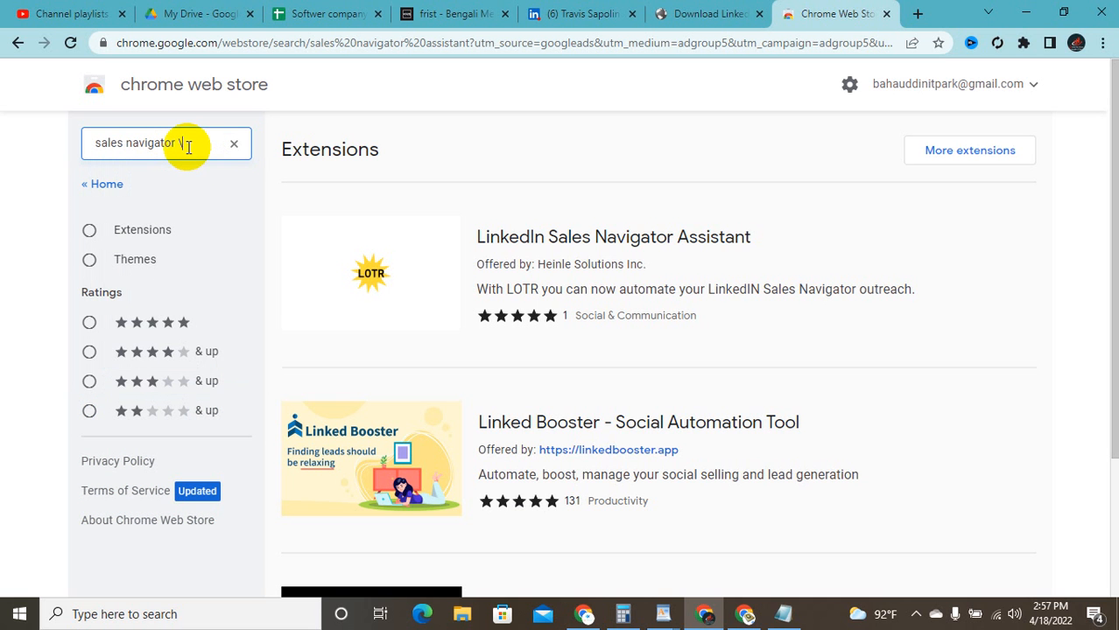
pyautogui.press('BackSpace')
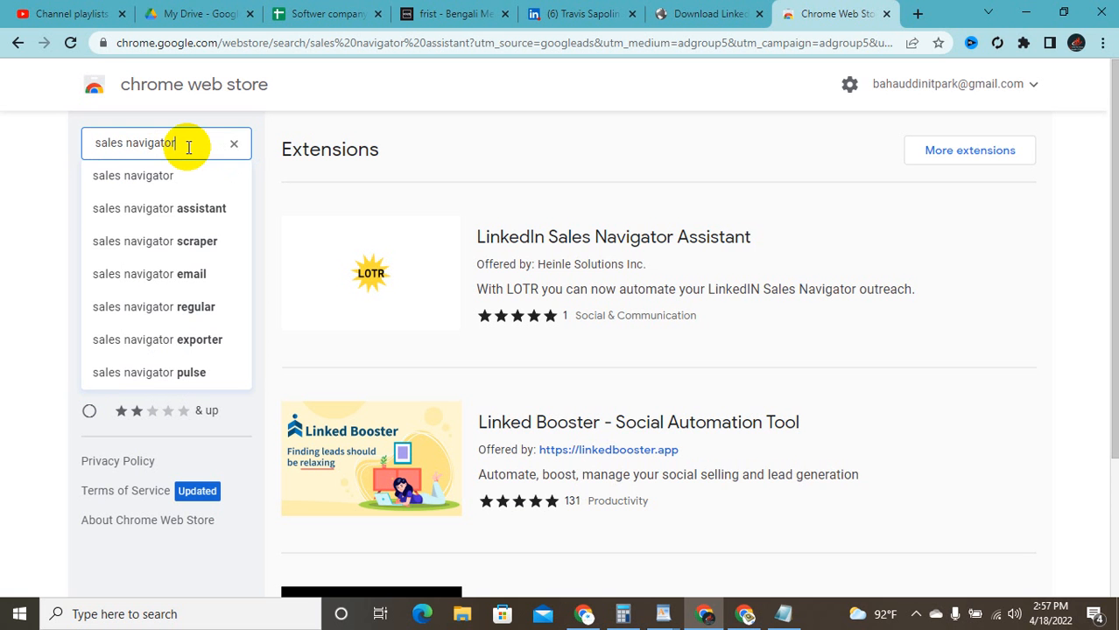
pyautogui.click(194, 246)
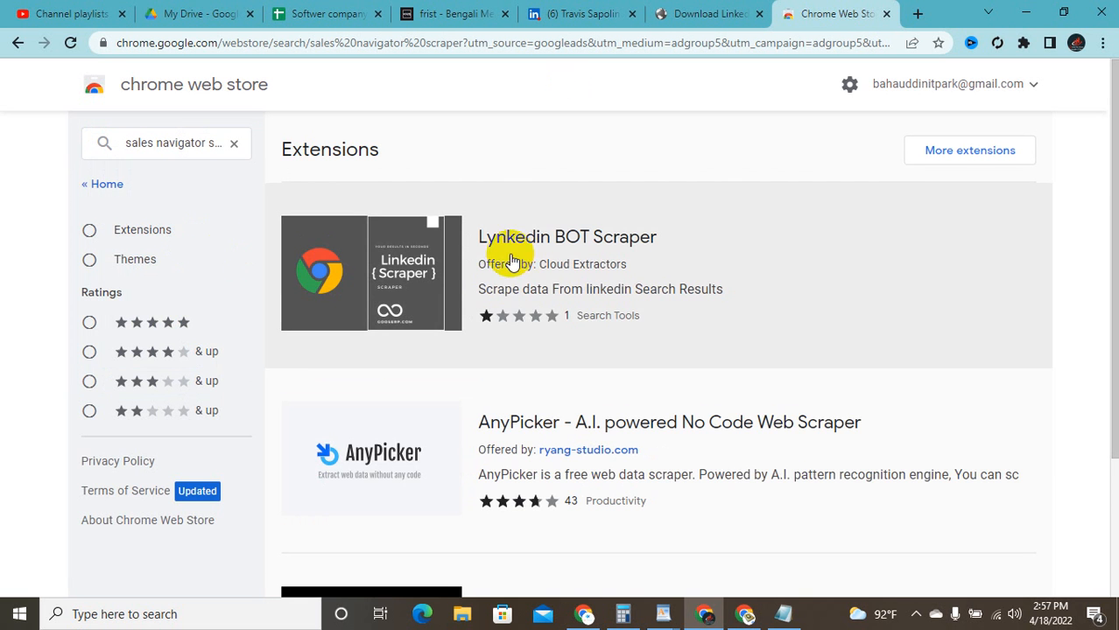
pyautogui.scroll(-2, 525, 298)
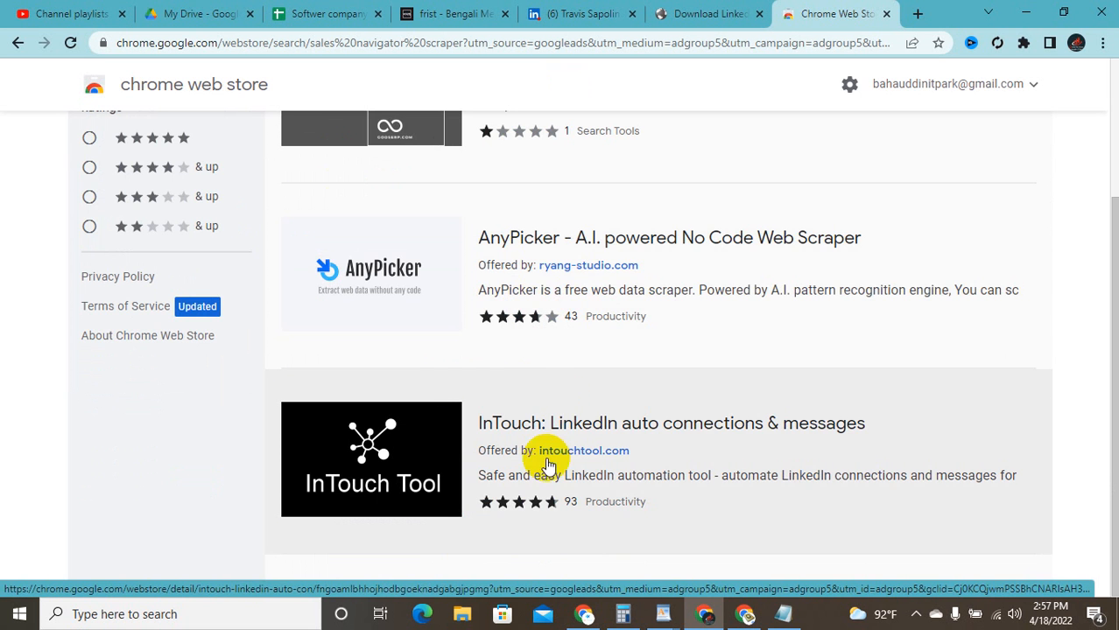
pyautogui.scroll(2, 535, 278)
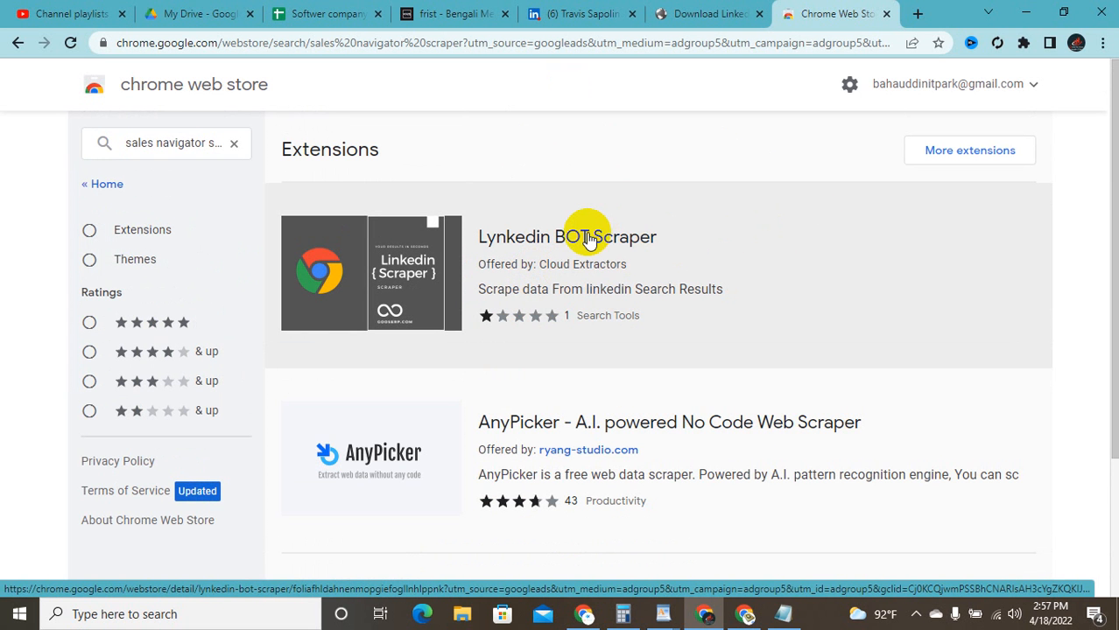
# Step: Open and scroll through the Lynkedin BOT Scraper extension details
pyautogui.click(588, 240)
pyautogui.scroll(-1, 464, 229)
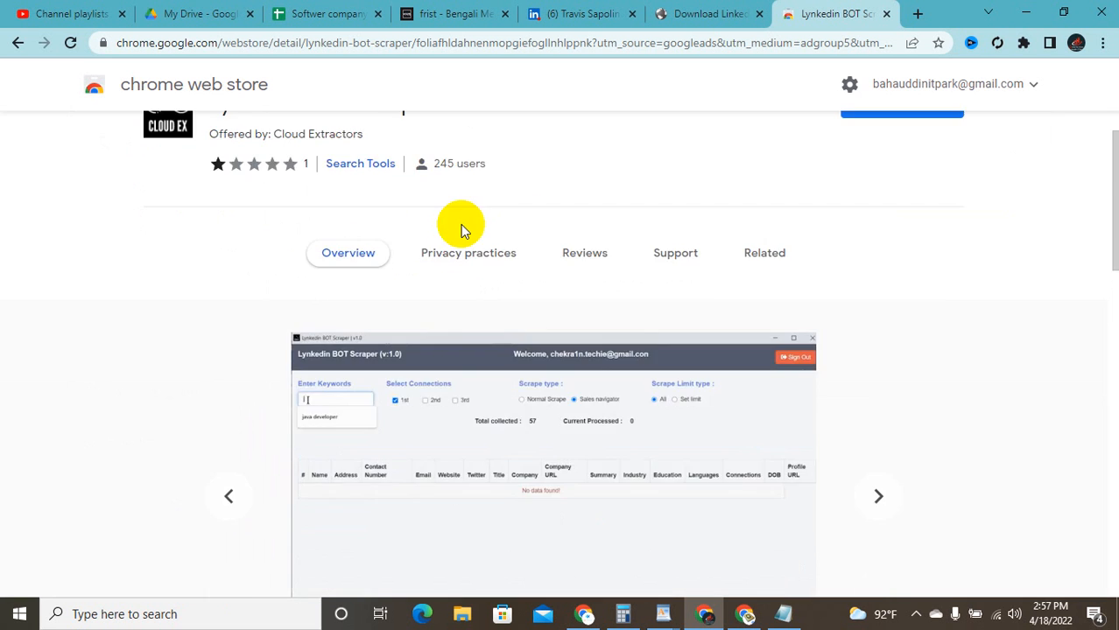
pyautogui.scroll(-5, 460, 224)
pyautogui.scroll(3, 461, 224)
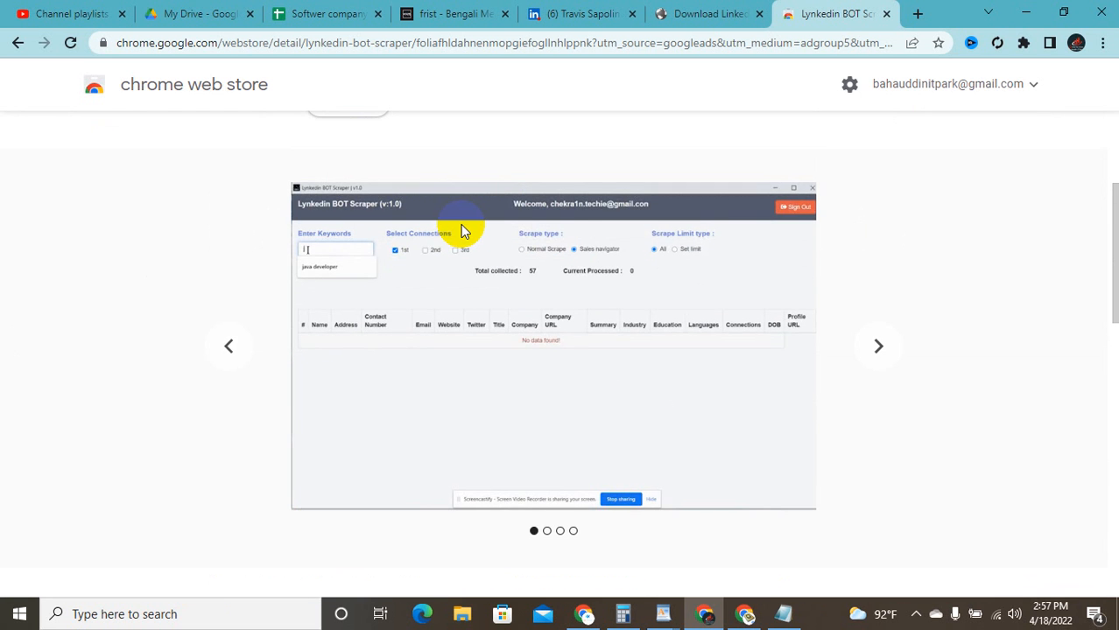
pyautogui.scroll(1, 464, 231)
pyautogui.scroll(2, 458, 224)
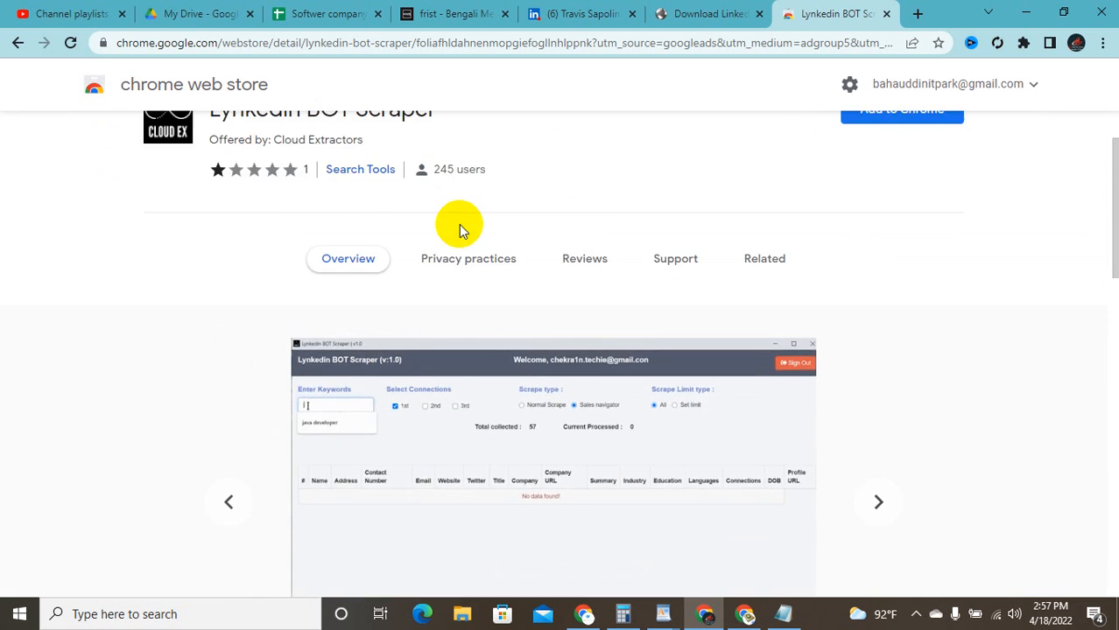
# Step: Go back three pages to the 'sales navigator email finder' results
pyautogui.click(16, 43)
pyautogui.scroll(-2, 205, 193)
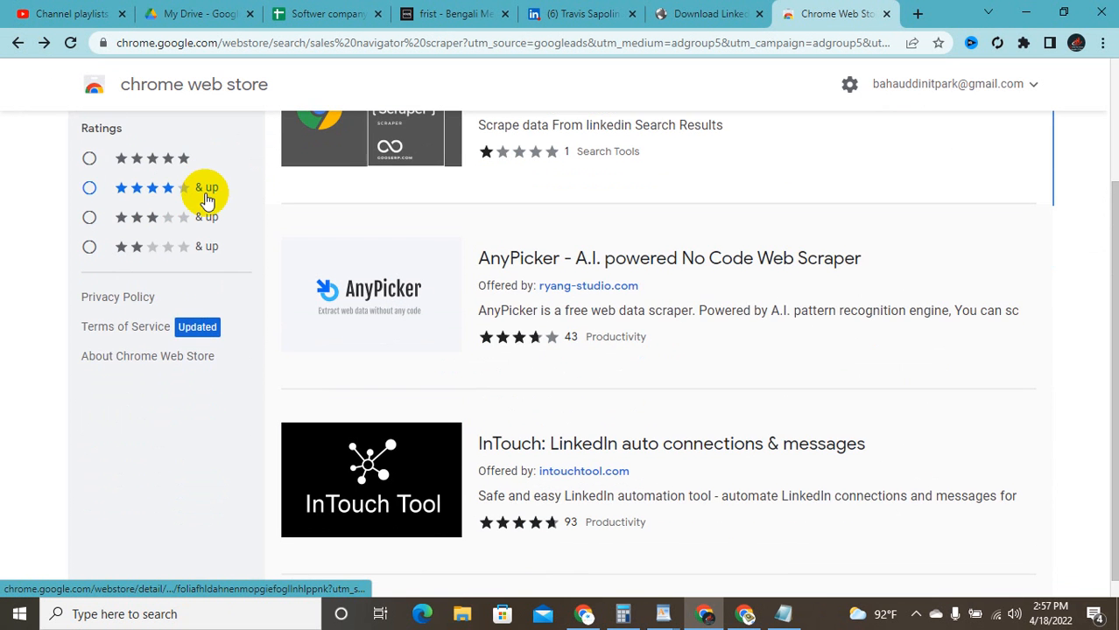
pyautogui.scroll(2, 367, 317)
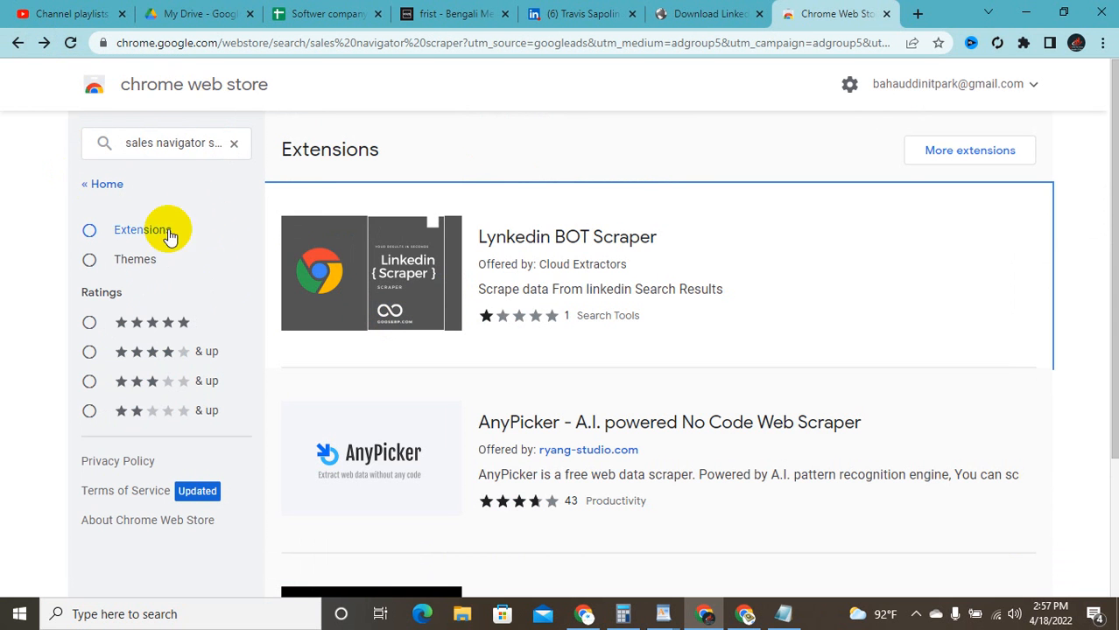
pyautogui.click(19, 46)
pyautogui.scroll(-2, 280, 254)
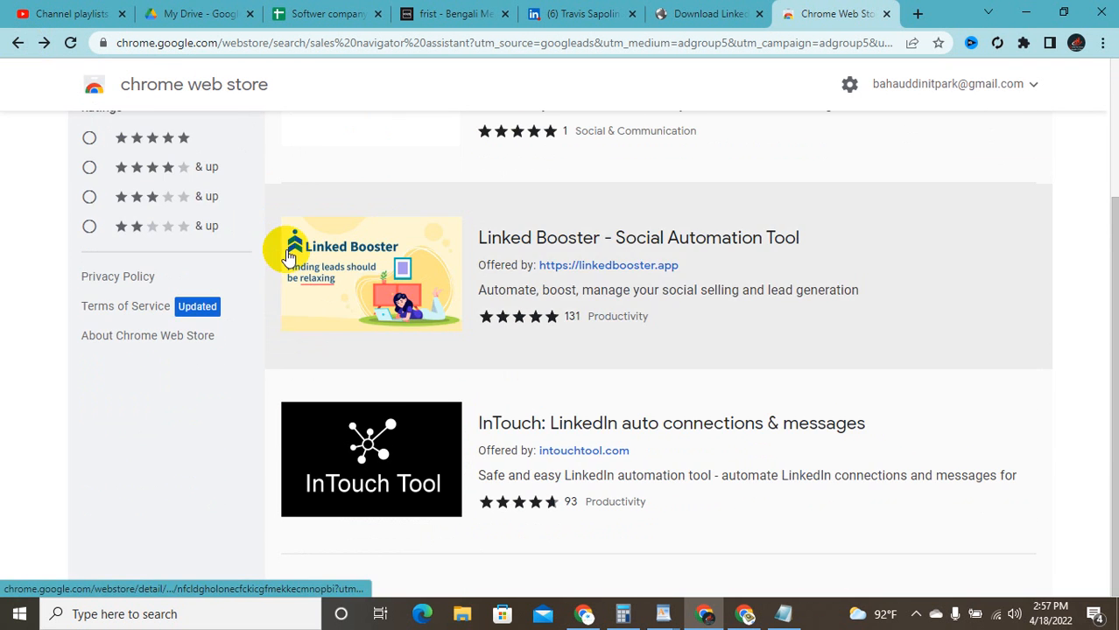
pyautogui.scroll(2, 250, 291)
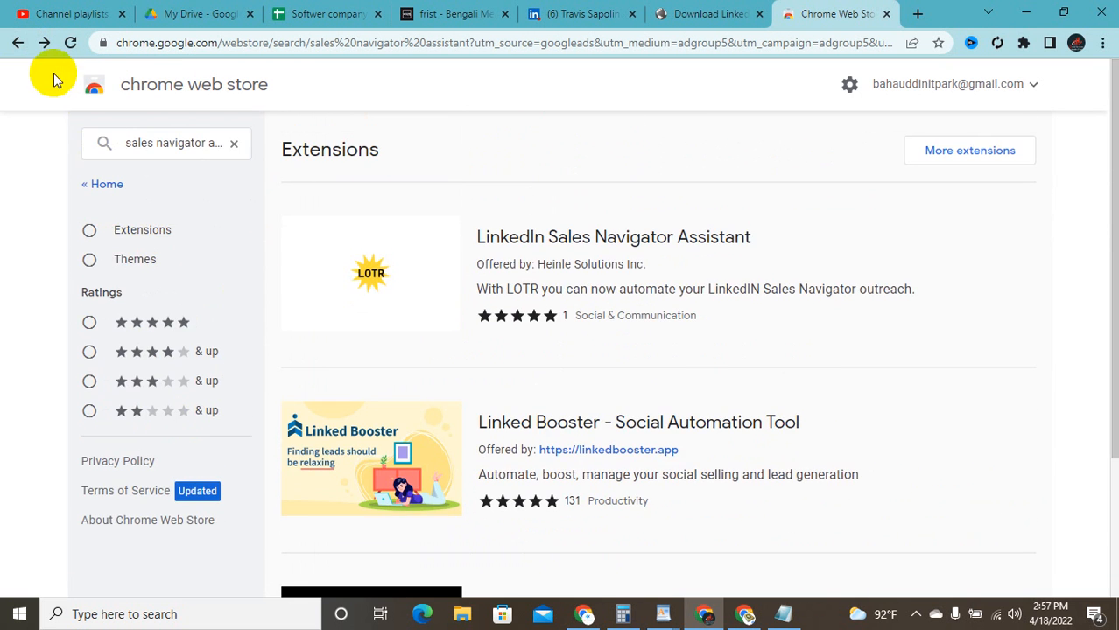
pyautogui.click(14, 43)
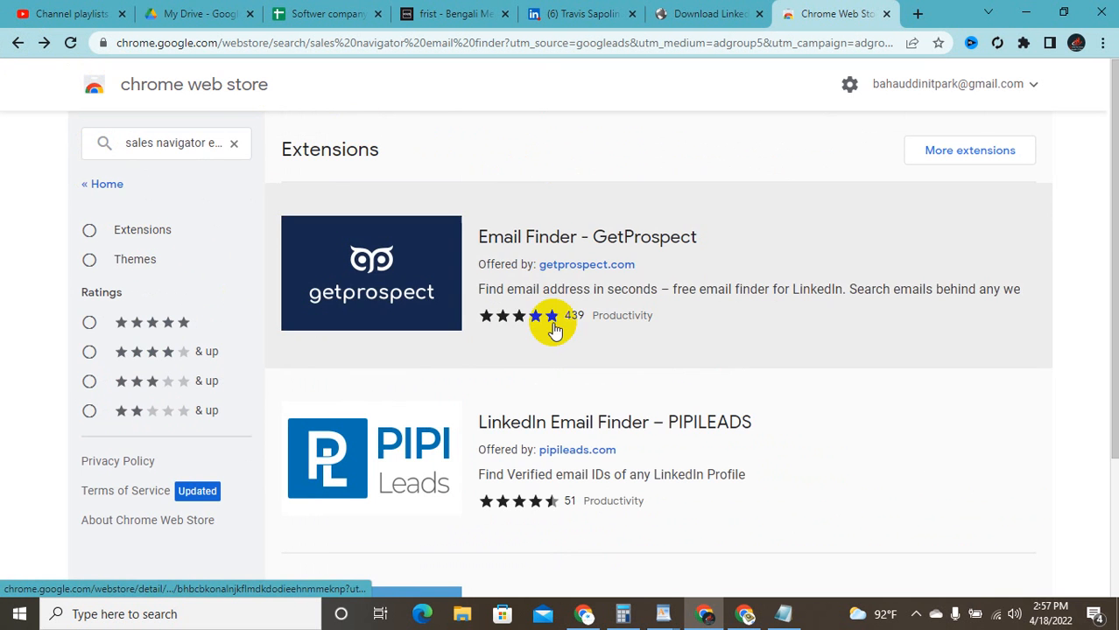
pyautogui.scroll(-2, 545, 322)
pyautogui.scroll(1, 377, 273)
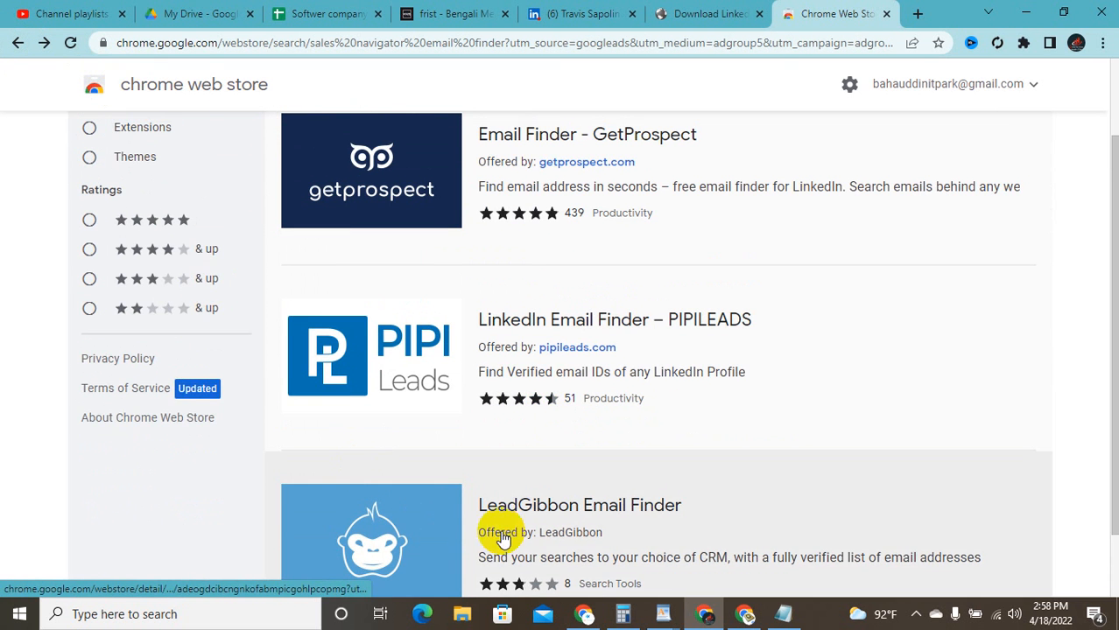
# Step: Review the LeadGibbon Email Finder page, then shrink the LinkedIn download window beside Notepad
pyautogui.click(605, 531)
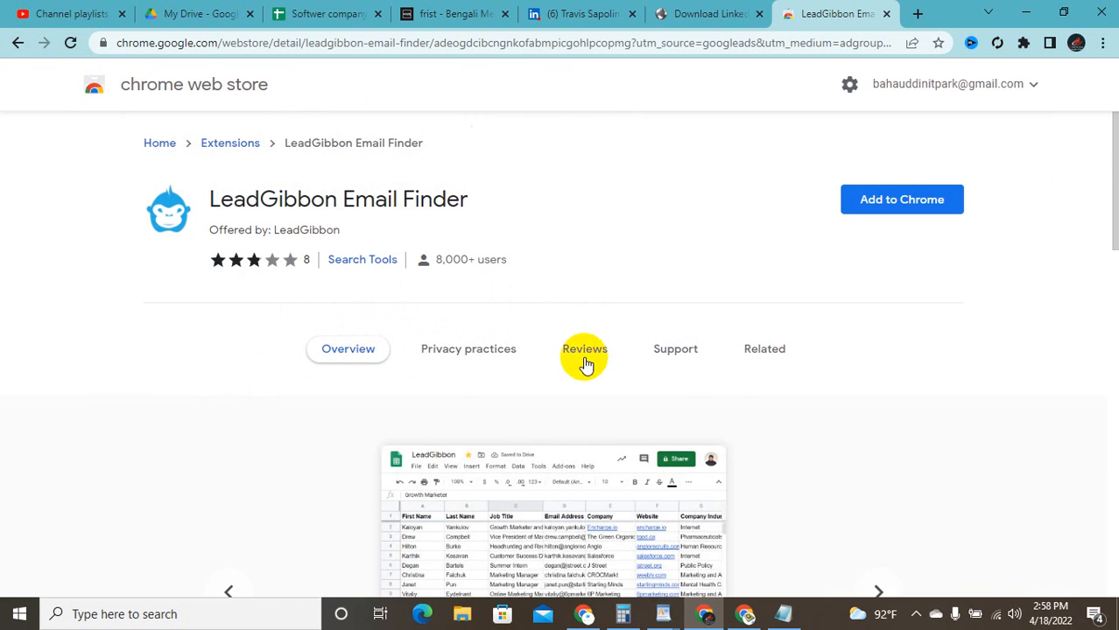
pyautogui.scroll(-2, 647, 360)
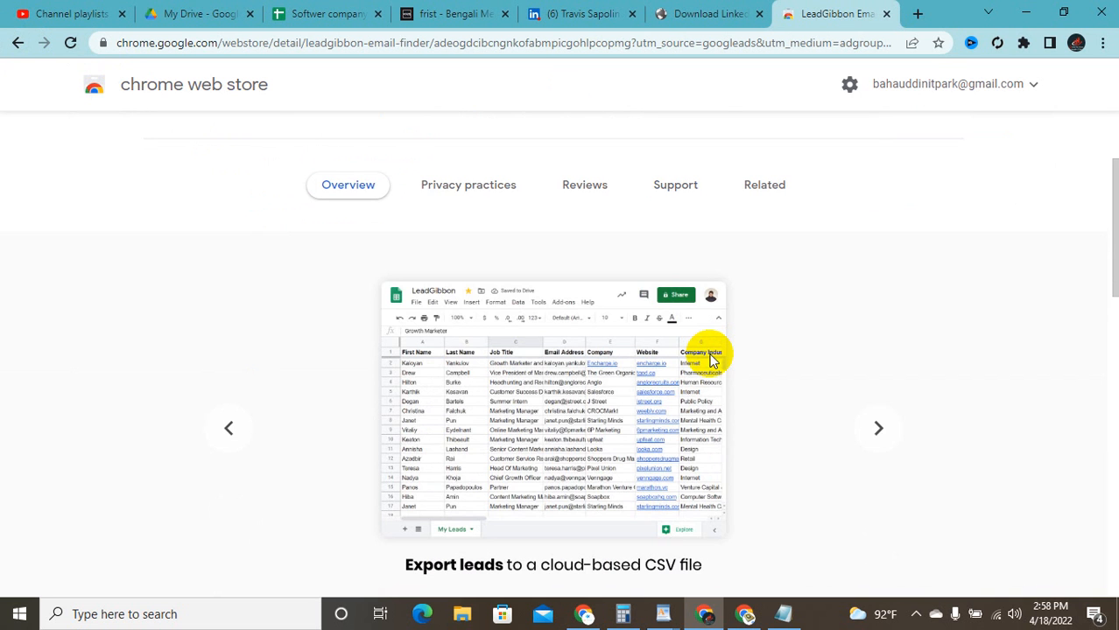
pyautogui.scroll(-3, 710, 361)
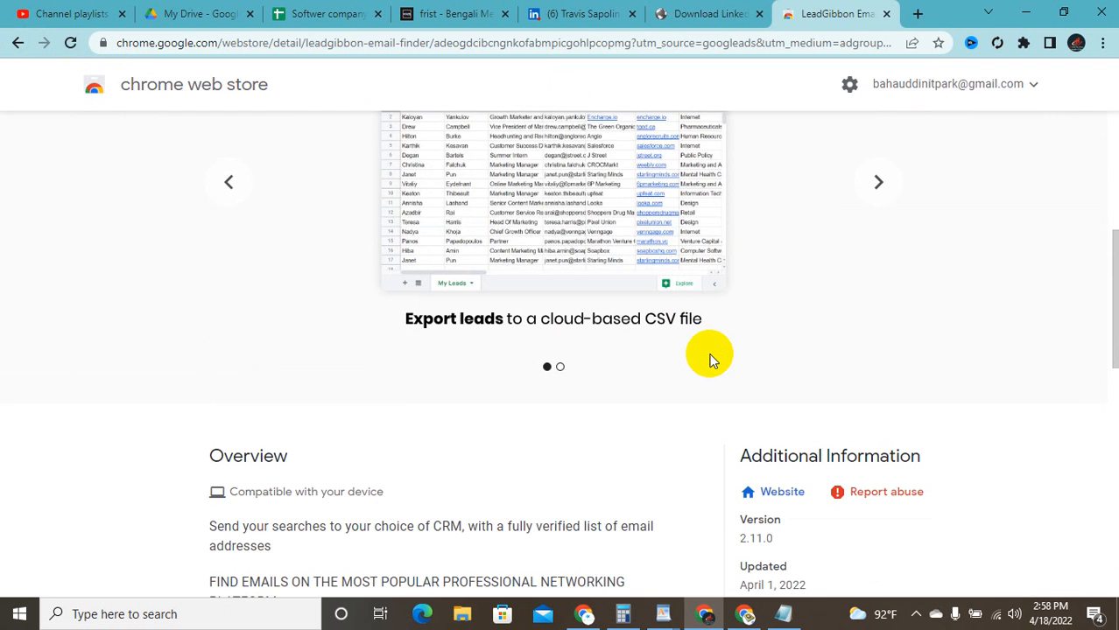
pyautogui.scroll(5, 709, 361)
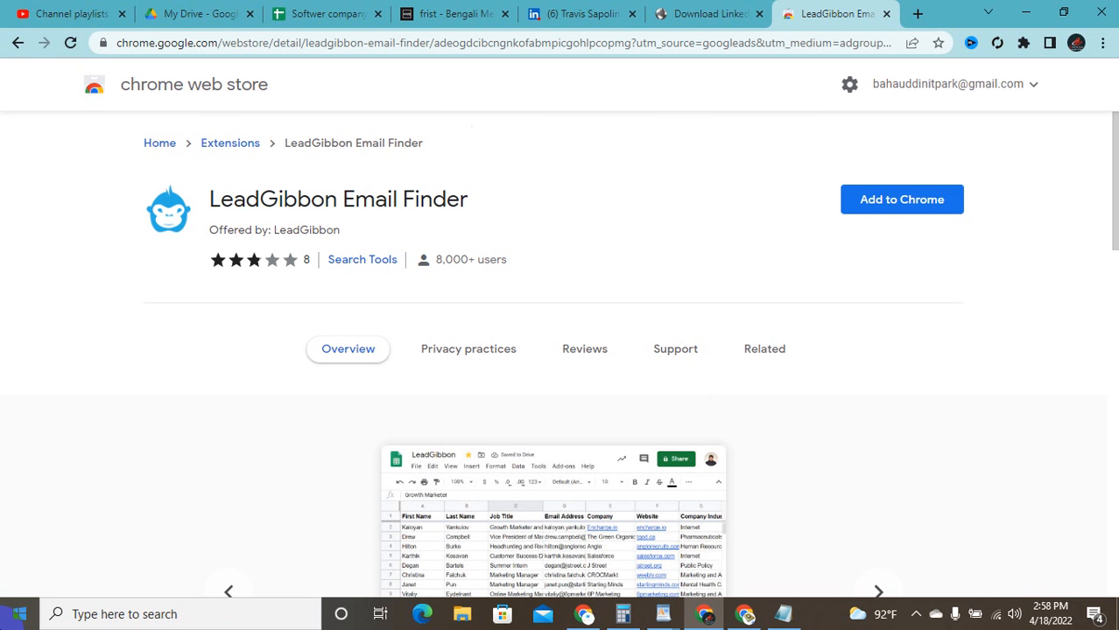
pyautogui.click(670, 10)
pyautogui.click(1063, 12)
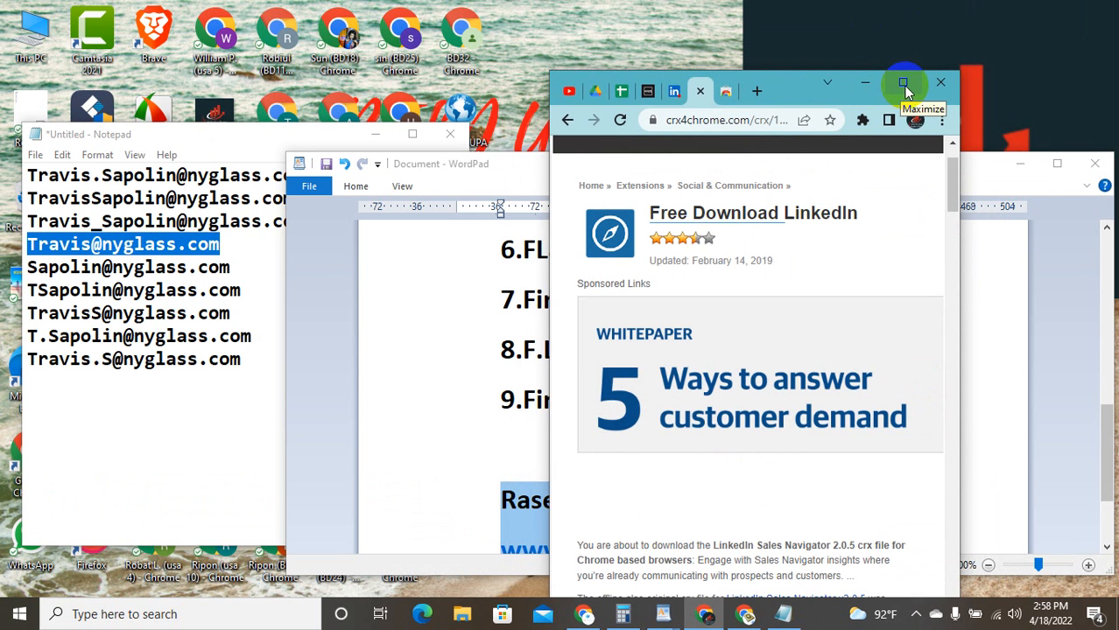
# Step: Check the Notepad and WordPad notes, then show the nyglass founder's LinkedIn profile full-screen
pyautogui.click(906, 90)
pyautogui.click(585, 7)
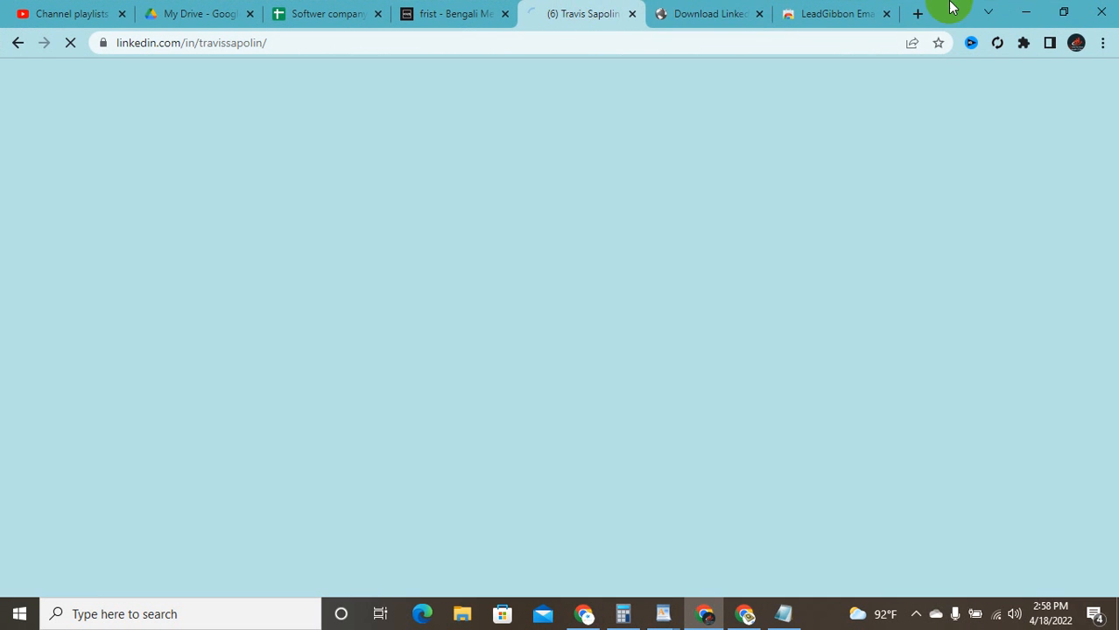
pyautogui.click(1063, 12)
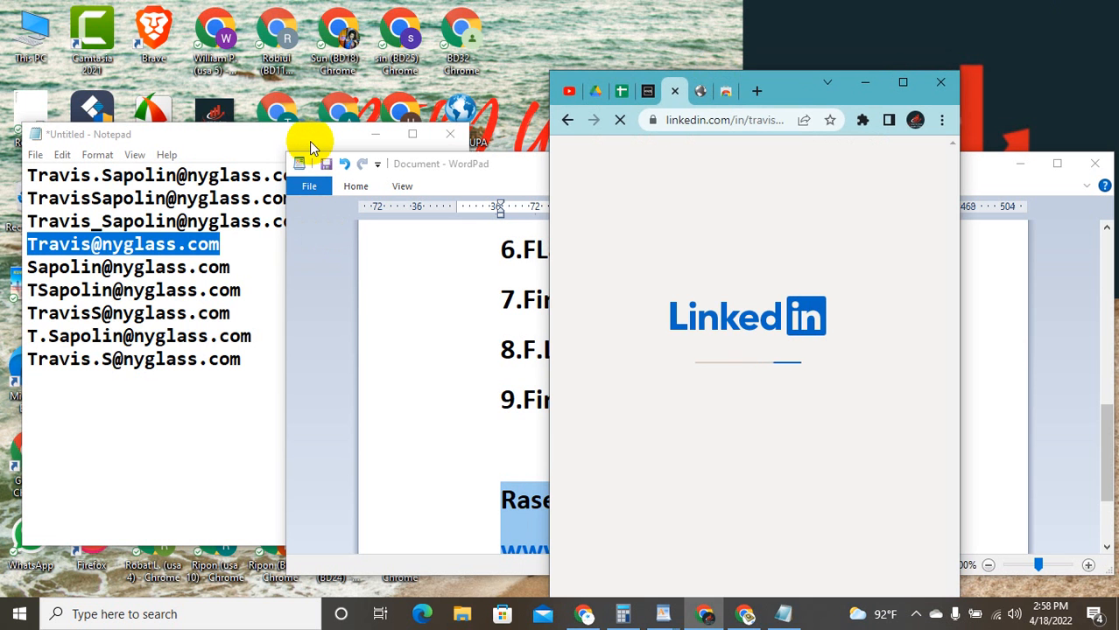
pyautogui.click(309, 141)
pyautogui.click(507, 174)
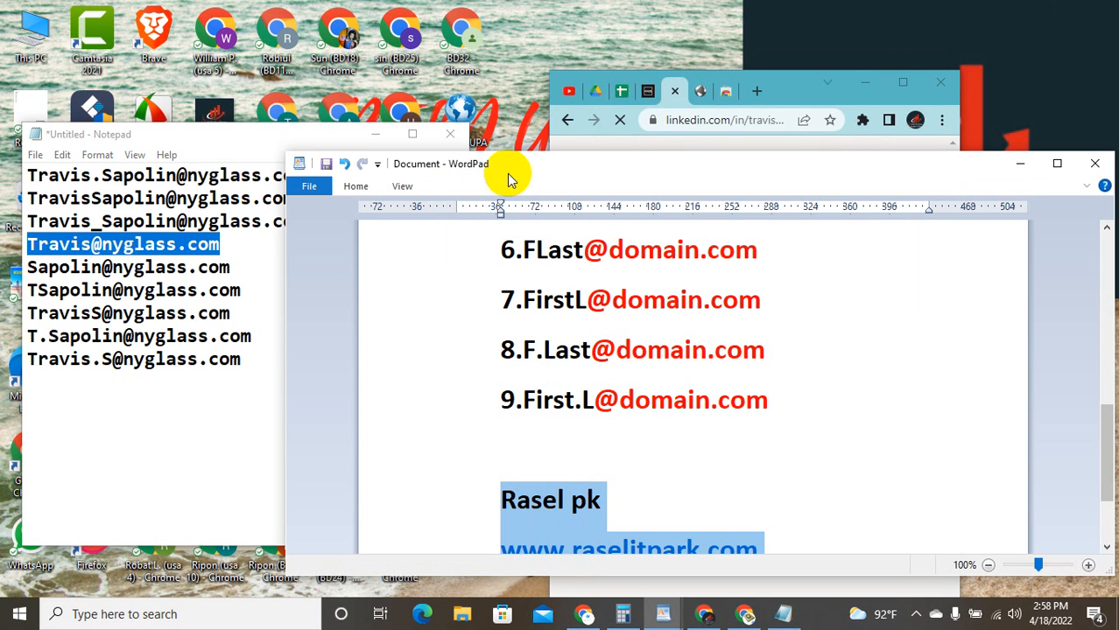
pyautogui.click(186, 420)
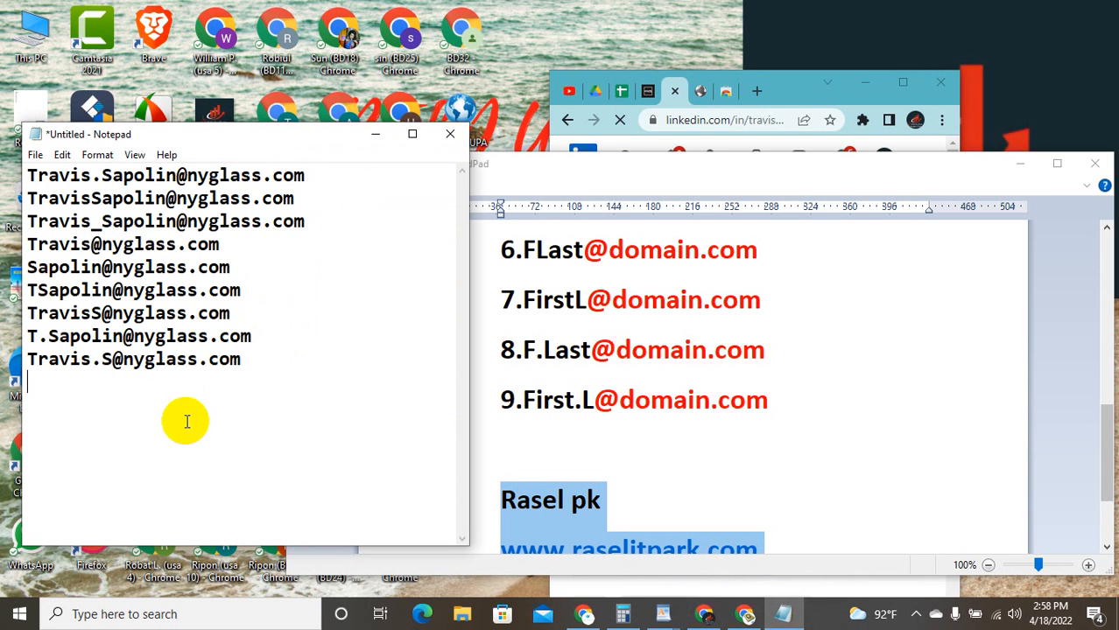
pyautogui.click(894, 90)
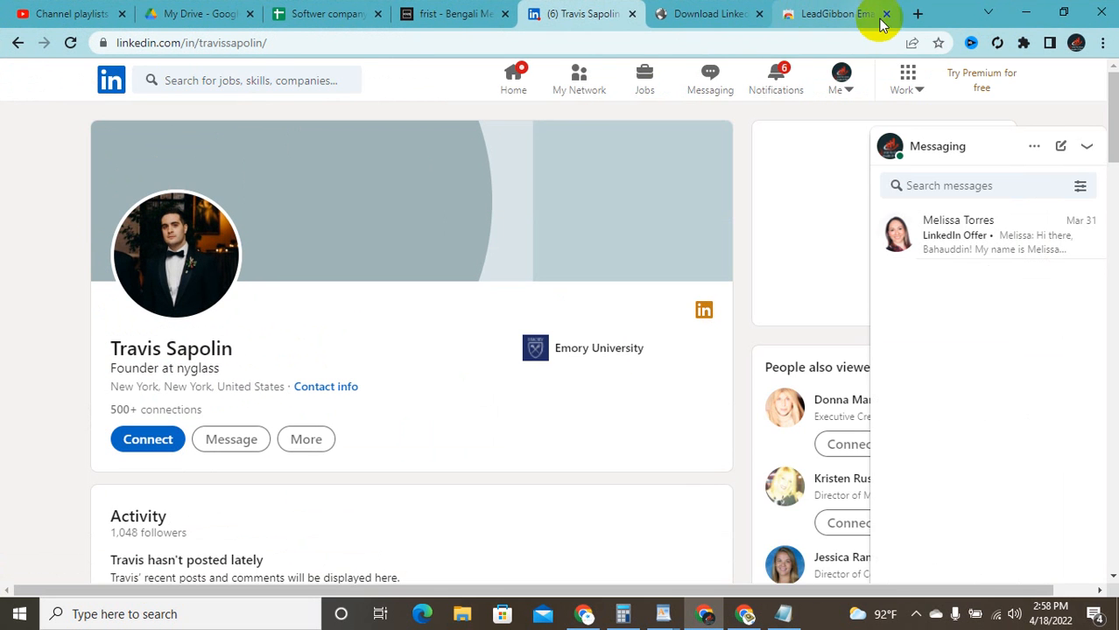
pyautogui.click(916, 14)
# Step: Search Google for 'email valid checker' and open the email-checker.net result
pyautogui.click(749, 49)
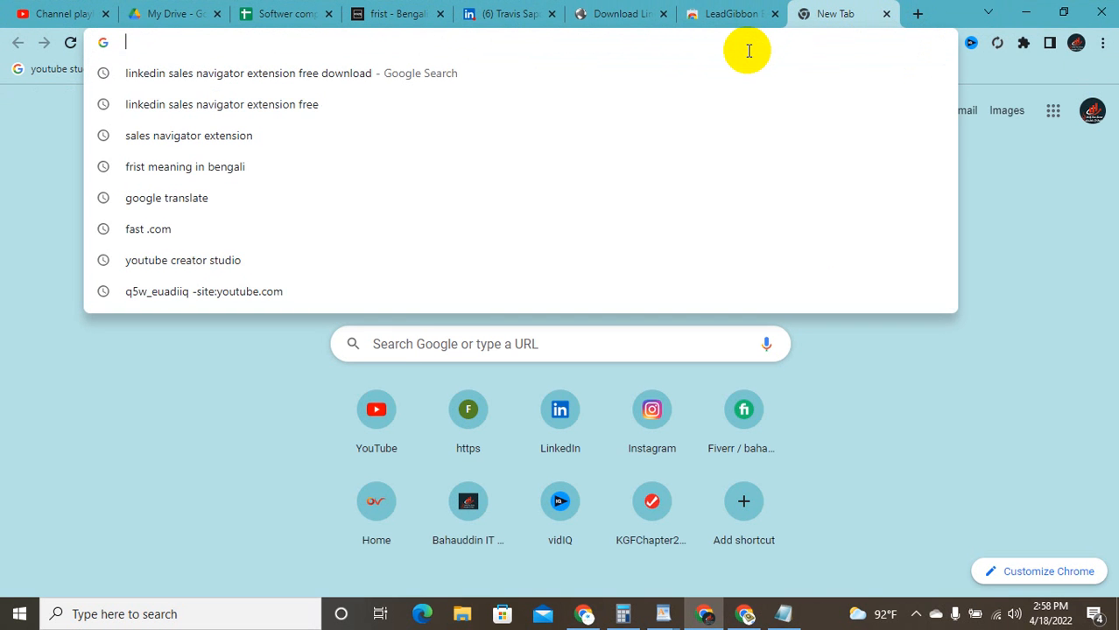
pyautogui.write('Emai')
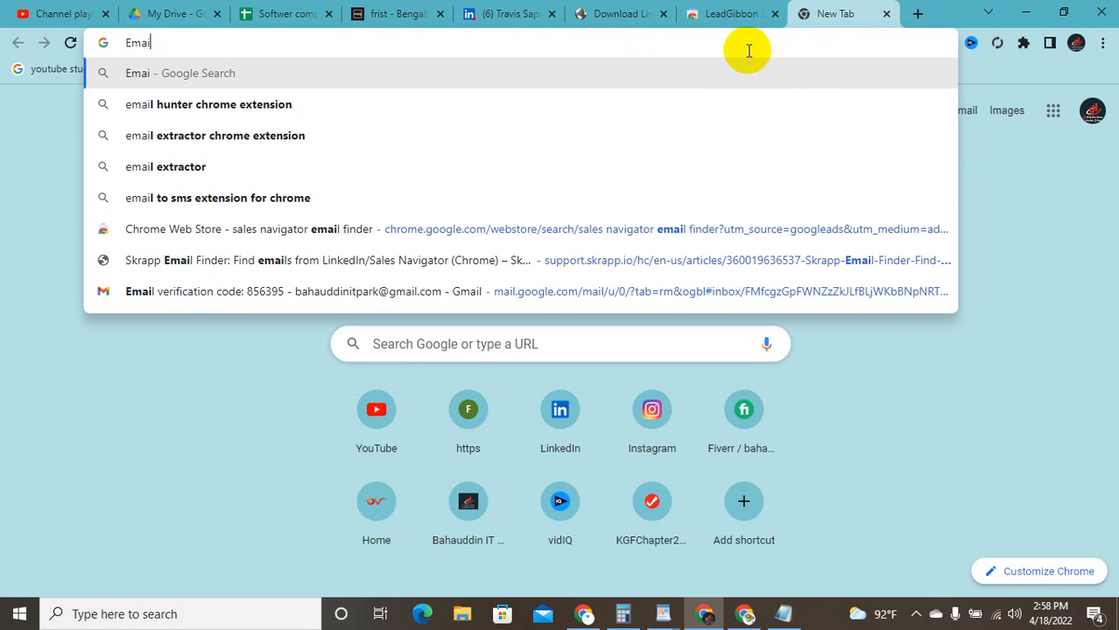
pyautogui.write('l')
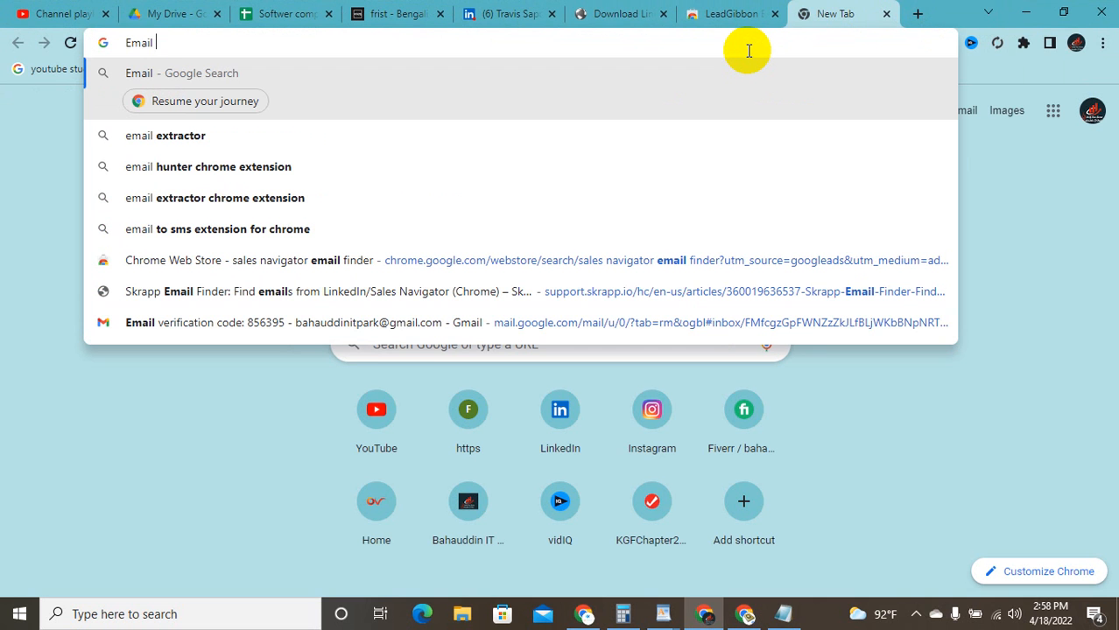
pyautogui.write(' b')
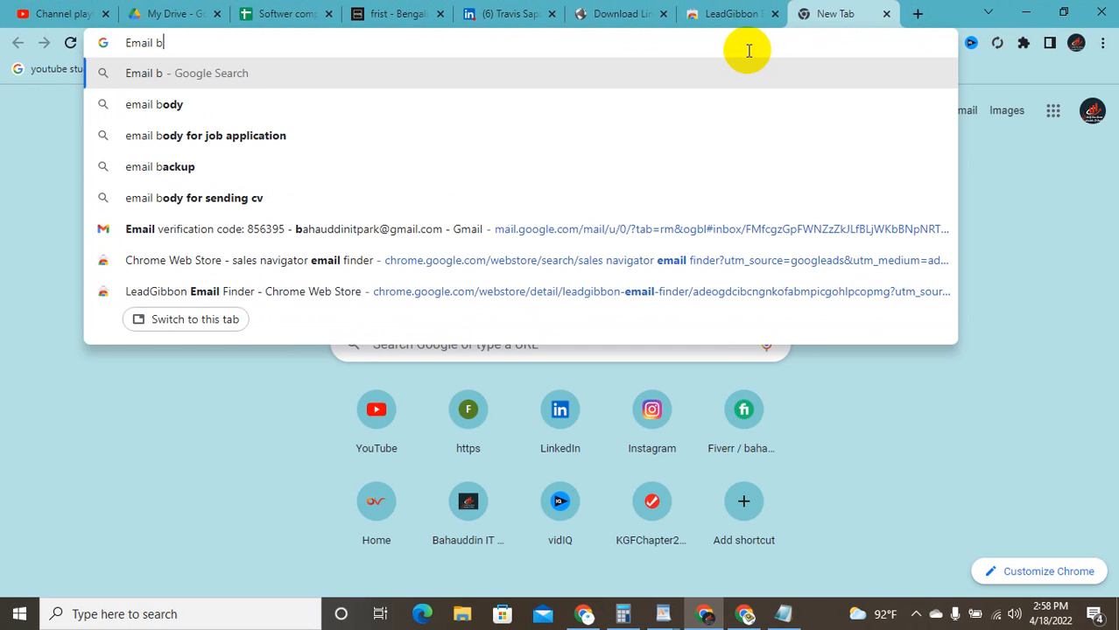
pyautogui.press('BackSpace')
pyautogui.write('valid')
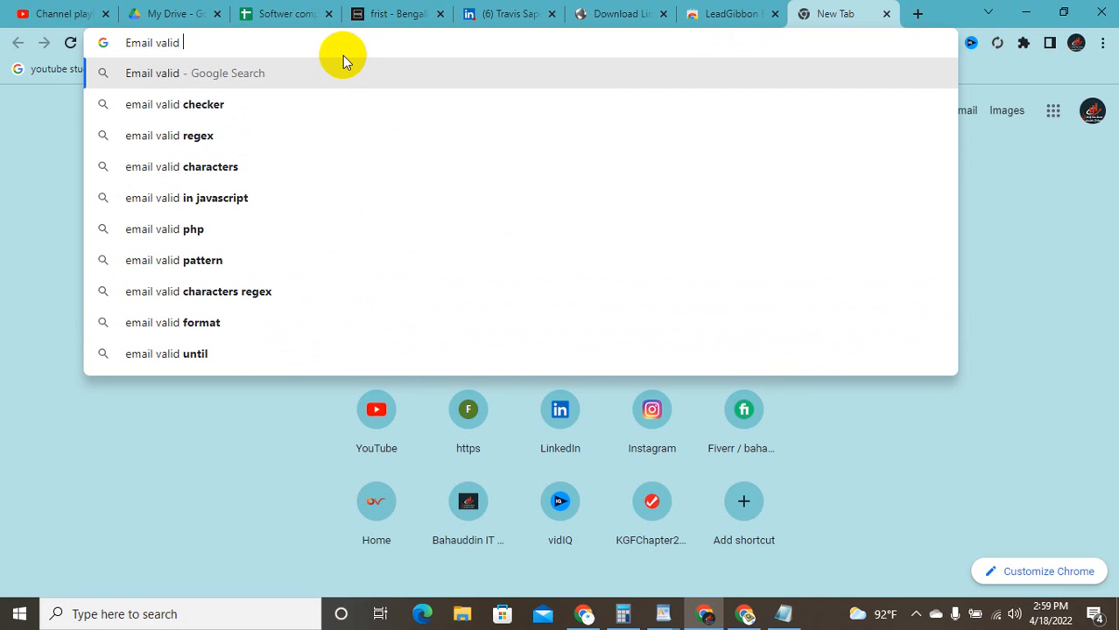
pyautogui.click(282, 104)
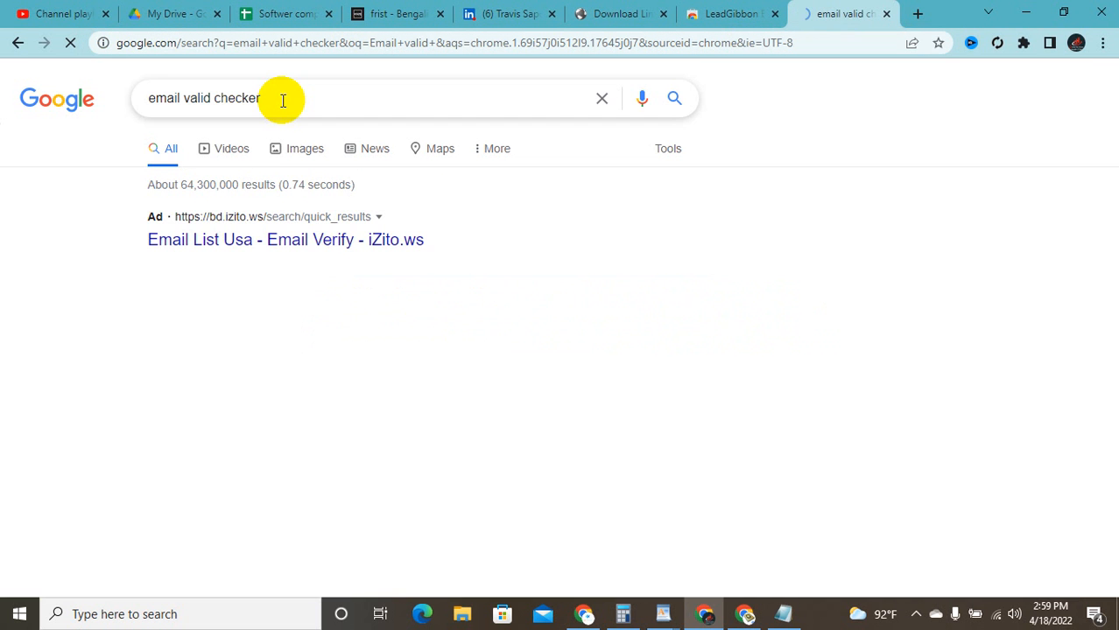
pyautogui.scroll(-7, 308, 263)
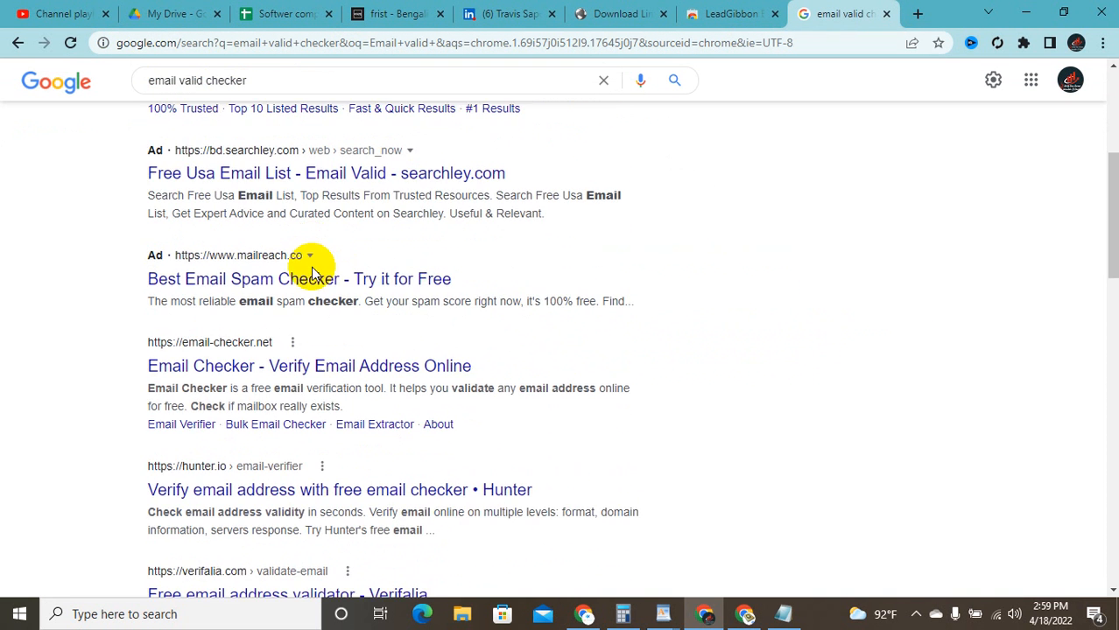
pyautogui.click(256, 141)
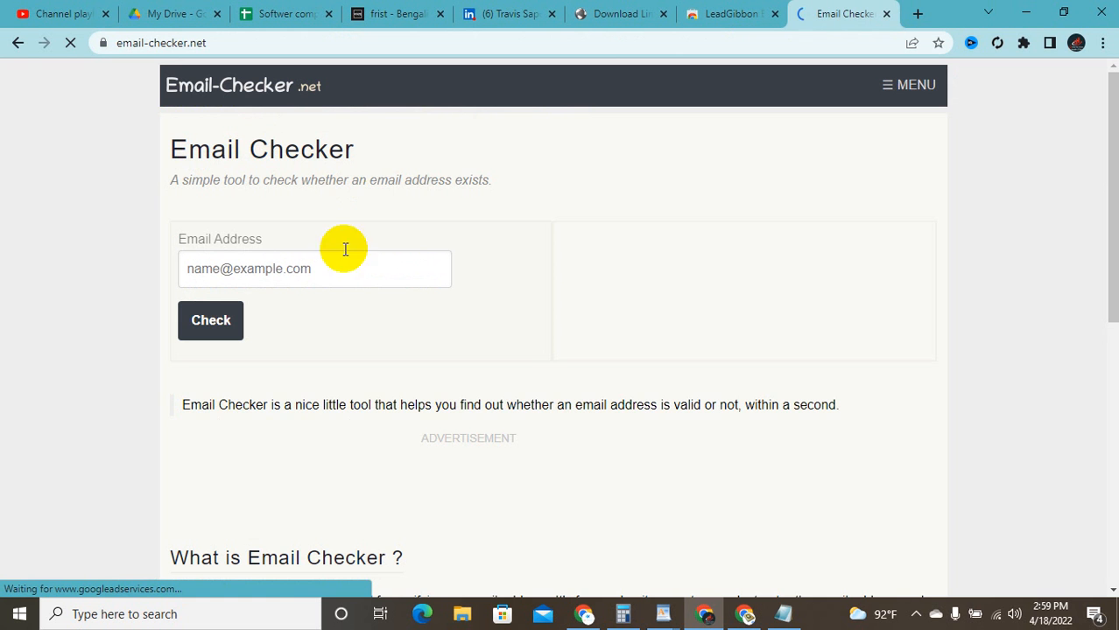
pyautogui.click(324, 276)
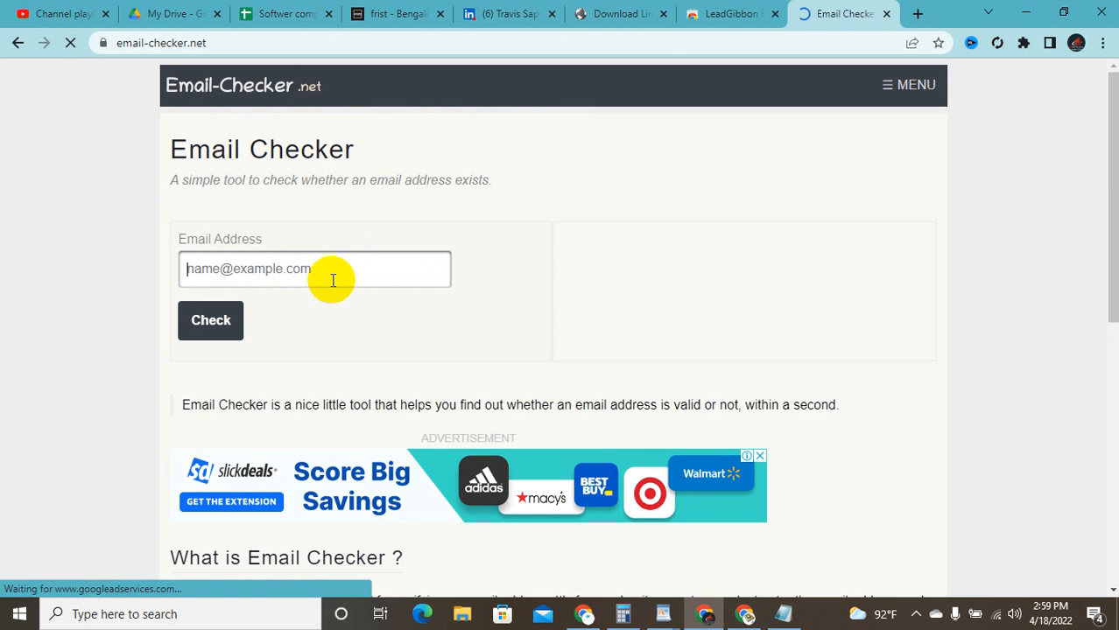
pyautogui.click(1058, 10)
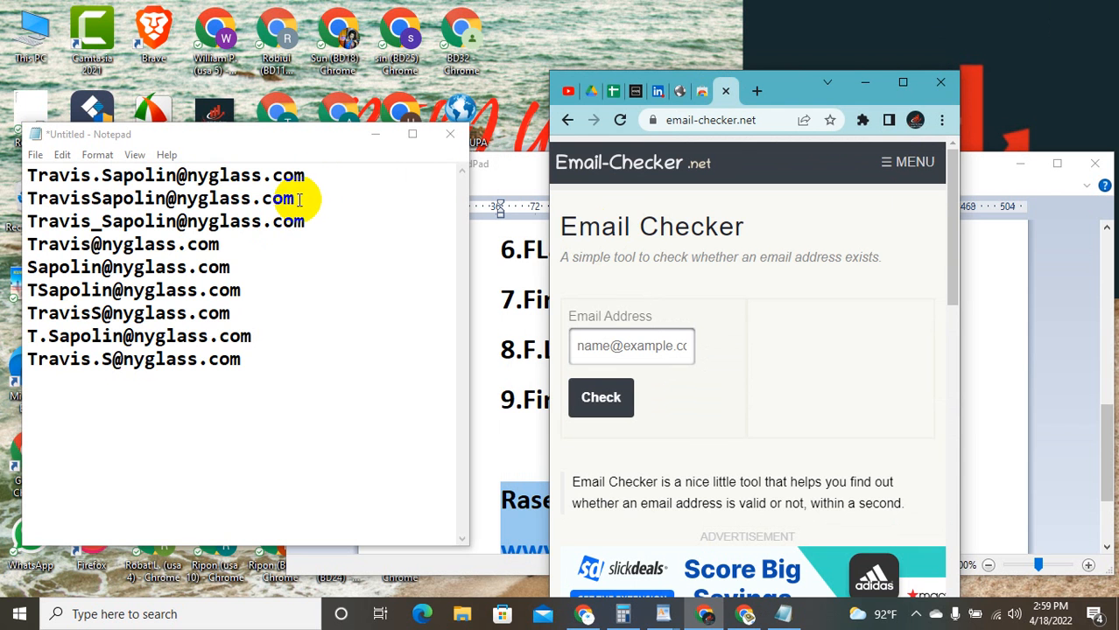
pyautogui.moveTo(318, 184); pyautogui.dragTo(31, 172)
pyautogui.hotkey('ctrl', 'c')
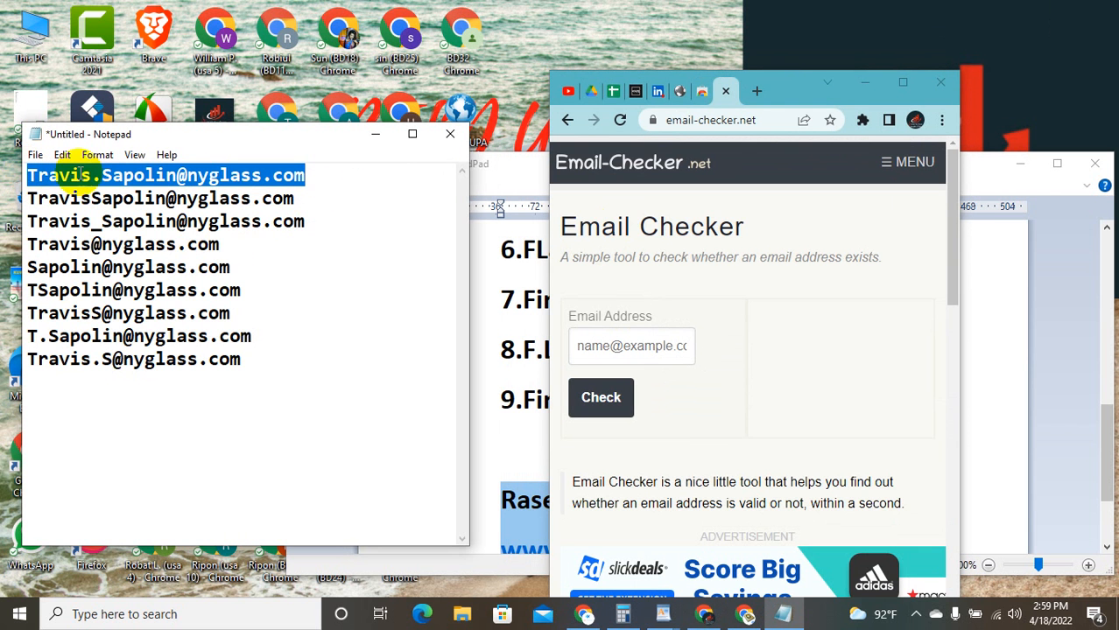
pyautogui.click(599, 348)
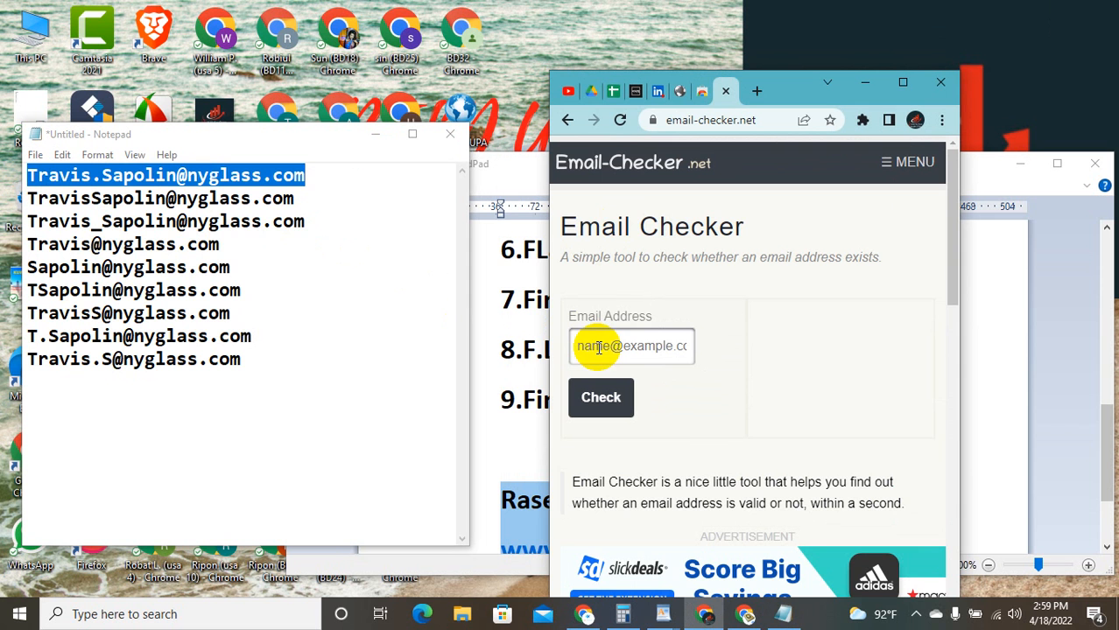
pyautogui.hotkey('ctrl', 'v')
pyautogui.click(612, 400)
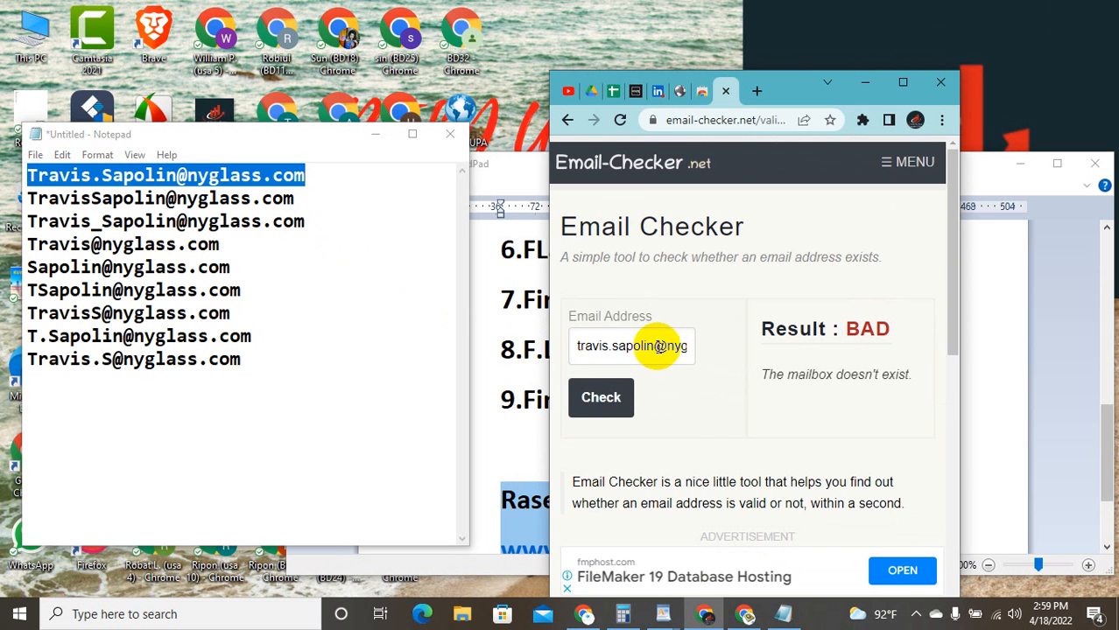
pyautogui.click(650, 346)
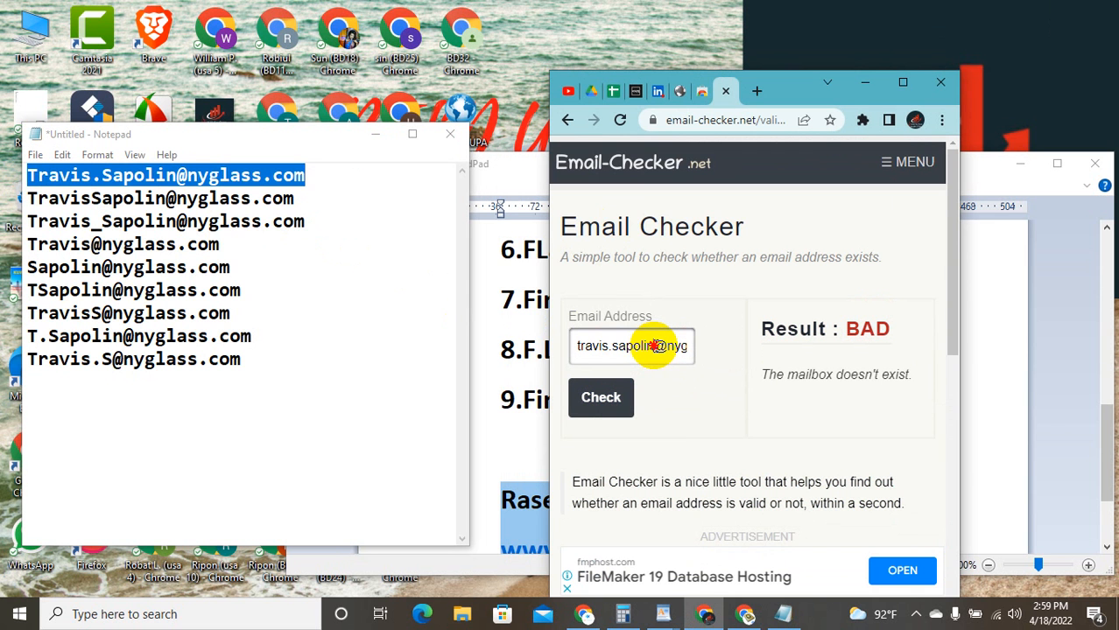
pyautogui.moveTo(652, 346); pyautogui.dragTo(616, 346)
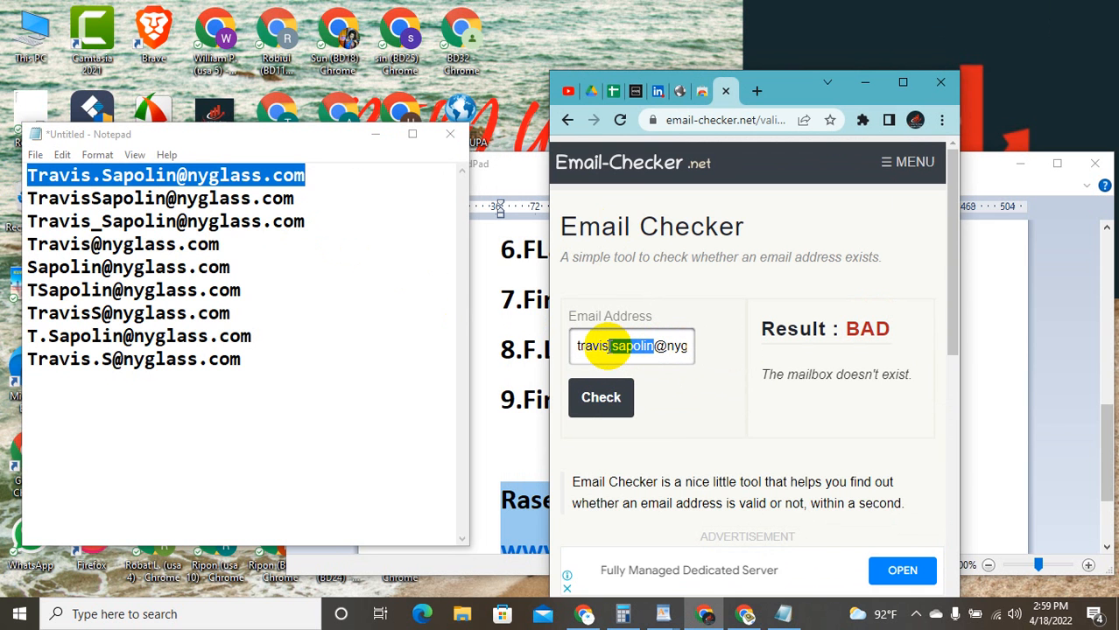
pyautogui.press('BackSpace')
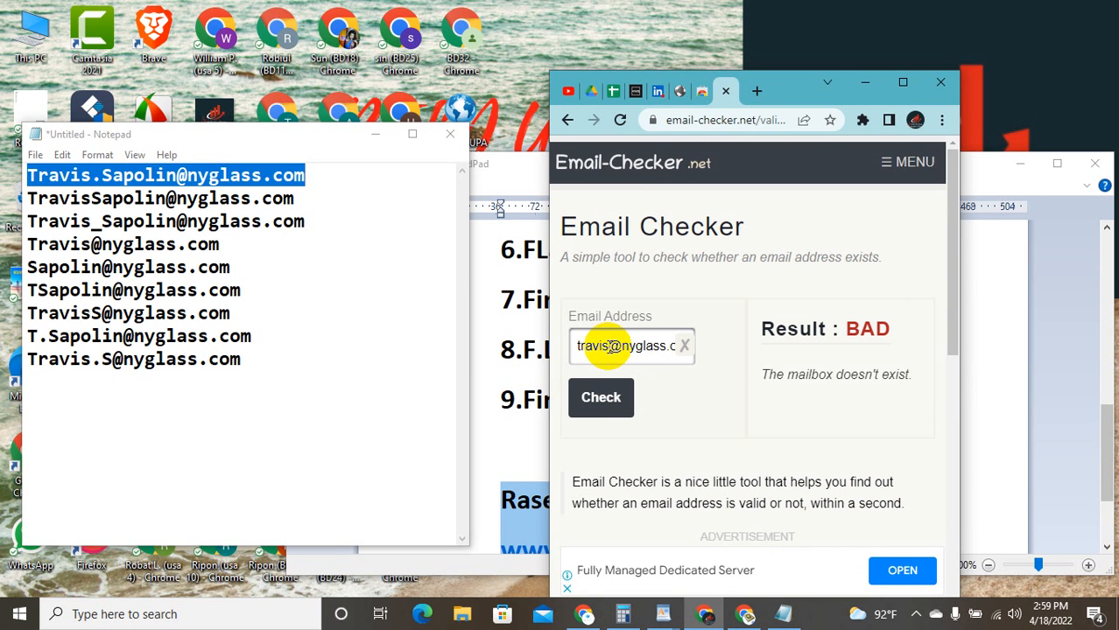
pyautogui.click(604, 414)
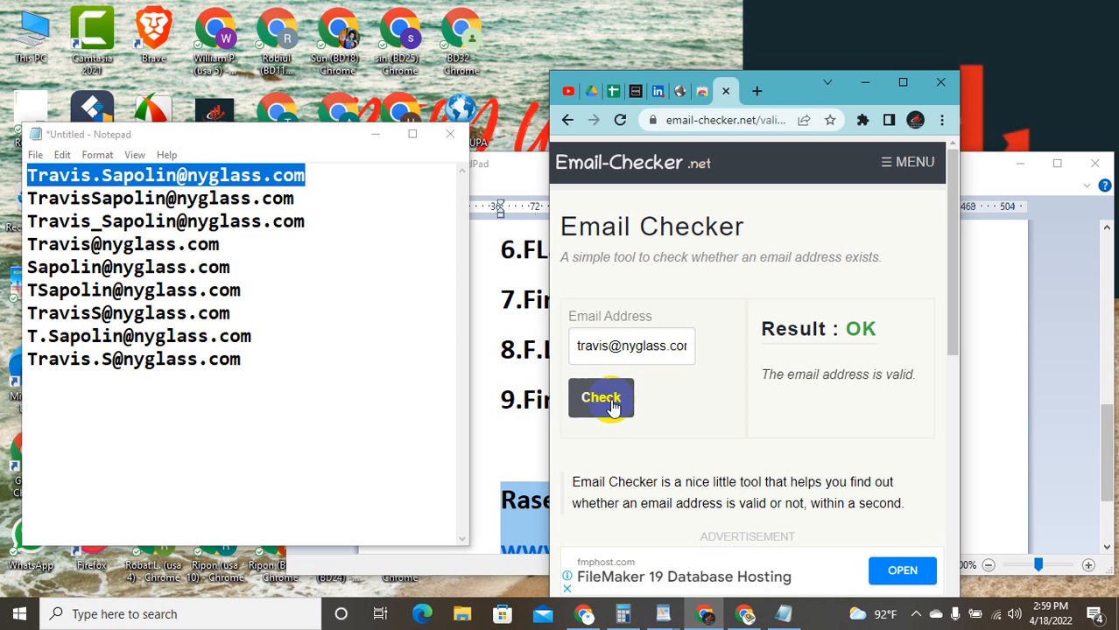
pyautogui.doubleClick(671, 346)
pyautogui.tripleClick(671, 346)
pyautogui.rightClick(670, 345)
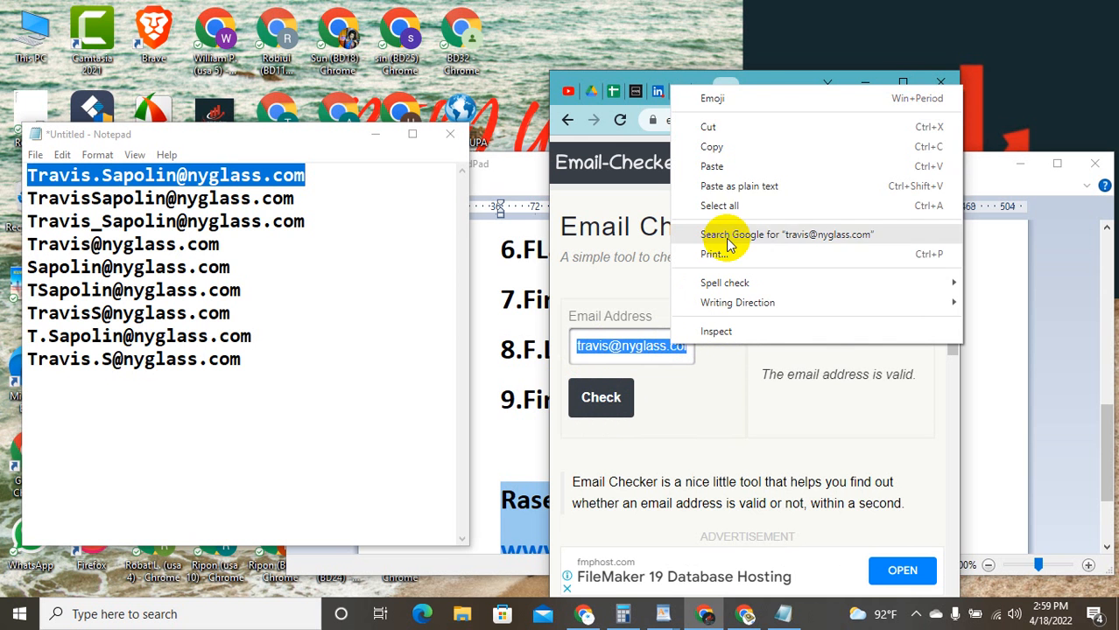
pyautogui.click(716, 146)
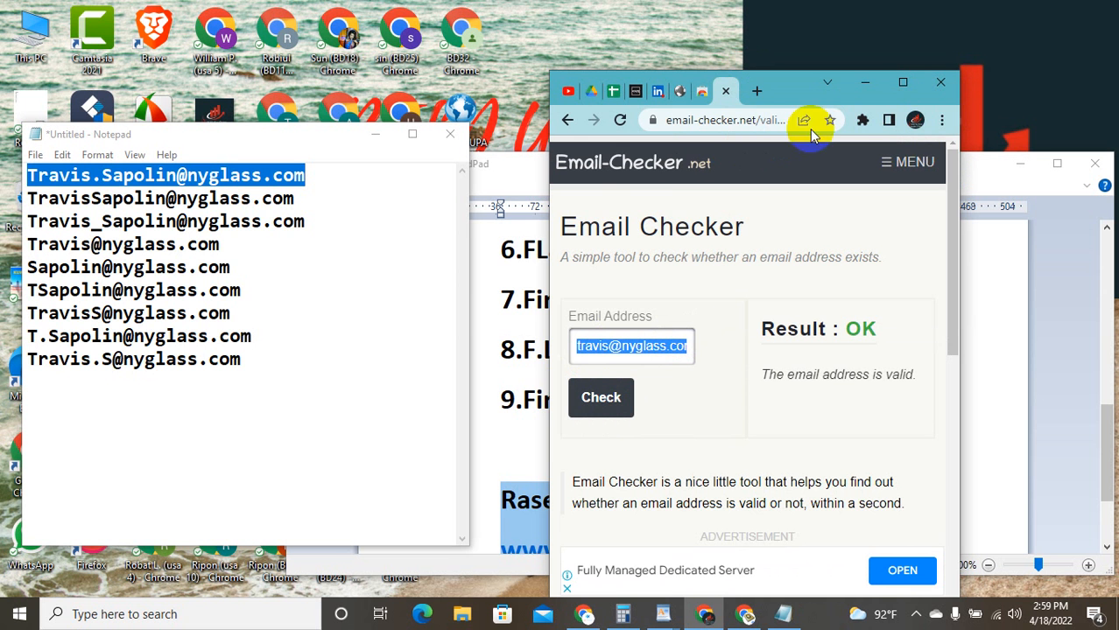
pyautogui.click(900, 83)
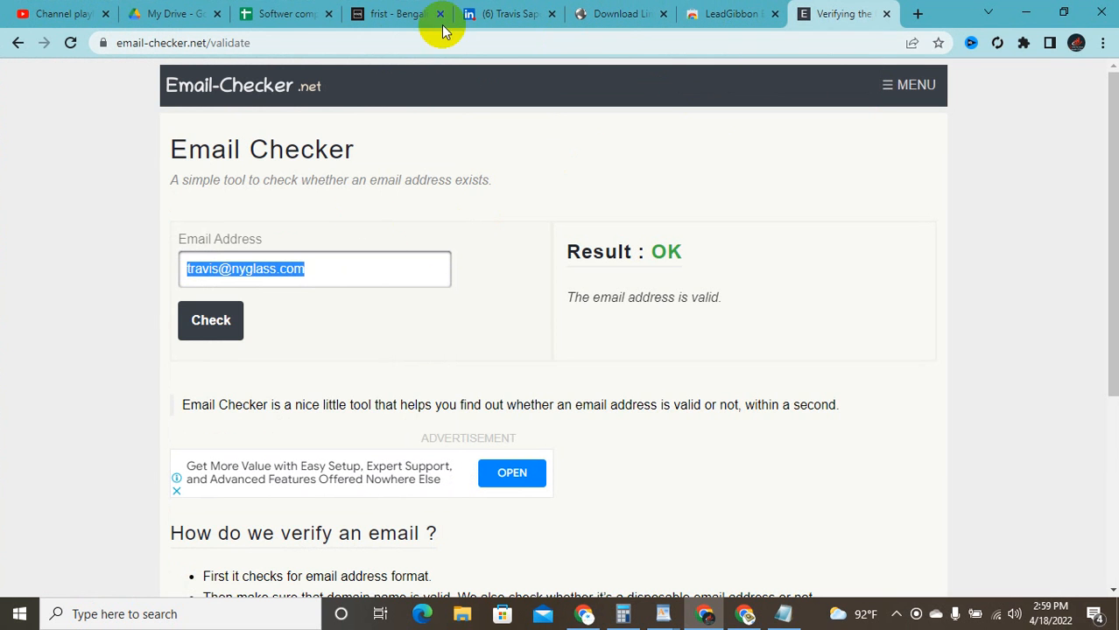
pyautogui.click(296, 10)
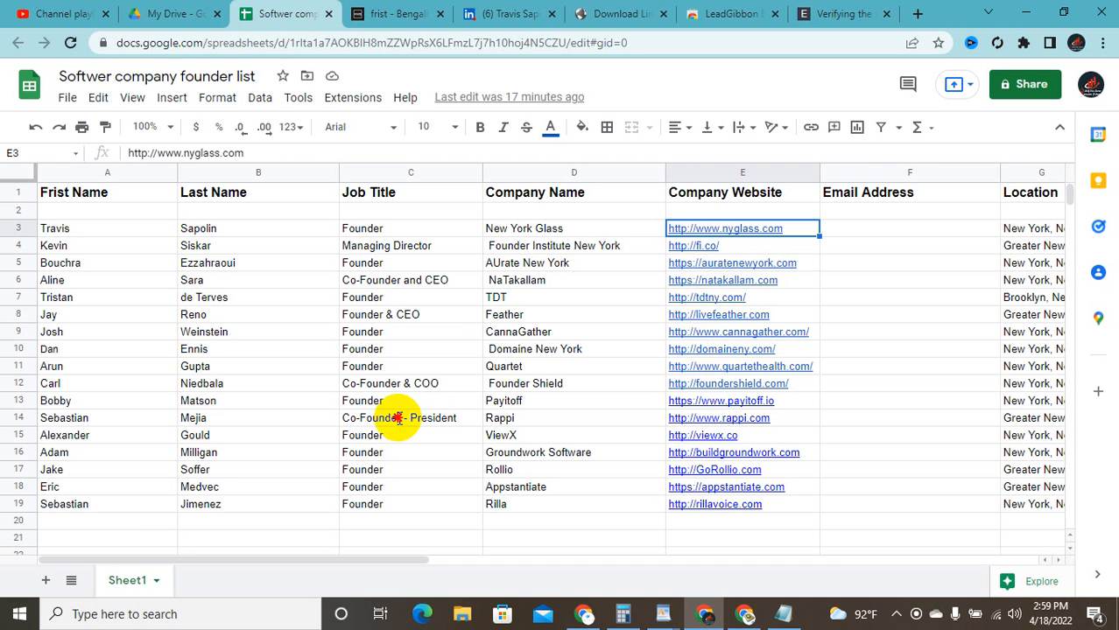
pyautogui.click(856, 226)
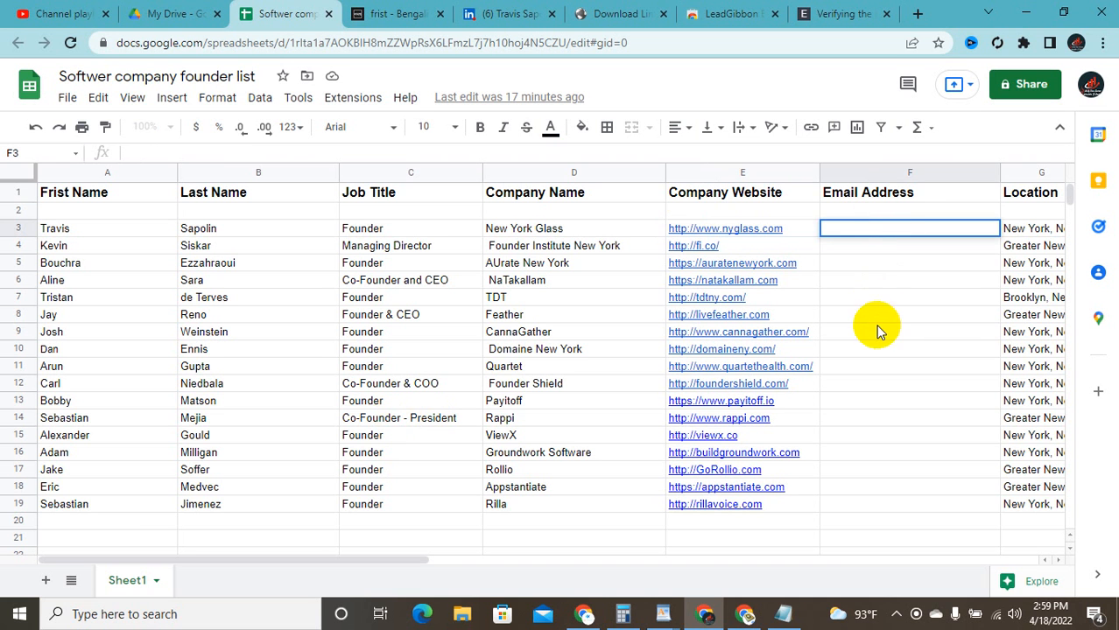
pyautogui.click(874, 330)
pyautogui.click(864, 226)
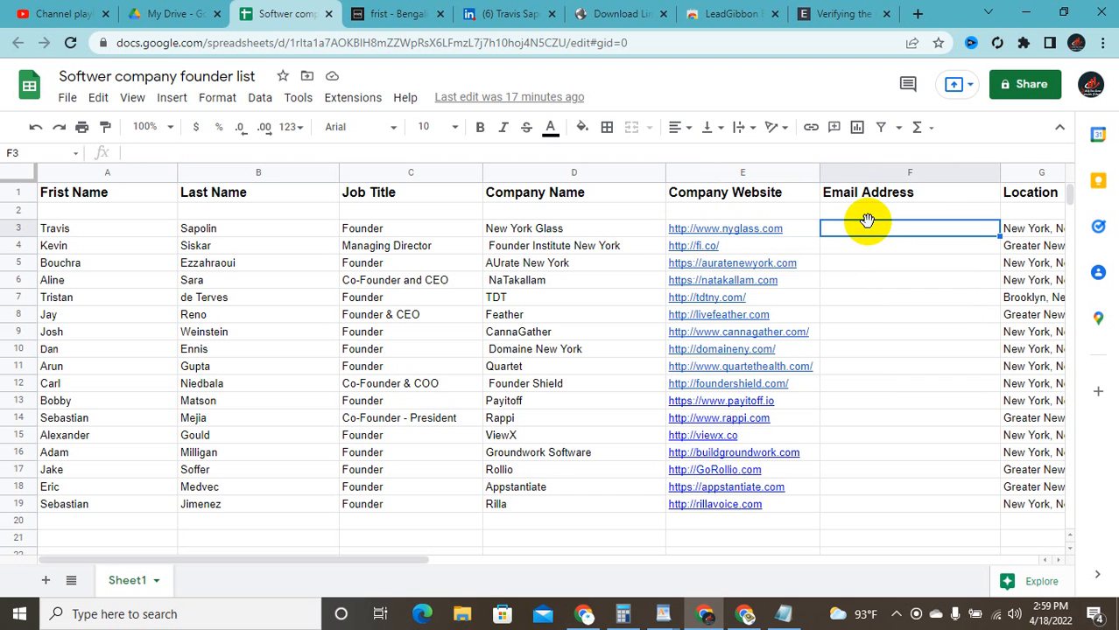
pyautogui.doubleClick(862, 227)
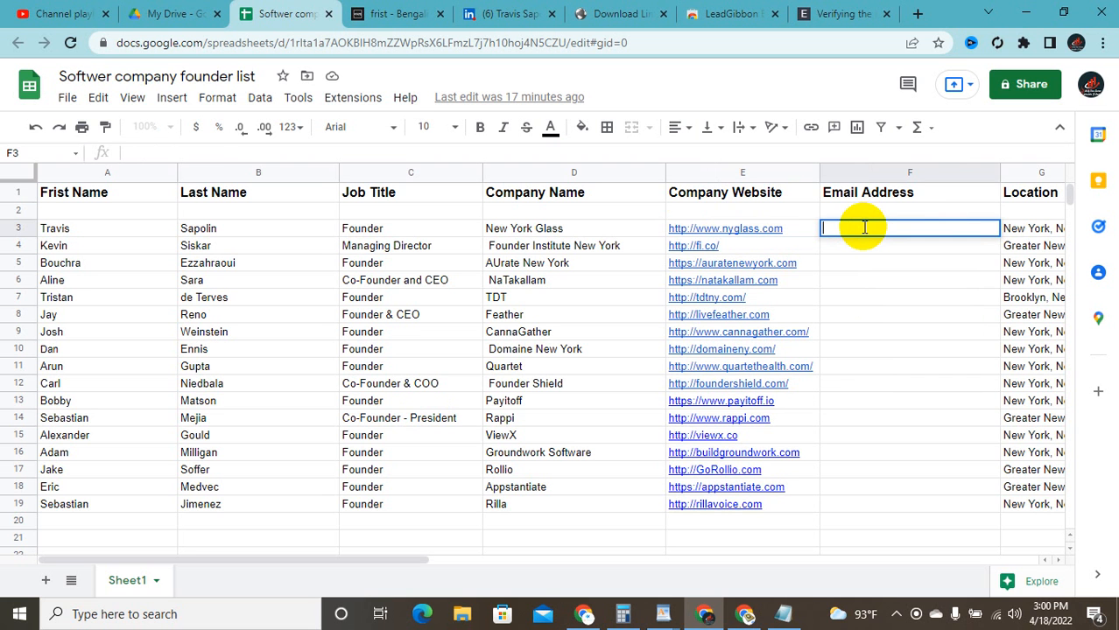
pyautogui.hotkey('ctrl', 'v')
pyautogui.click(870, 256)
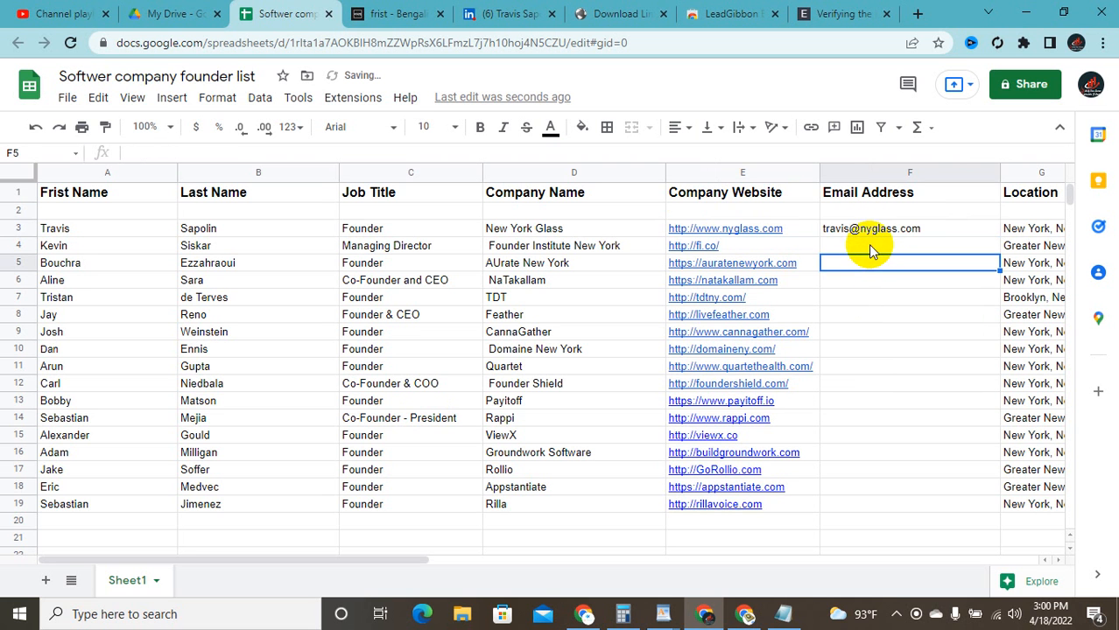
# Step: Leave cell F4 empty and shrink the browser window beside Notepad
pyautogui.doubleClick(871, 246)
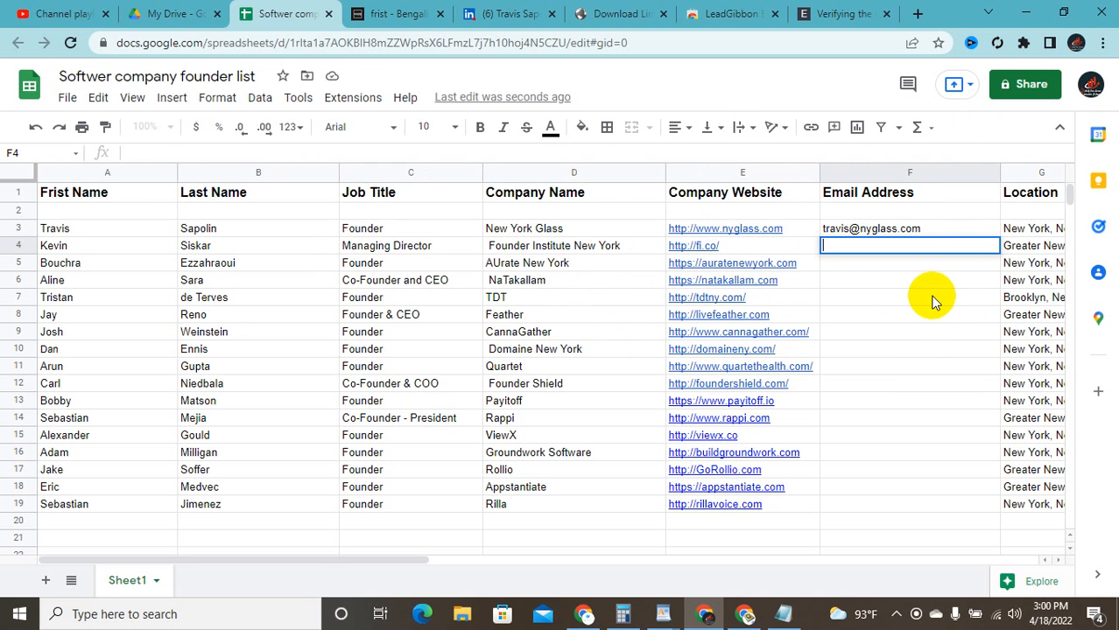
pyautogui.scroll(-1, 926, 335)
pyautogui.scroll(1, 926, 333)
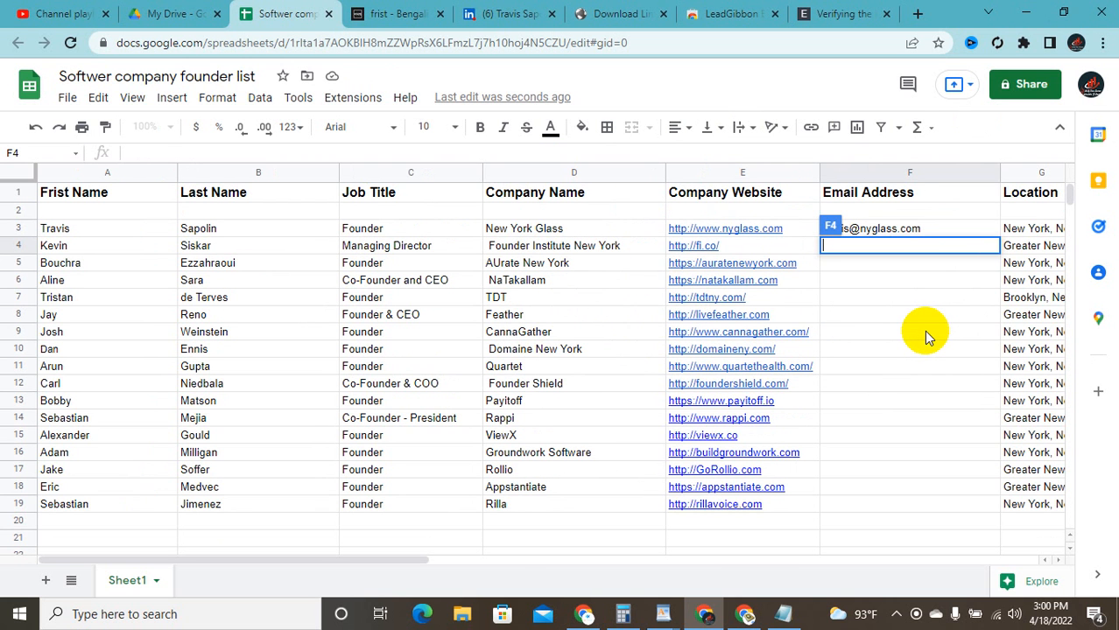
pyautogui.click(923, 331)
pyautogui.moveTo(789, 348)
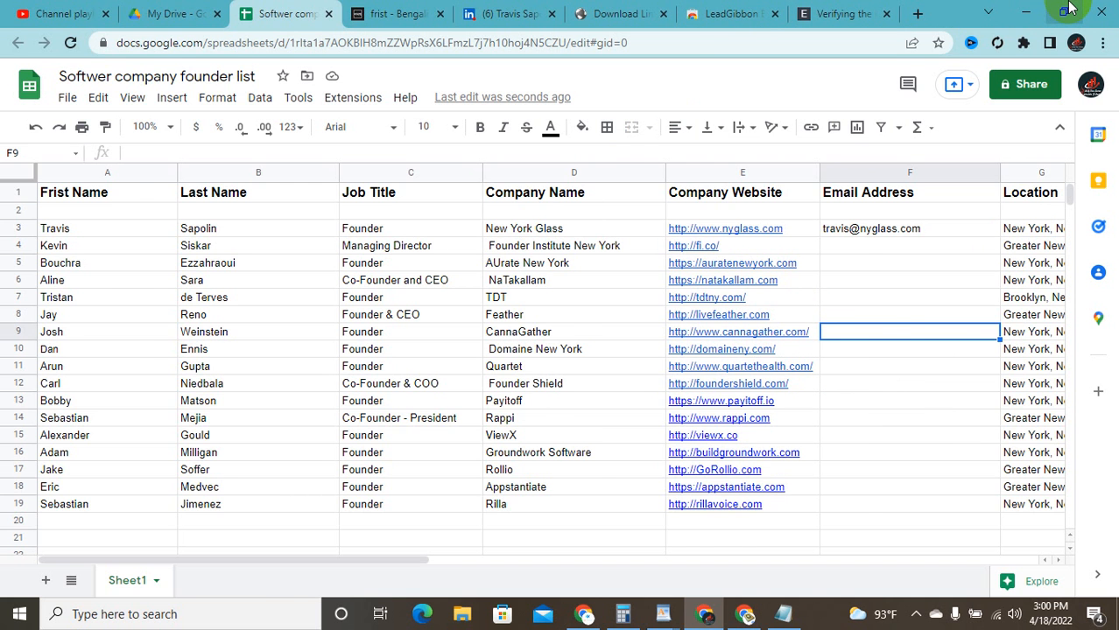
pyautogui.click(1065, 10)
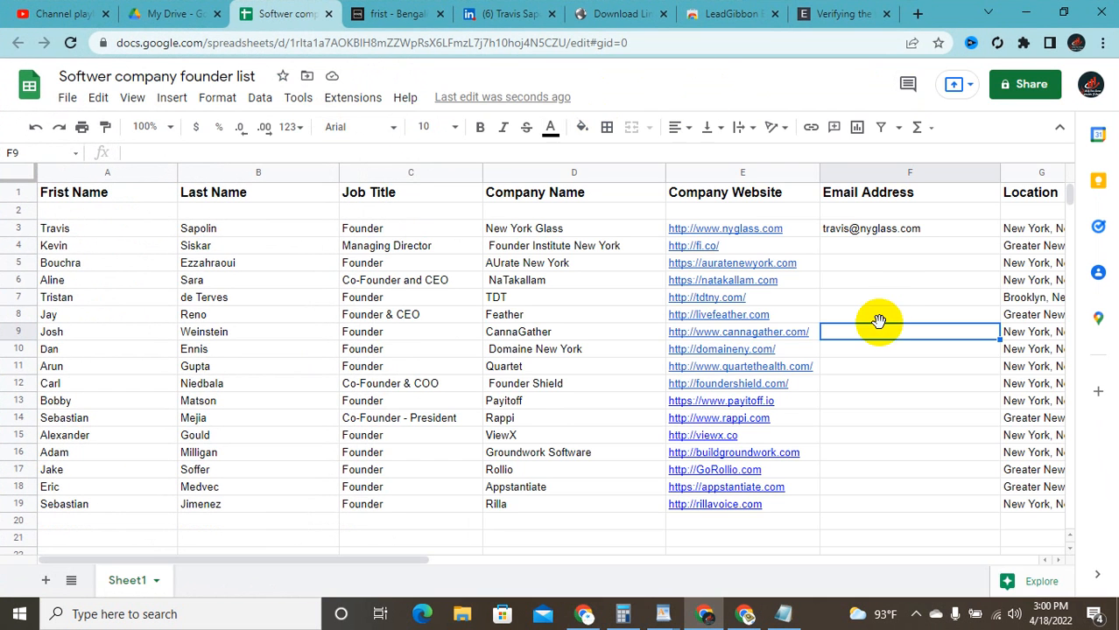
pyautogui.click(1070, 9)
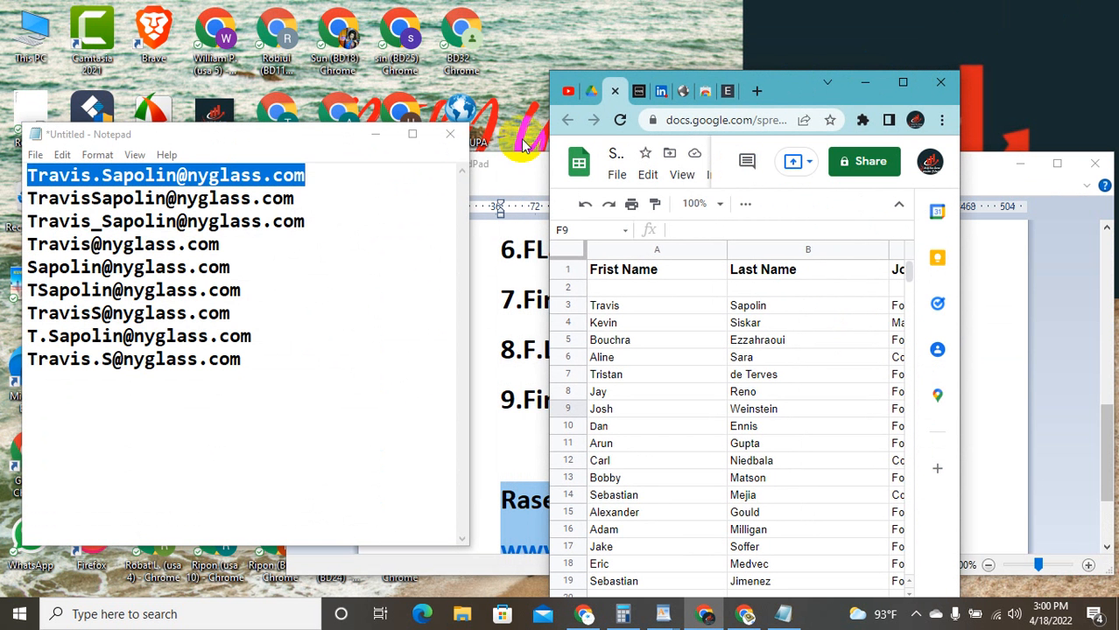
# Step: Glance at the Notepad address guesses, then maximize the Sheets window again
pyautogui.click(399, 176)
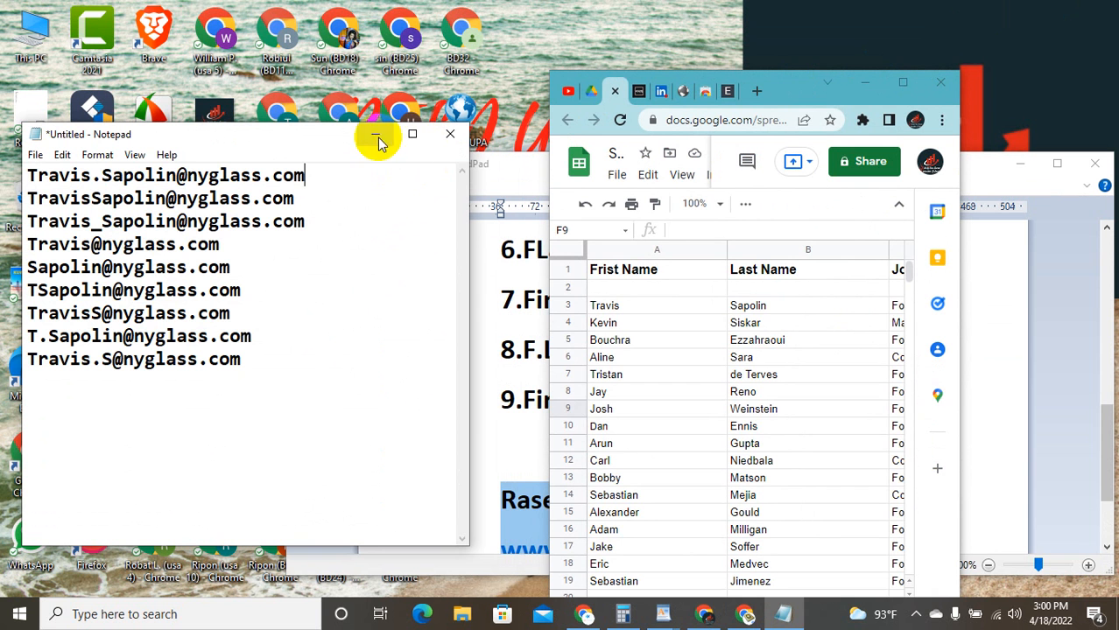
pyautogui.scroll(-3, 758, 375)
pyautogui.scroll(-1, 758, 367)
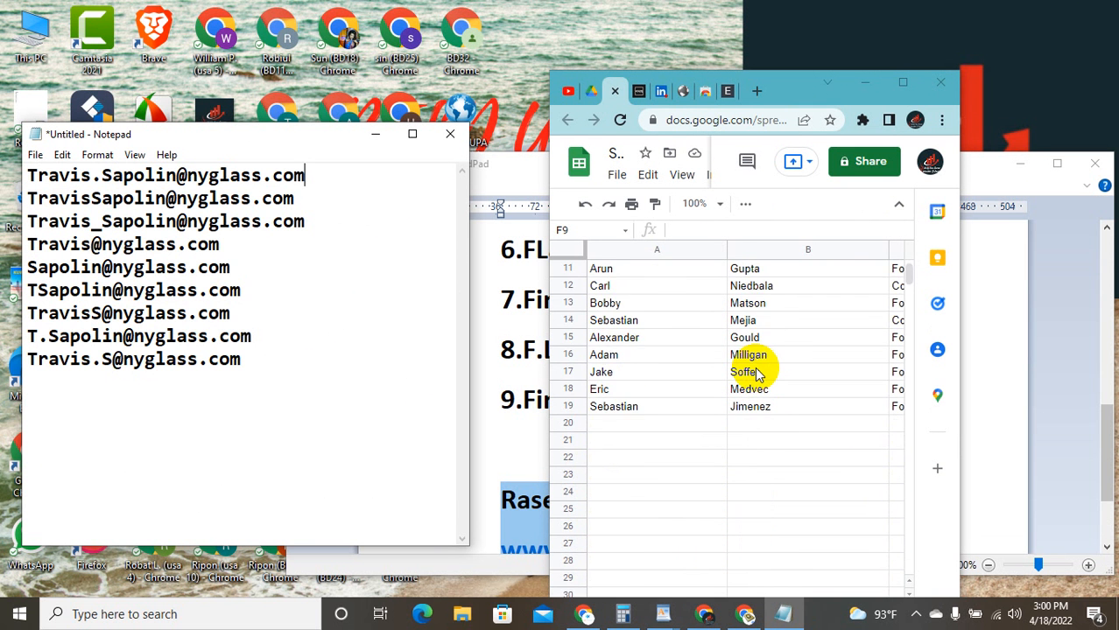
pyautogui.scroll(5, 758, 363)
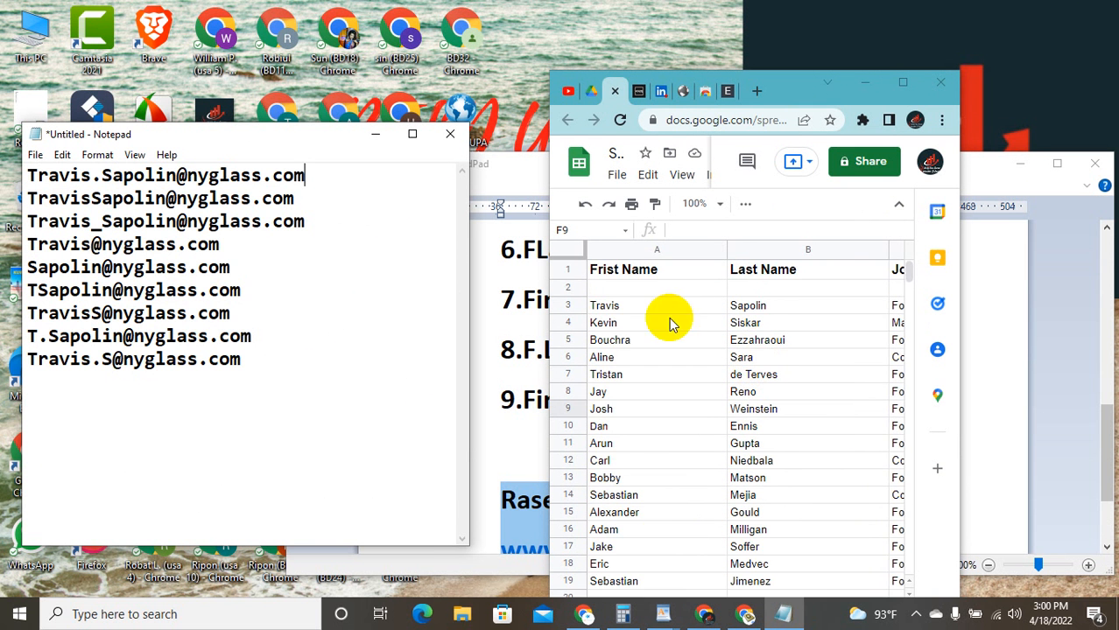
pyautogui.click(902, 85)
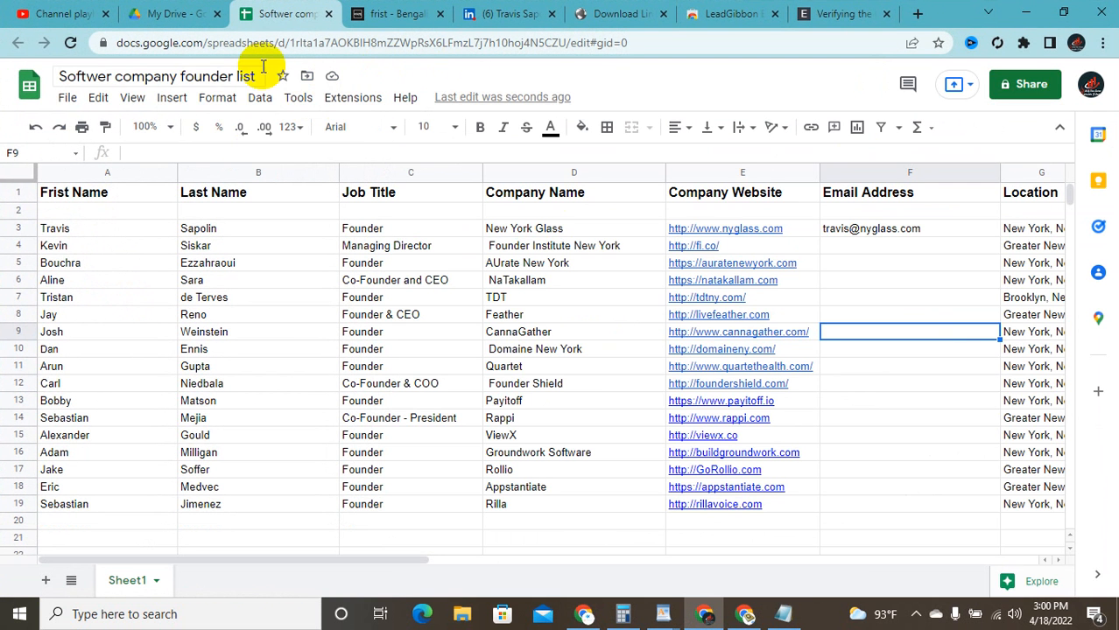
# Step: Copy the sheet's restricted share link, then shrink Chrome and minimize Notepad
pyautogui.click(1050, 85)
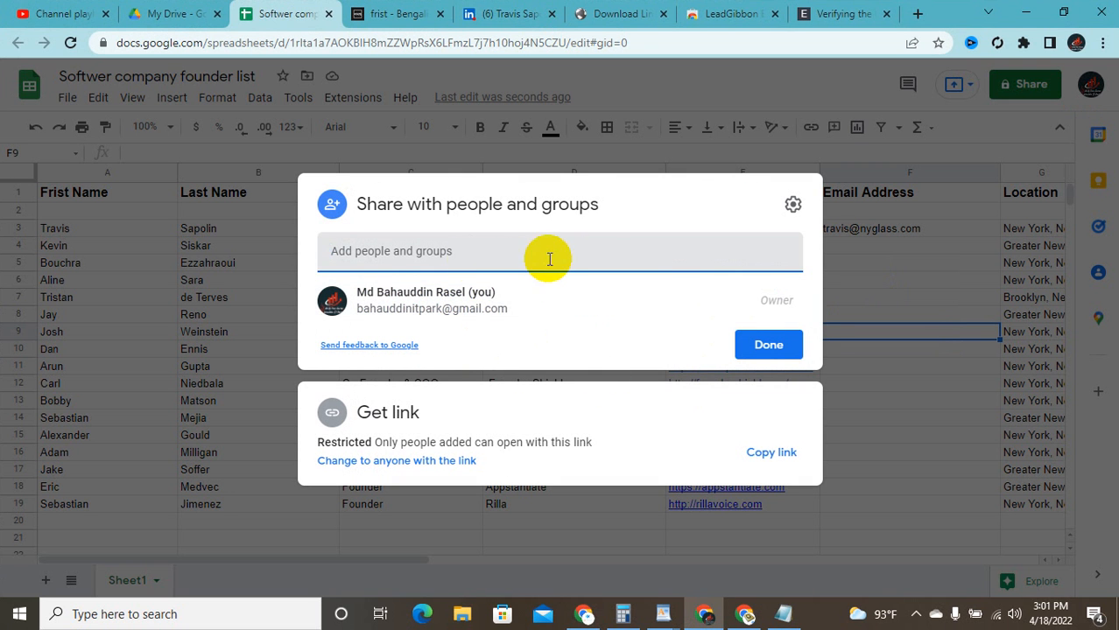
pyautogui.click(772, 457)
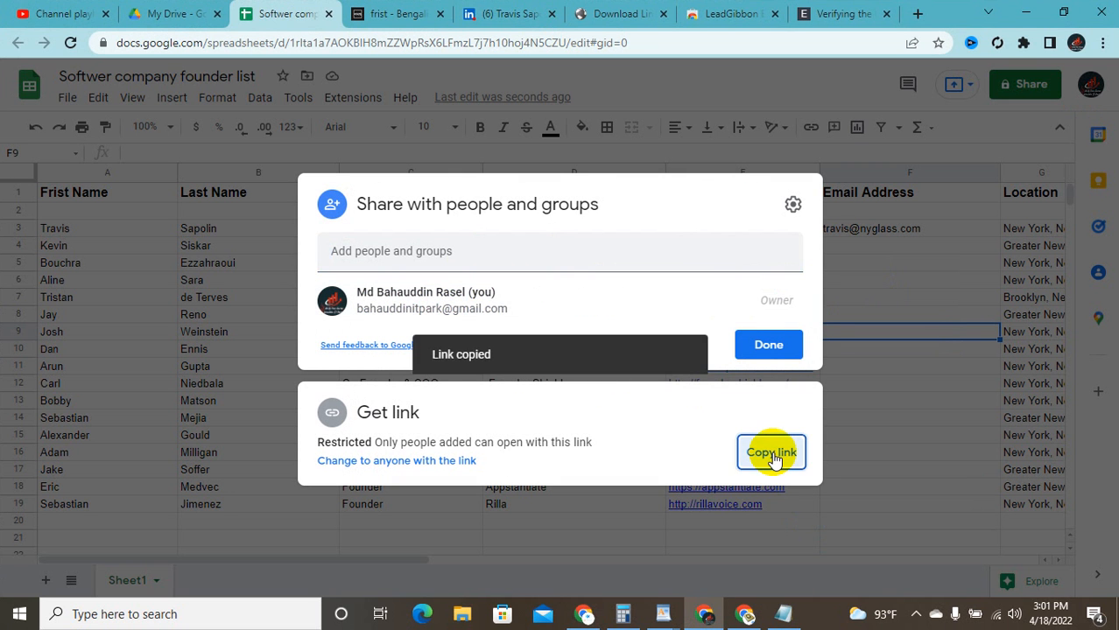
pyautogui.click(1074, 5)
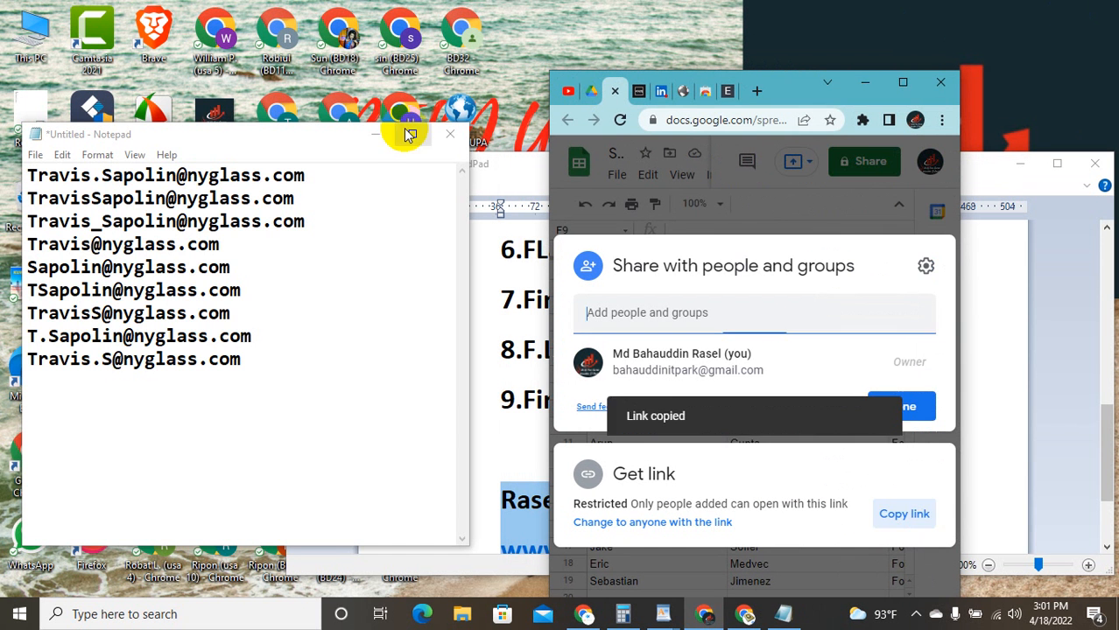
pyautogui.click(377, 142)
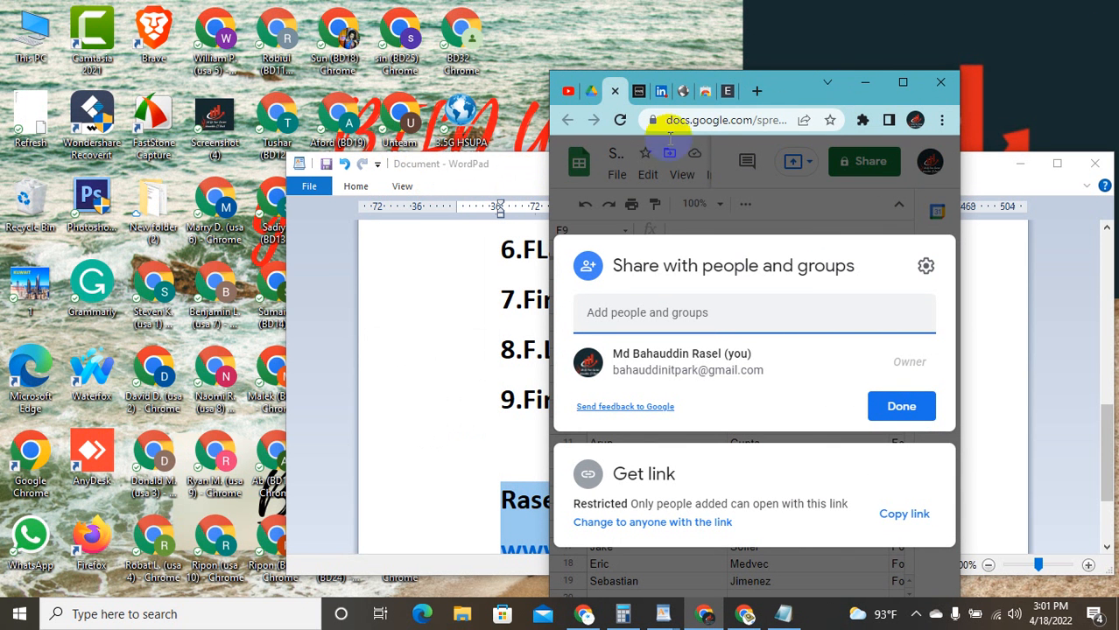
# Step: Put Chrome away and reposition WordPad so the email-format patterns list is in view
pyautogui.click(865, 86)
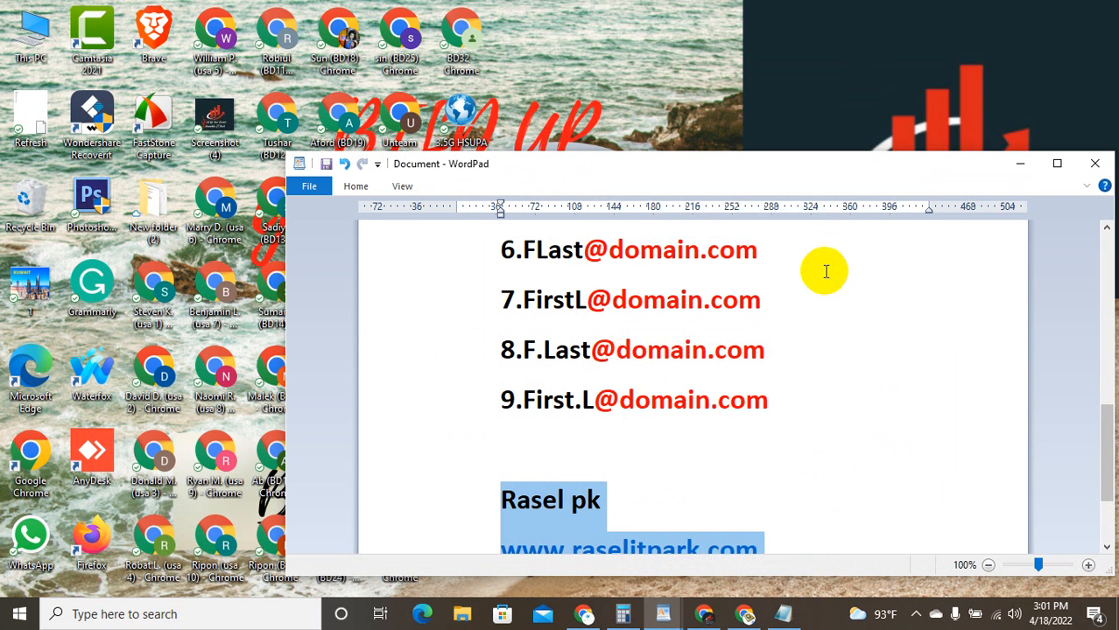
pyautogui.click(1057, 167)
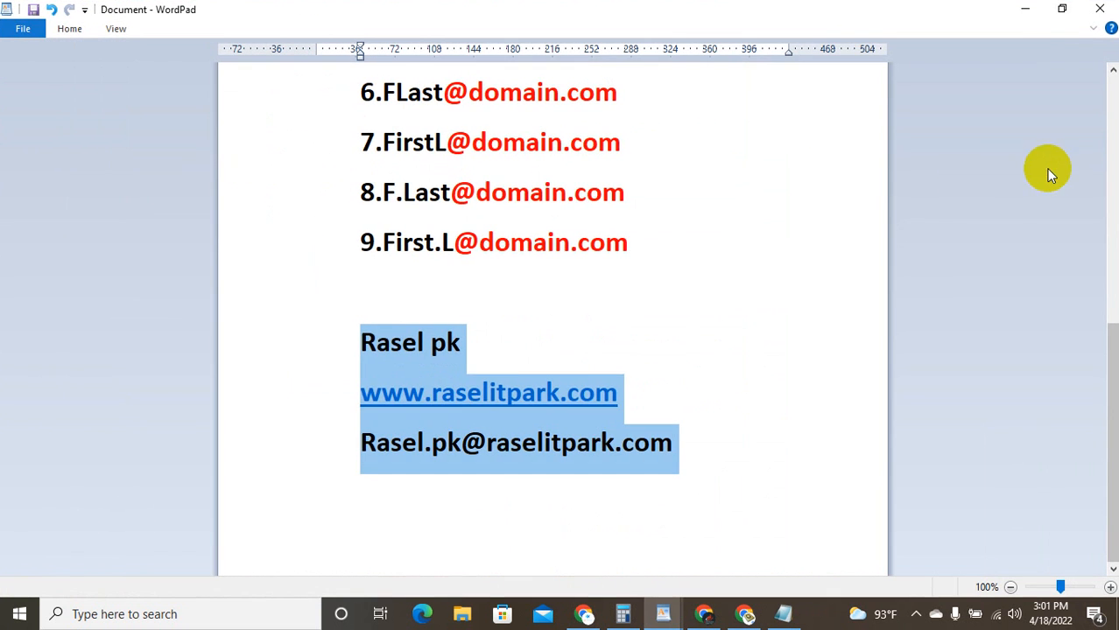
pyautogui.click(768, 219)
pyautogui.click(1062, 8)
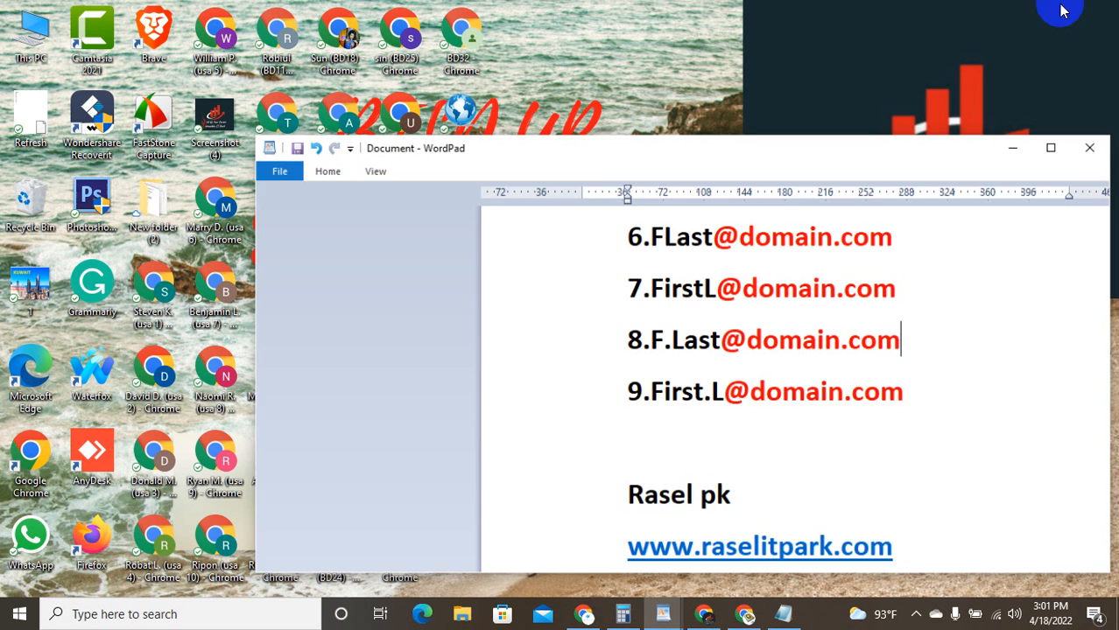
pyautogui.moveTo(811, 159); pyautogui.dragTo(804, 131)
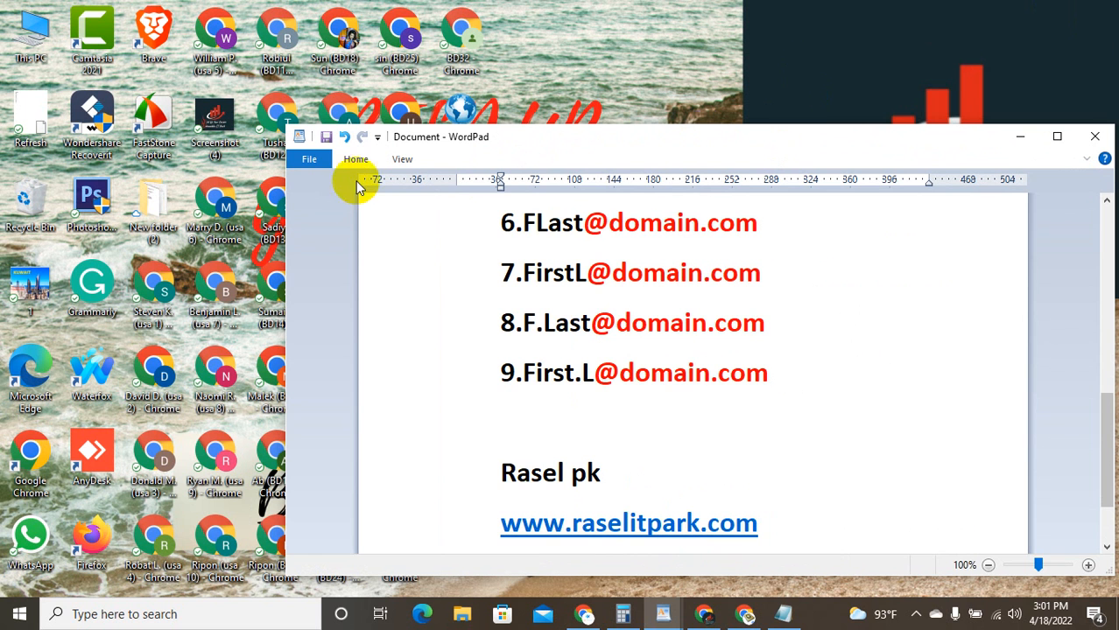
# Step: Stop the screen recording from the hidden system tray icons
pyautogui.click(955, 616)
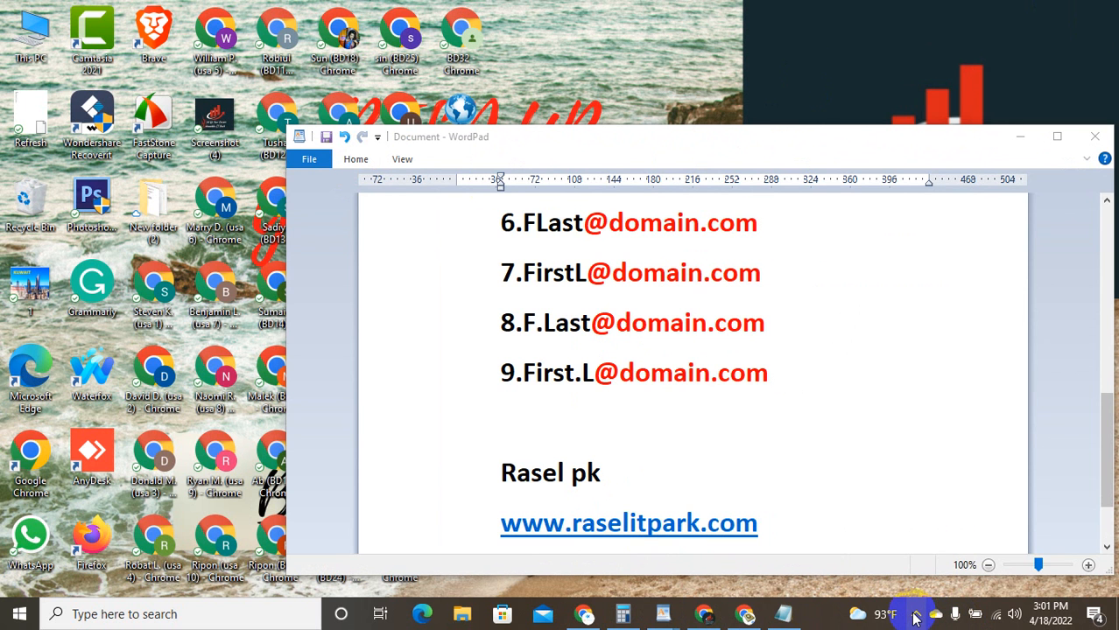
pyautogui.click(914, 618)
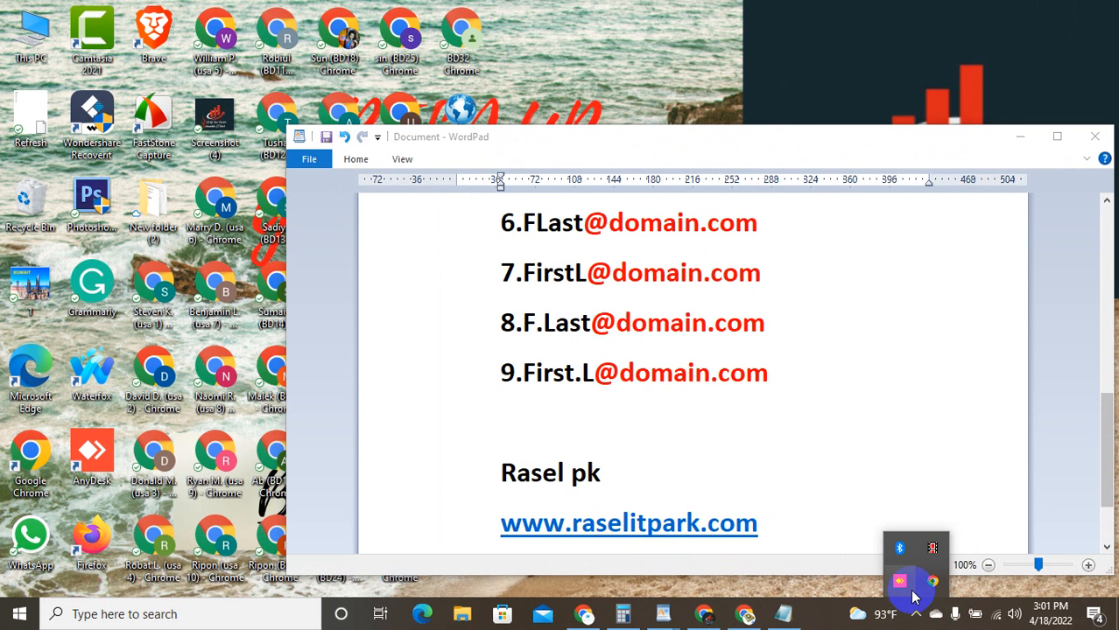
pyautogui.click(933, 549)
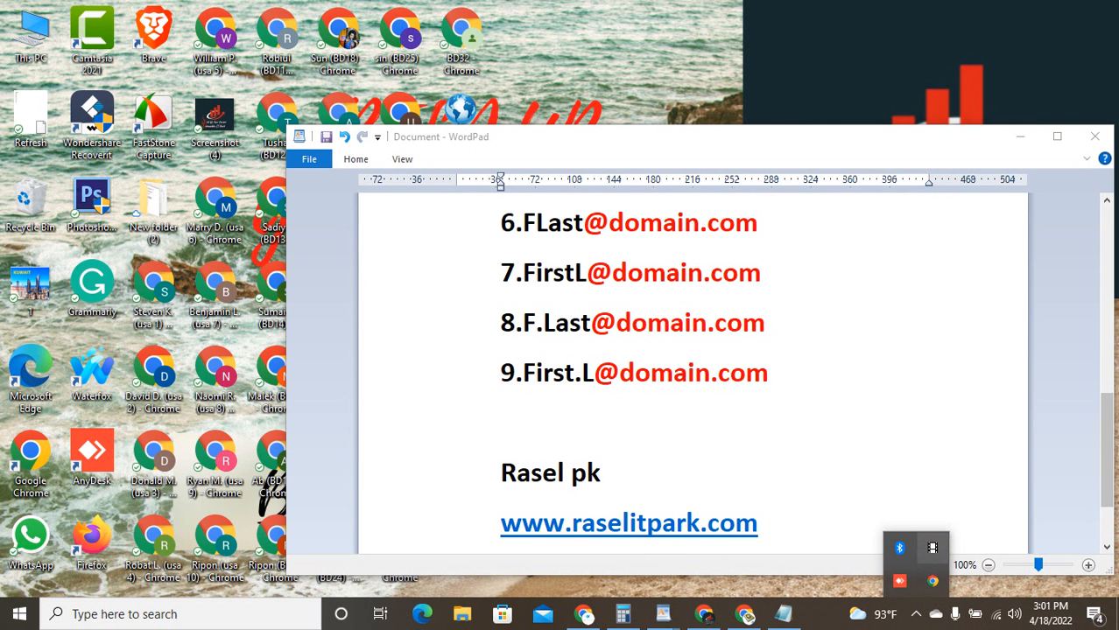